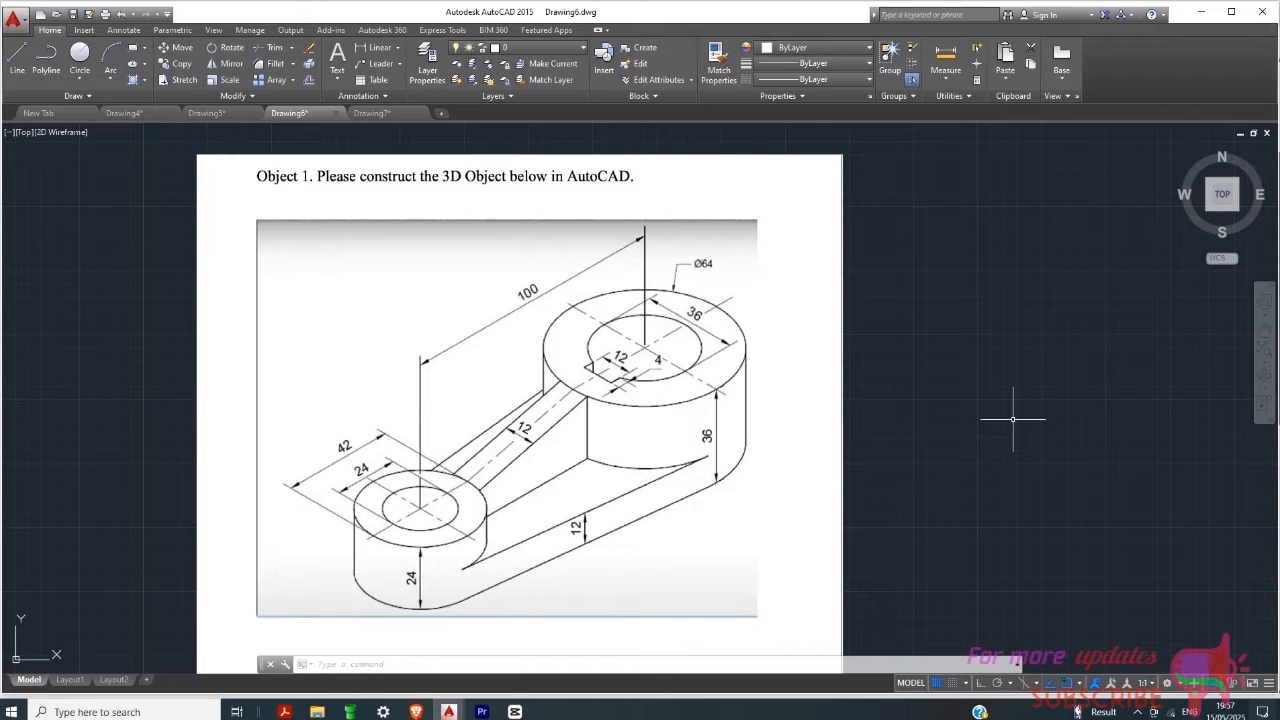
Step: Examine the finished model in Drawing5 and the dimensioned reference image in Drawing6
click(212, 113)
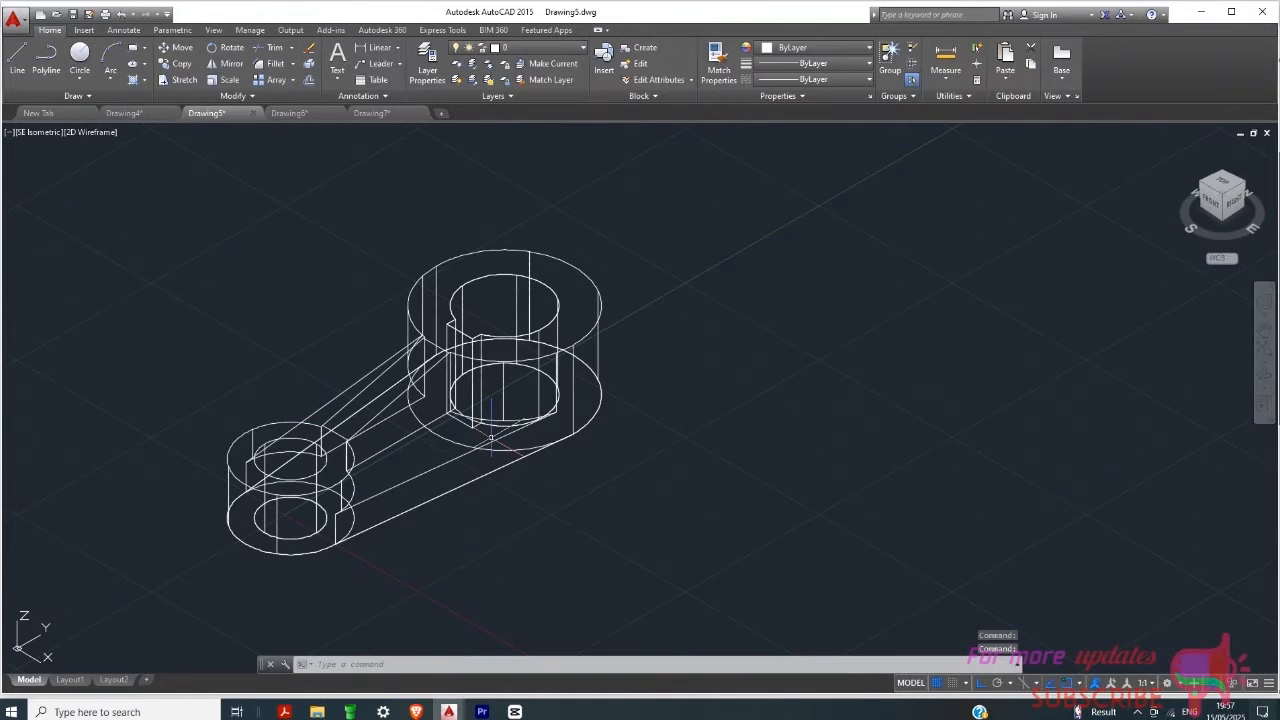
scroll(405, 398, up, 2)
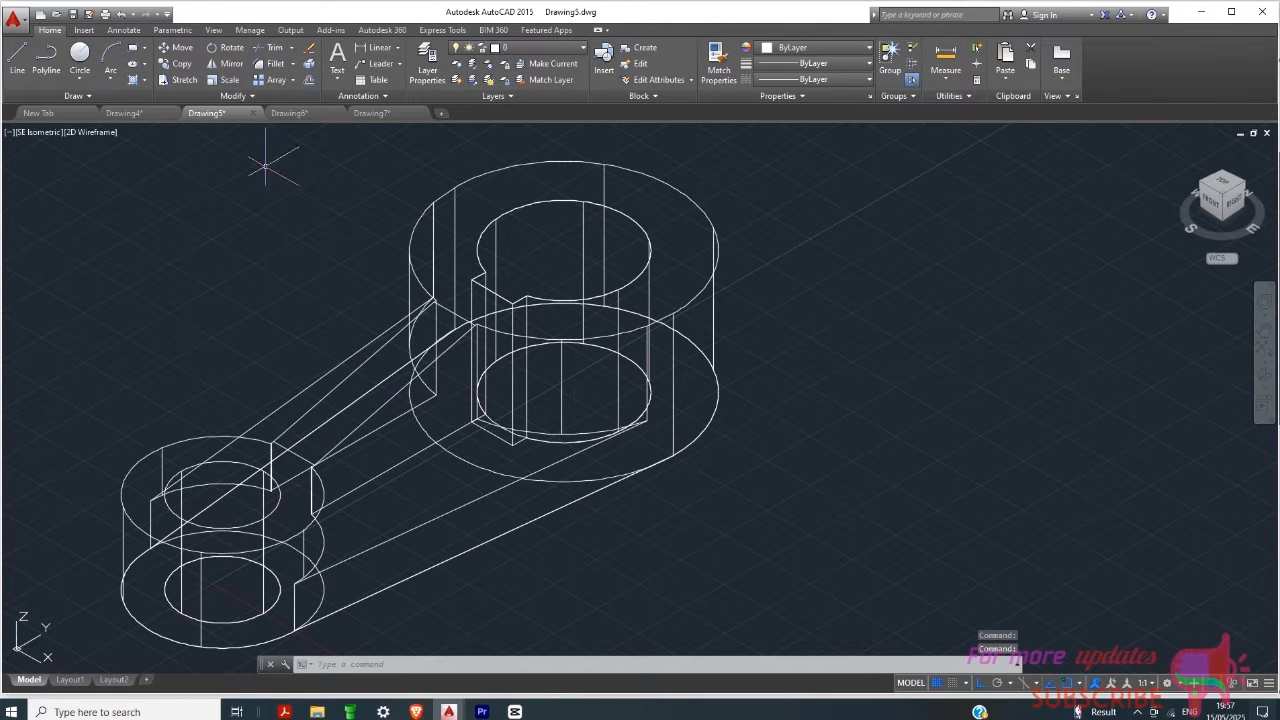
click(296, 113)
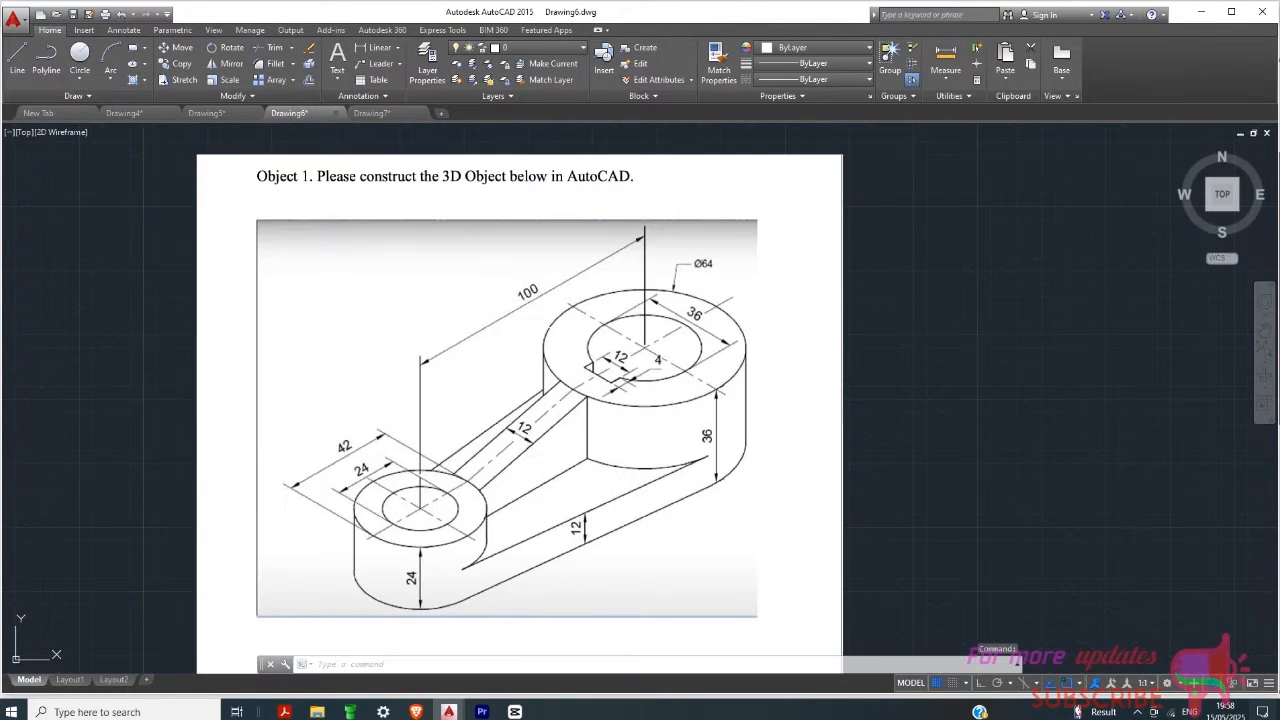
mouse_move(371, 116)
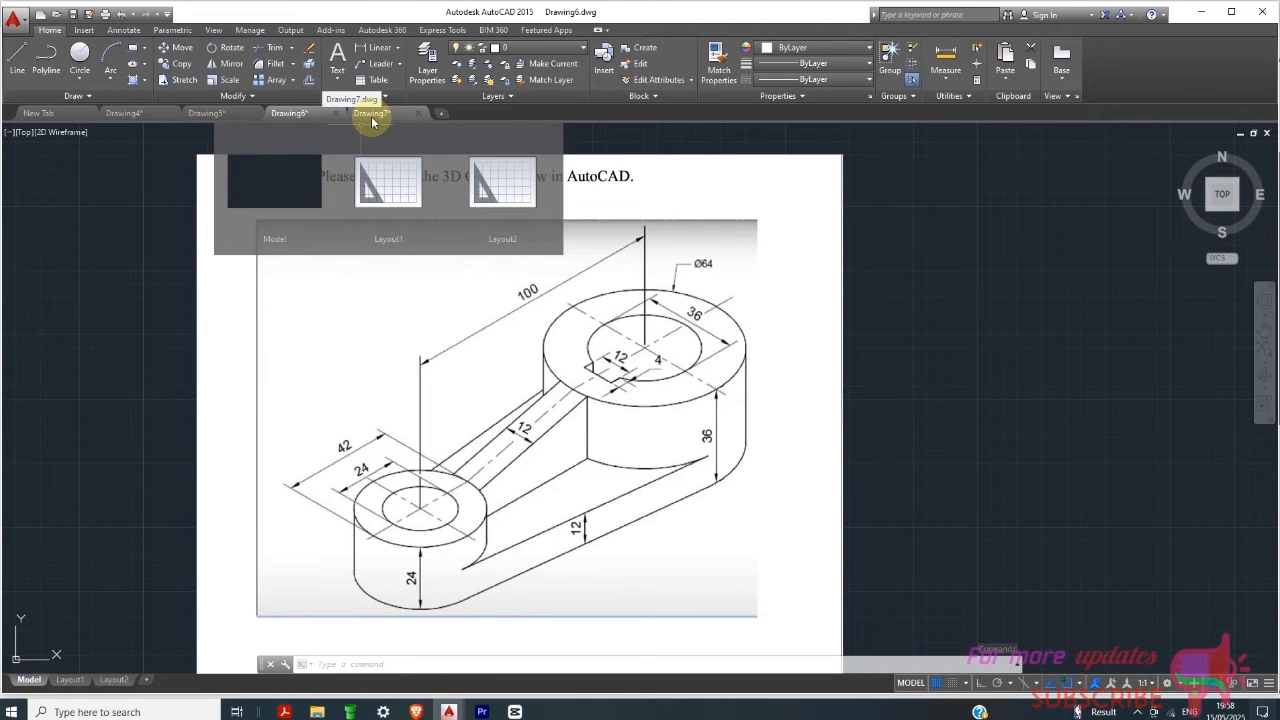
click(371, 116)
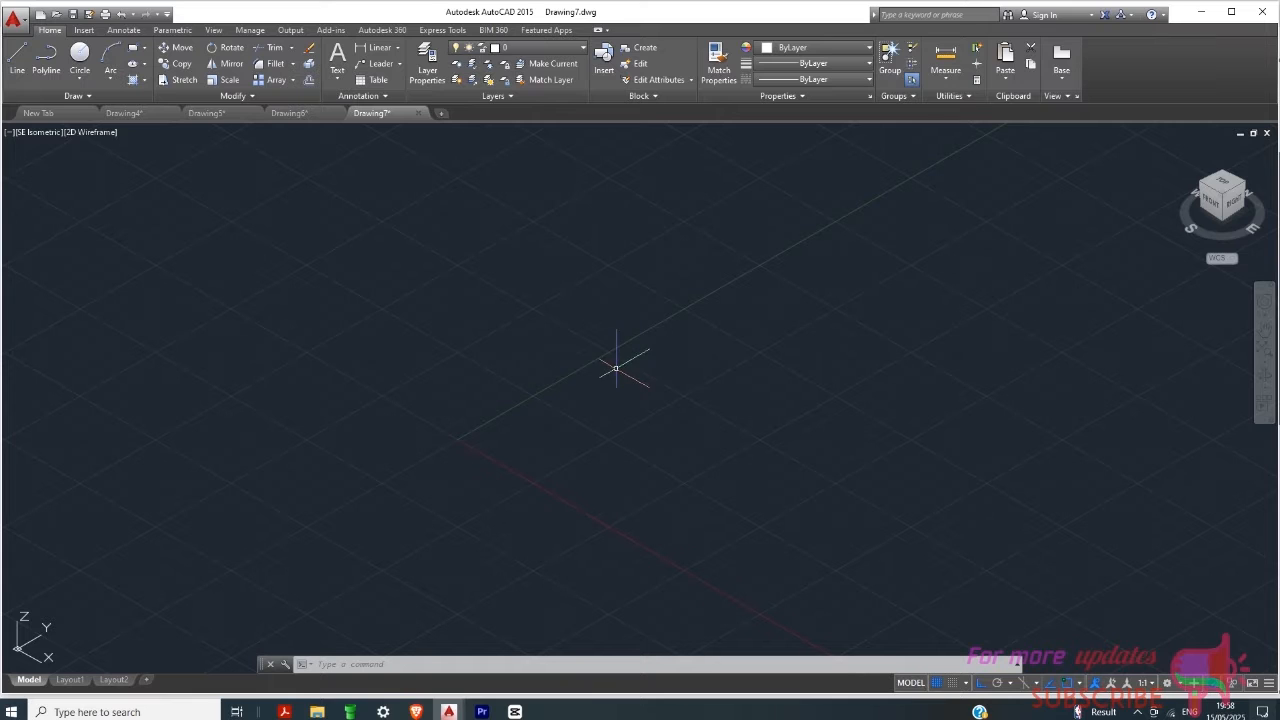
click(289, 113)
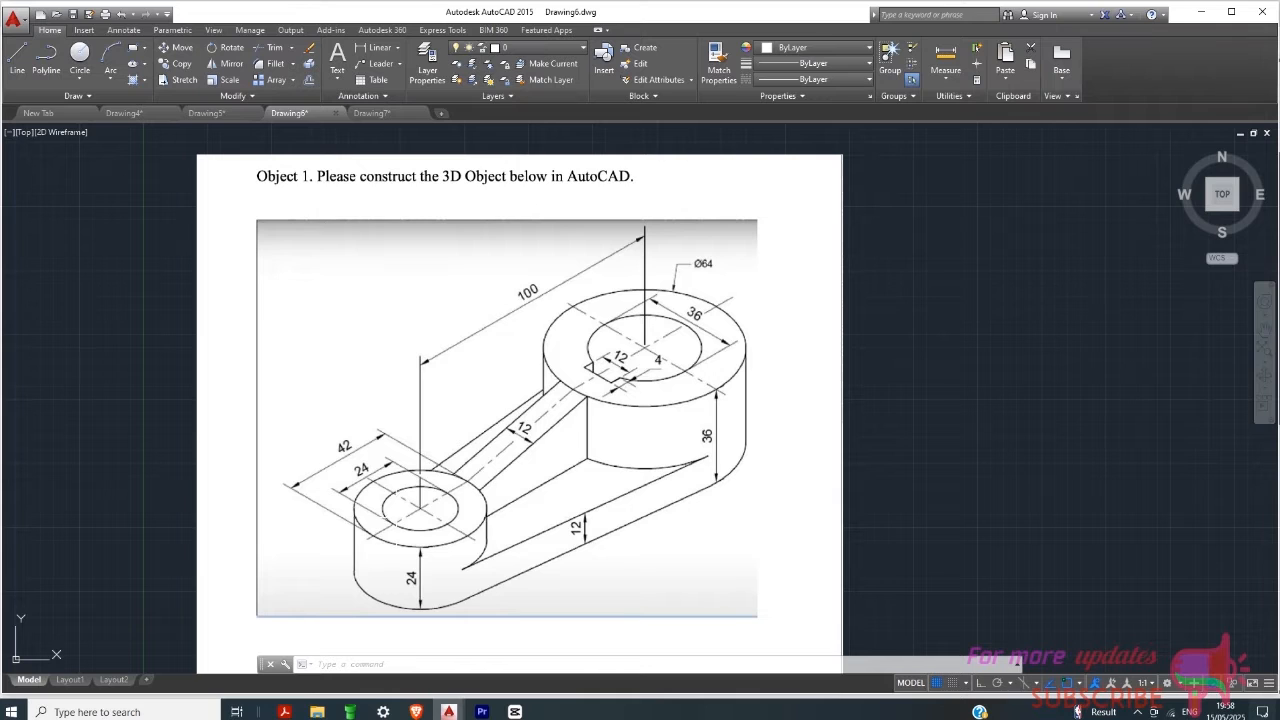
scroll(417, 550, up, 2)
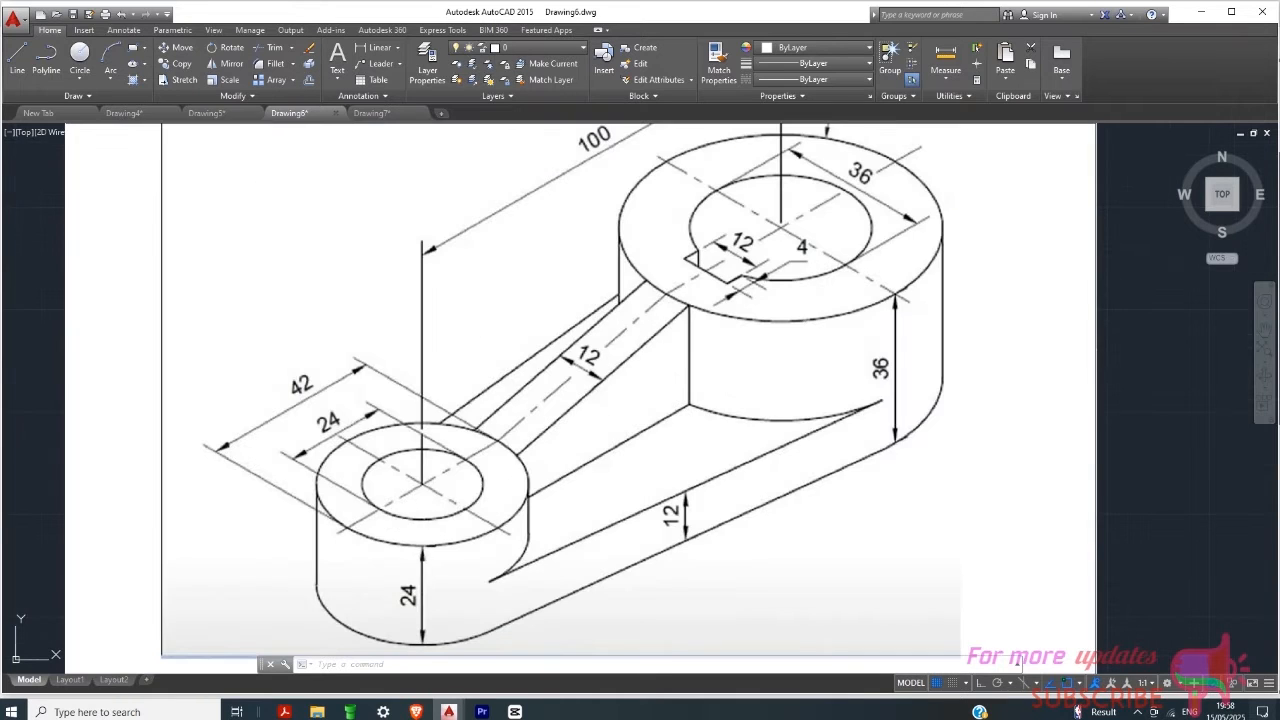
scroll(409, 512, down, 2)
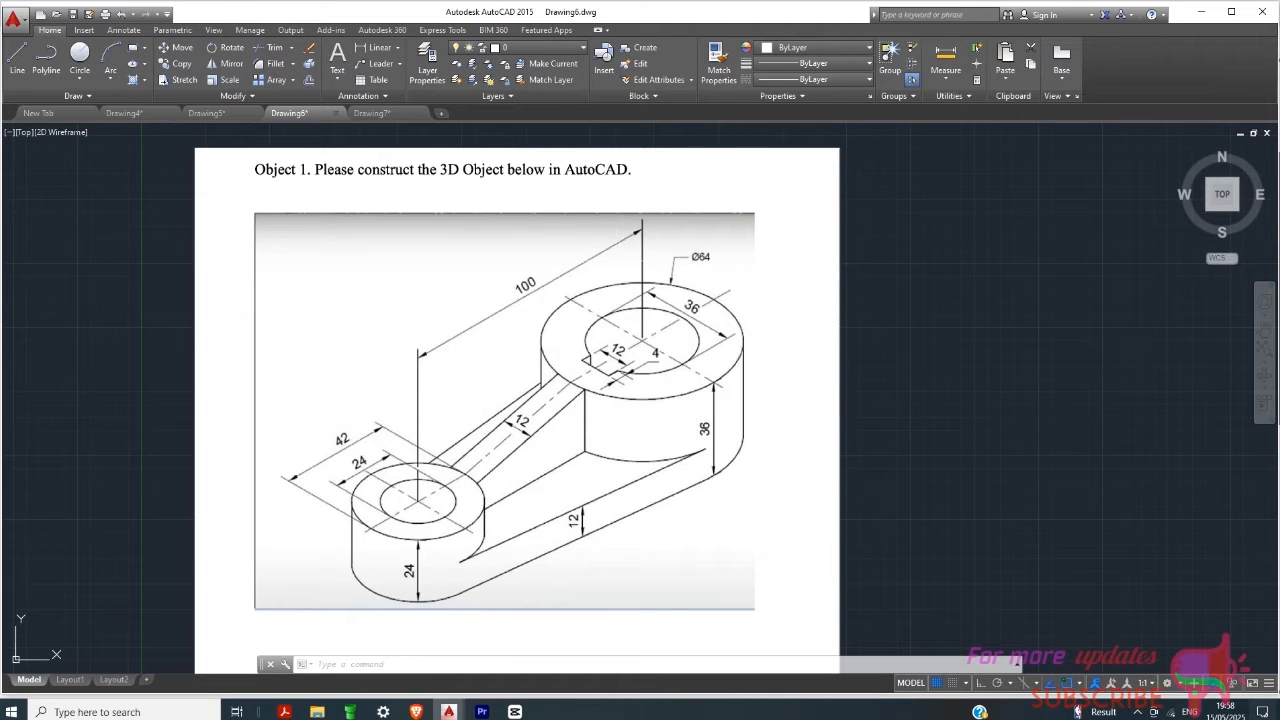
click(938, 277)
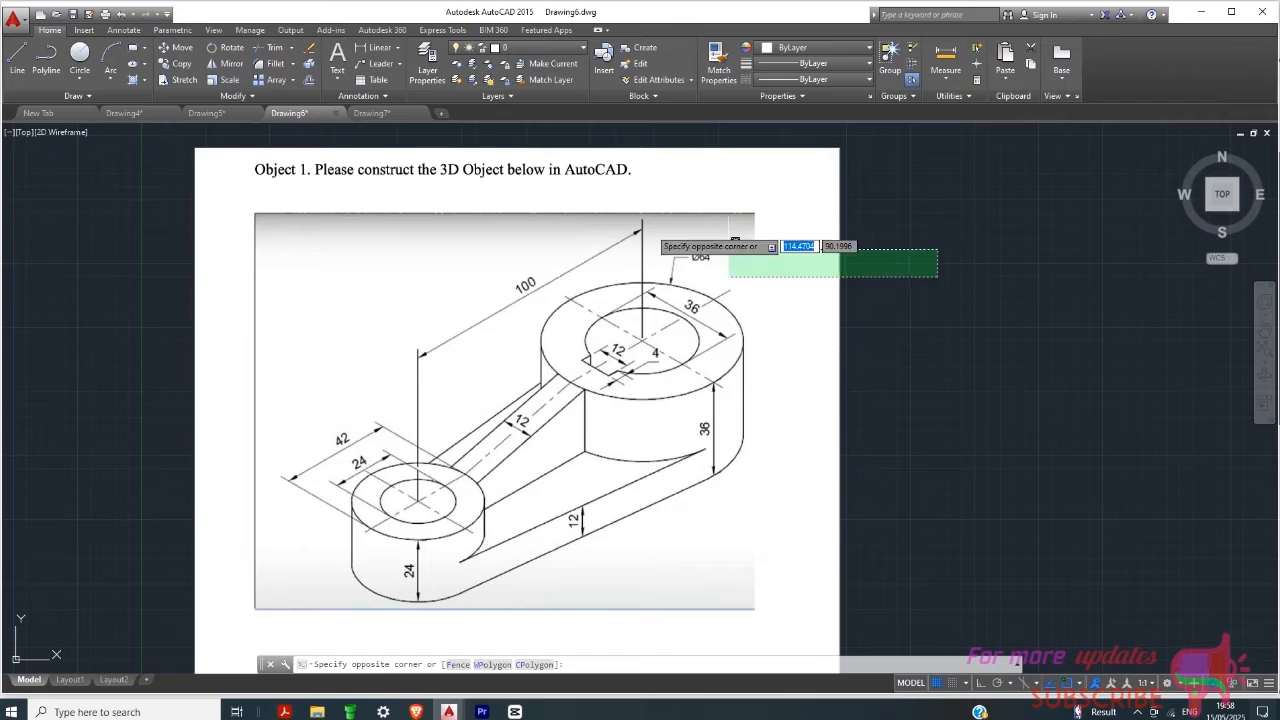
click(555, 175)
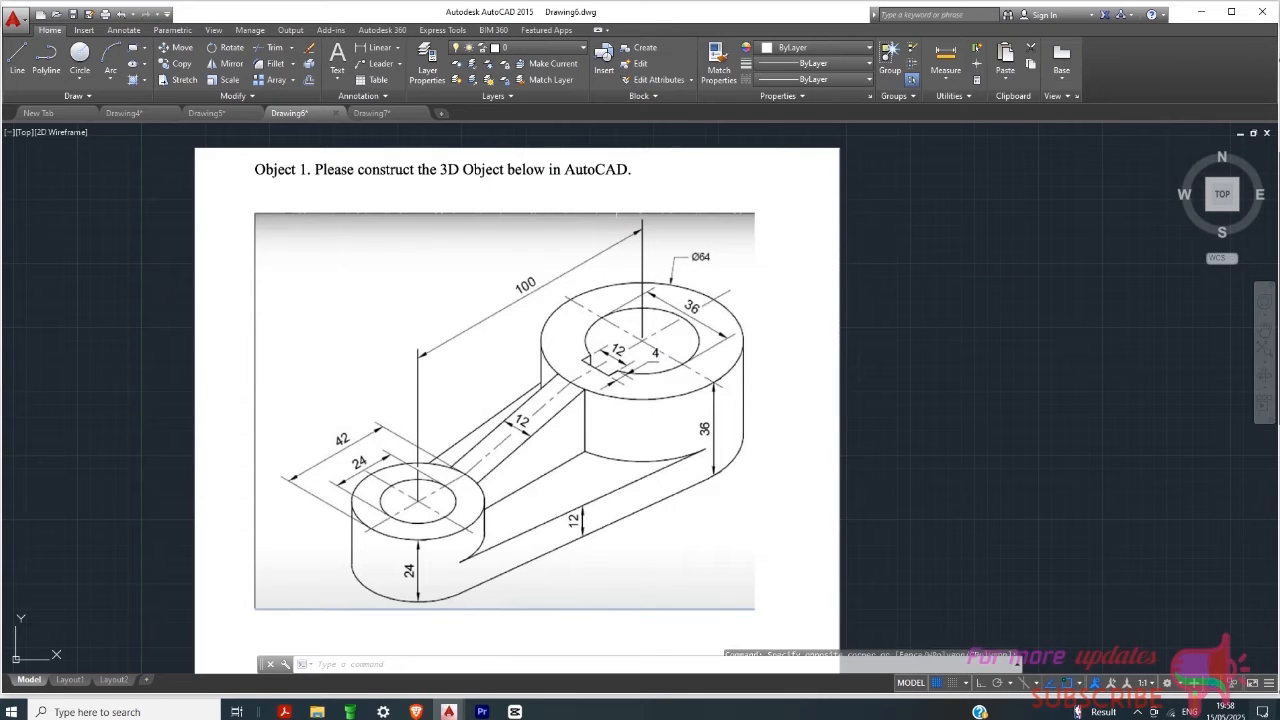
Step: Go to the empty Drawing7 and switch its workspace to 3D Modeling
click(401, 113)
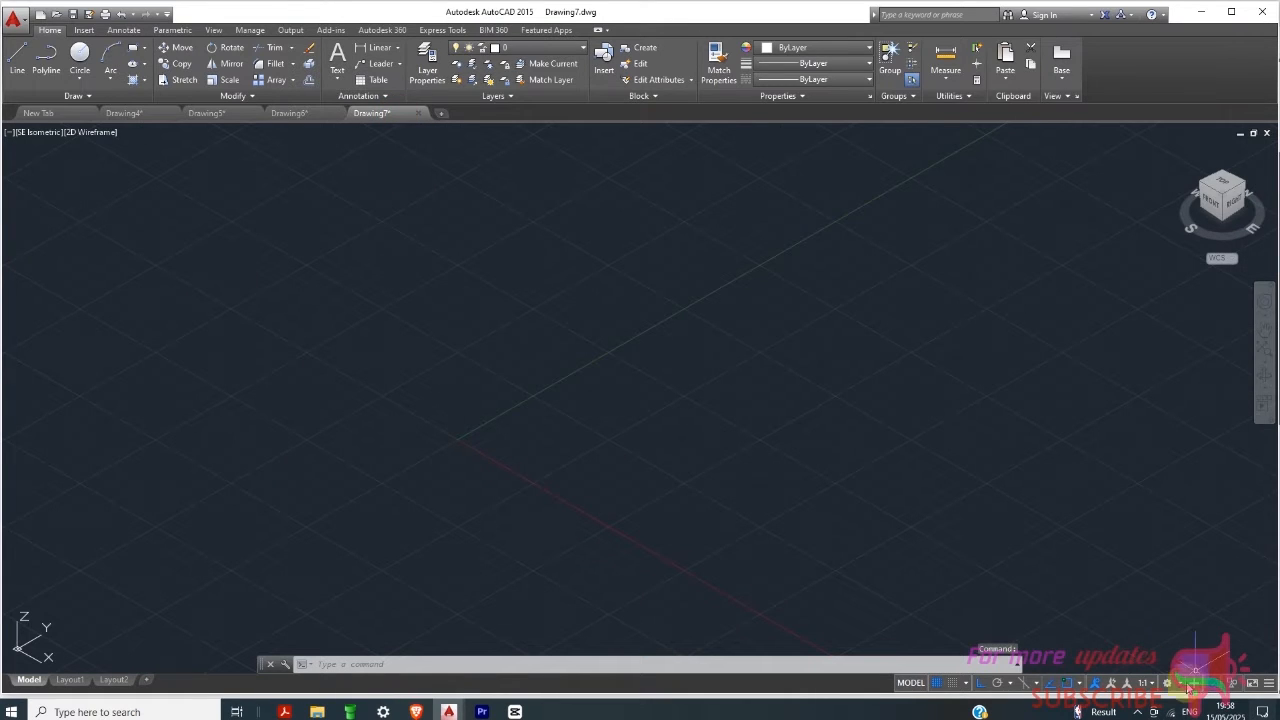
click(1167, 683)
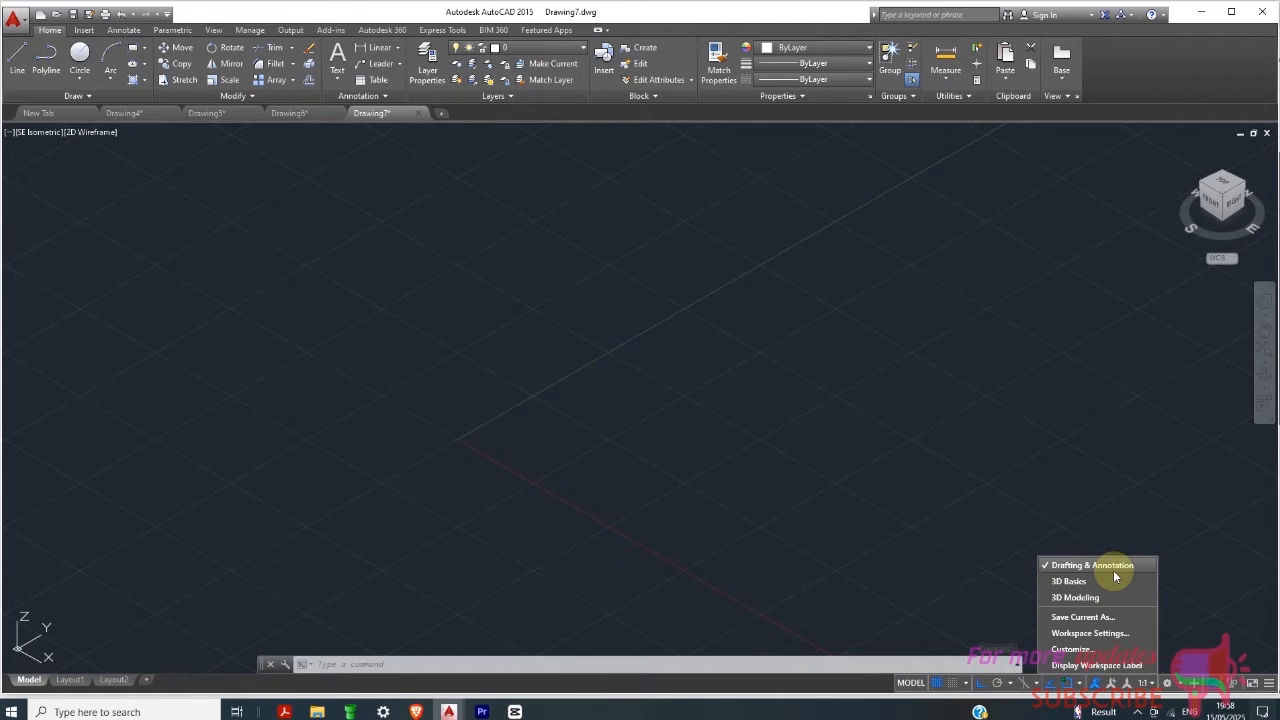
click(1087, 597)
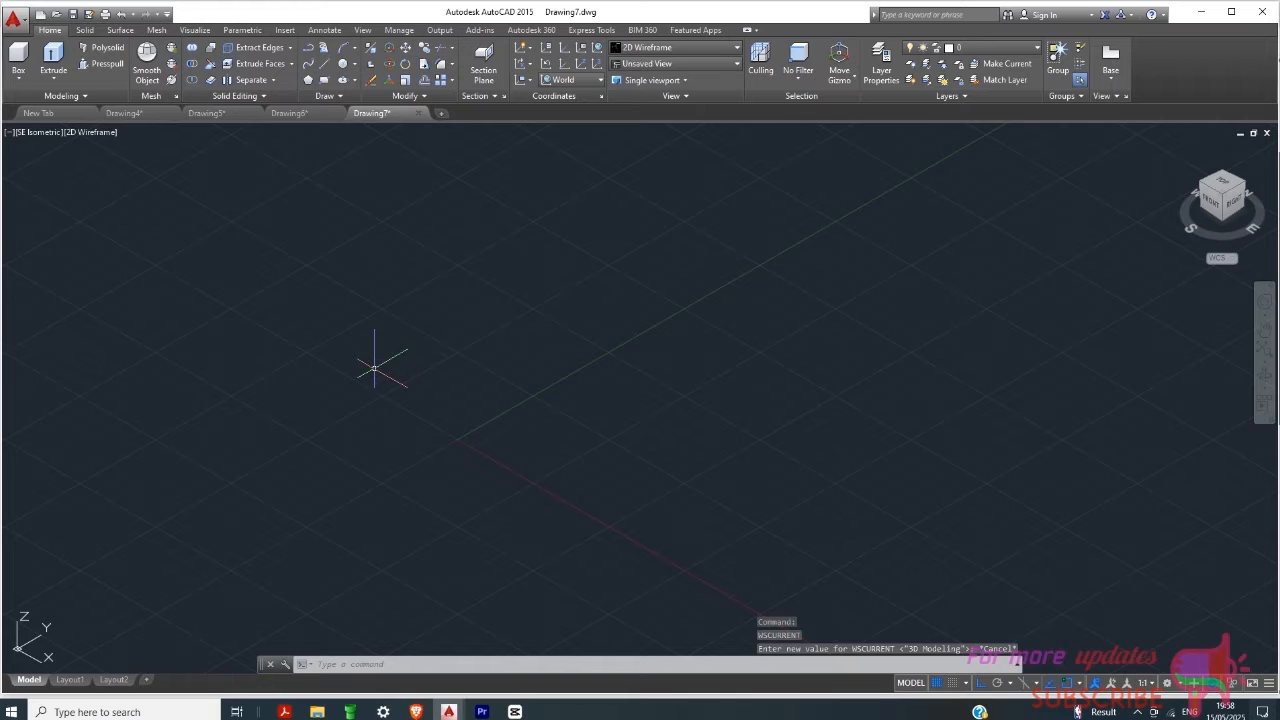
Step: Set the UCS icon to Noorigin with the UCSICON command
text(u)
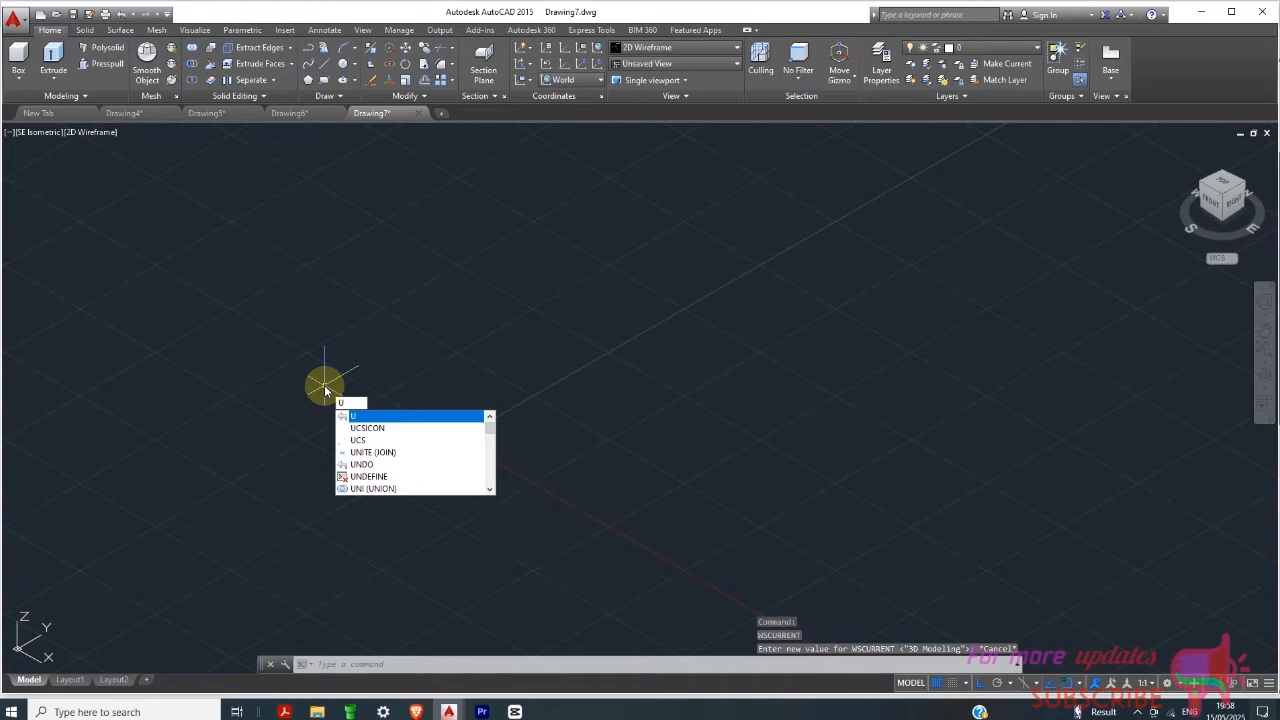
text(cS)
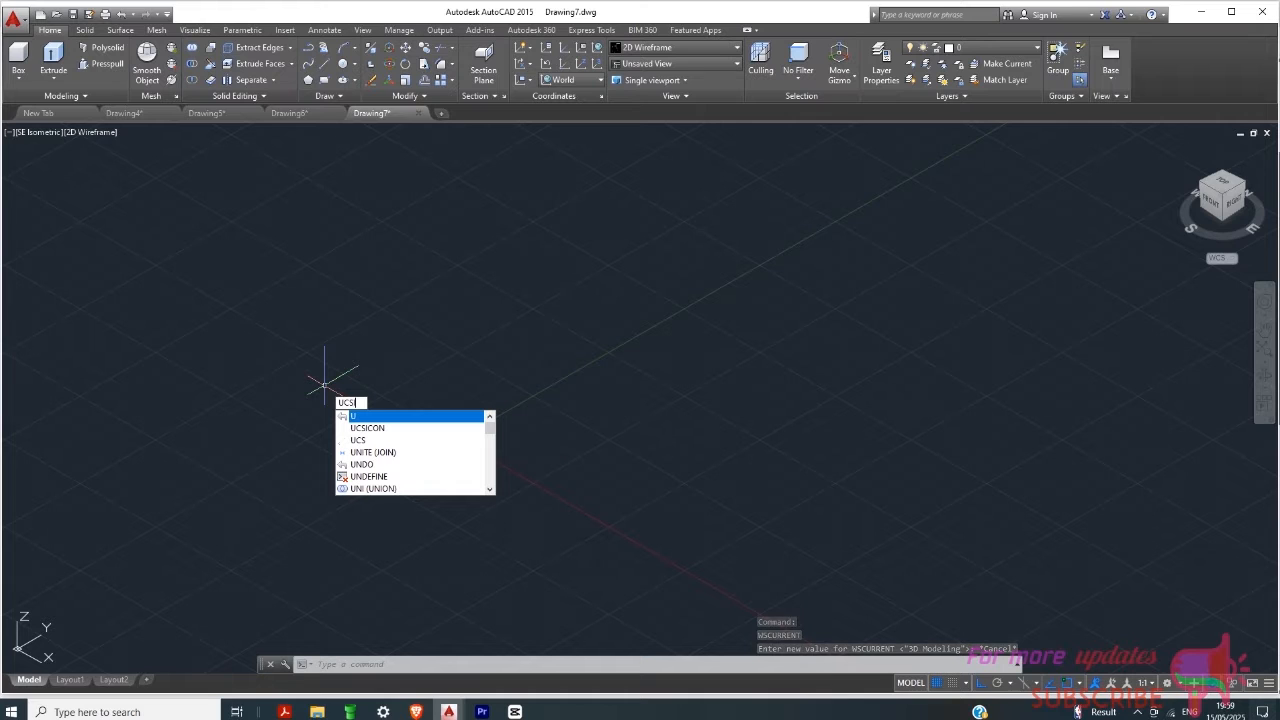
text(ICON)
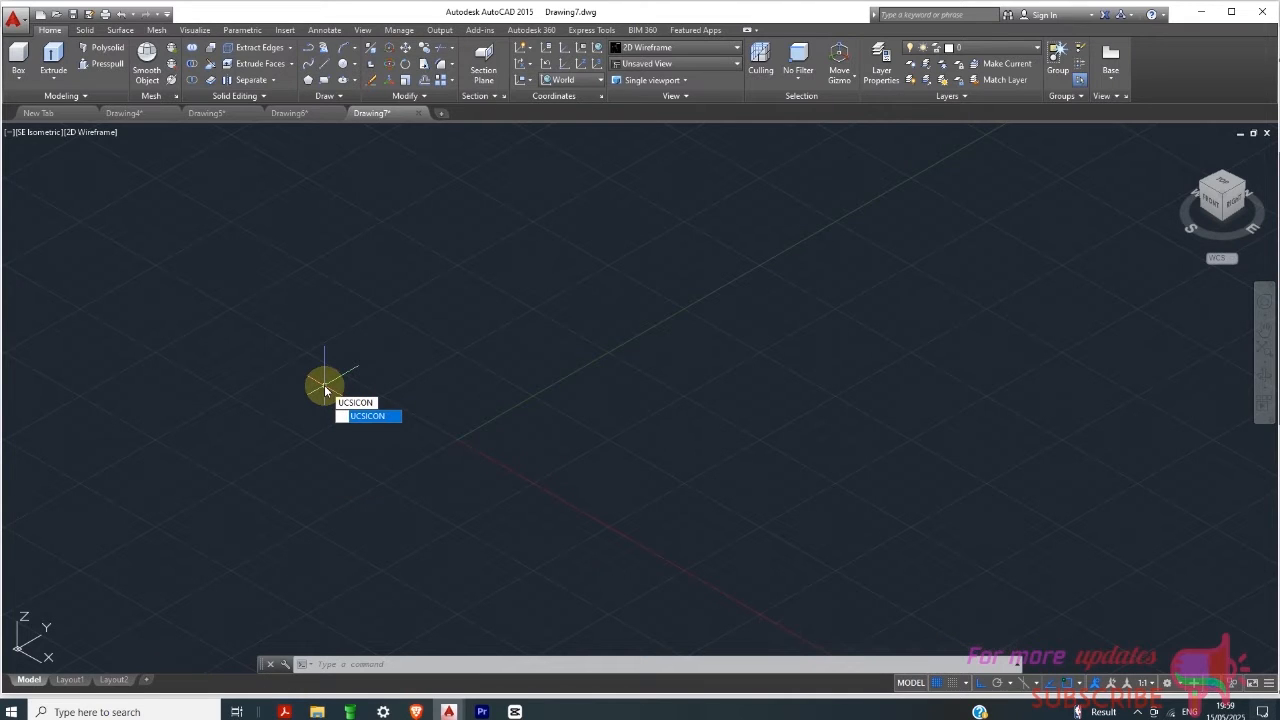
key(Return)
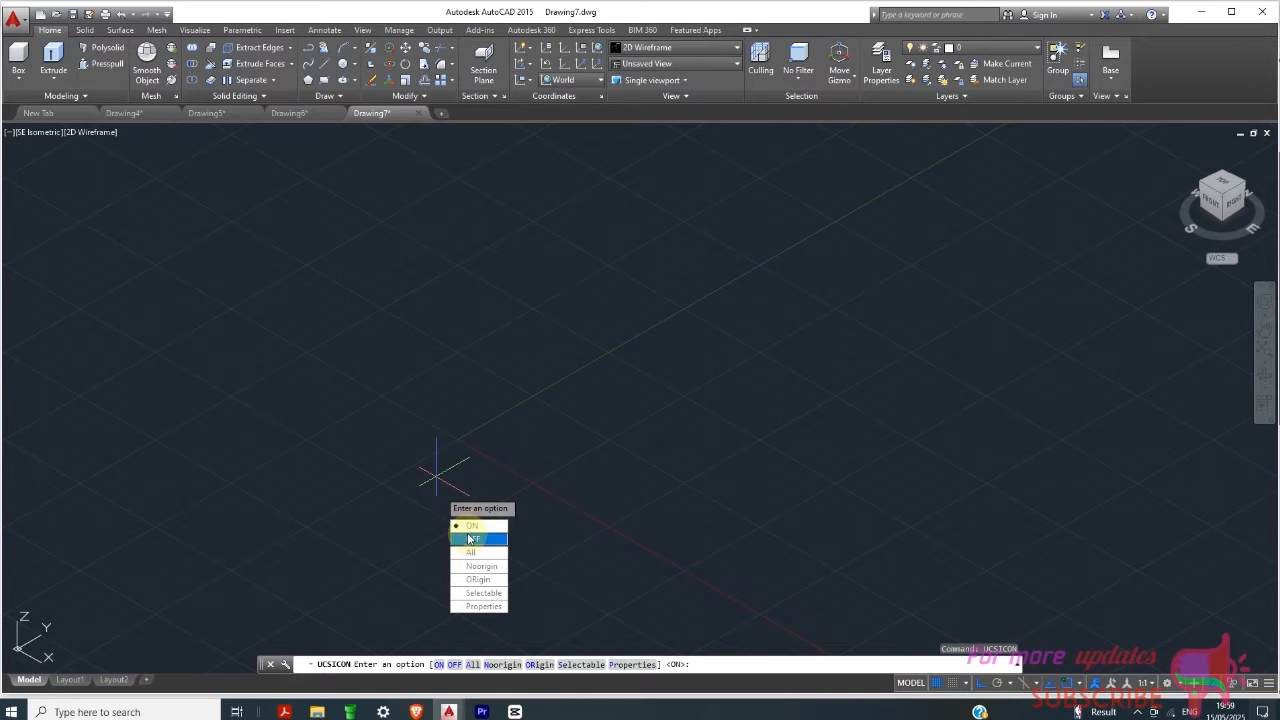
click(482, 566)
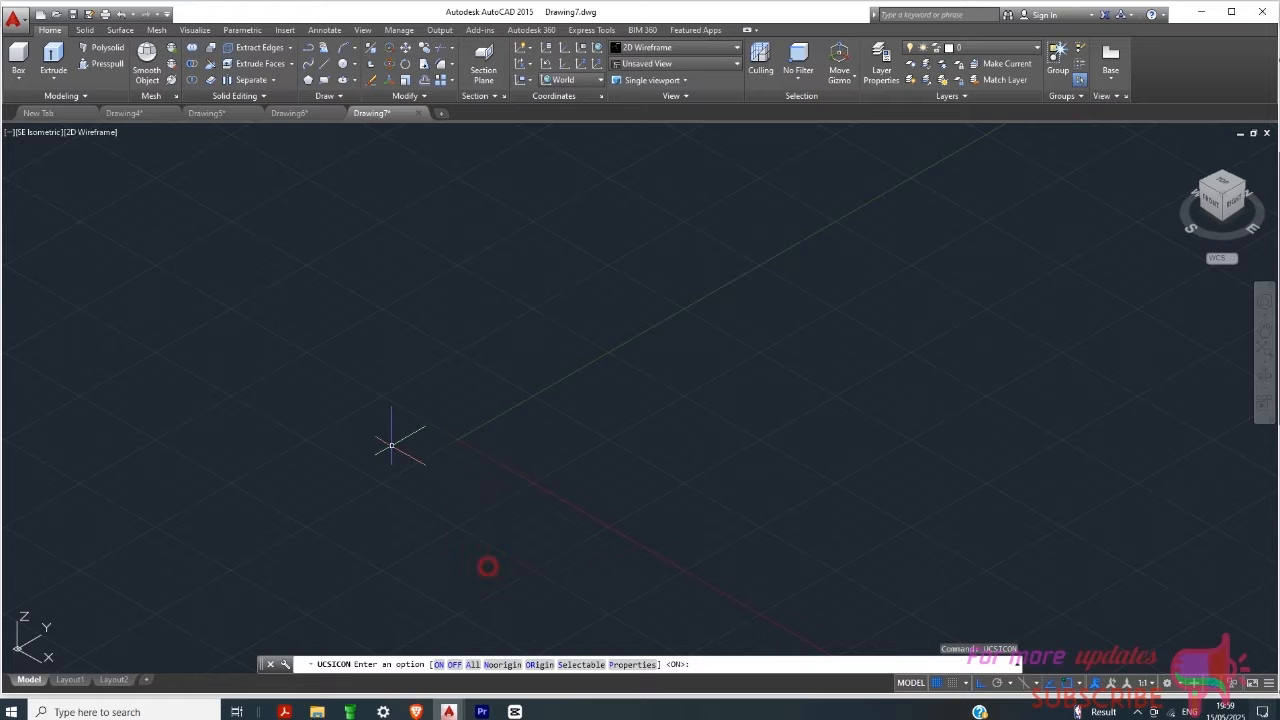
Step: Set the drawing's view to the SE Isometric preset
scroll(422, 388, down, 3)
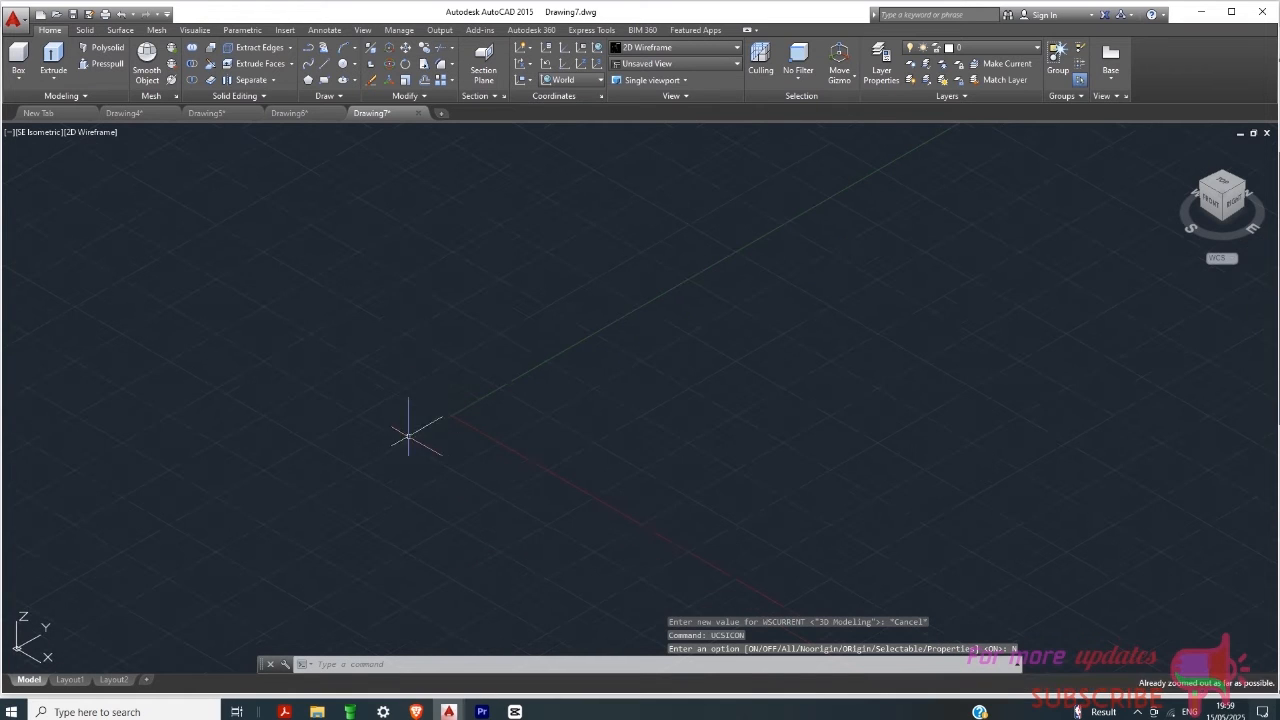
scroll(412, 440, up, 4)
scroll(665, 455, down, 2)
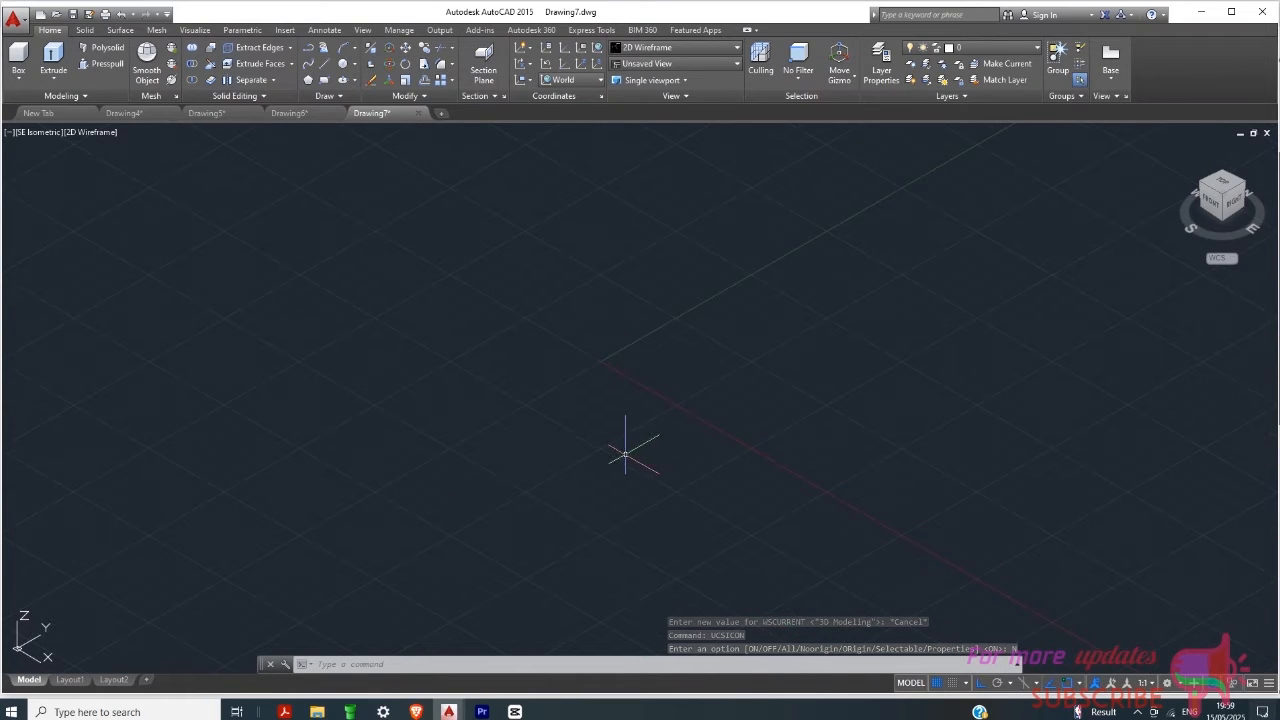
click(684, 63)
click(655, 172)
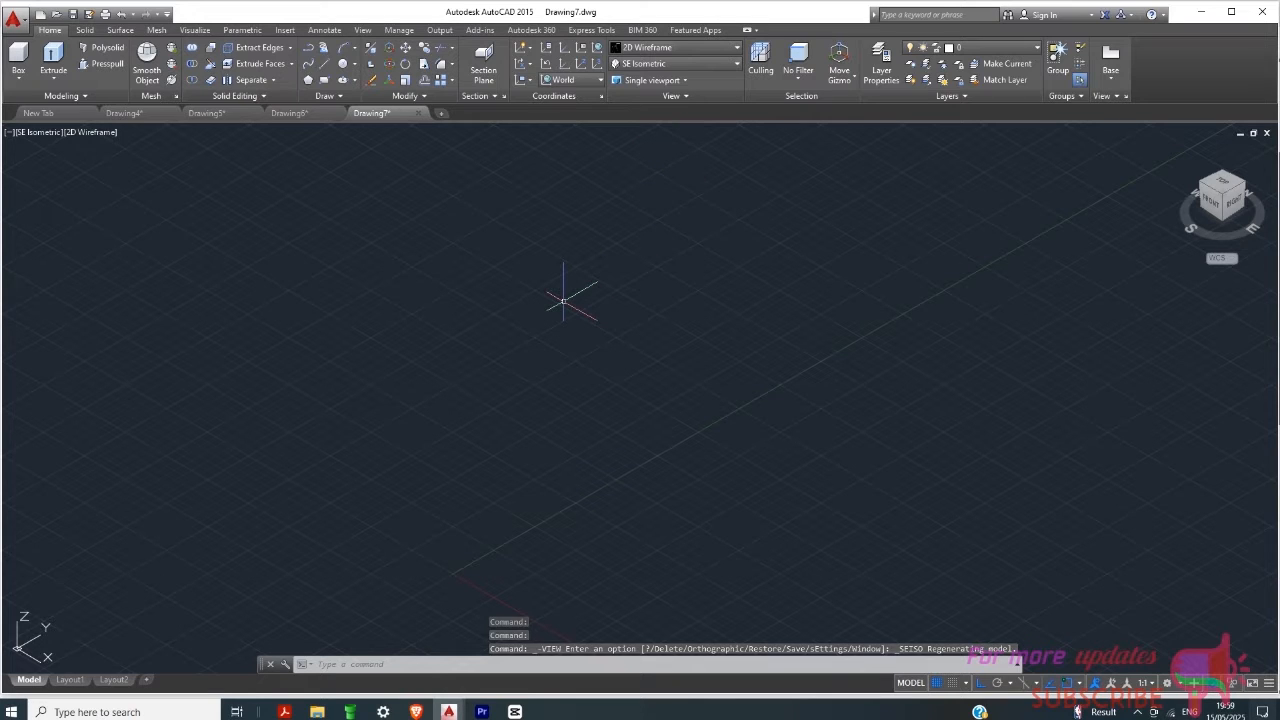
Step: Draw a circle by centre and diameter near the origin, with a diameter of 42
click(353, 65)
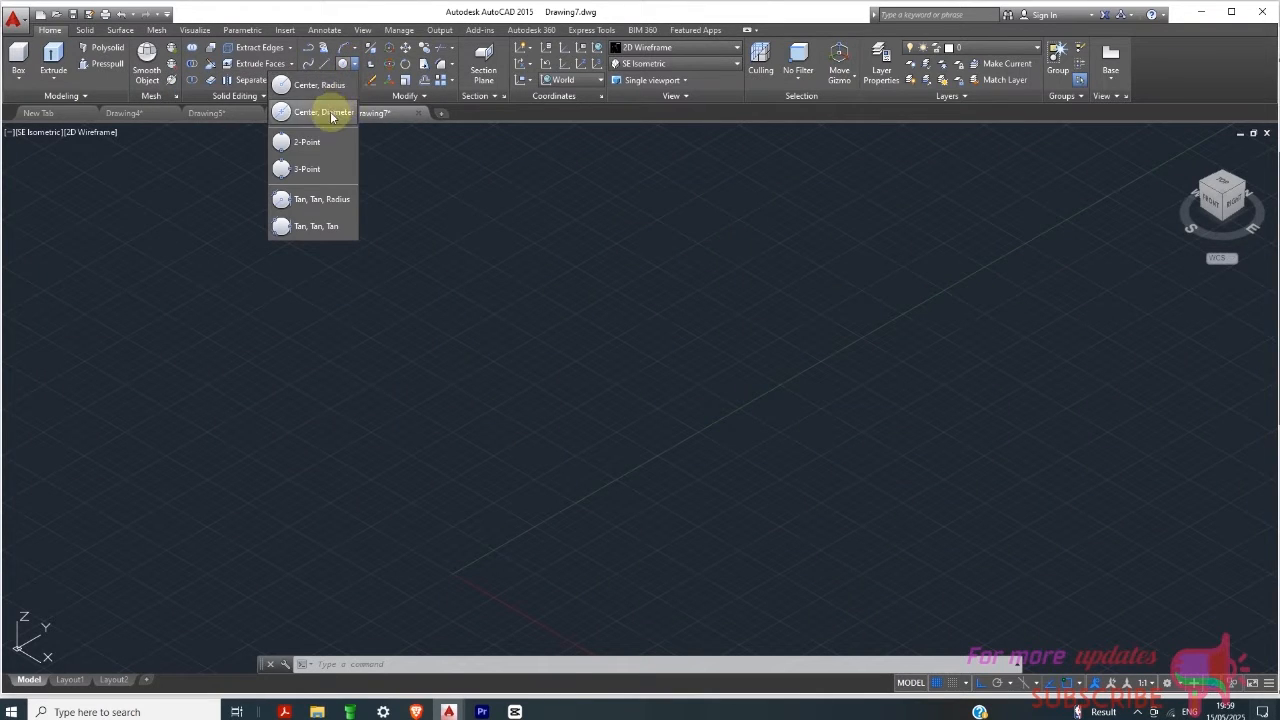
click(331, 113)
click(438, 444)
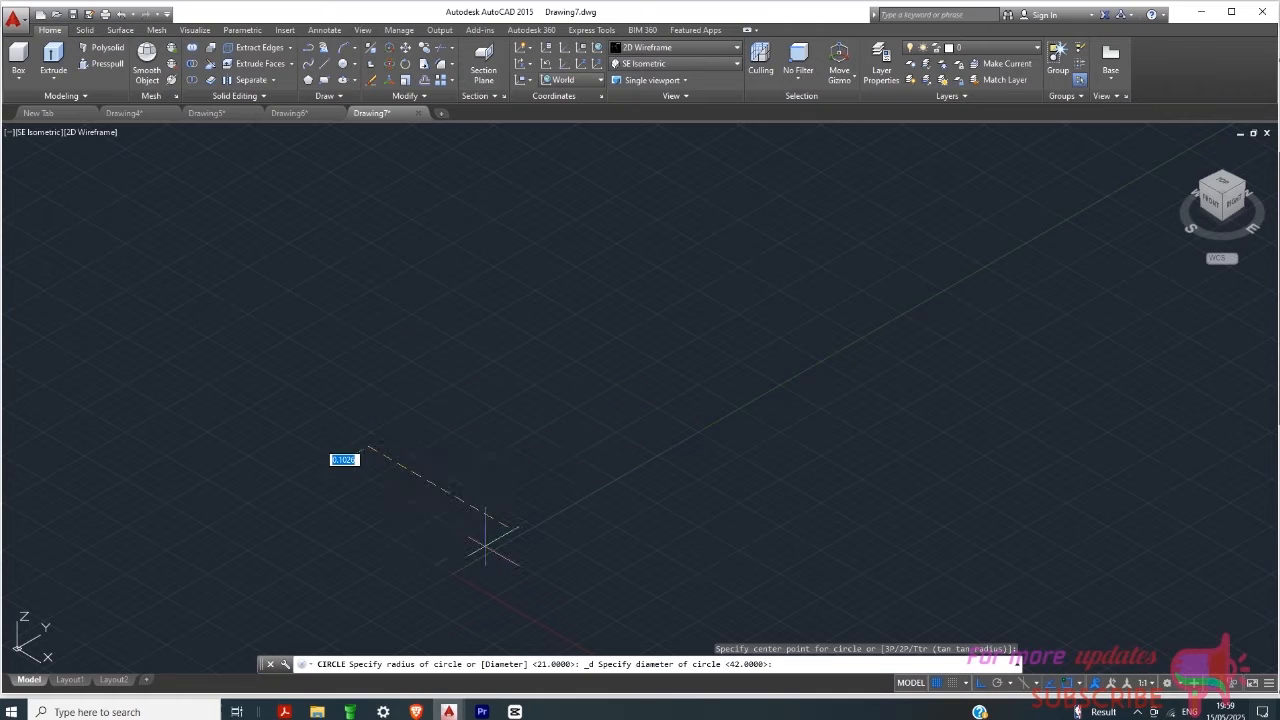
click(577, 599)
text(4)
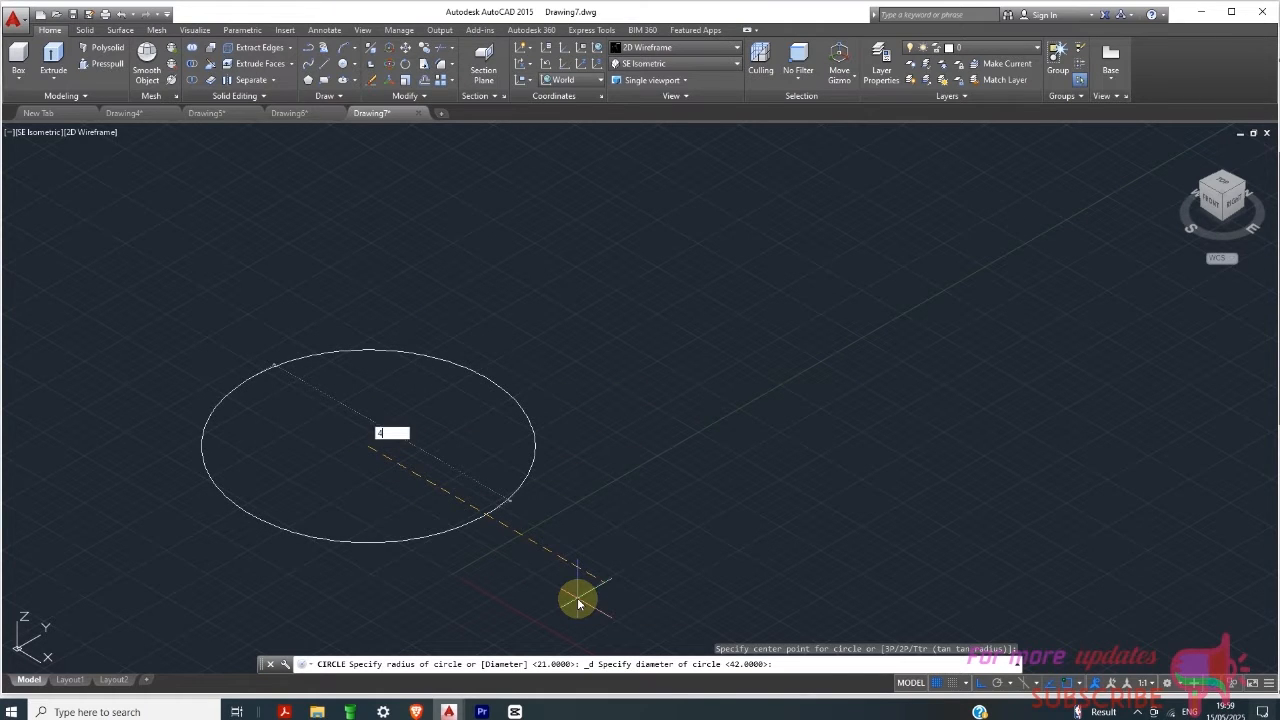
text(2)
key(Return)
scroll(486, 437, down, 4)
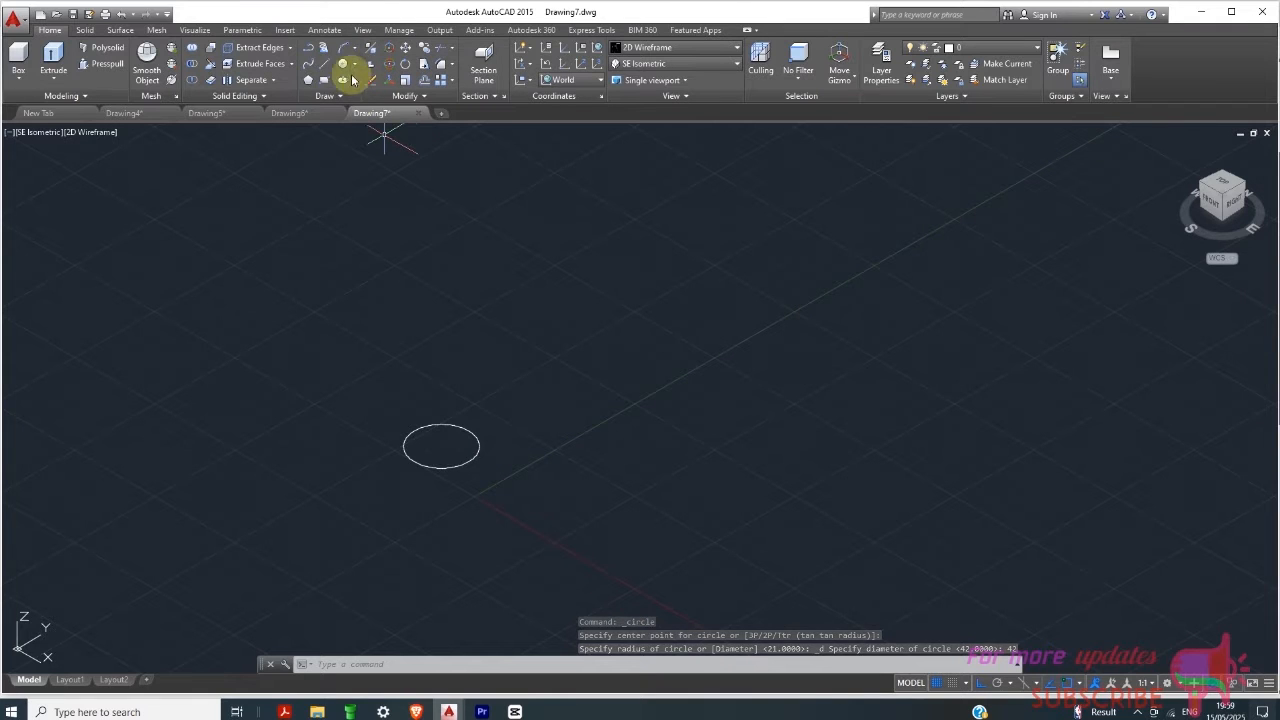
Step: Draw a 100-unit line from the centre of the 42-diameter circle along the positive Y direction with ortho mode on
click(322, 65)
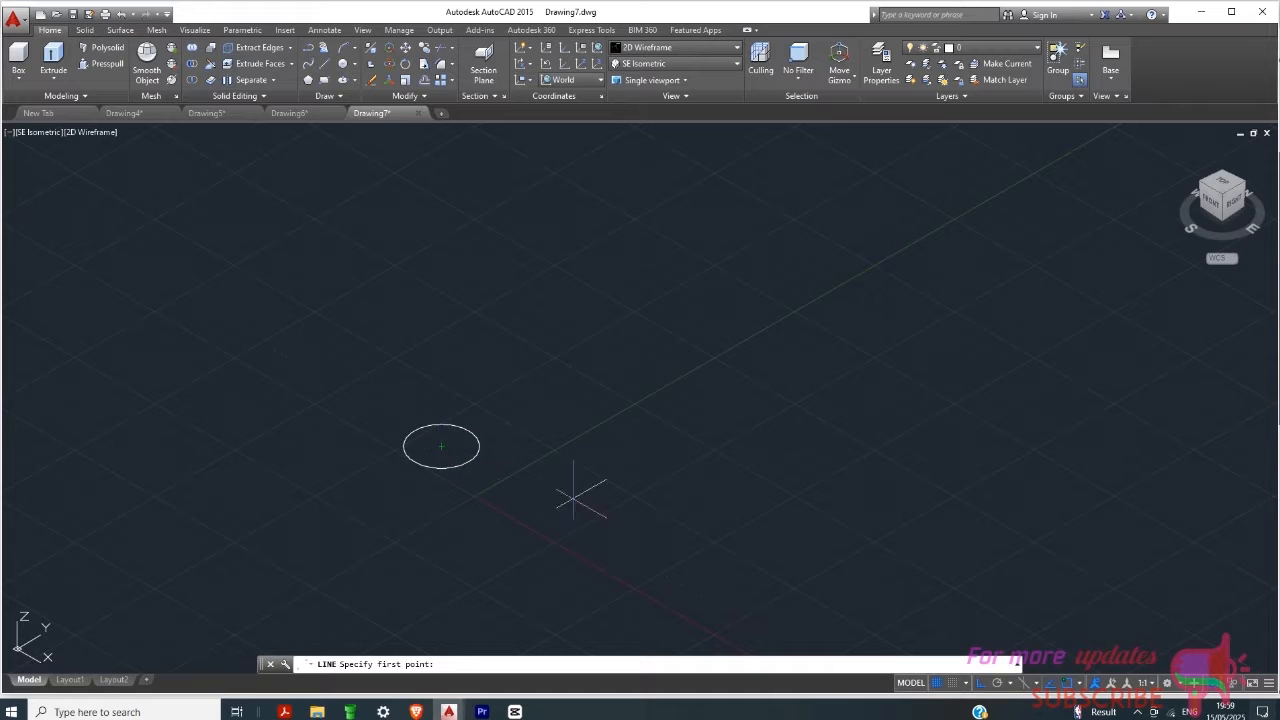
click(1078, 686)
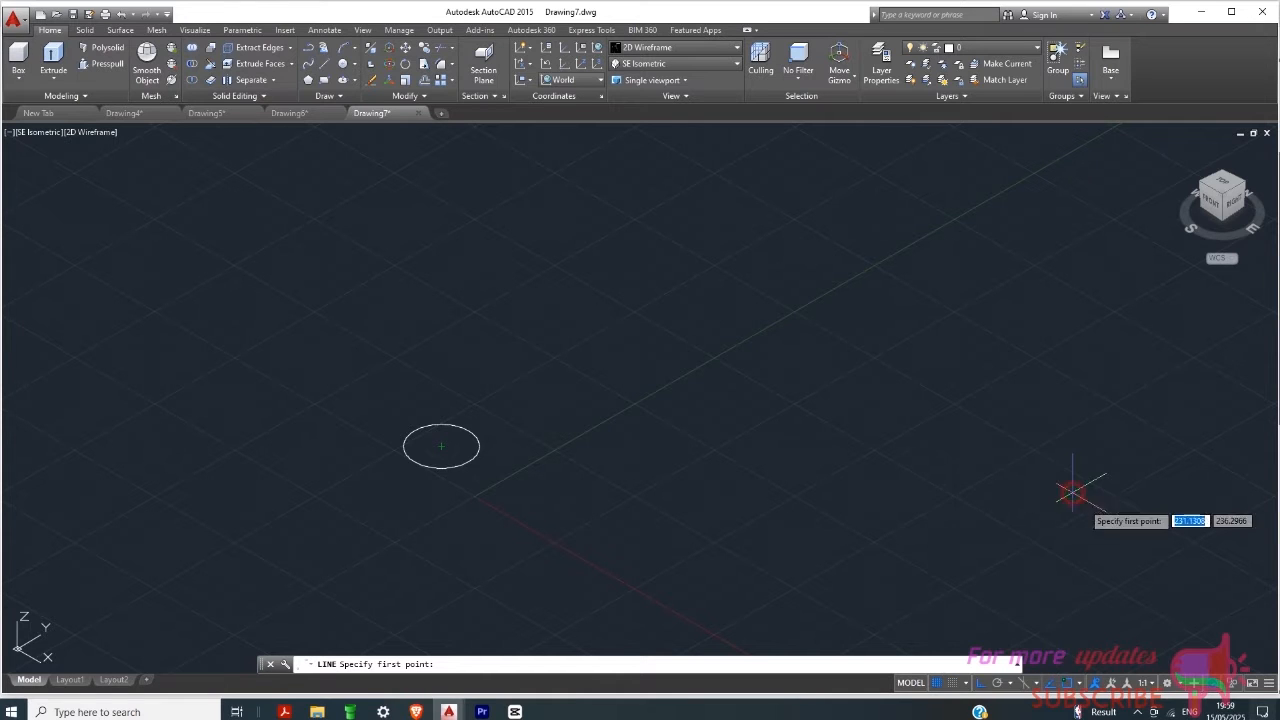
click(441, 447)
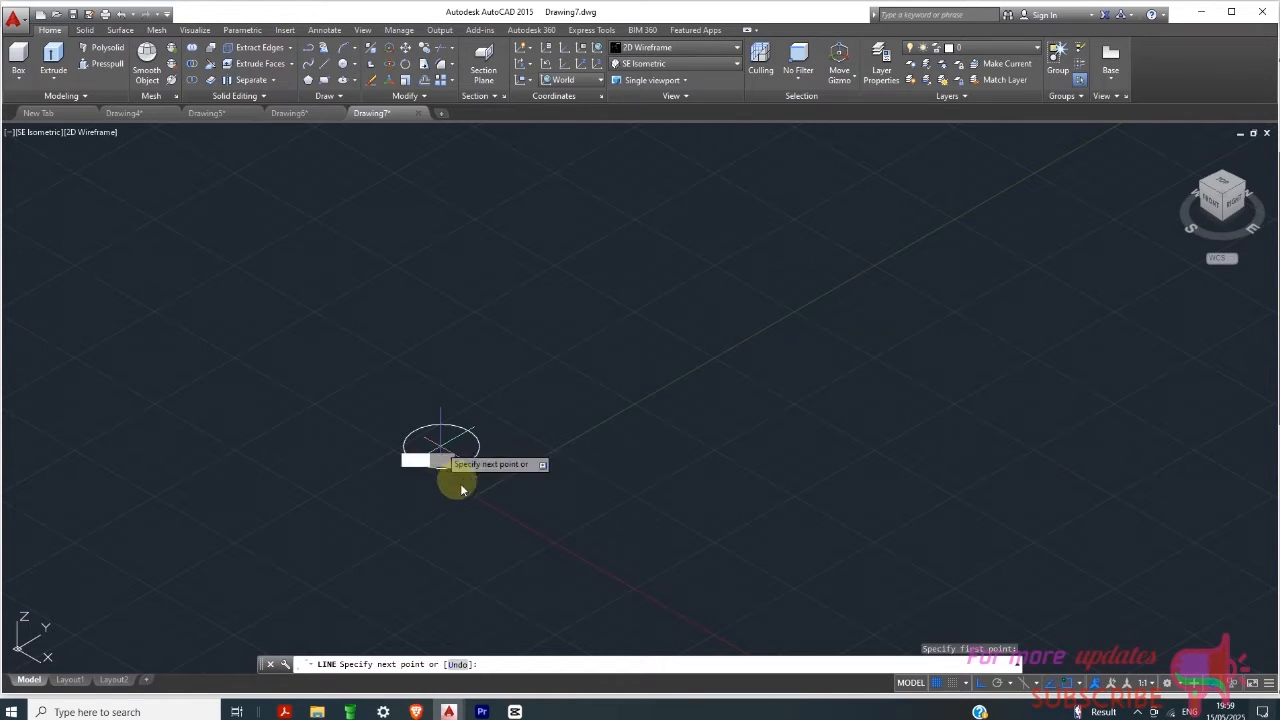
click(980, 683)
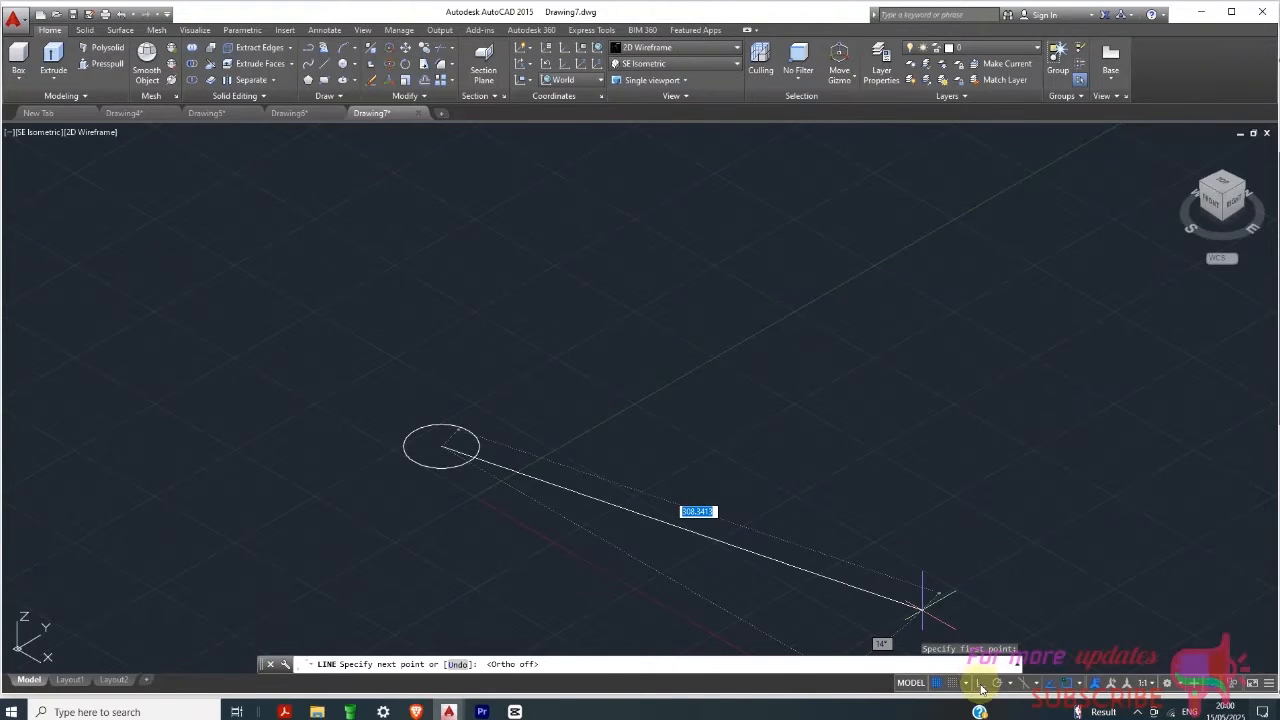
click(980, 683)
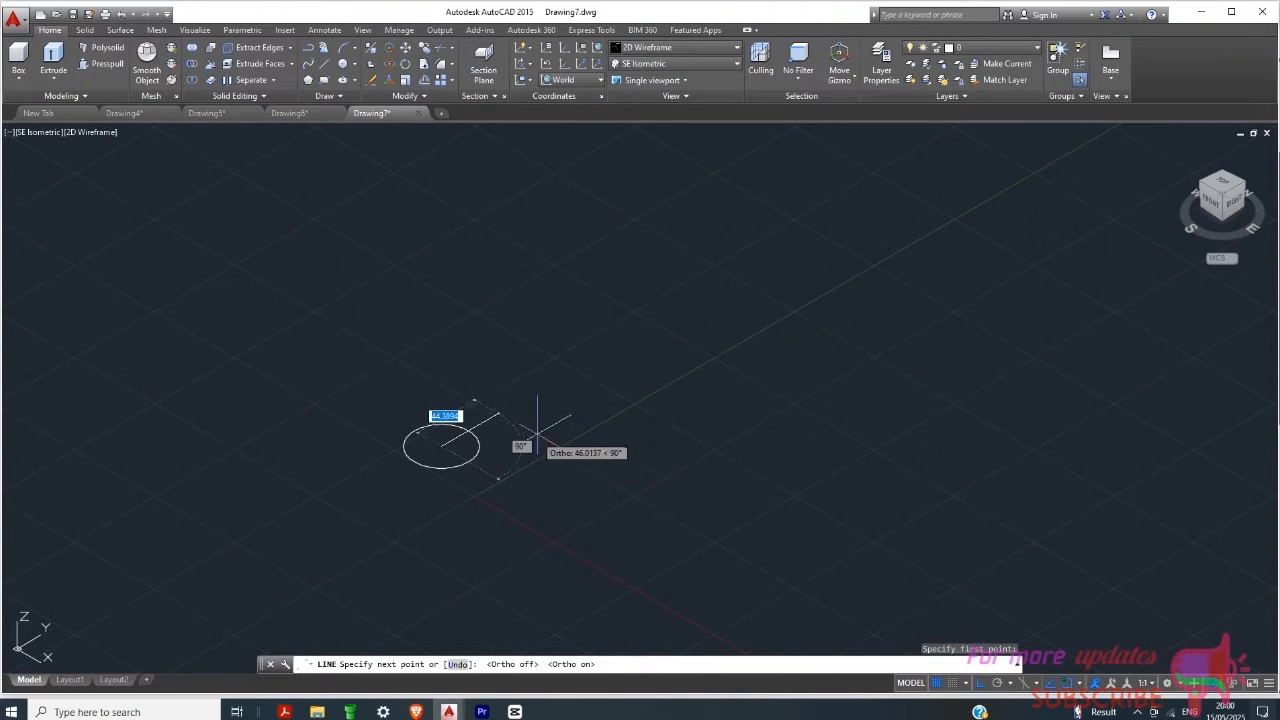
text(10)
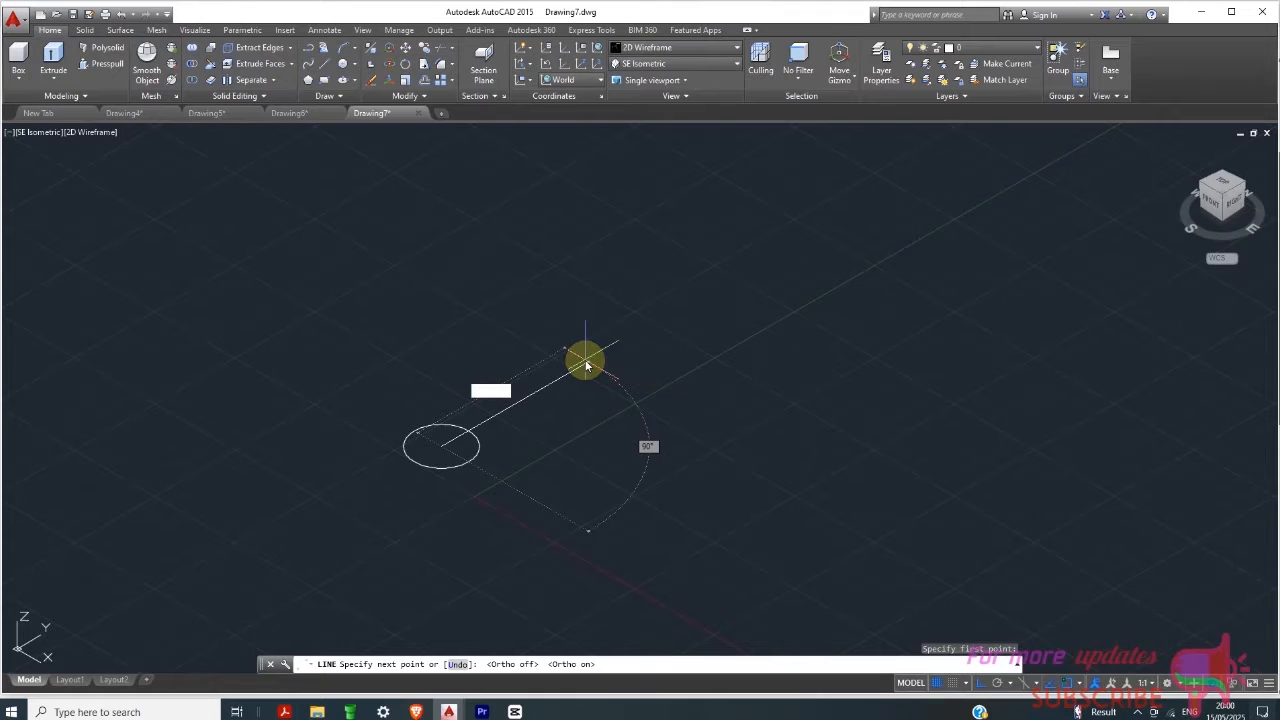
text(0)
key(Return)
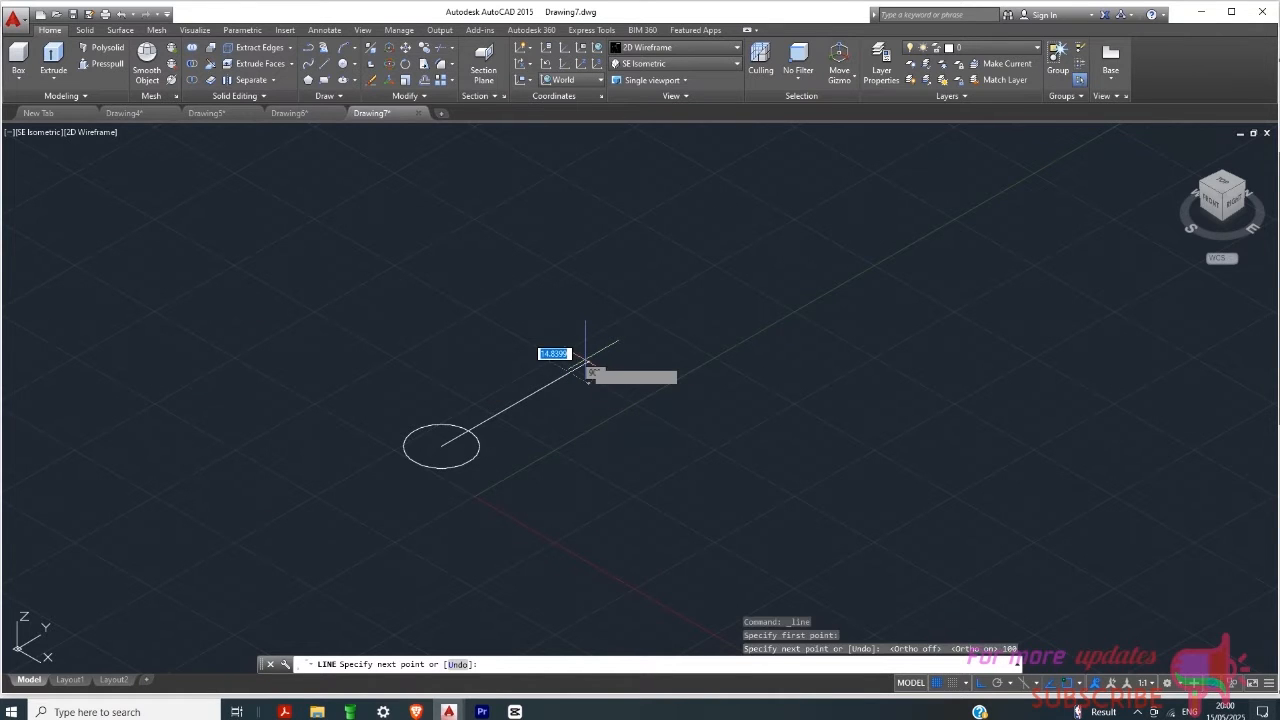
scroll(670, 385, up, 2)
scroll(670, 385, up, 2)
right_click(666, 386)
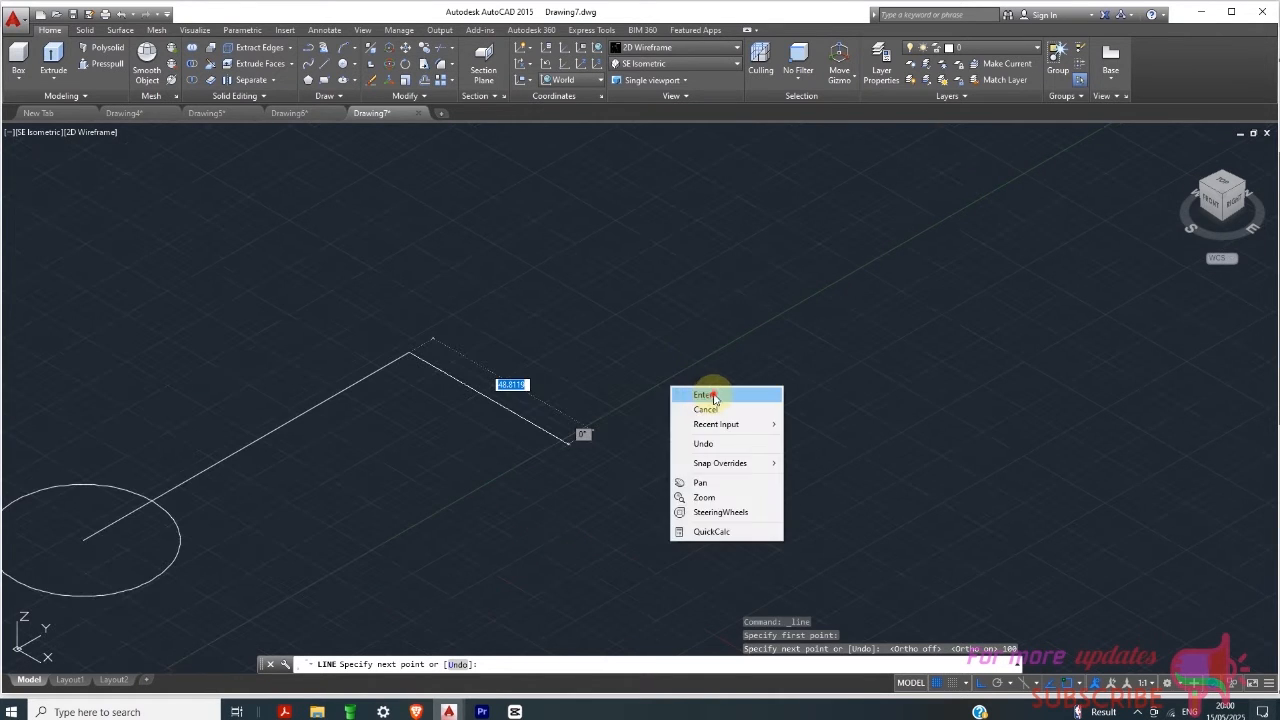
click(718, 400)
scroll(478, 433, down, 2)
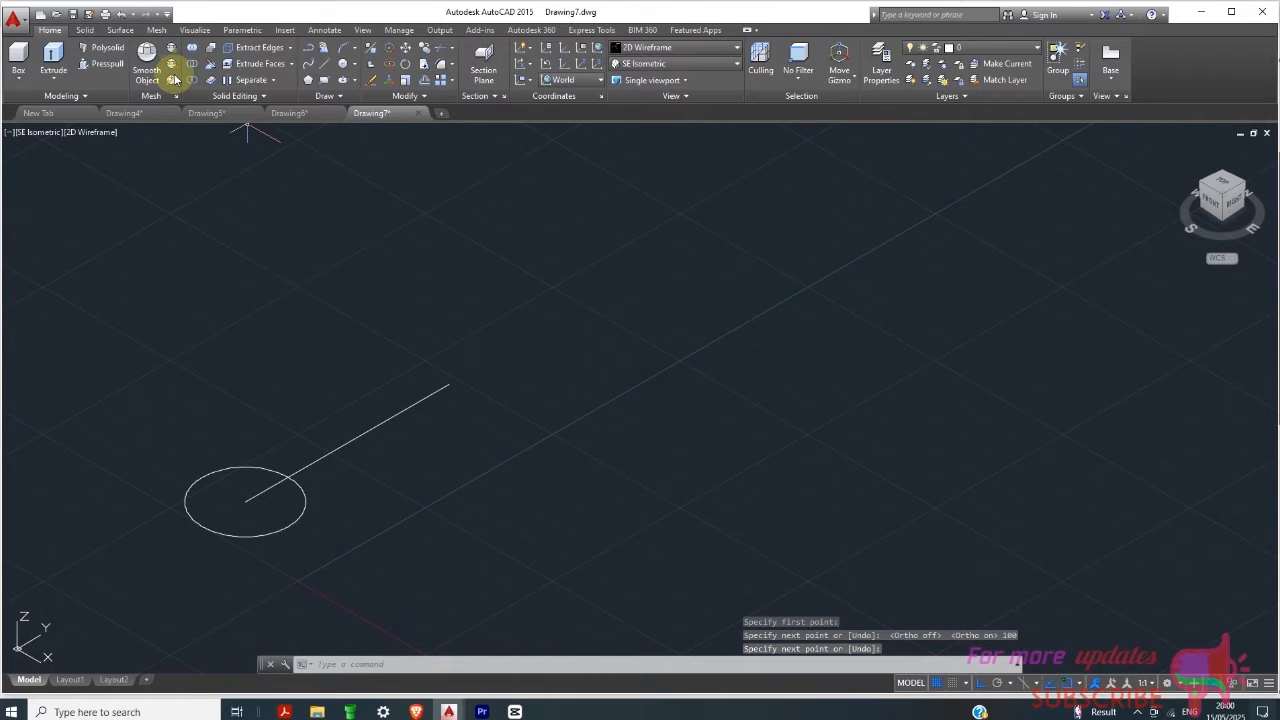
Step: Draw a 64-diameter circle centred on the far end of the 100-unit line, with endpoint snap enabled
click(346, 64)
click(357, 68)
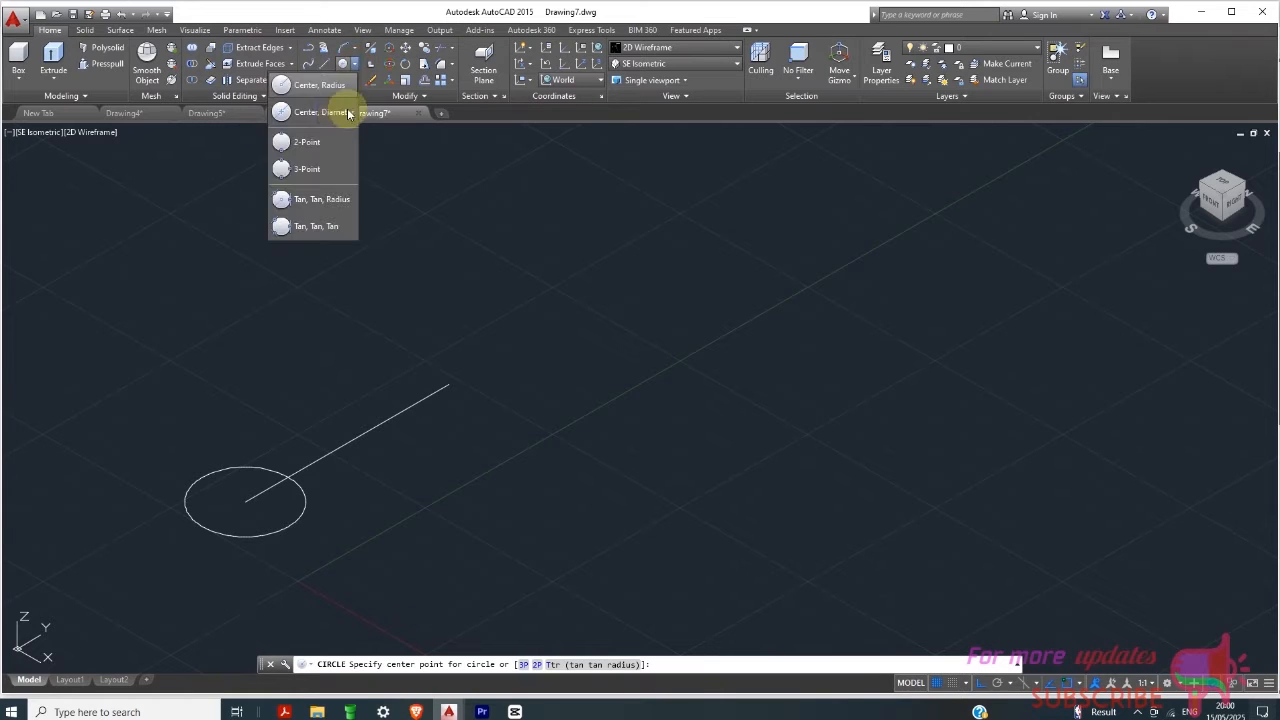
click(343, 109)
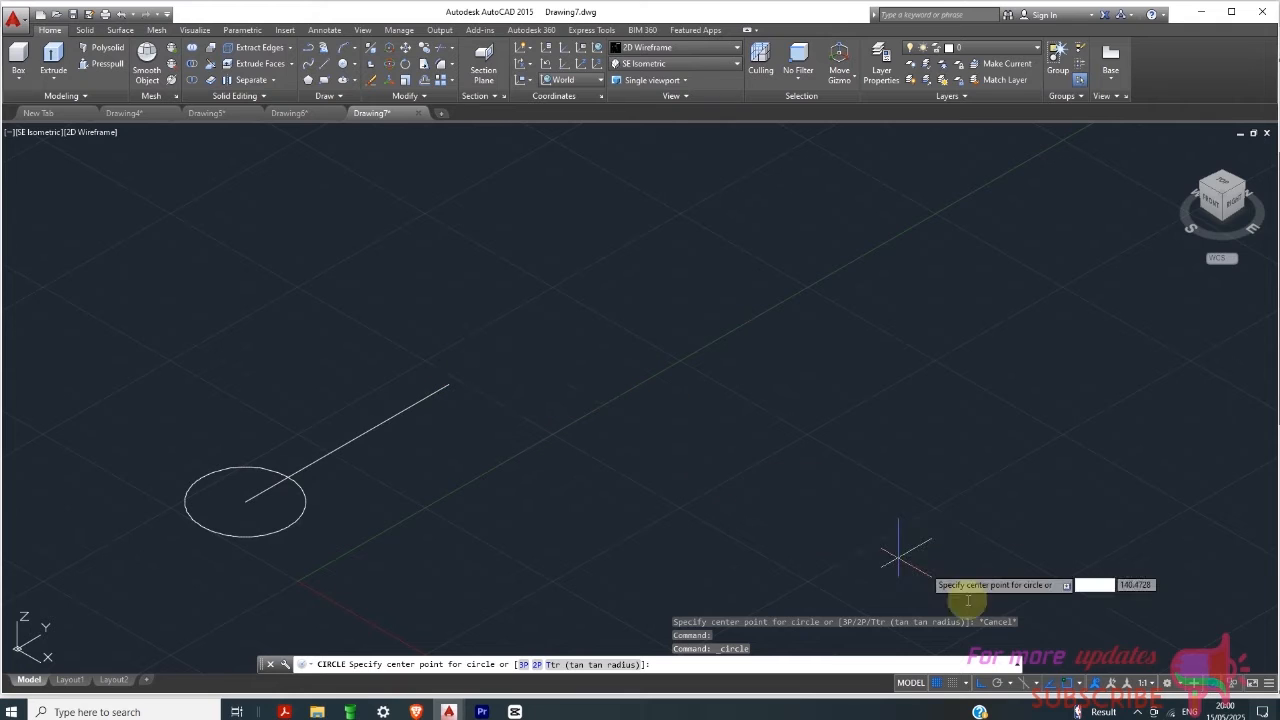
click(1077, 689)
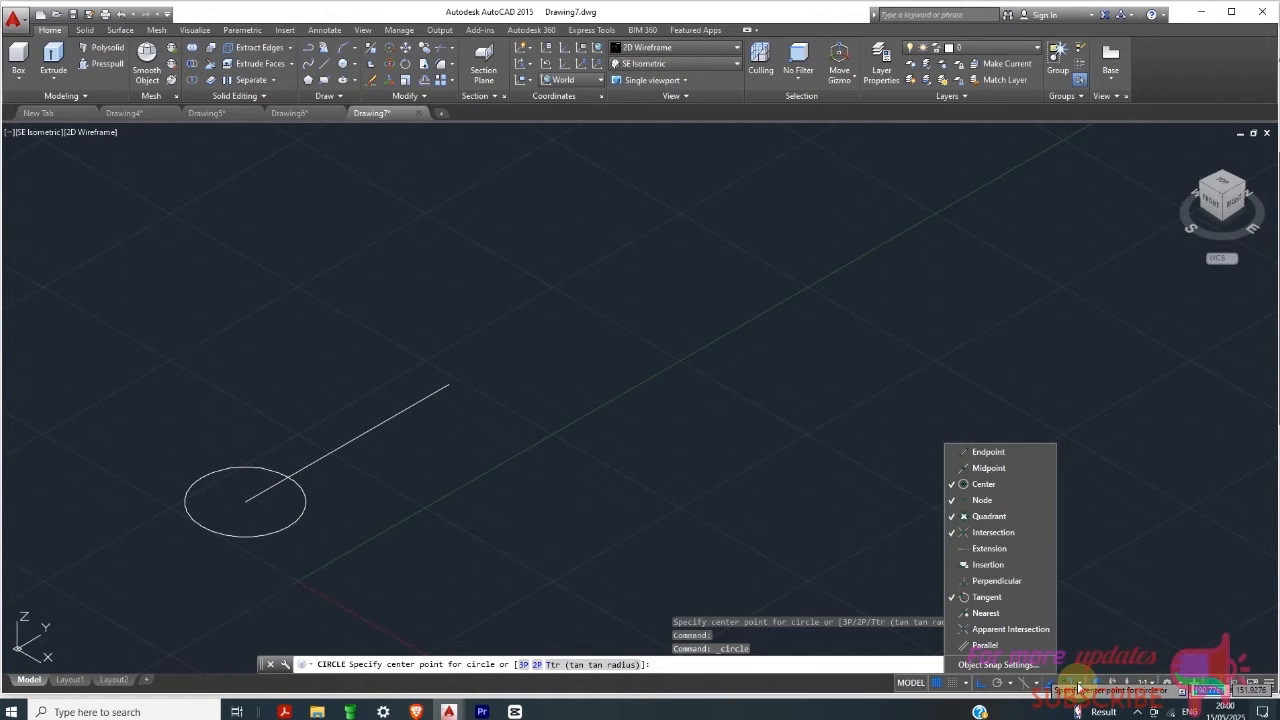
click(1081, 480)
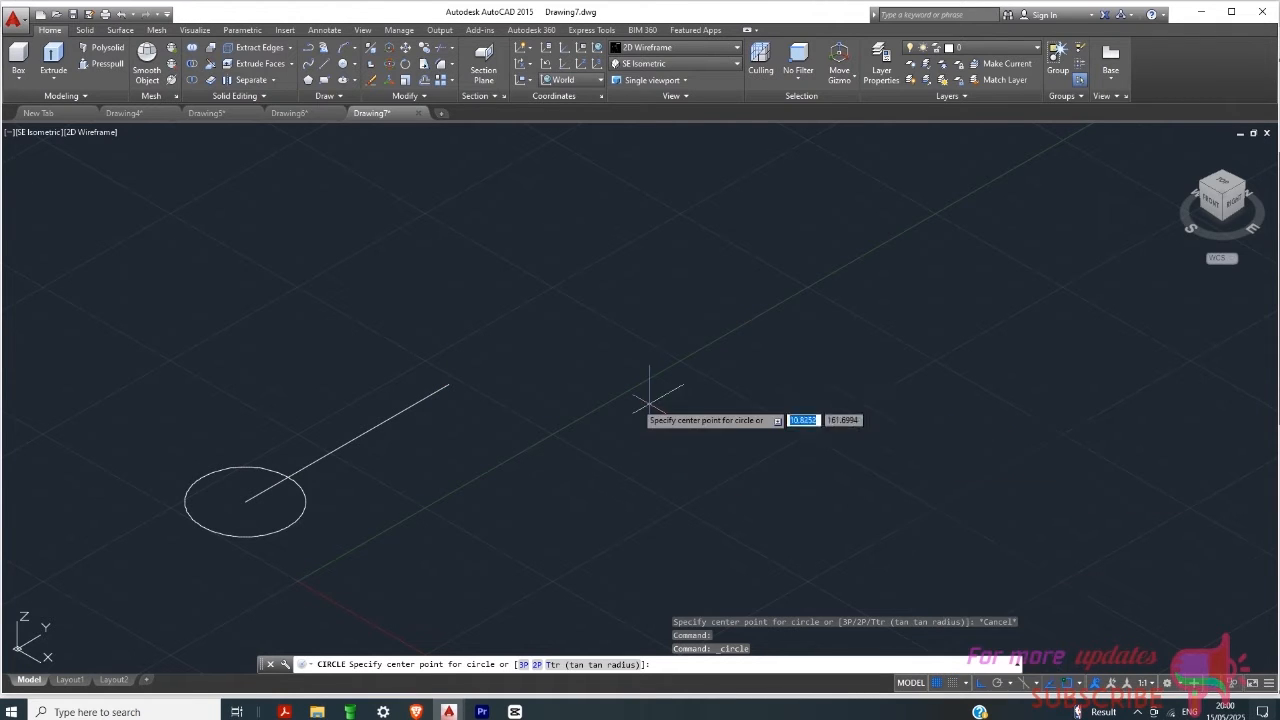
click(449, 384)
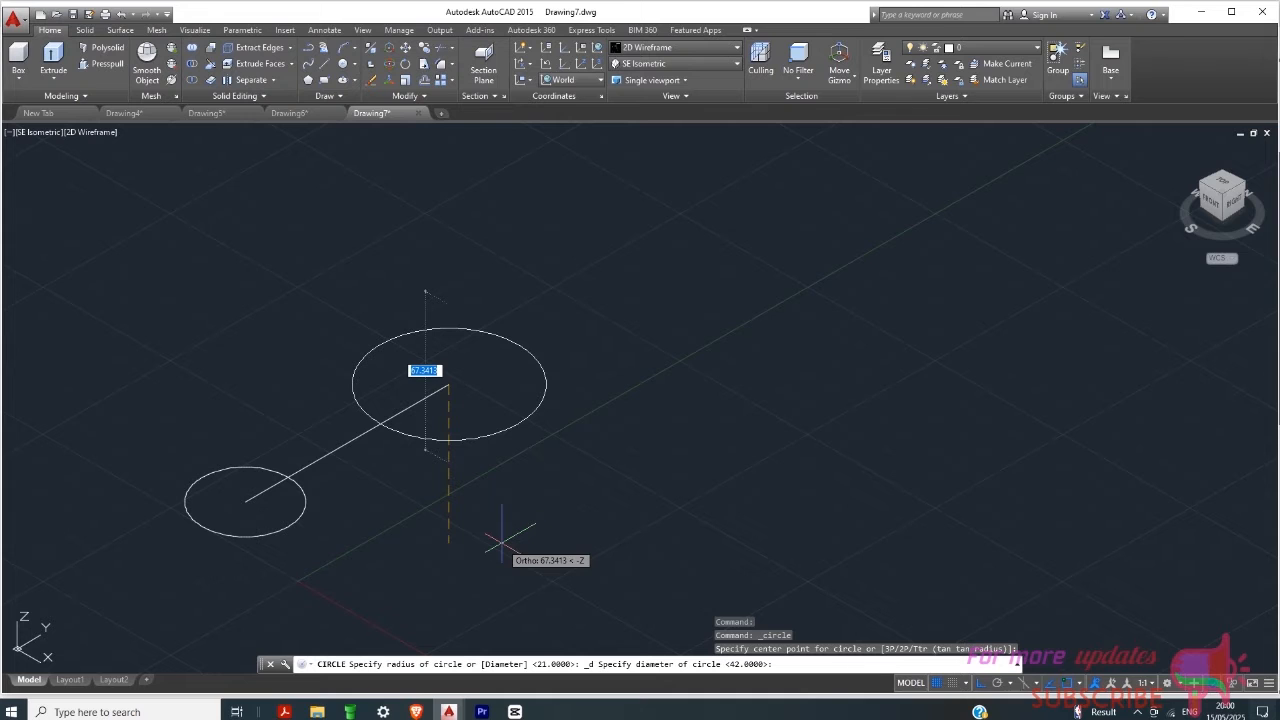
text(64)
key(Return)
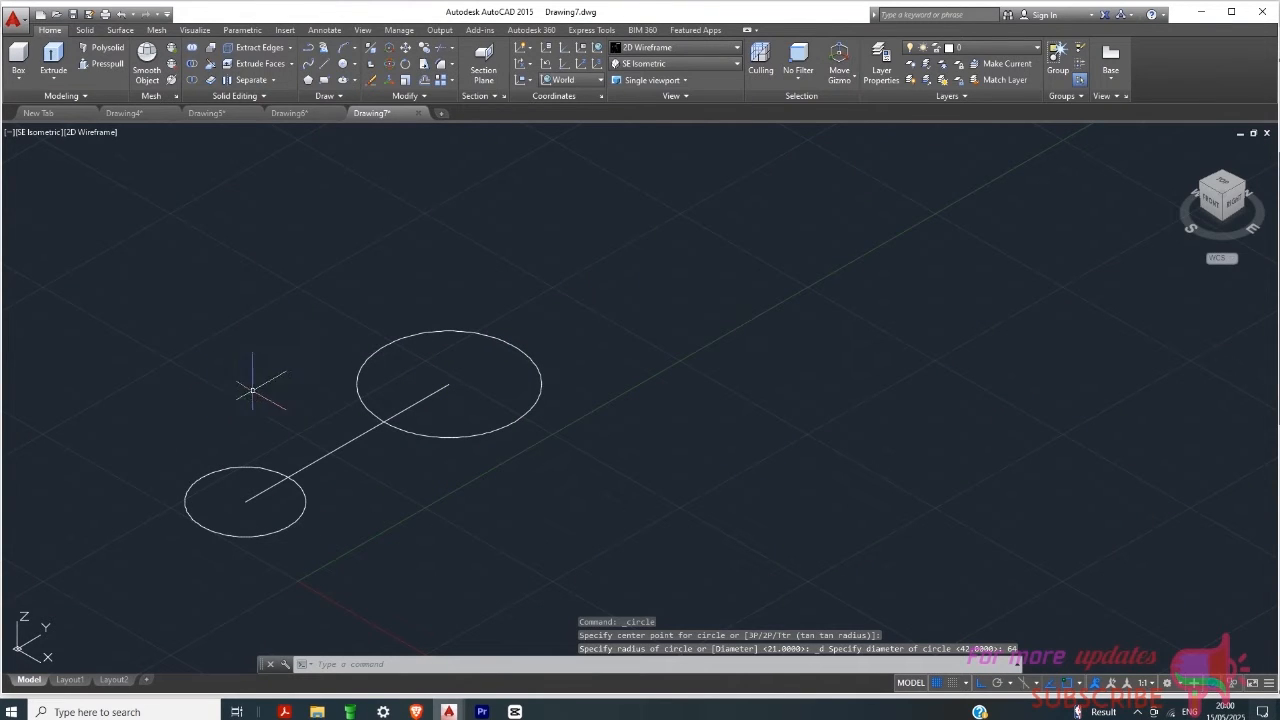
Step: Draw a 24-diameter circle concentric with the 42-diameter circle
click(354, 64)
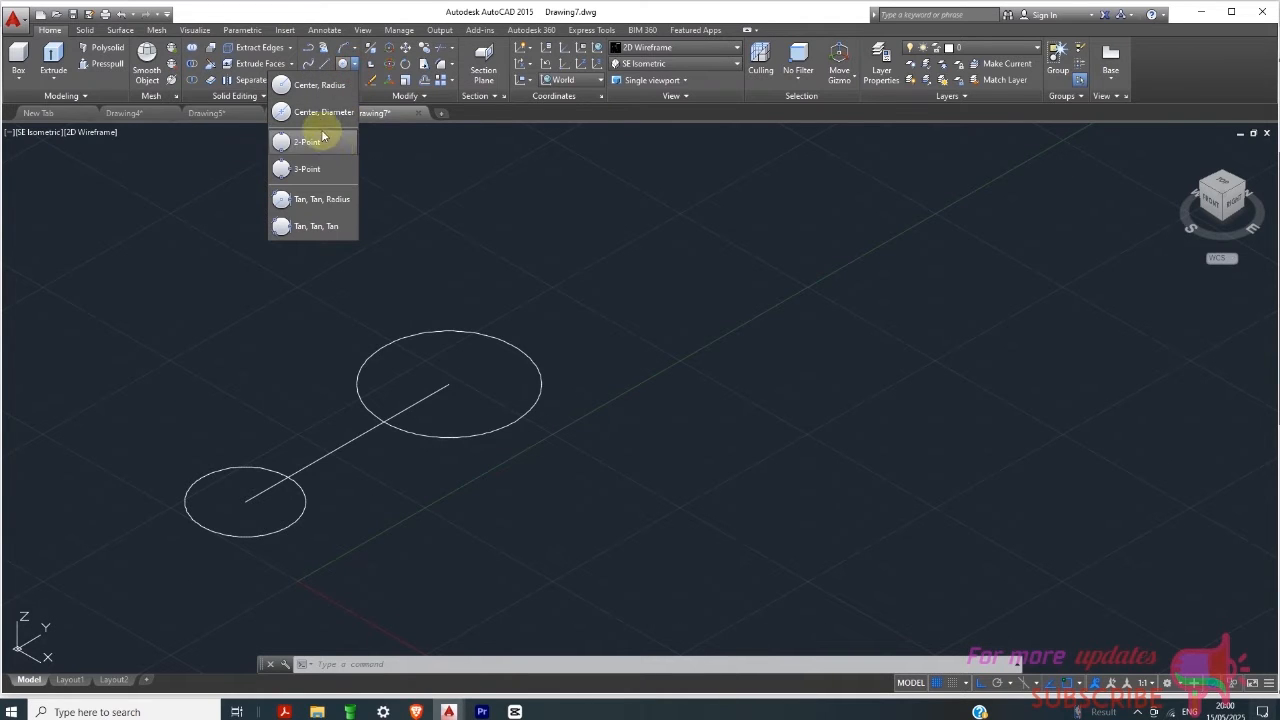
click(320, 113)
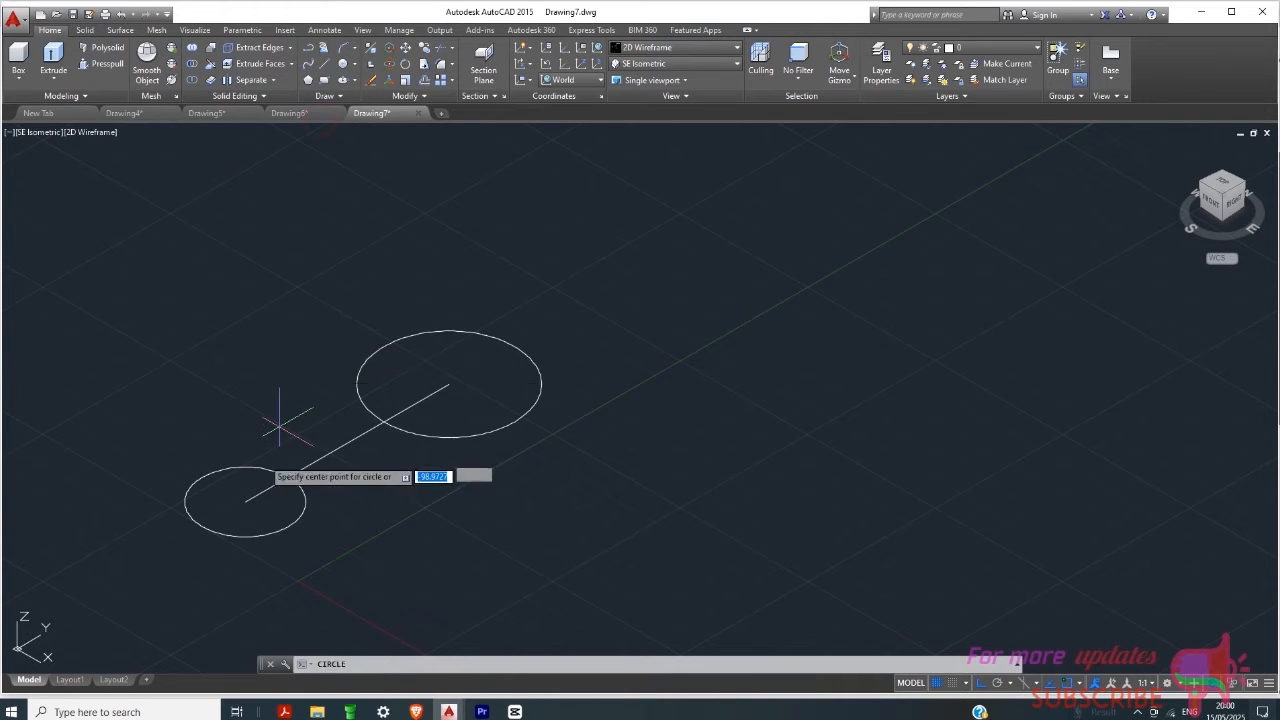
click(245, 501)
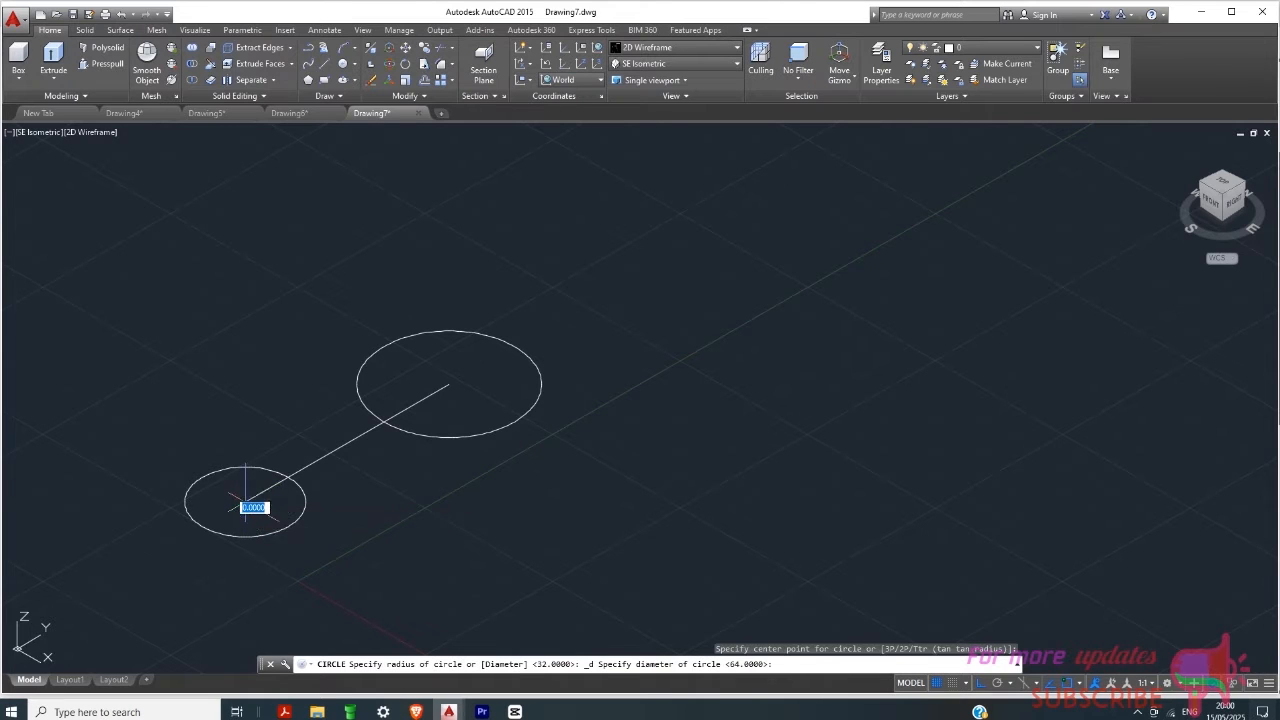
text(4)
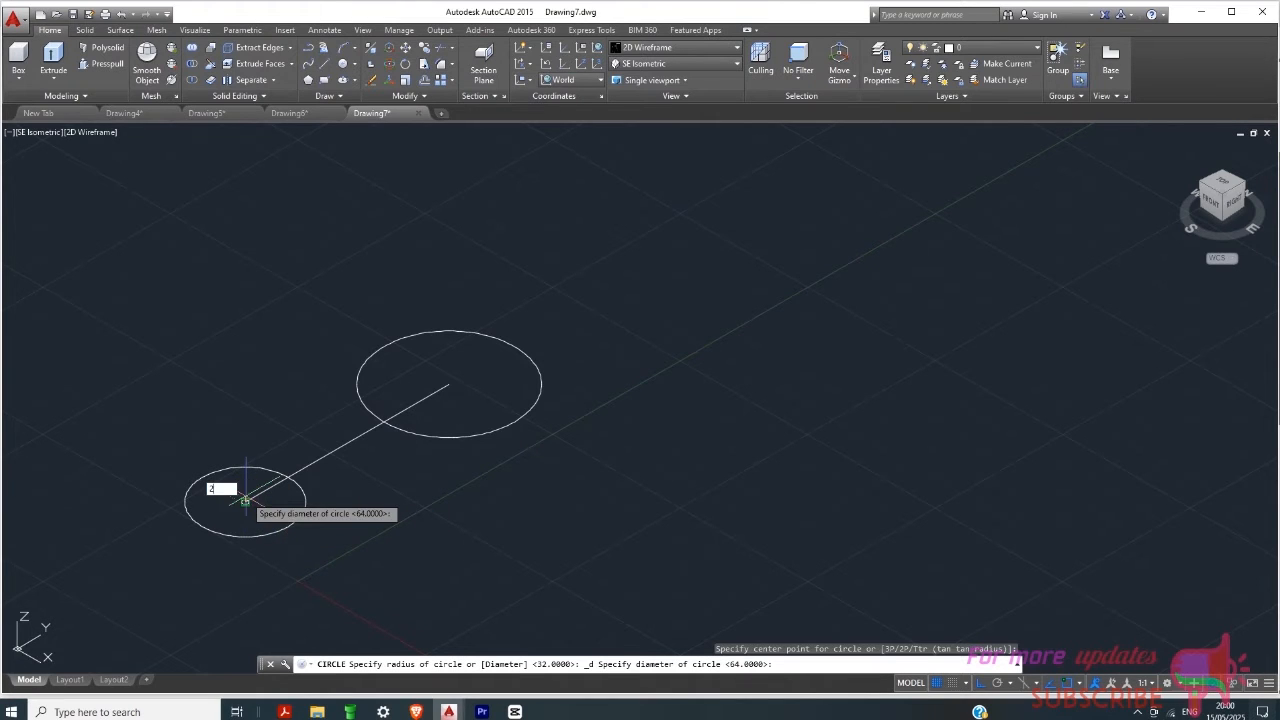
key(Return)
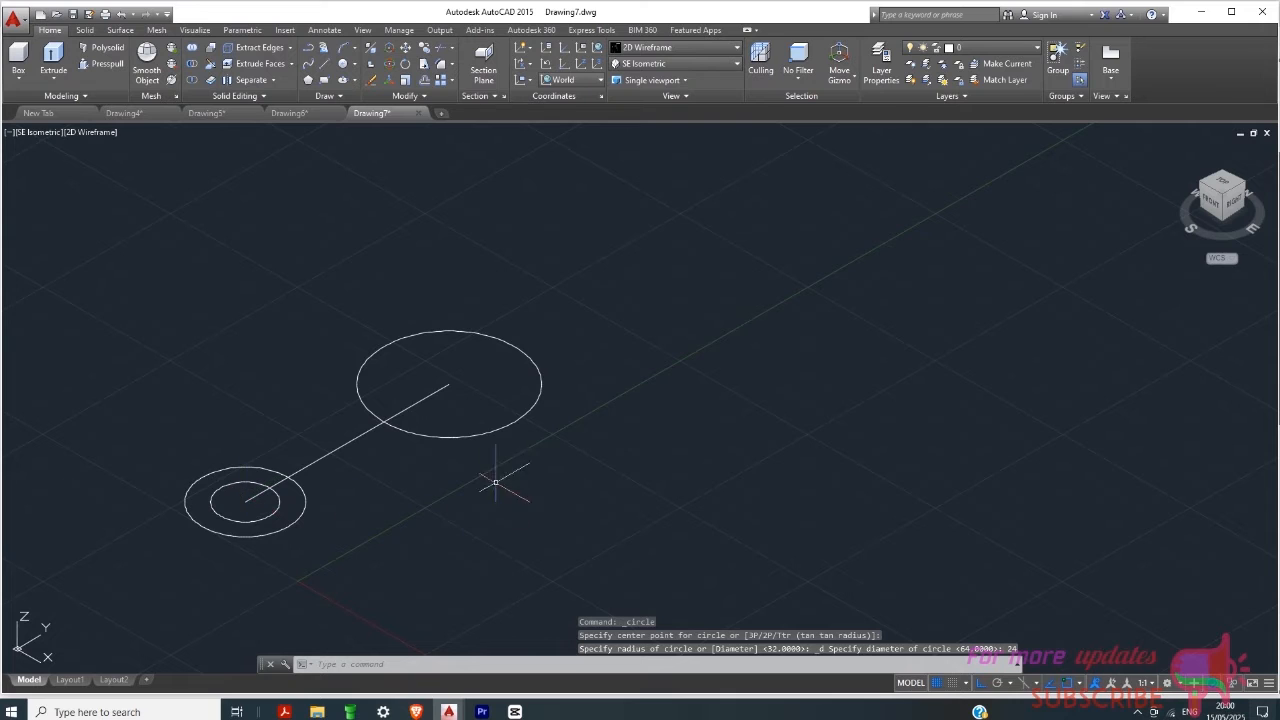
Step: Draw a 36-diameter circle concentric with the 64-diameter circle
scroll(491, 400, up, 2)
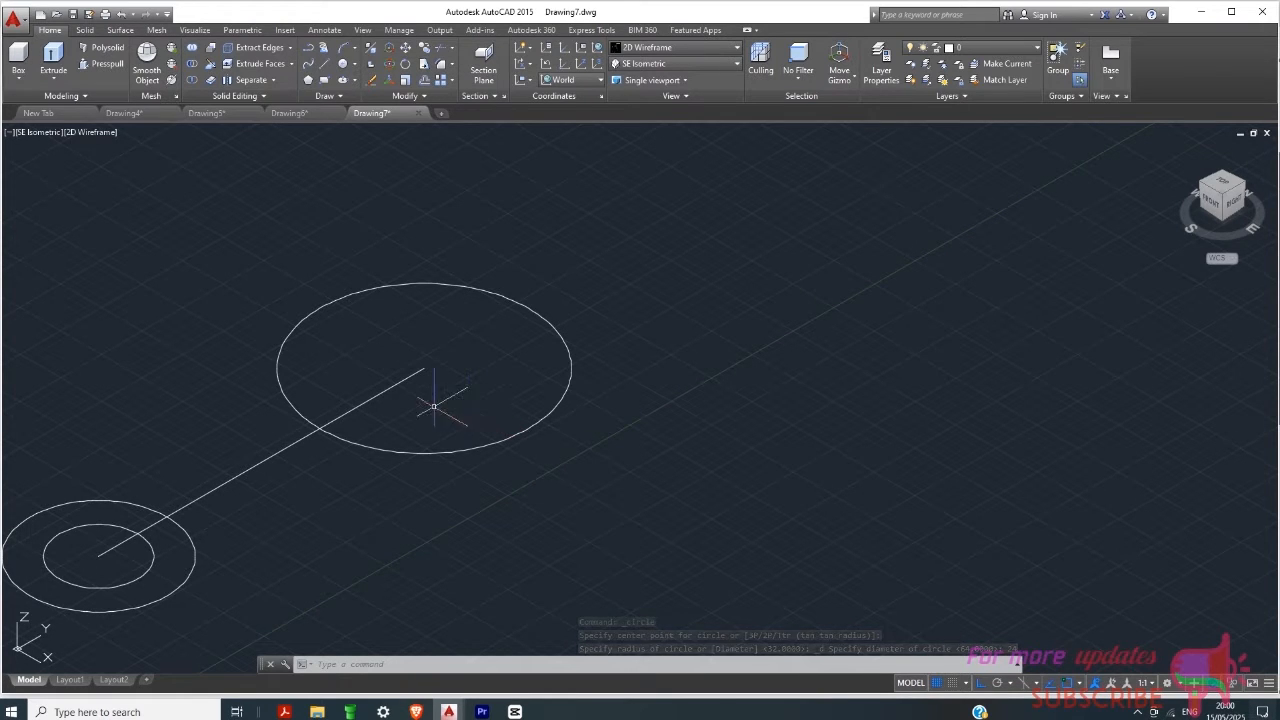
click(341, 64)
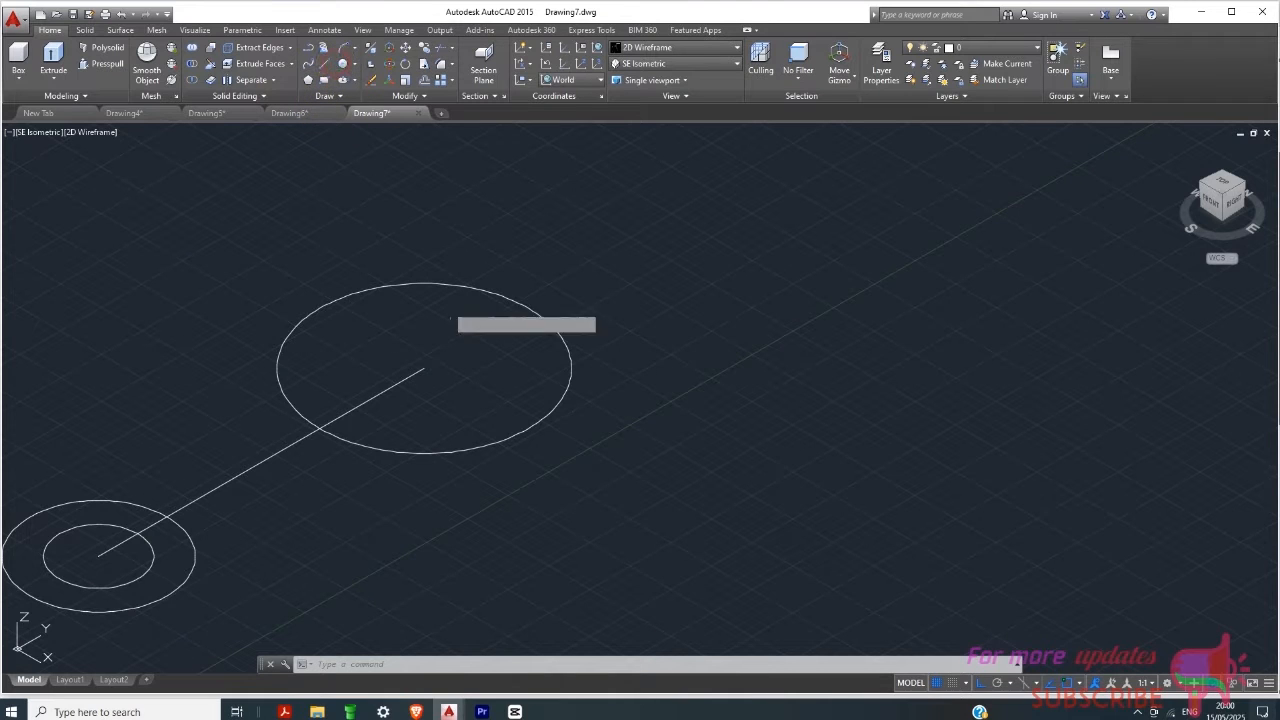
click(424, 369)
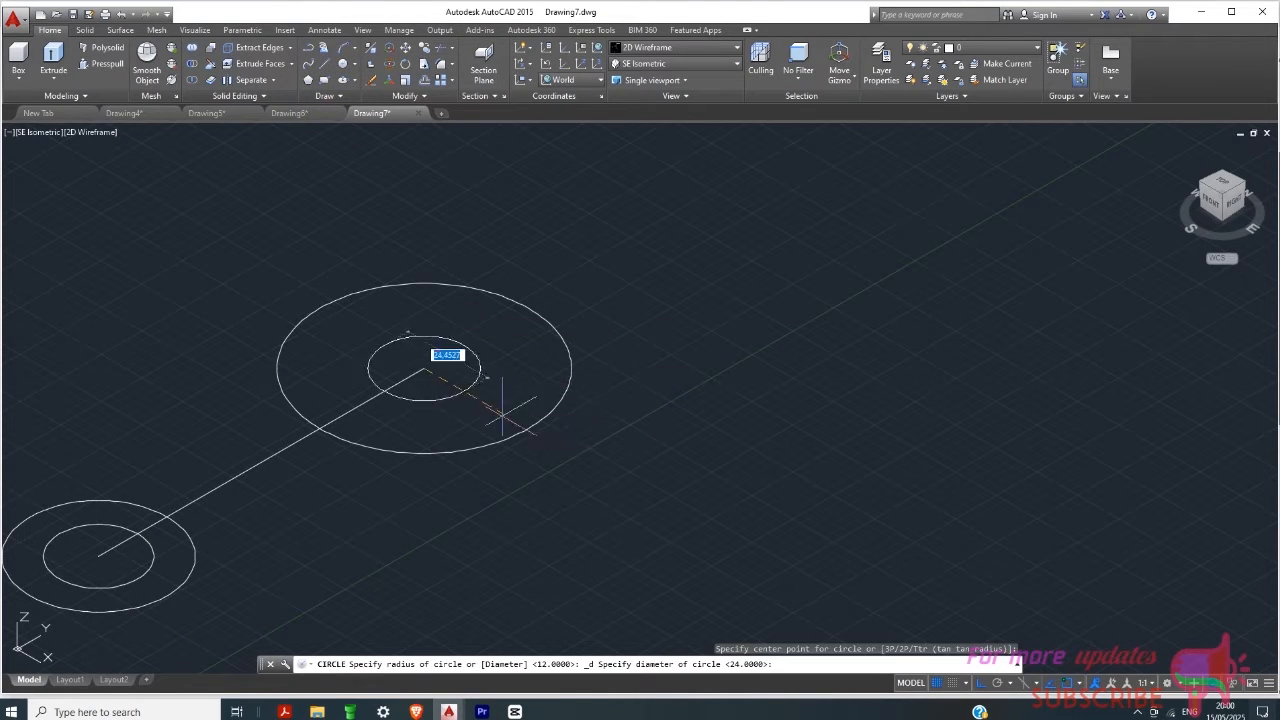
text(3)
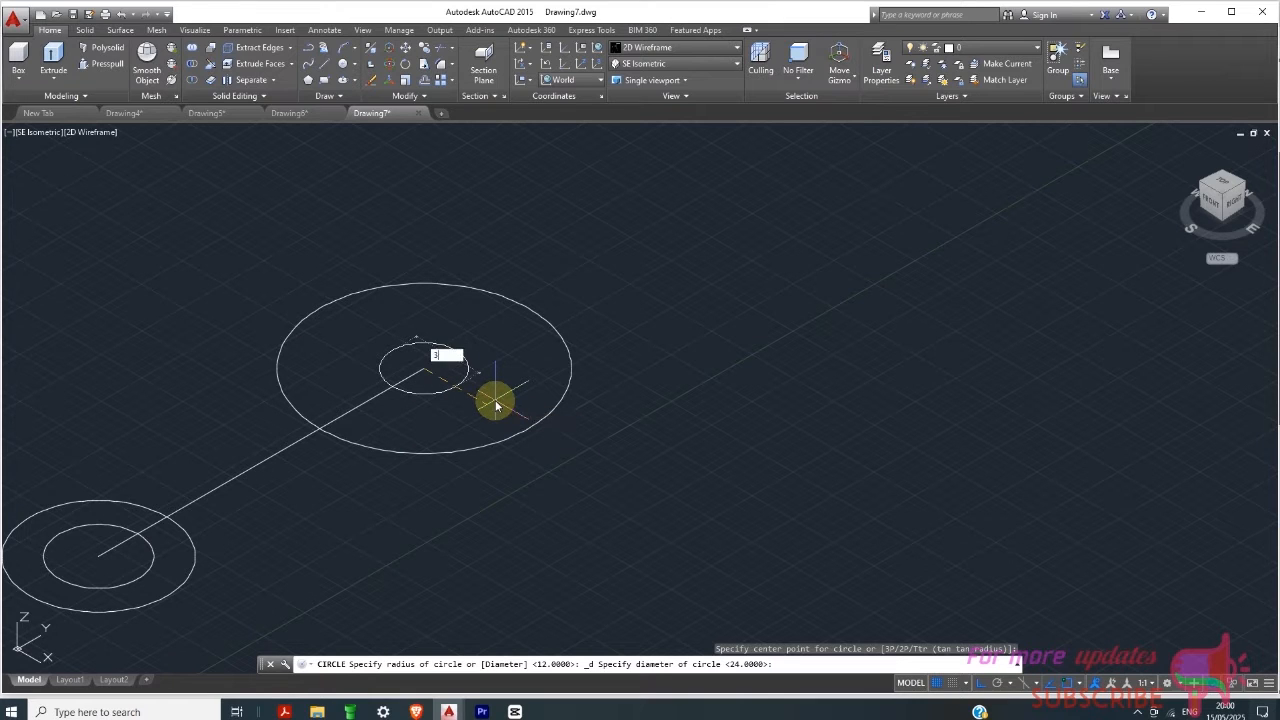
text(6)
key(Return)
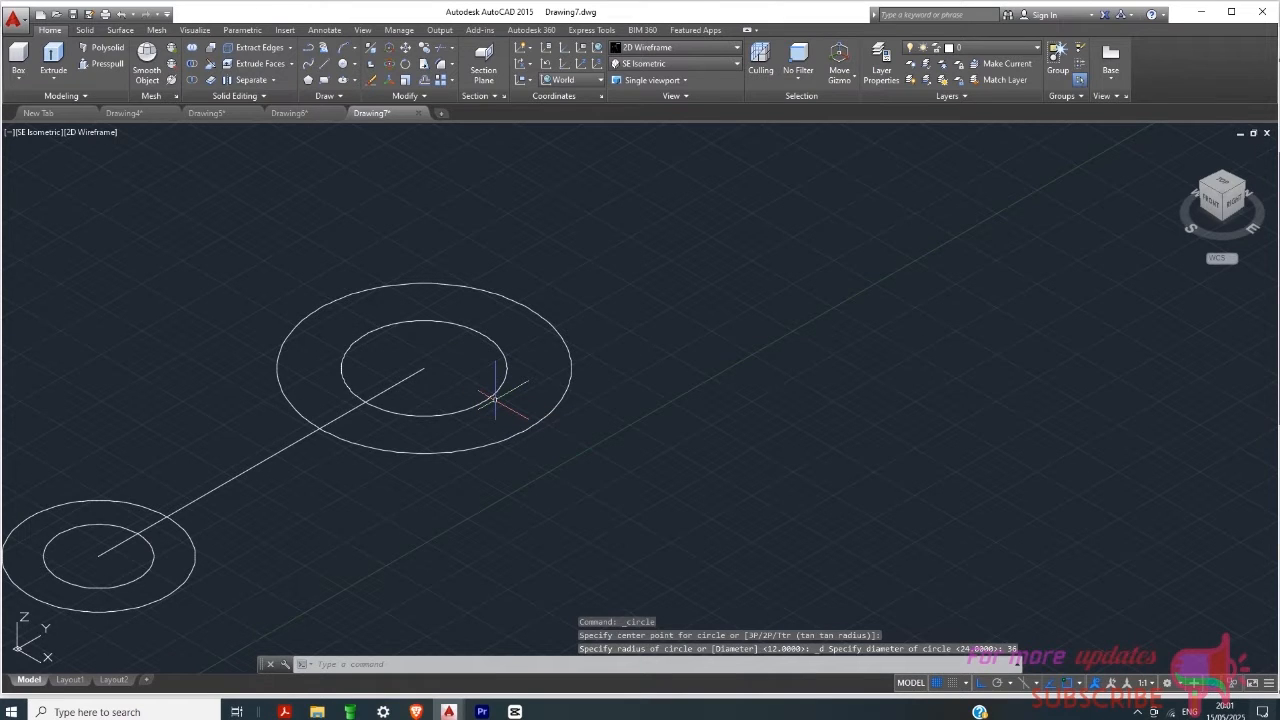
Step: Check the reference drawing, then restrict the running object snaps to Tangent only for the line between the outer circles
click(289, 113)
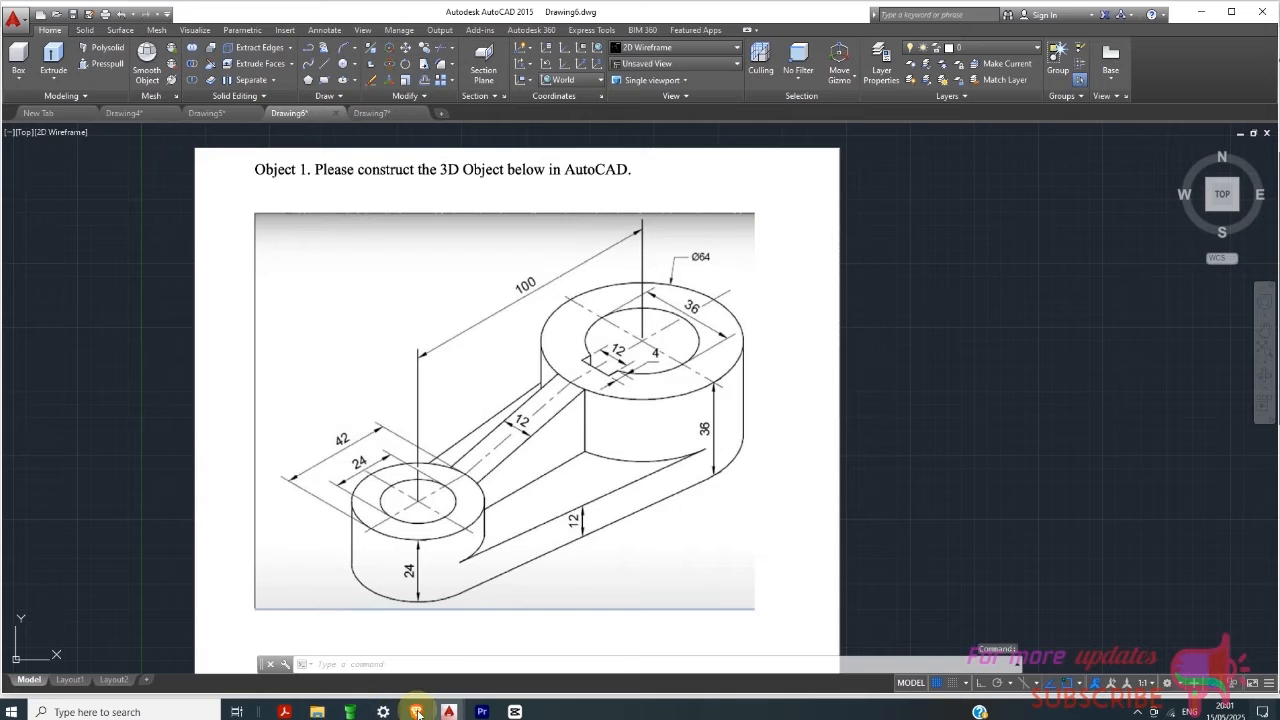
click(377, 114)
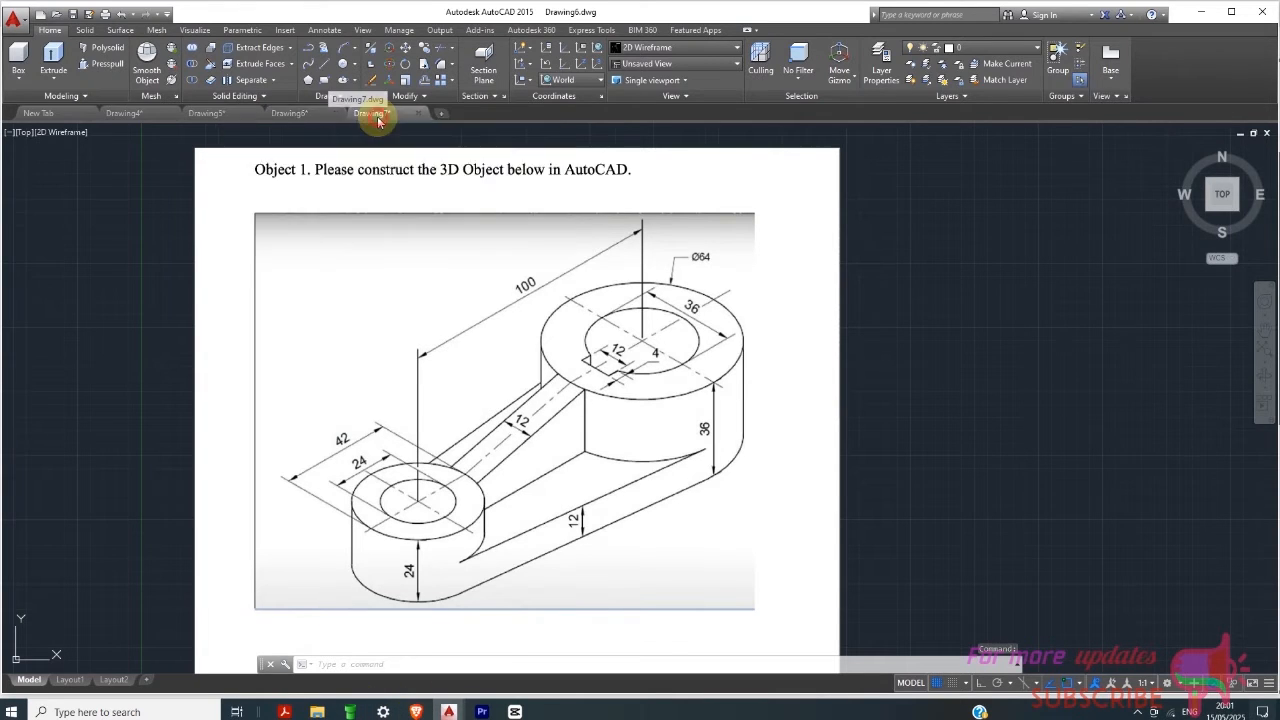
scroll(722, 364, down, 2)
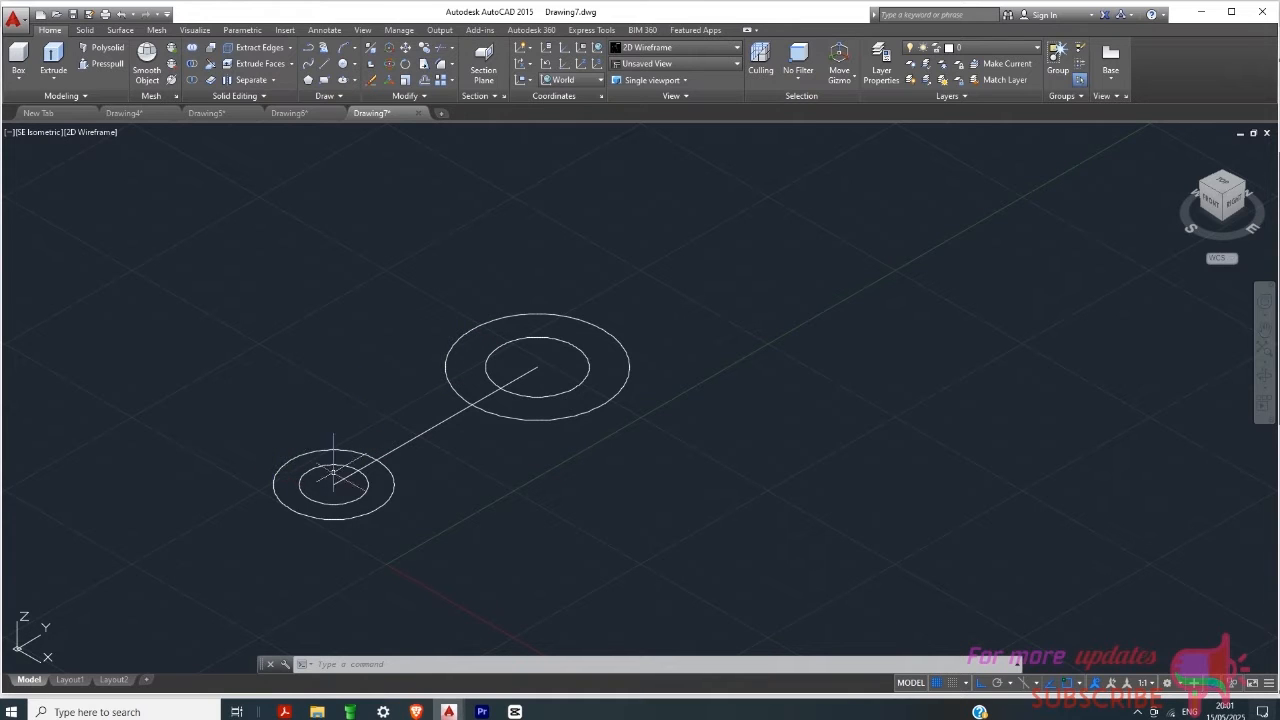
click(1074, 682)
click(323, 63)
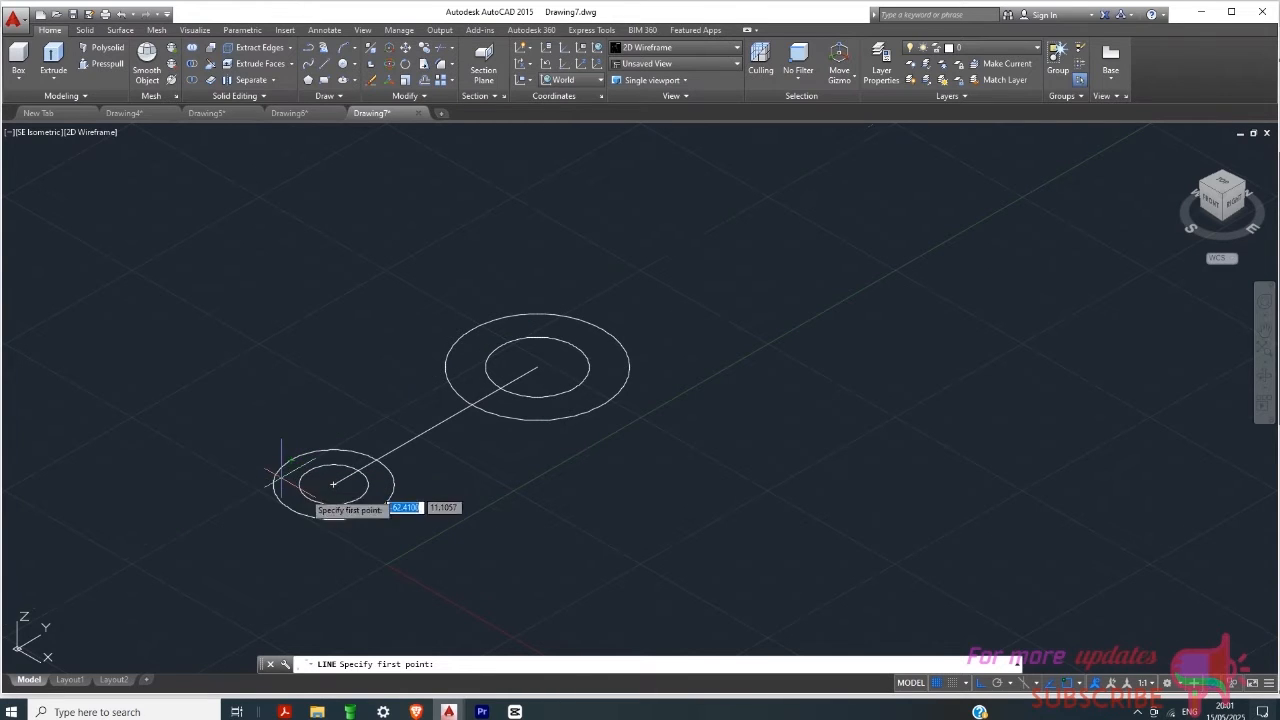
click(1080, 686)
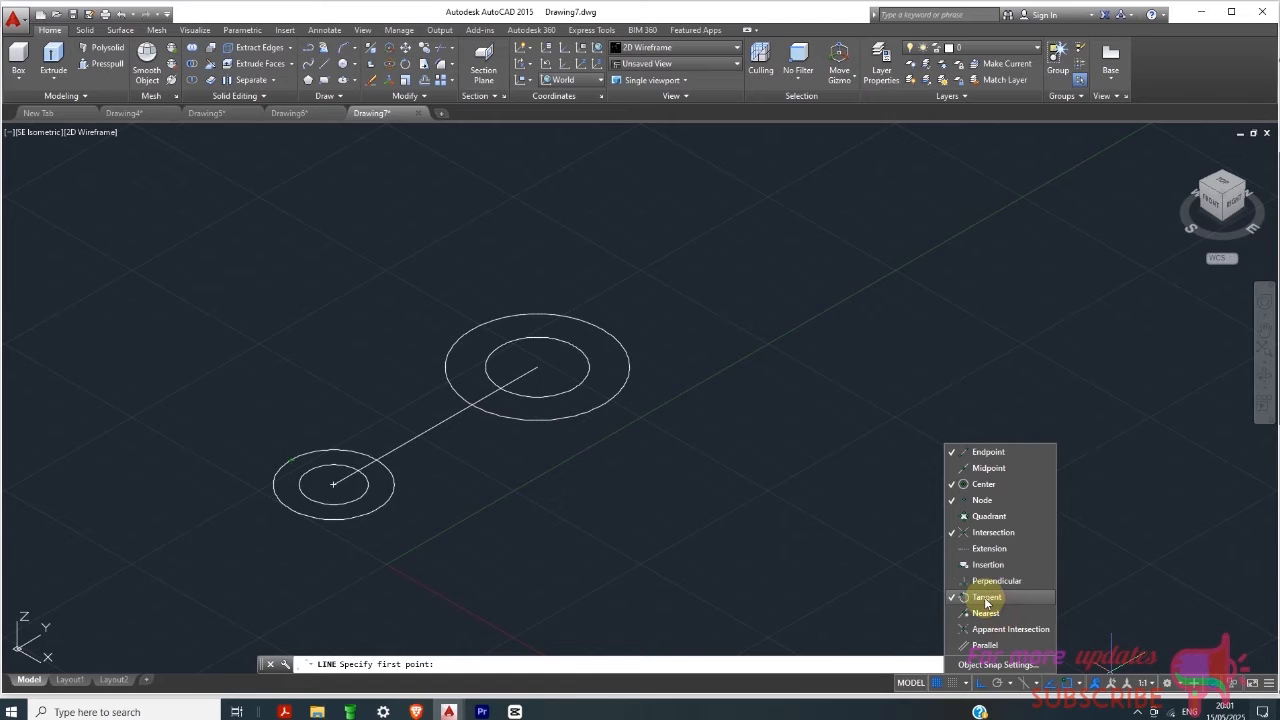
click(980, 532)
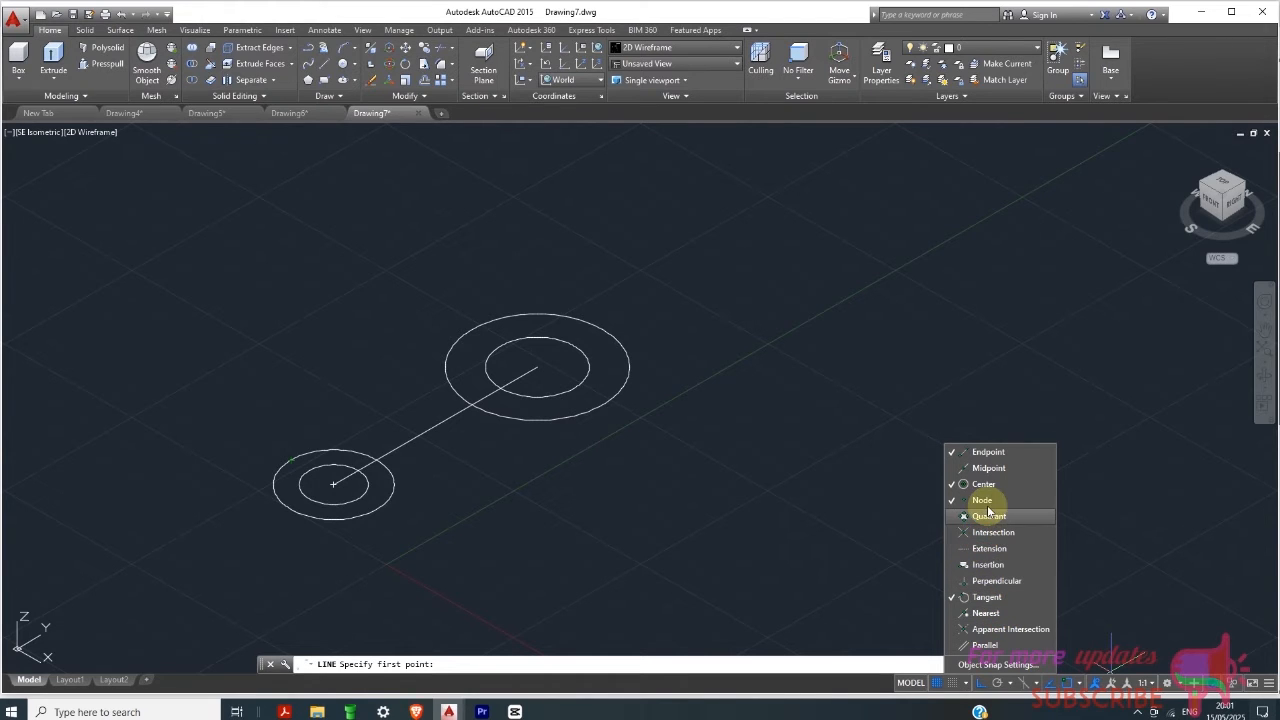
click(980, 500)
click(985, 484)
click(988, 452)
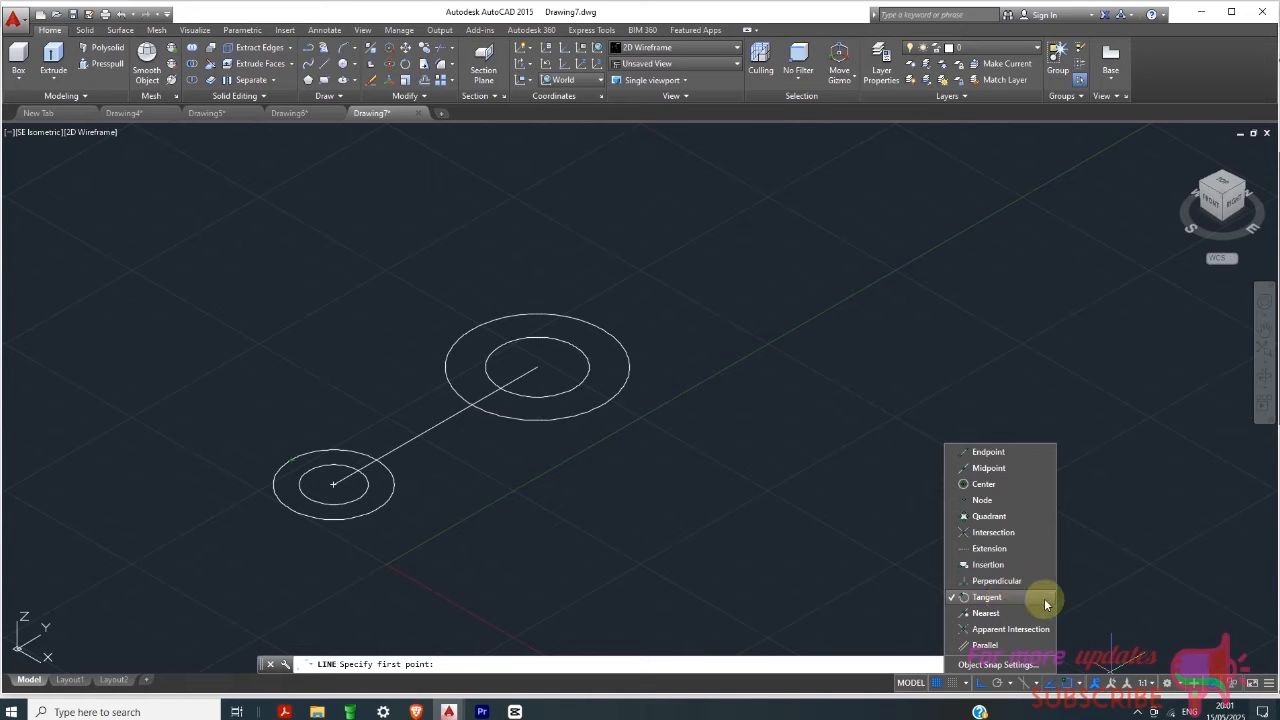
click(1082, 600)
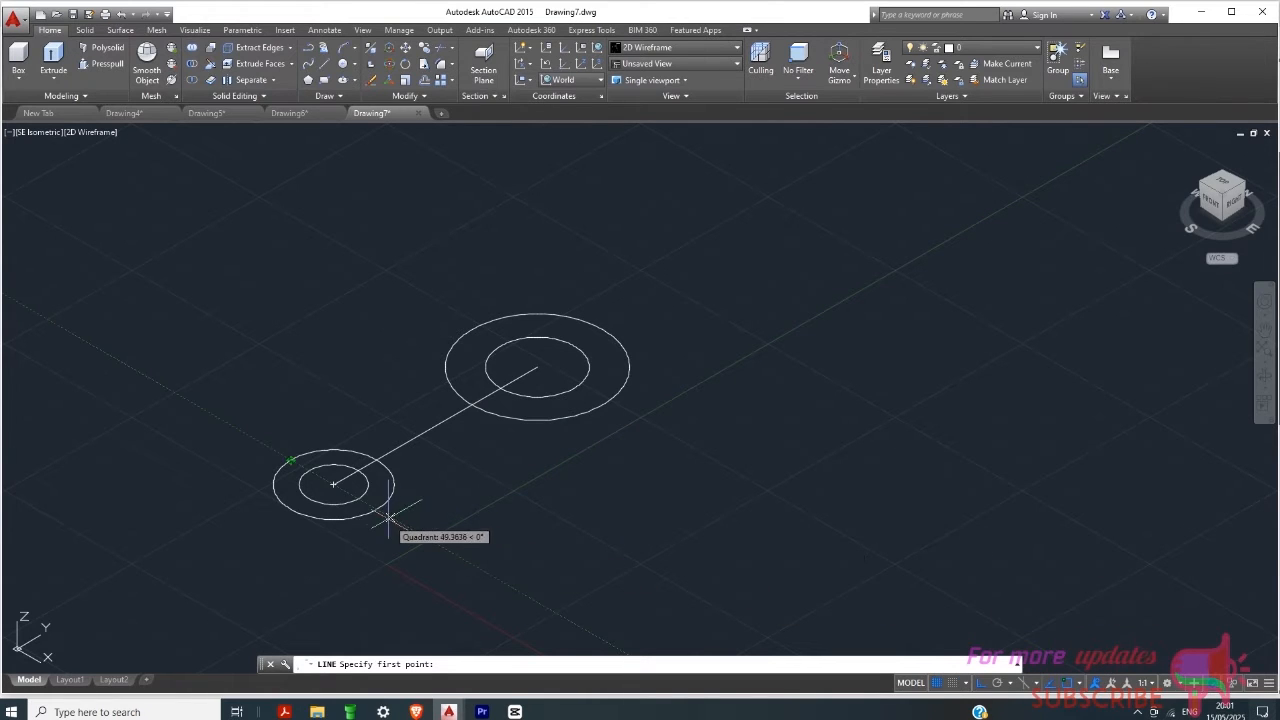
Step: Draw a line tangent to the 42- and 64-diameter circles on their positive X side
scroll(377, 511, up, 3)
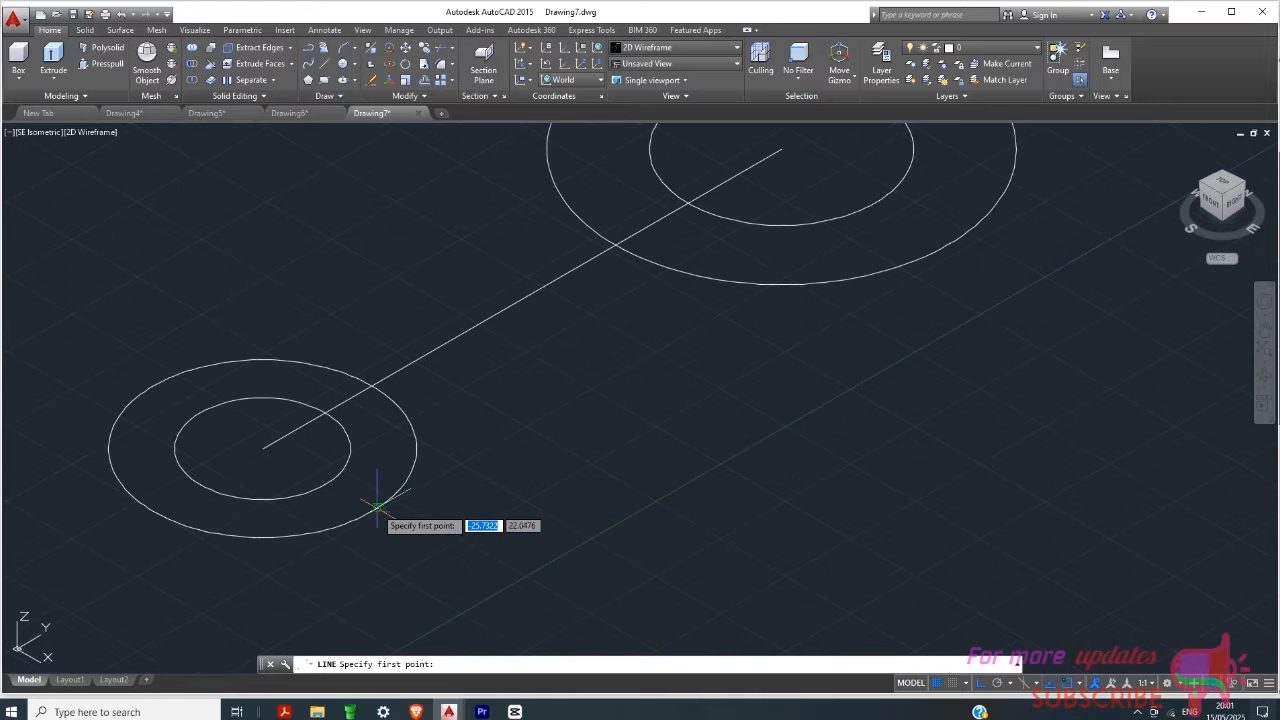
click(373, 511)
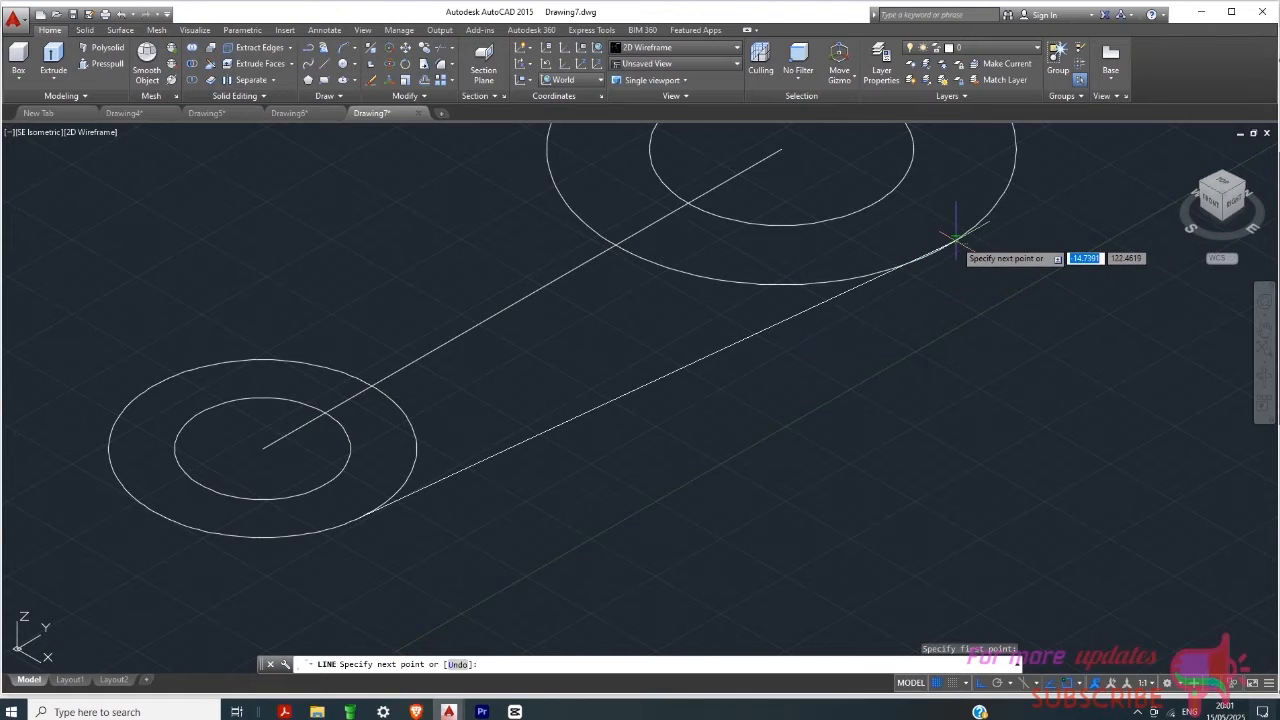
click(928, 256)
right_click(974, 342)
click(1004, 352)
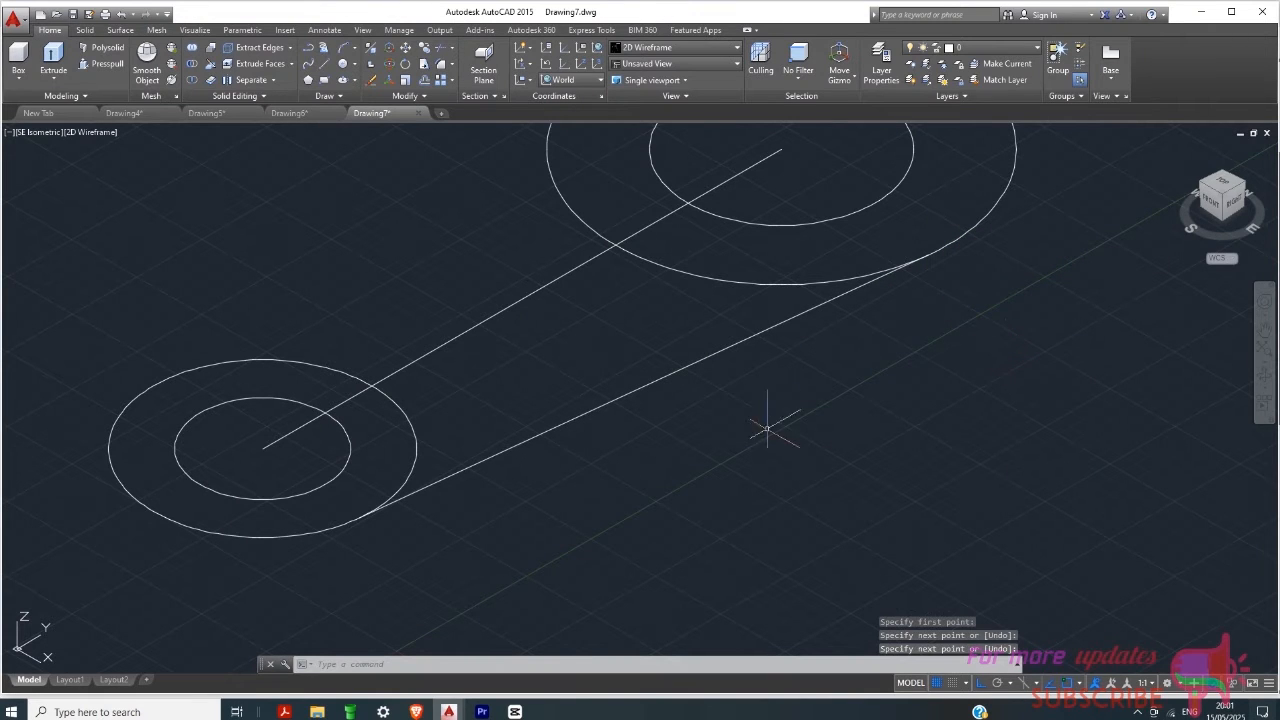
click(750, 418)
click(648, 430)
Step: Draw a second line tangent to the 42- and 64-diameter circles on their negative X side
click(310, 48)
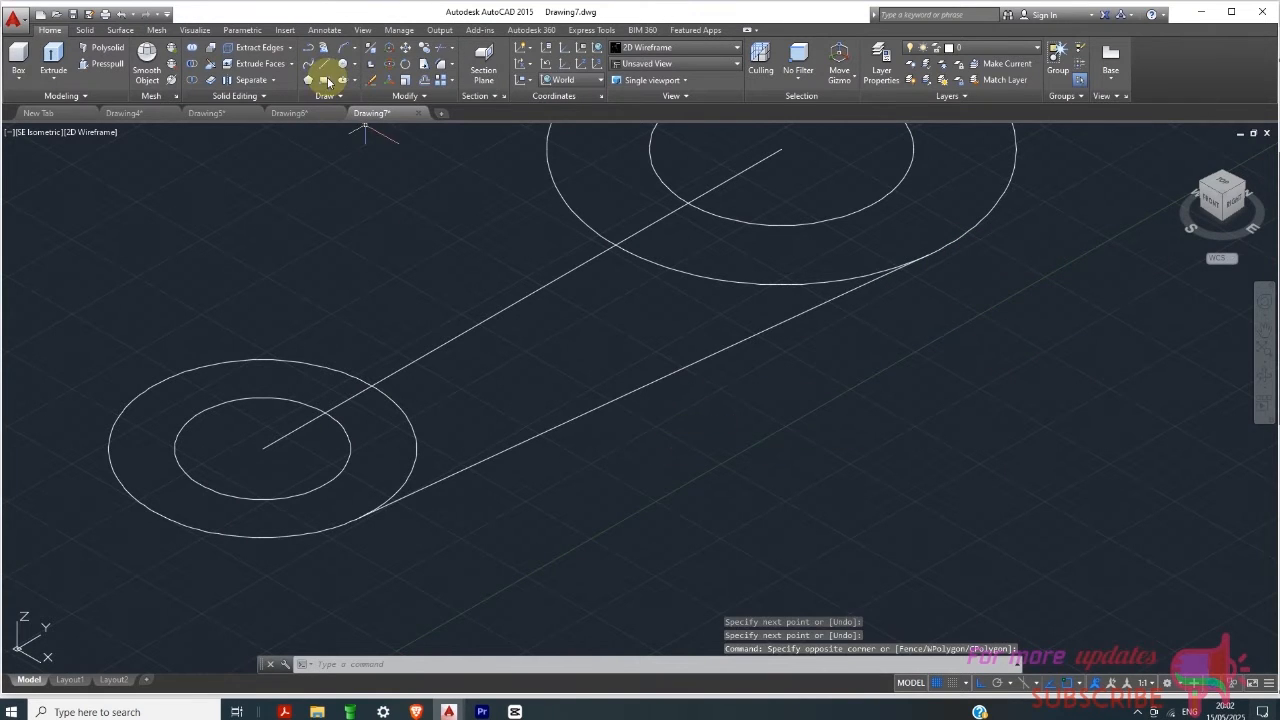
scroll(403, 441, down, 2)
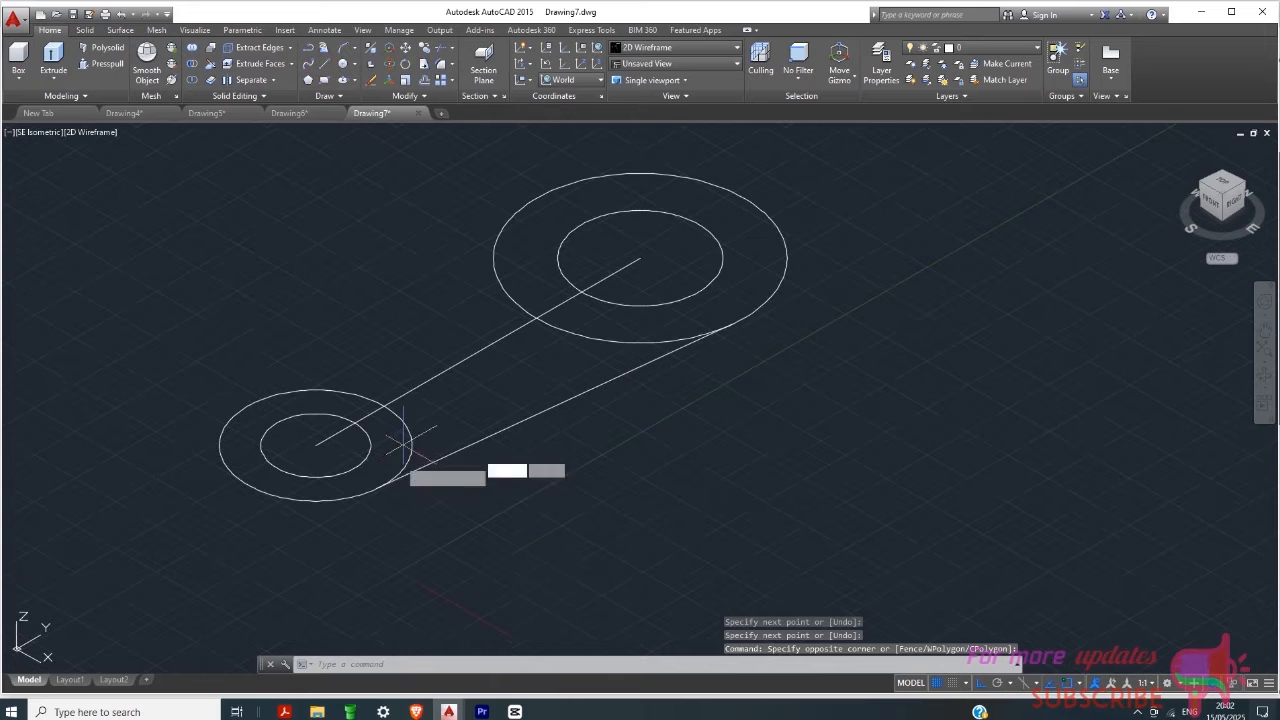
click(249, 401)
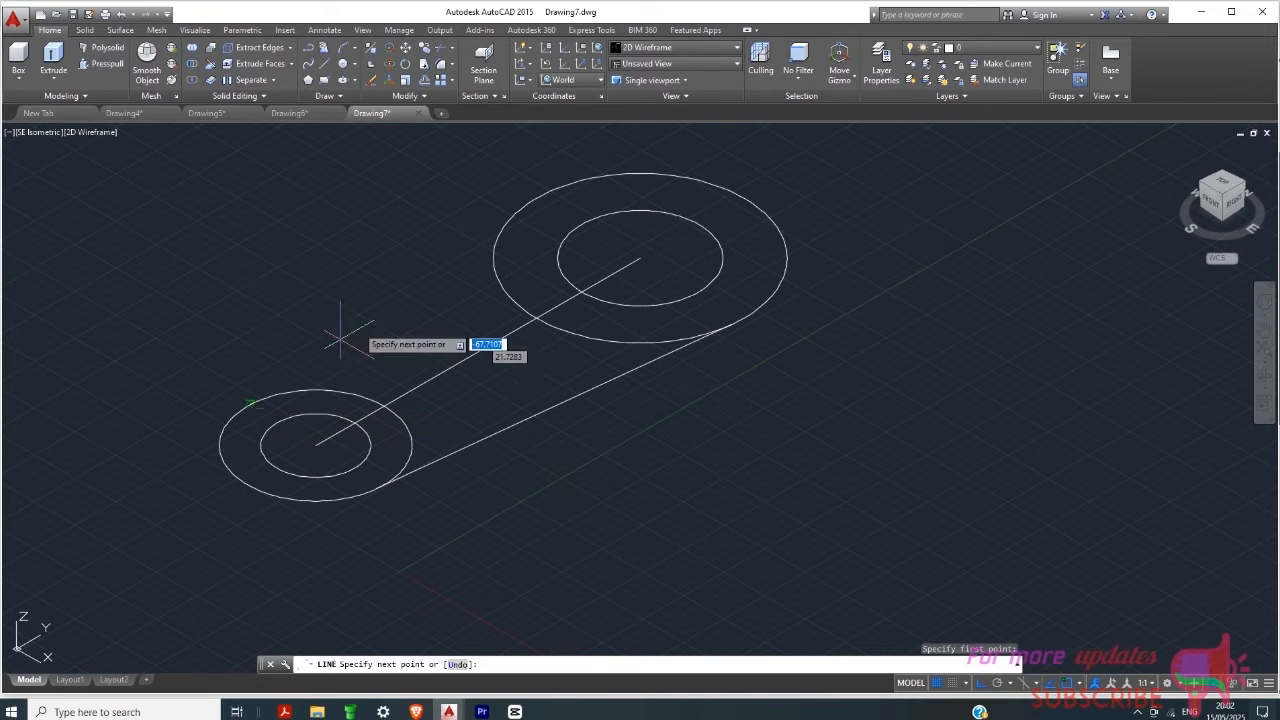
click(528, 198)
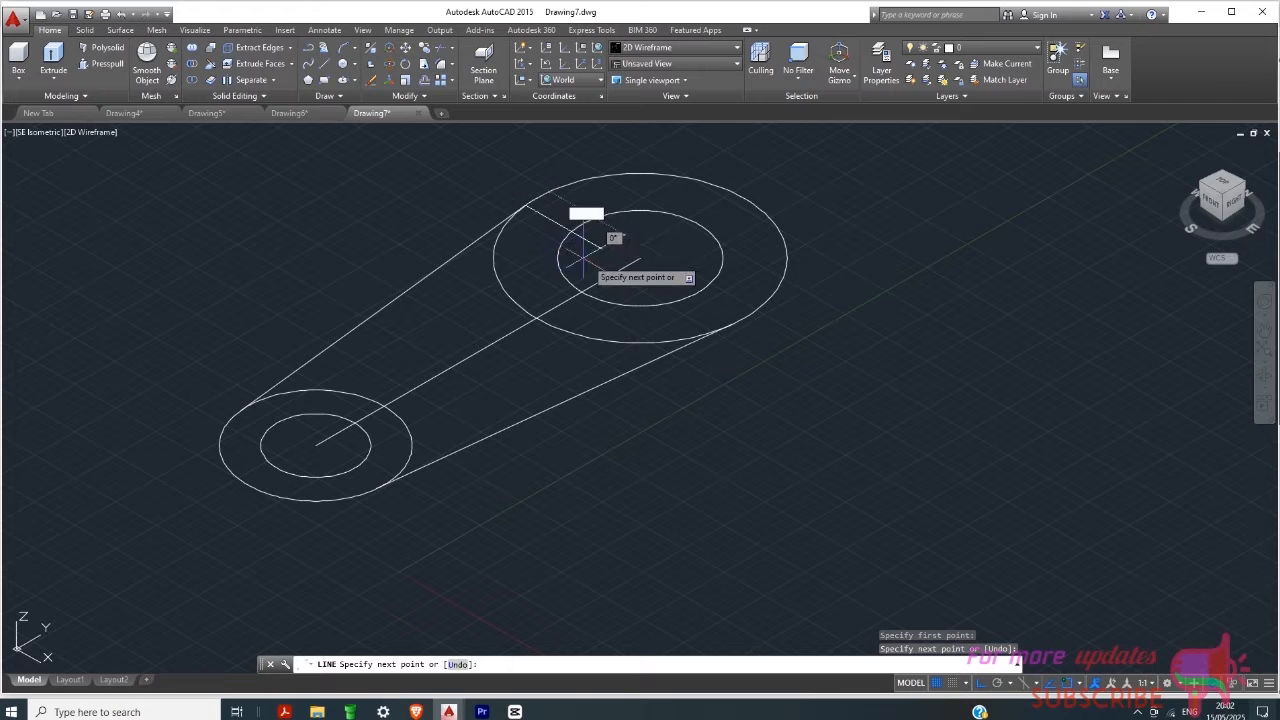
right_click(620, 270)
click(652, 280)
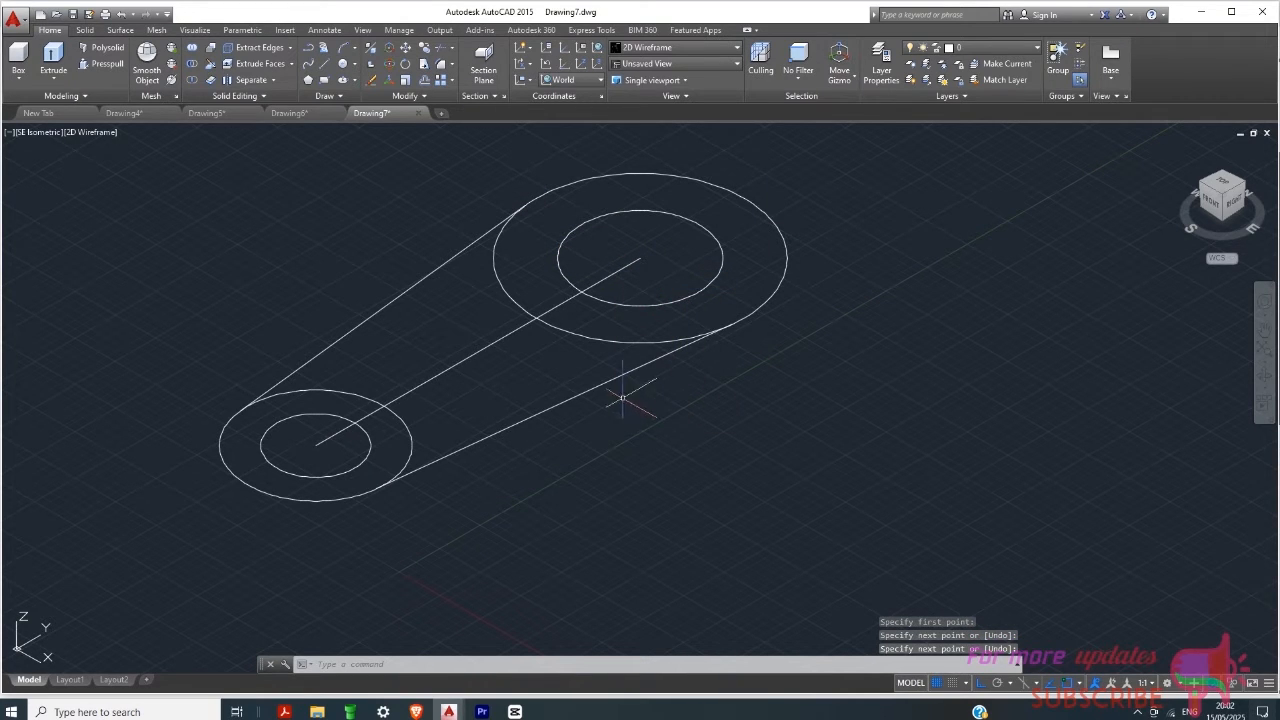
Step: Trim away the centre line's middle portion between the 42- and 64-diameter circles, using both circles as cutting edges
scroll(512, 407, up, 1)
scroll(506, 394, down, 1)
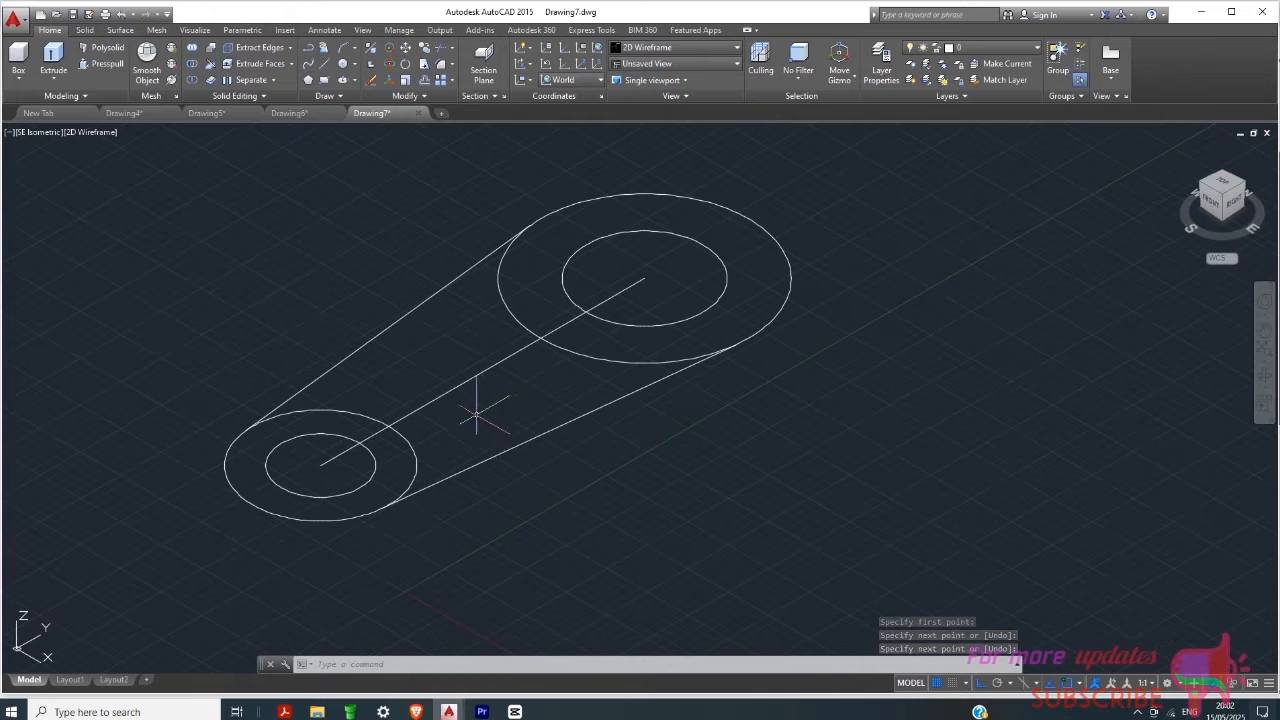
scroll(436, 413, up, 2)
click(390, 456)
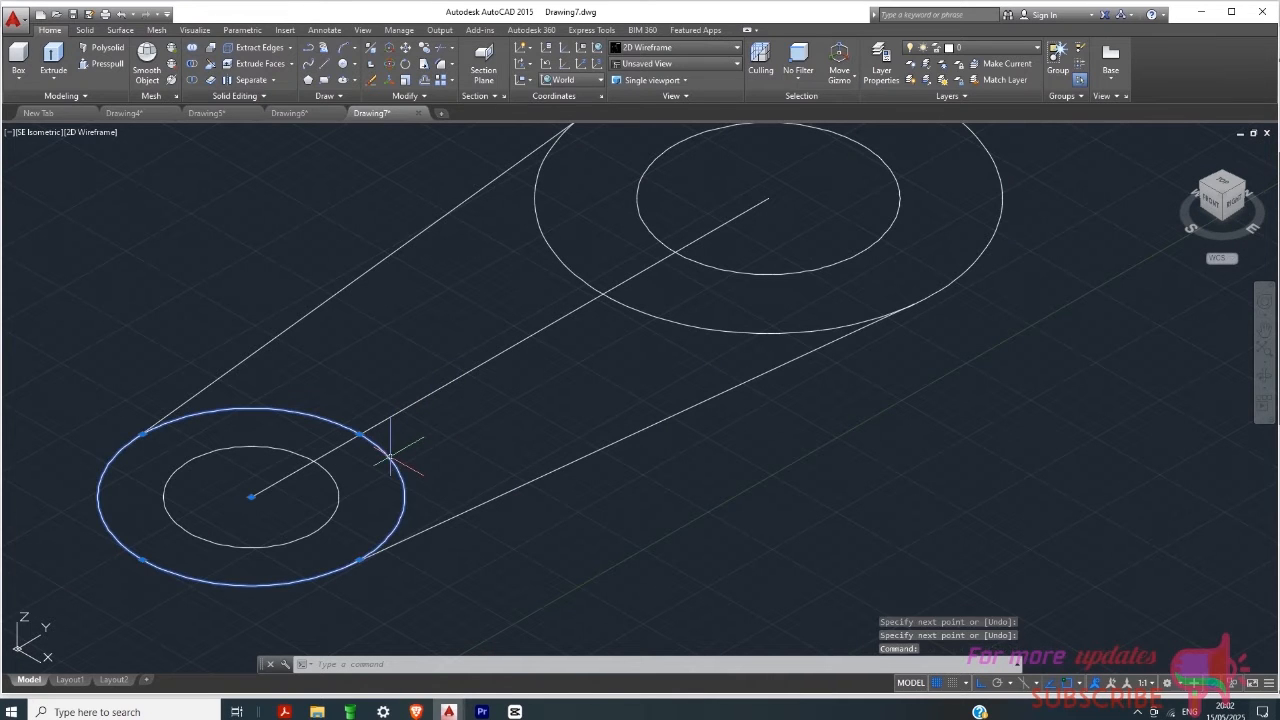
click(636, 306)
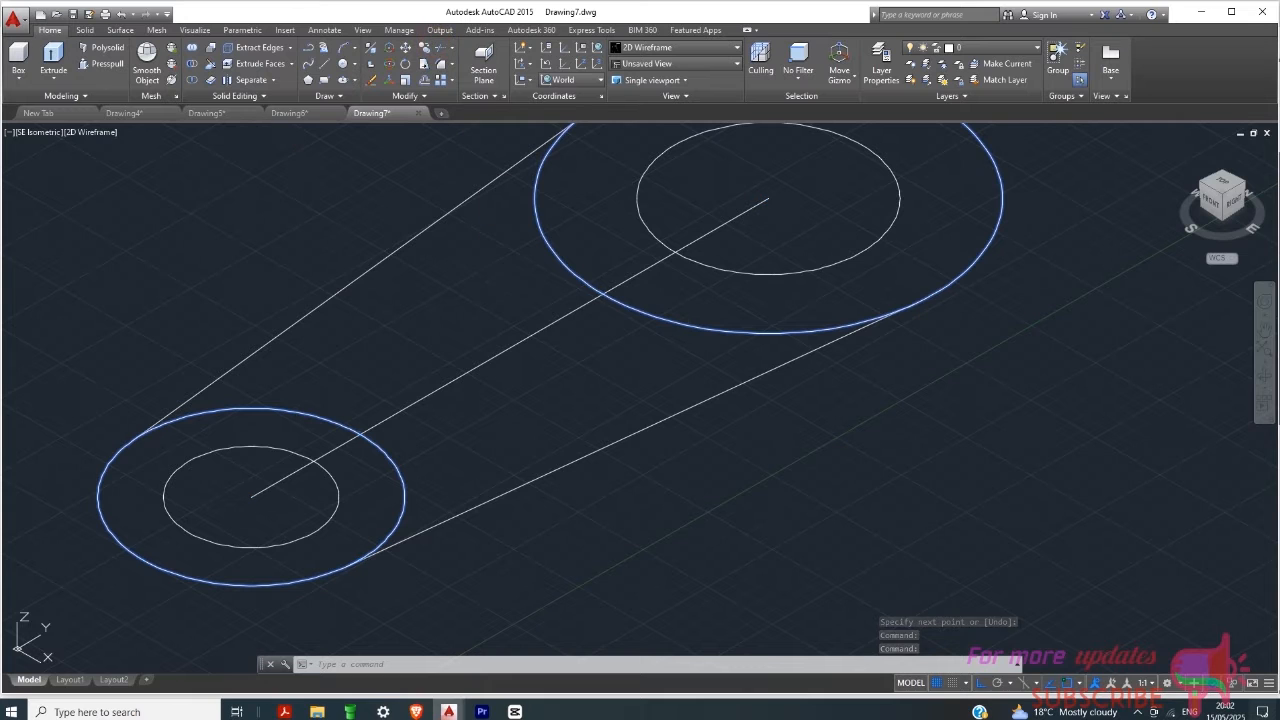
click(494, 354)
right_click(522, 377)
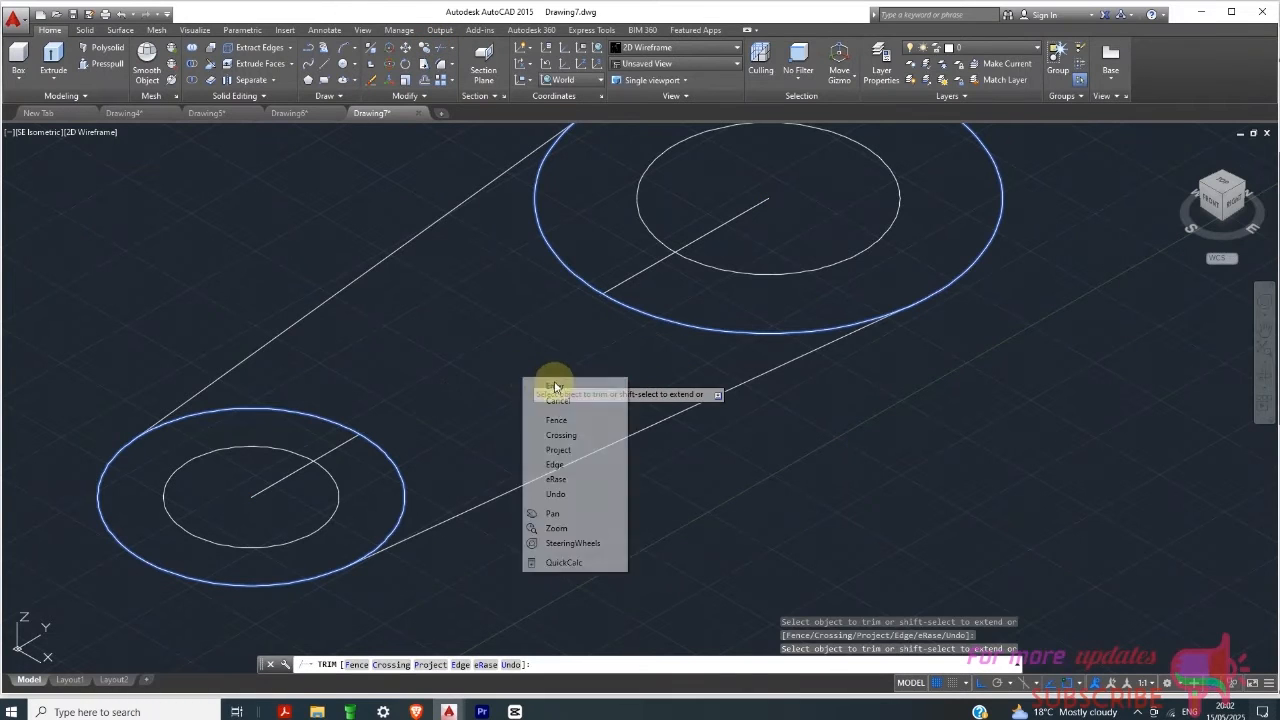
click(556, 387)
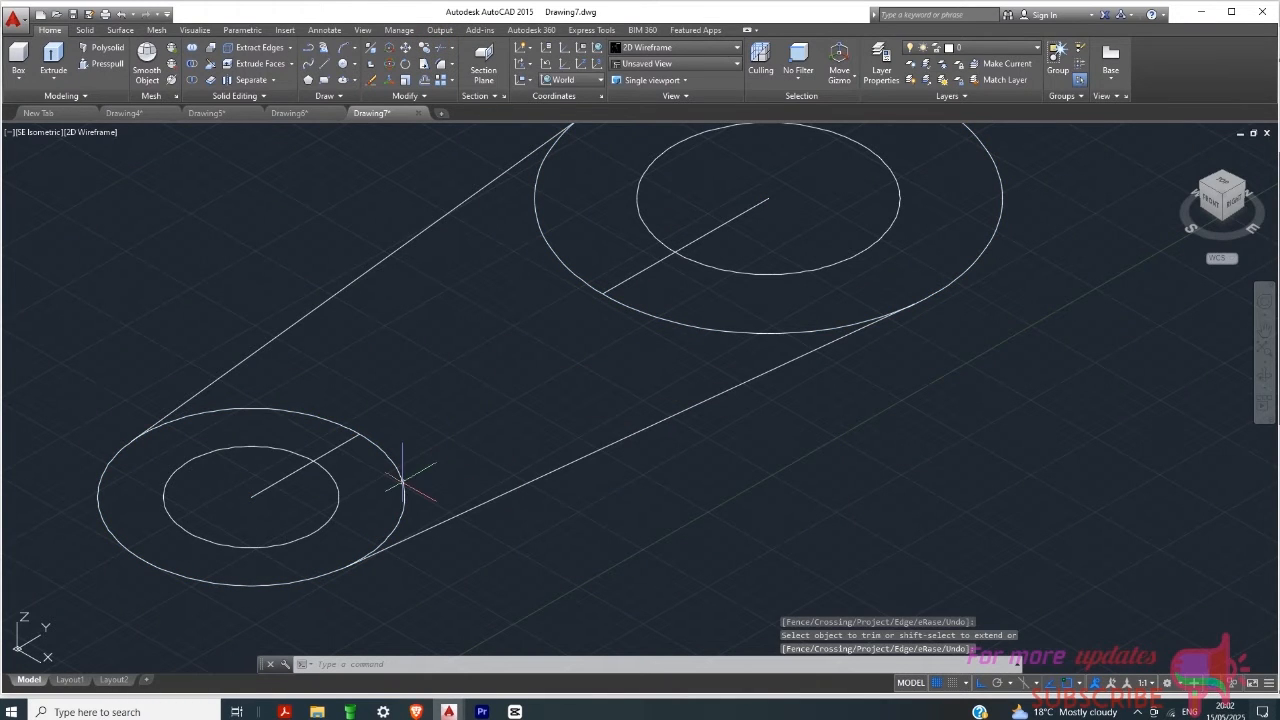
Step: Press-pull the web area bounded by the two tangent lines and the two outer circles to a height of 12
scroll(395, 450, down, 2)
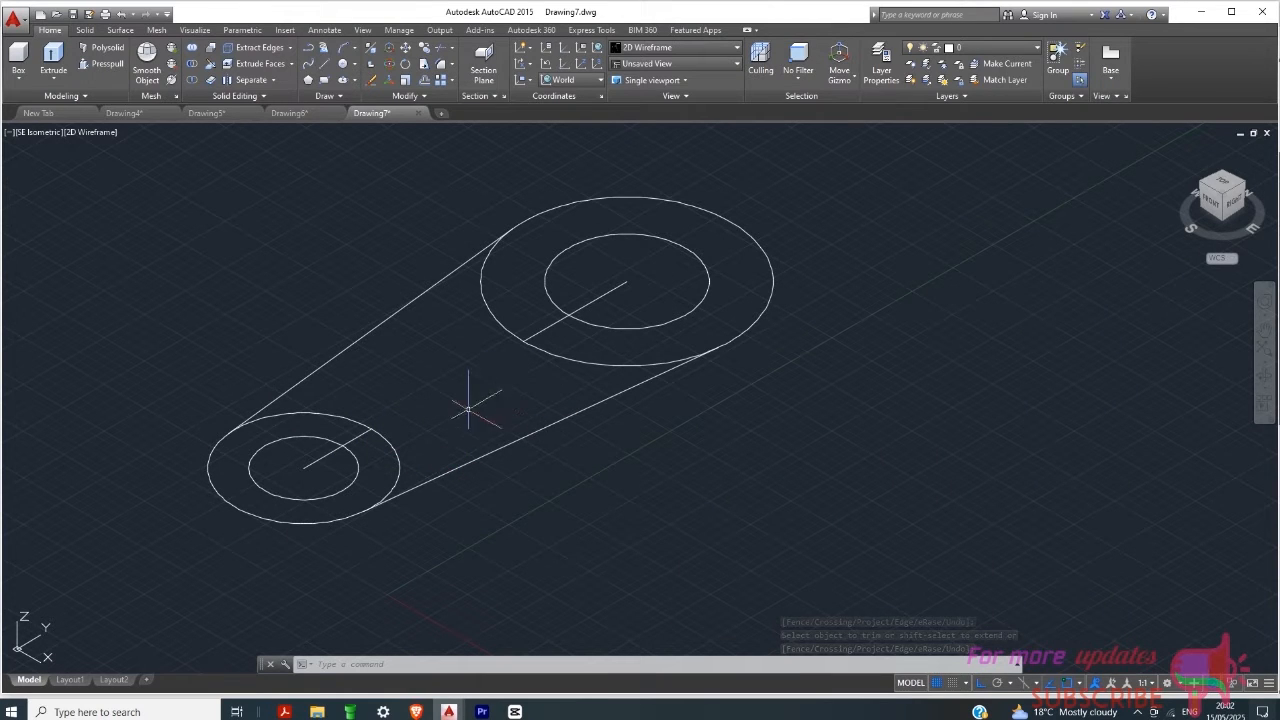
click(398, 463)
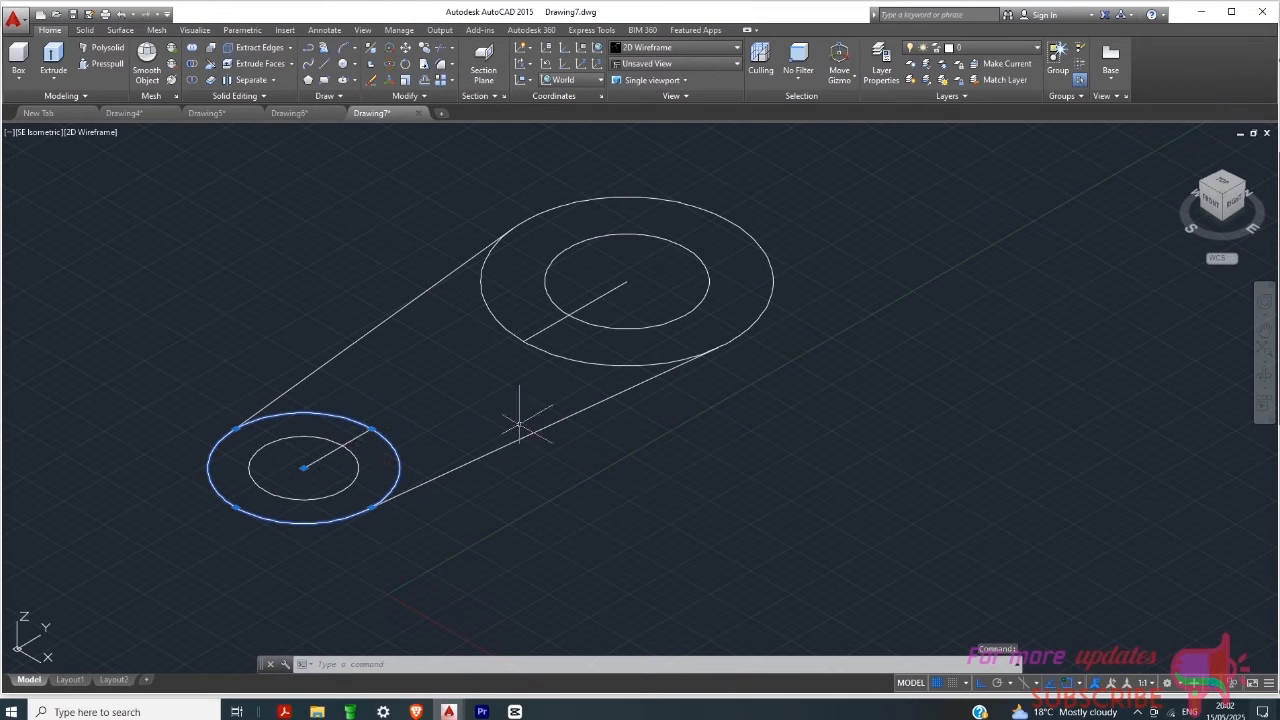
key(Escape)
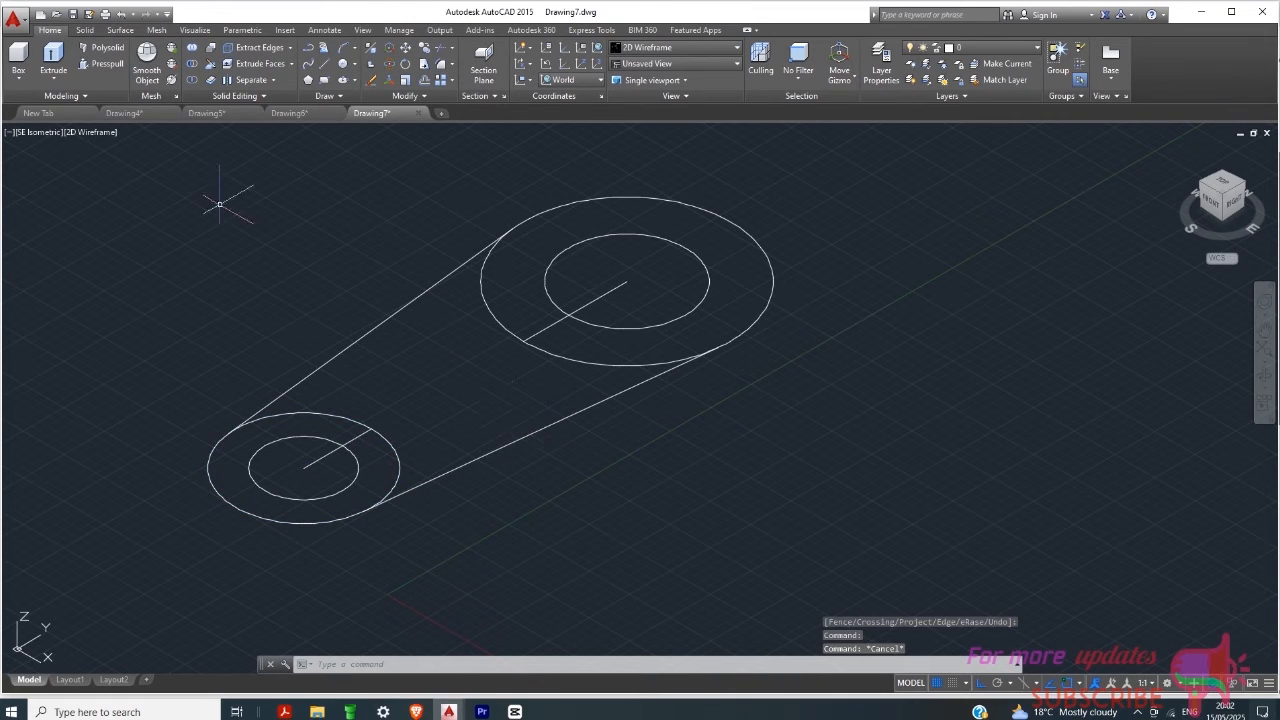
click(118, 67)
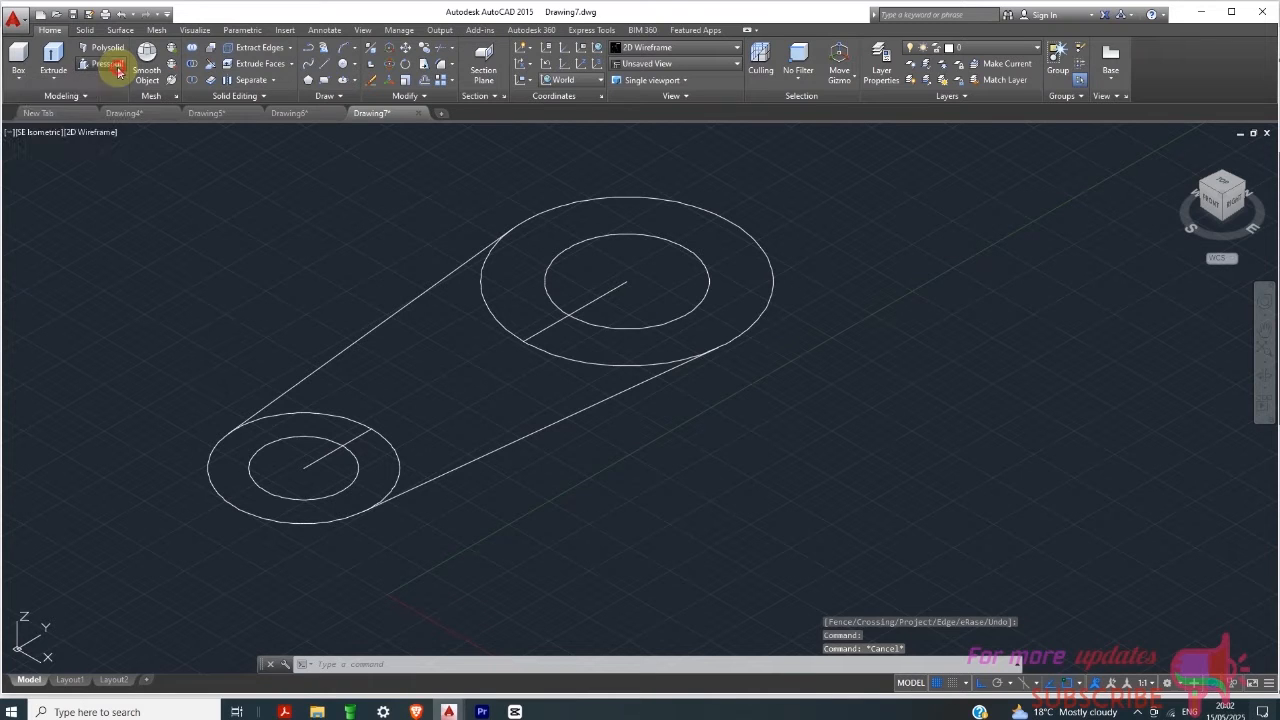
click(440, 452)
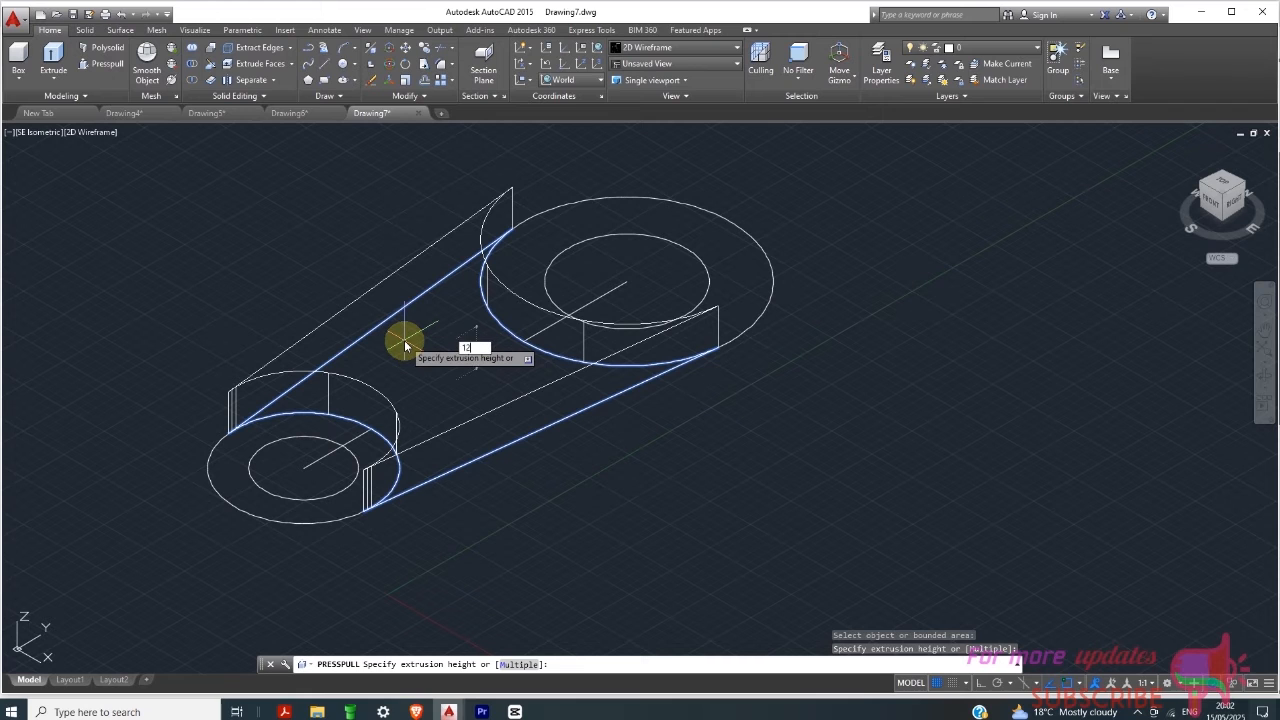
key(Return)
key(Return)
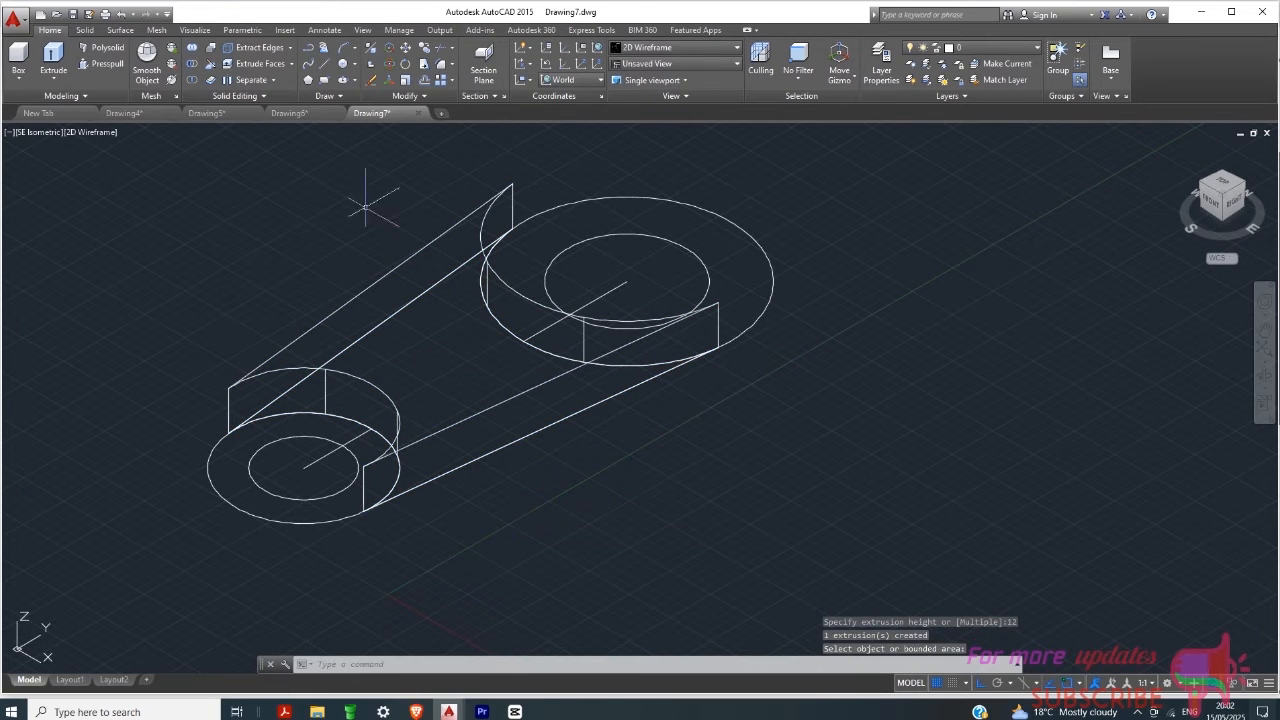
Step: Check the boss heights in the reference drawing, then try to press-pull the small boss's ring between its two circles
click(286, 114)
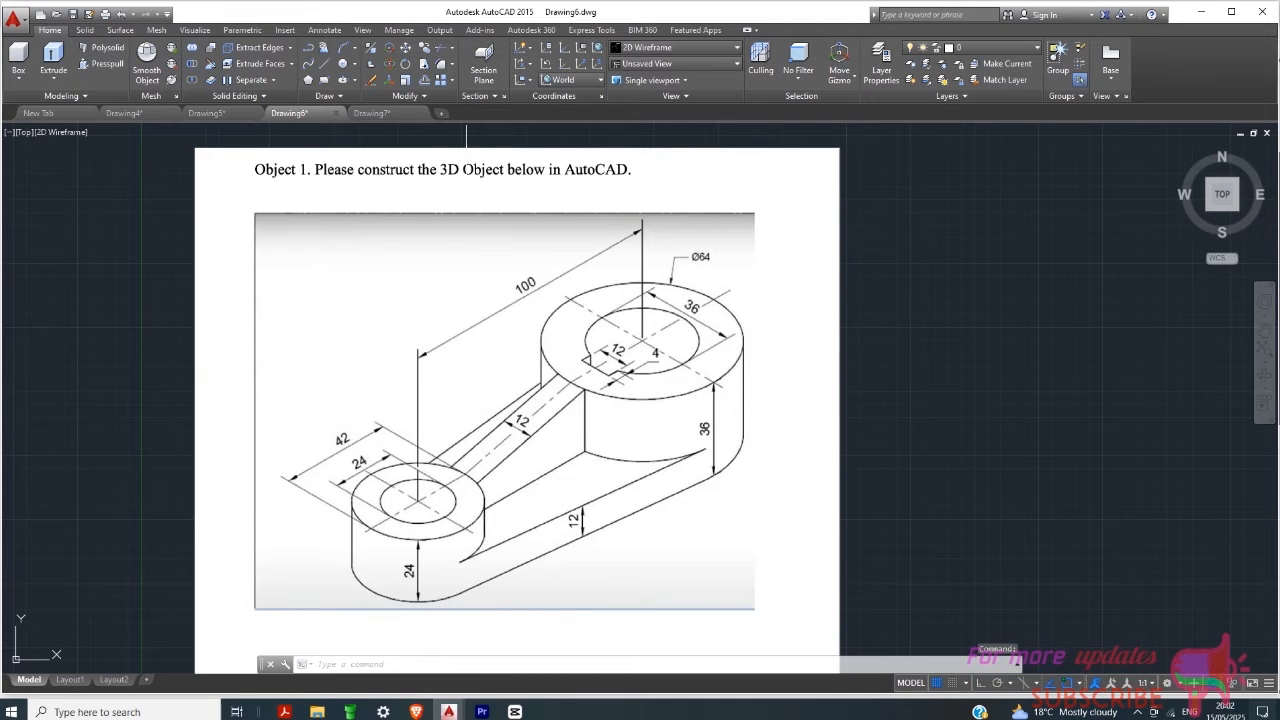
click(371, 112)
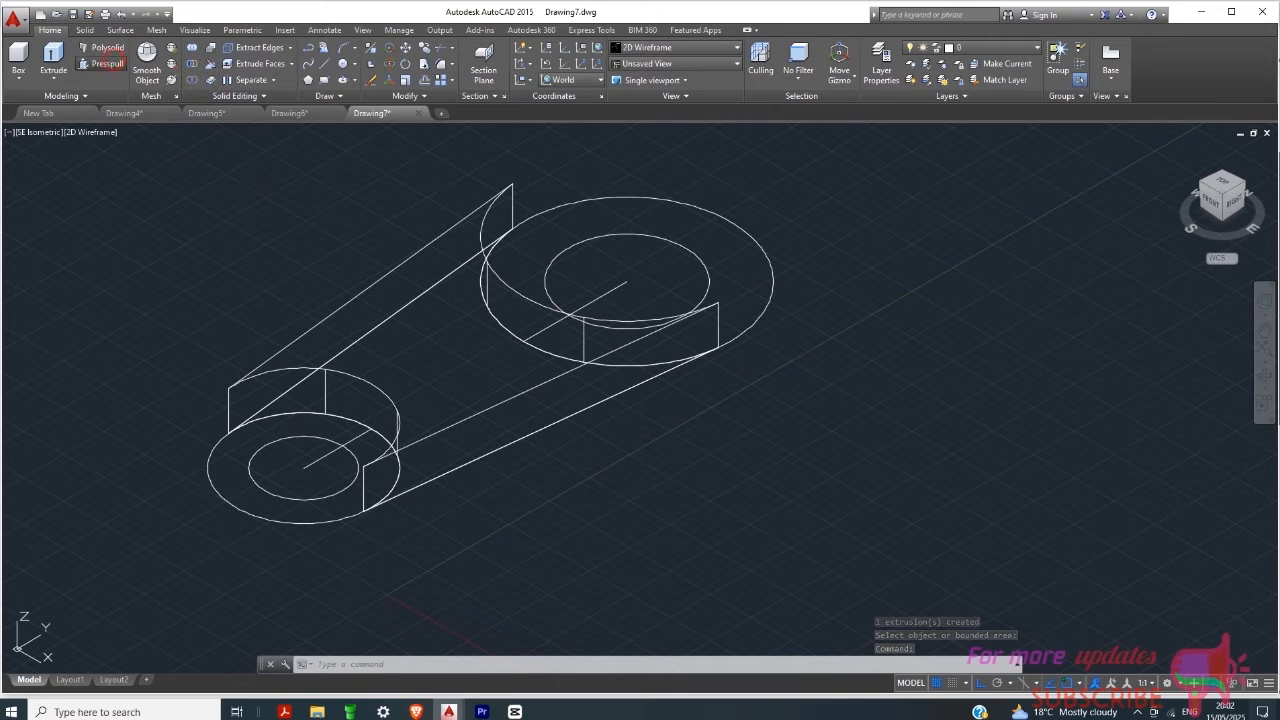
click(104, 63)
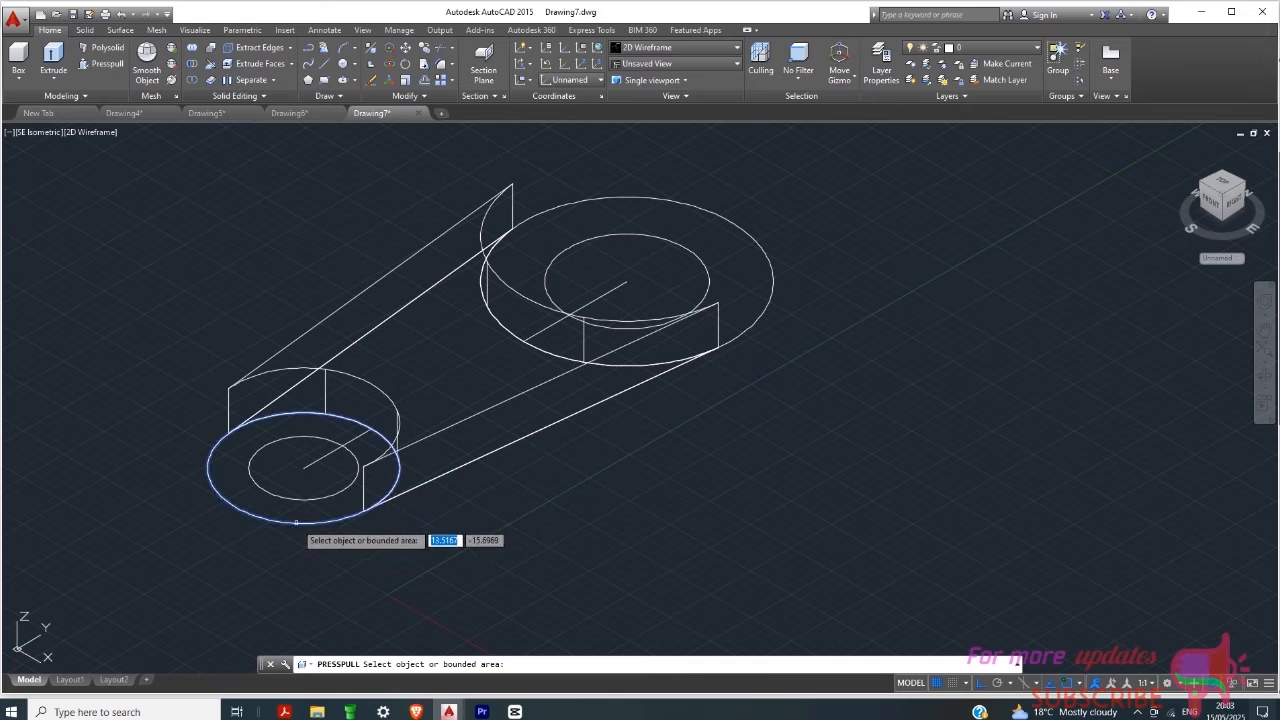
click(297, 503)
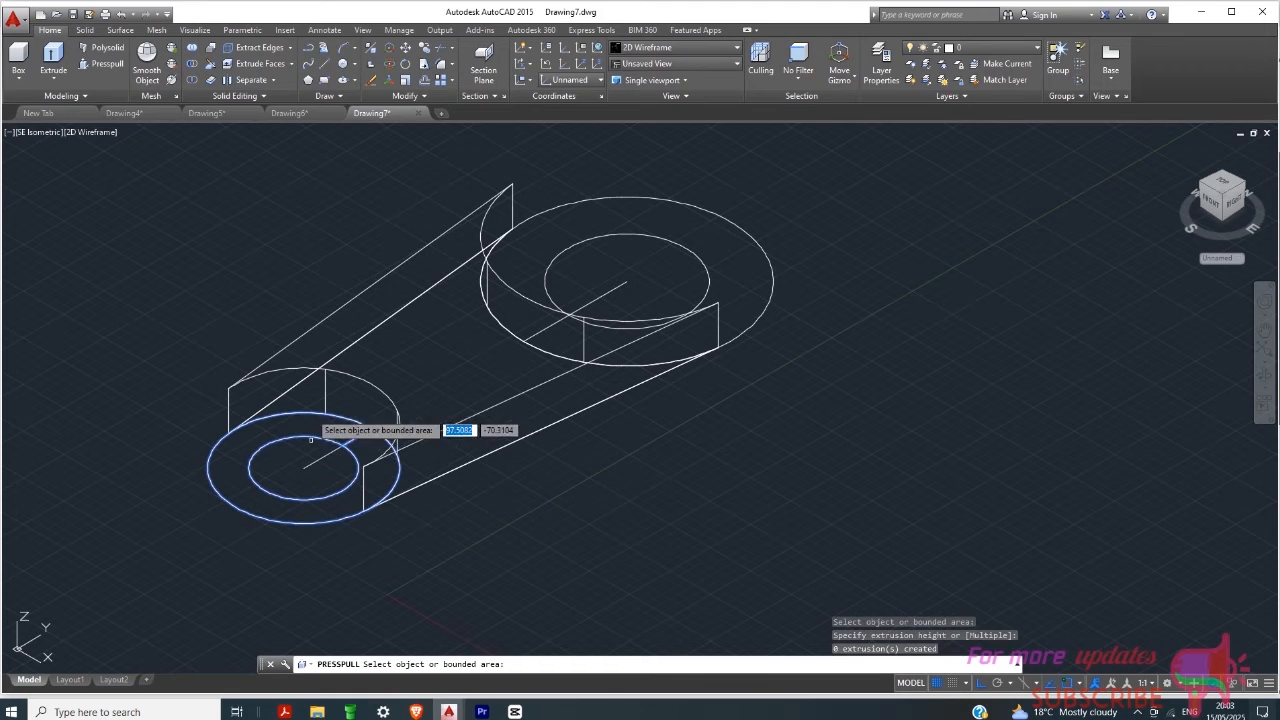
click(306, 514)
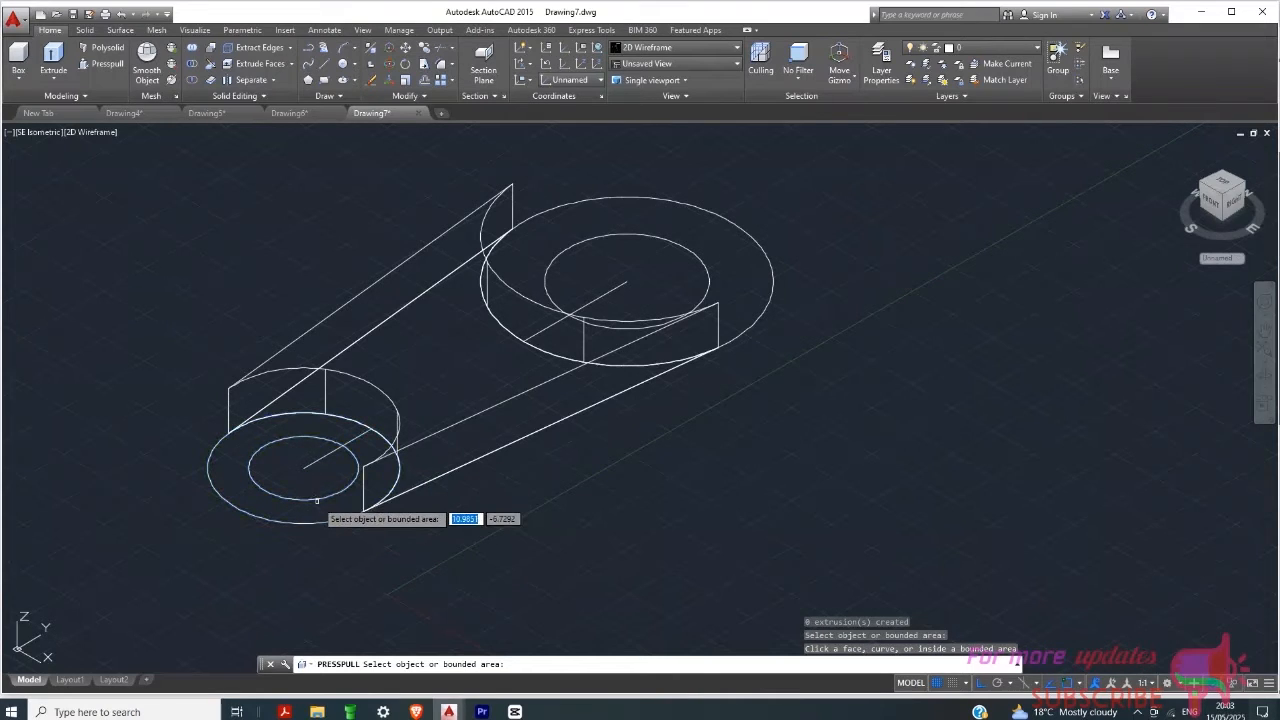
key(Return)
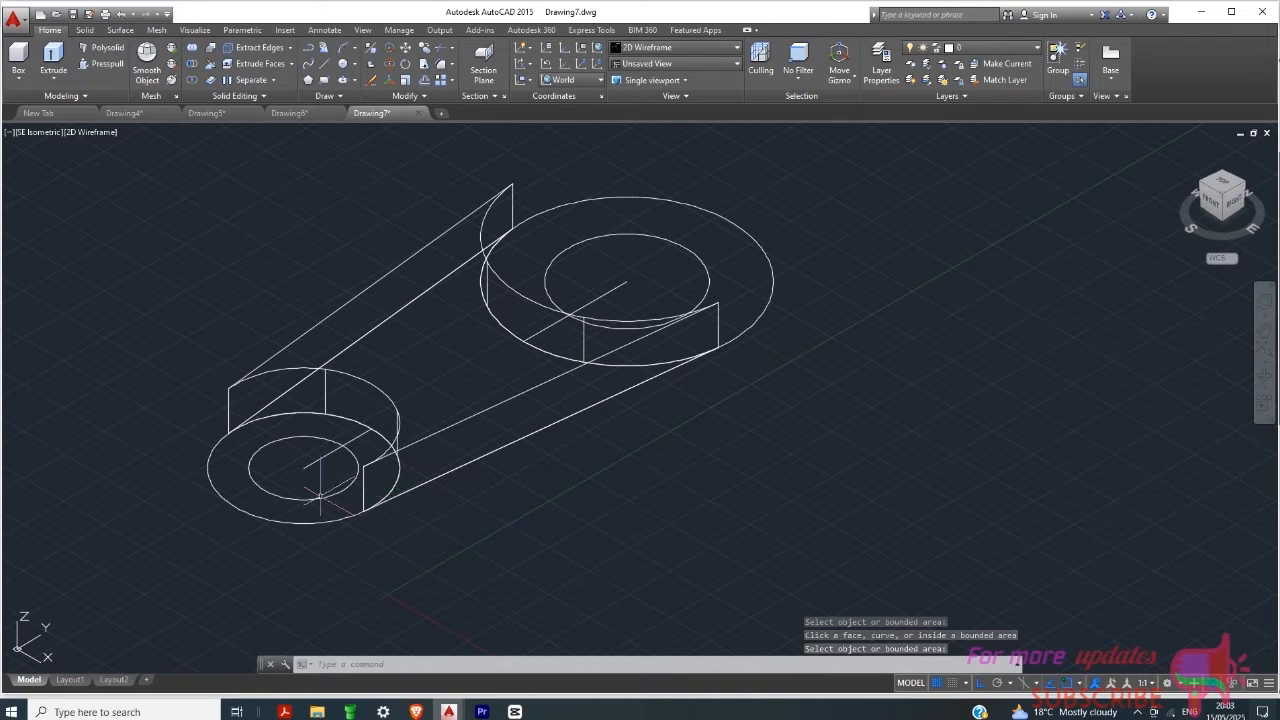
Step: Press-pull the small boss's 42-diameter outer circle to a height of 24
click(106, 65)
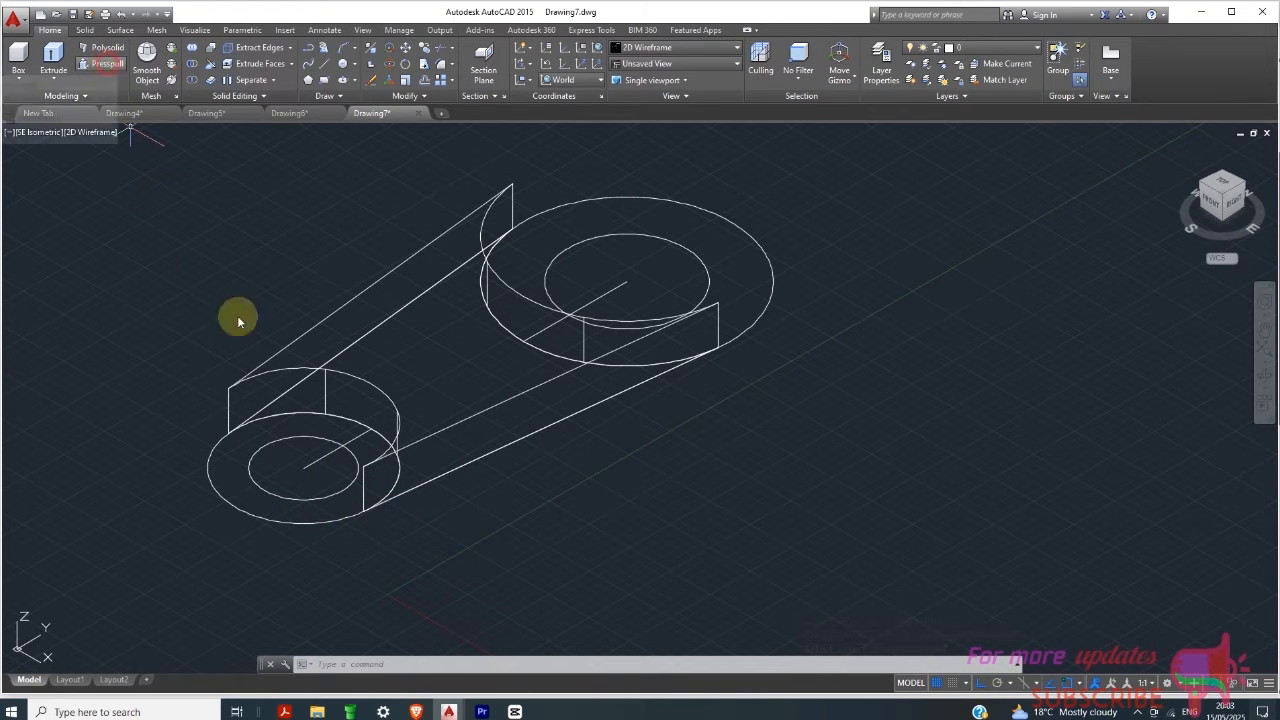
click(313, 521)
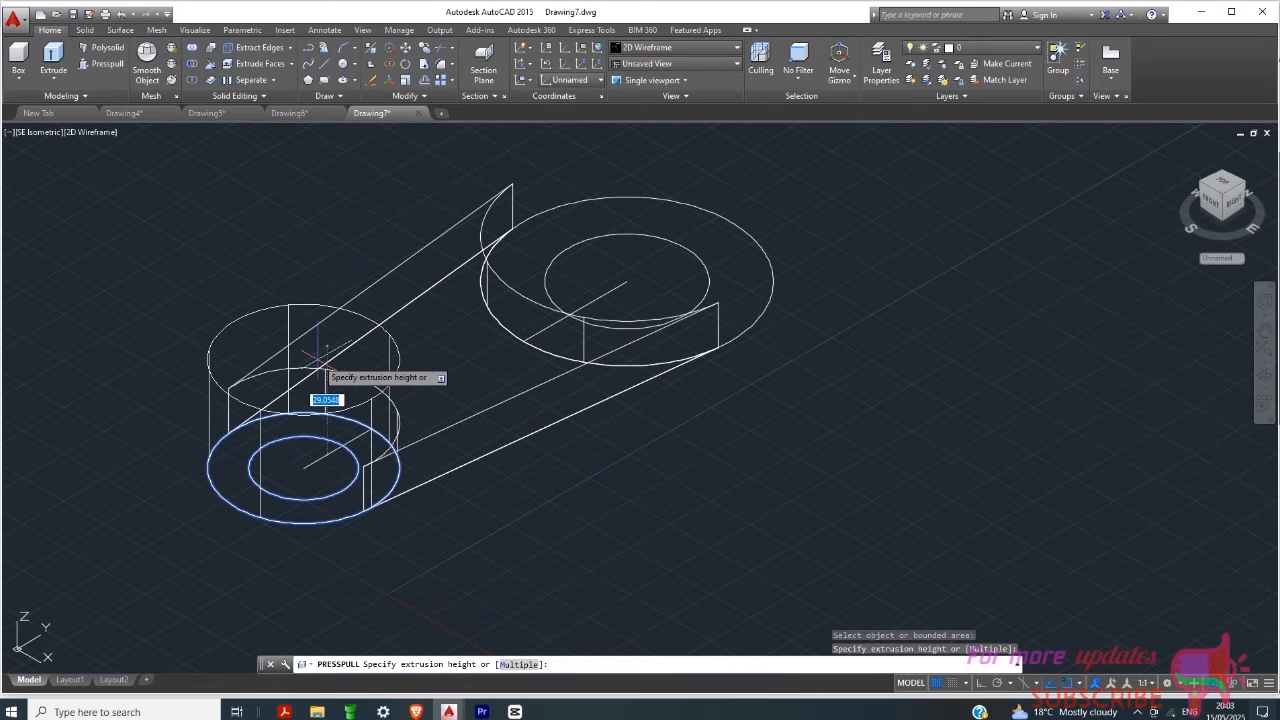
text(24)
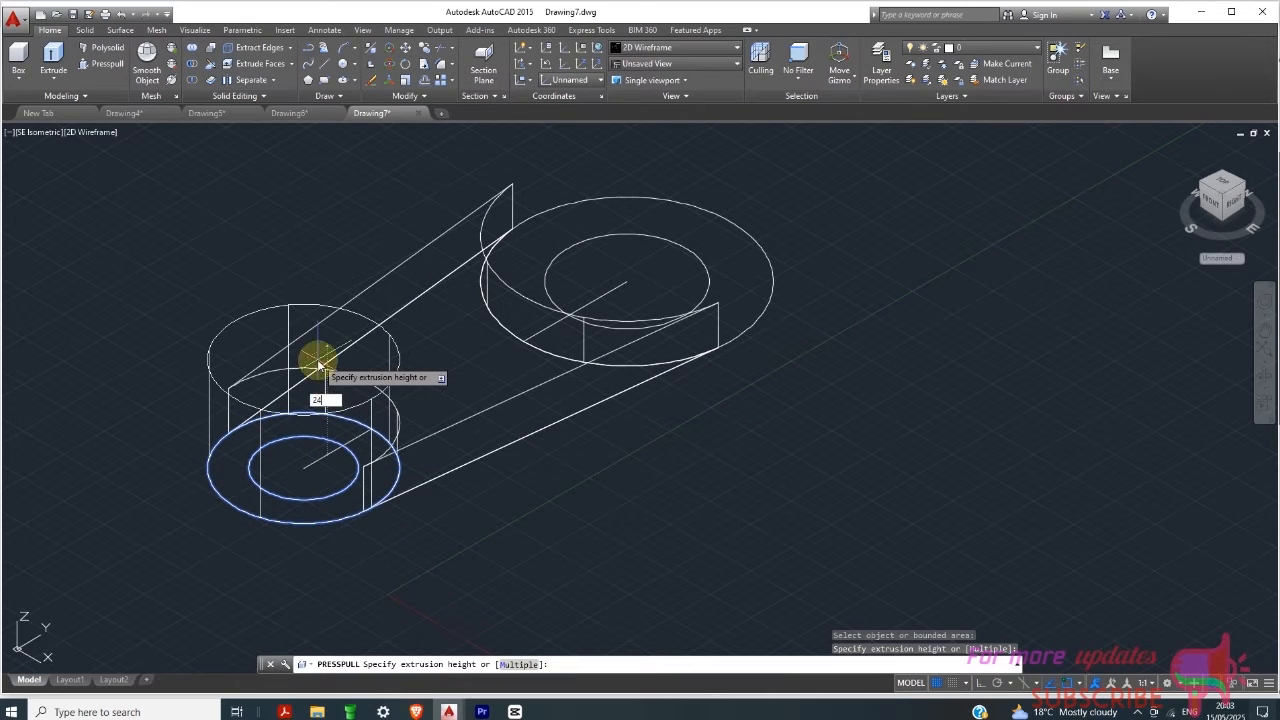
key(Return)
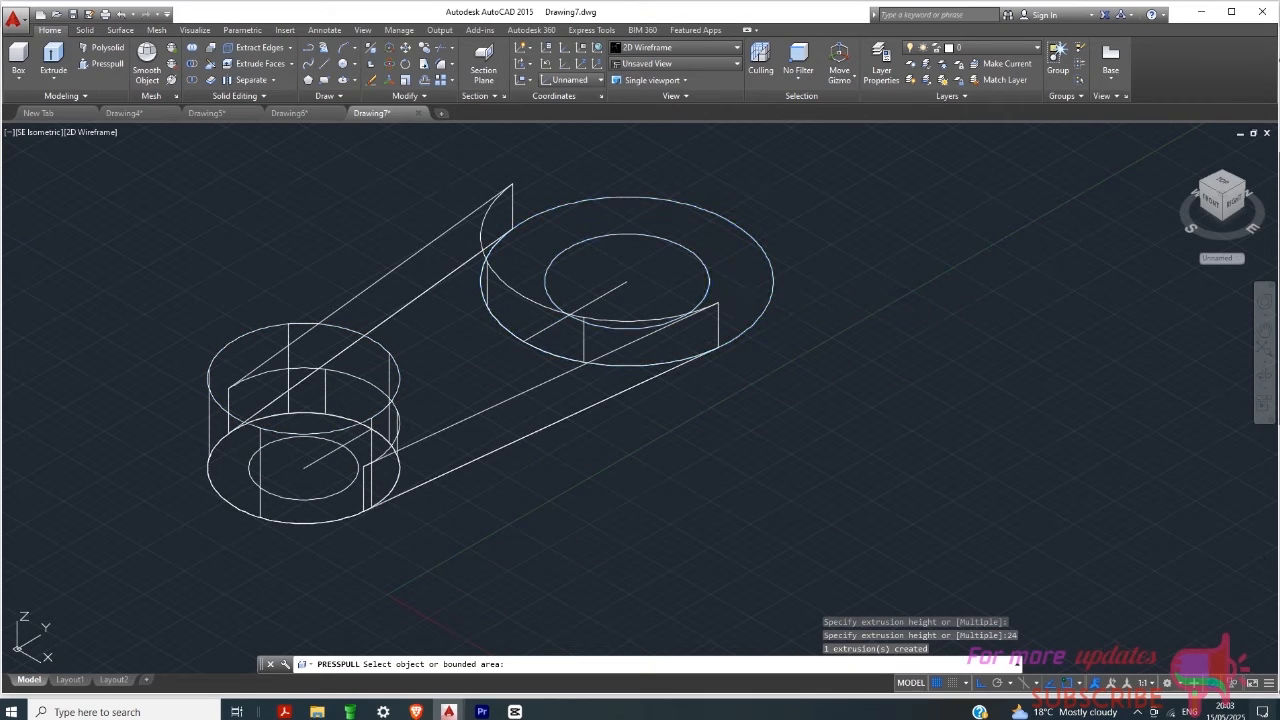
Step: Try to press-pull the large boss's ring between the 36- and 64-diameter circles
click(719, 286)
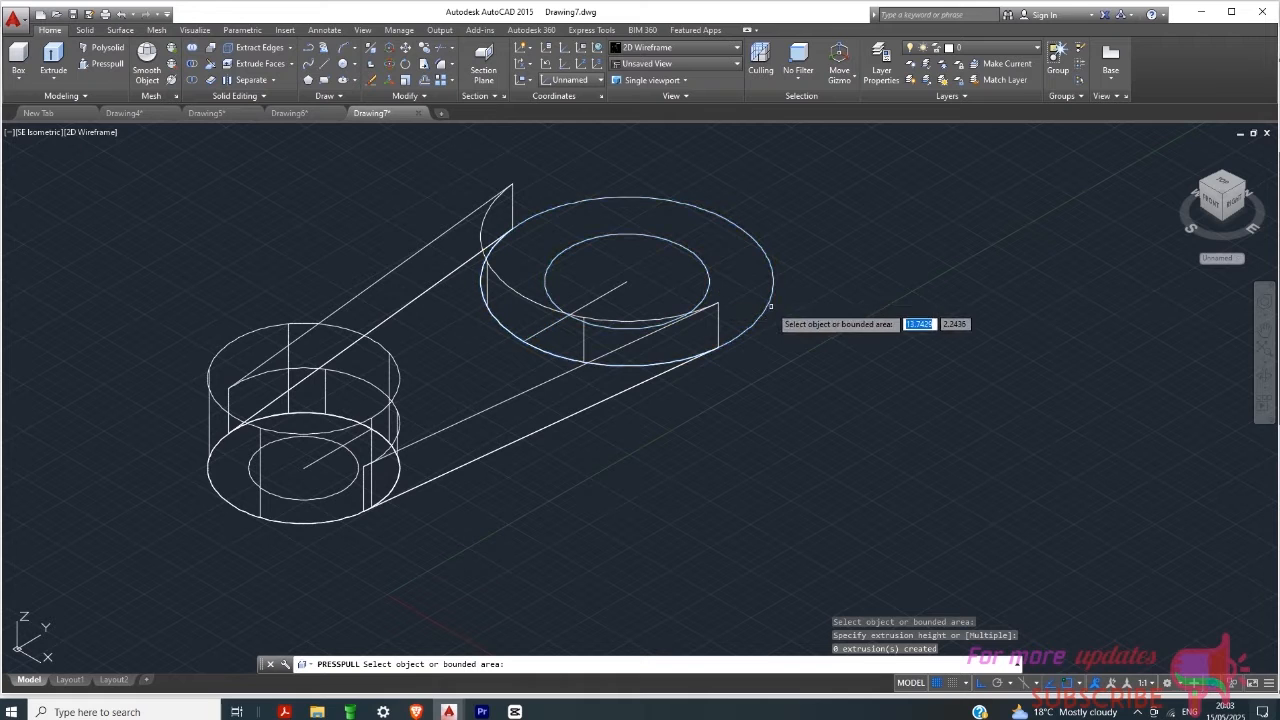
click(756, 290)
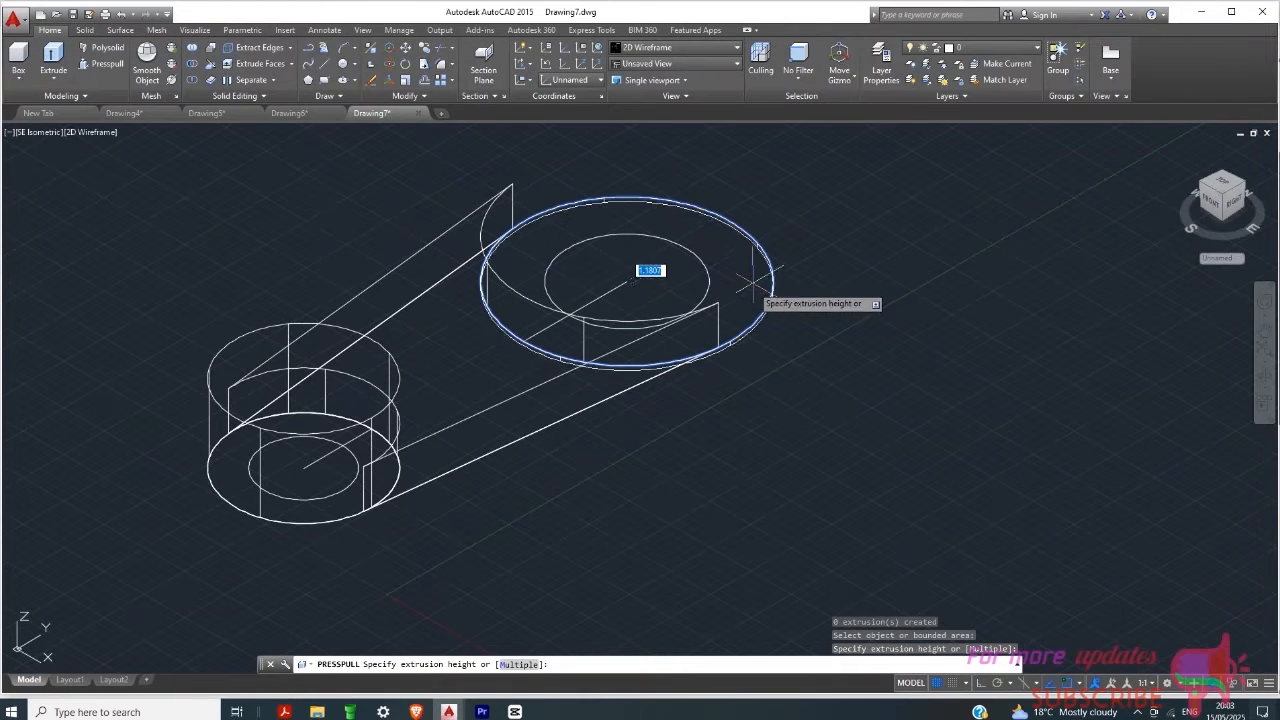
key(Escape)
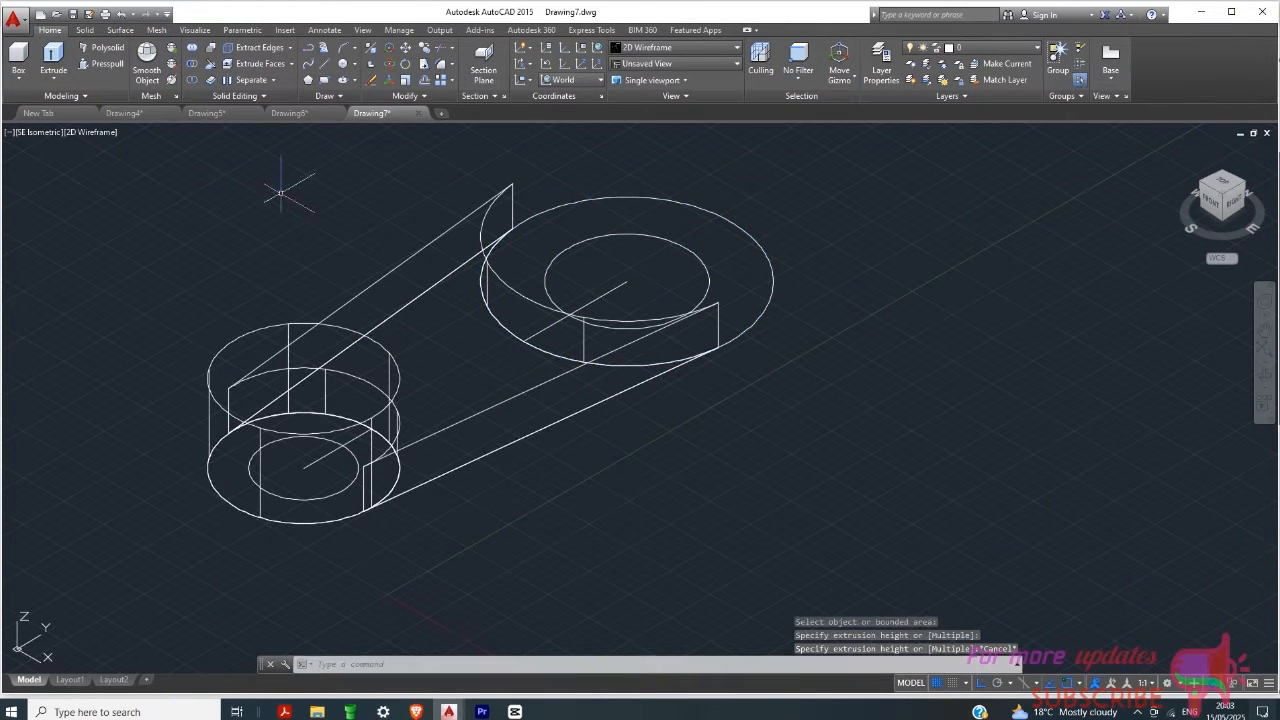
click(106, 63)
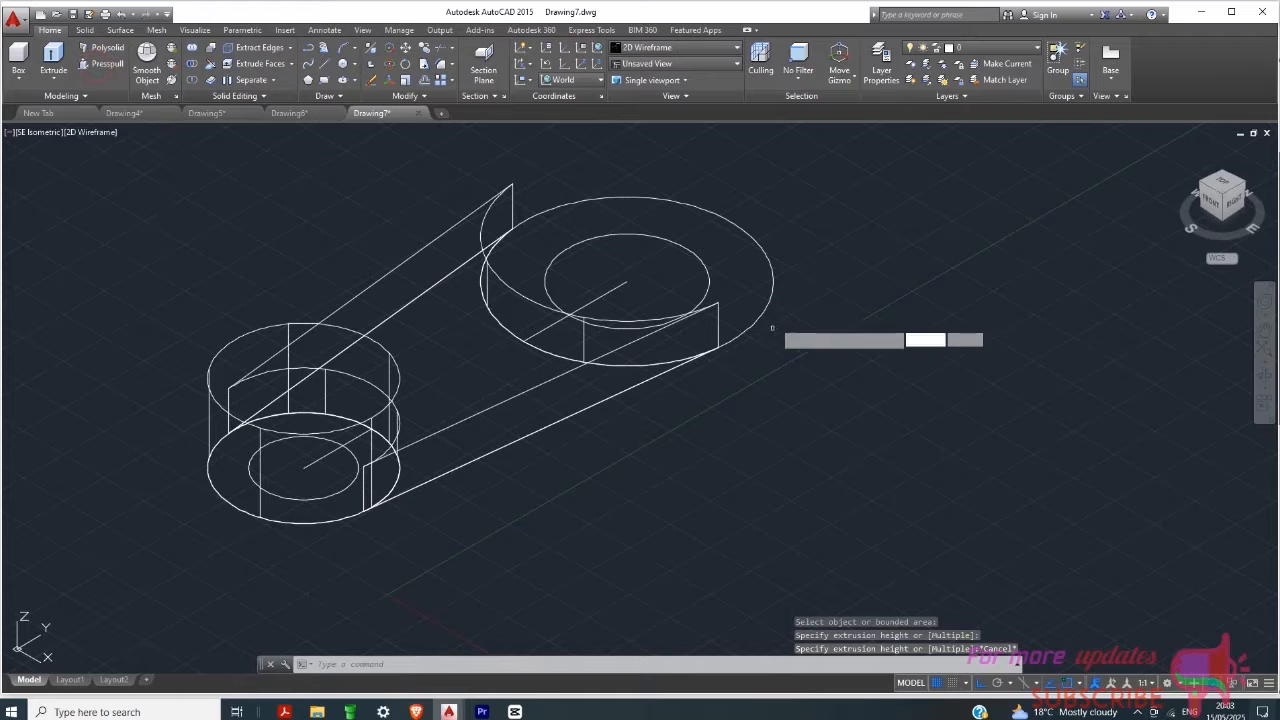
click(719, 279)
click(719, 271)
click(724, 281)
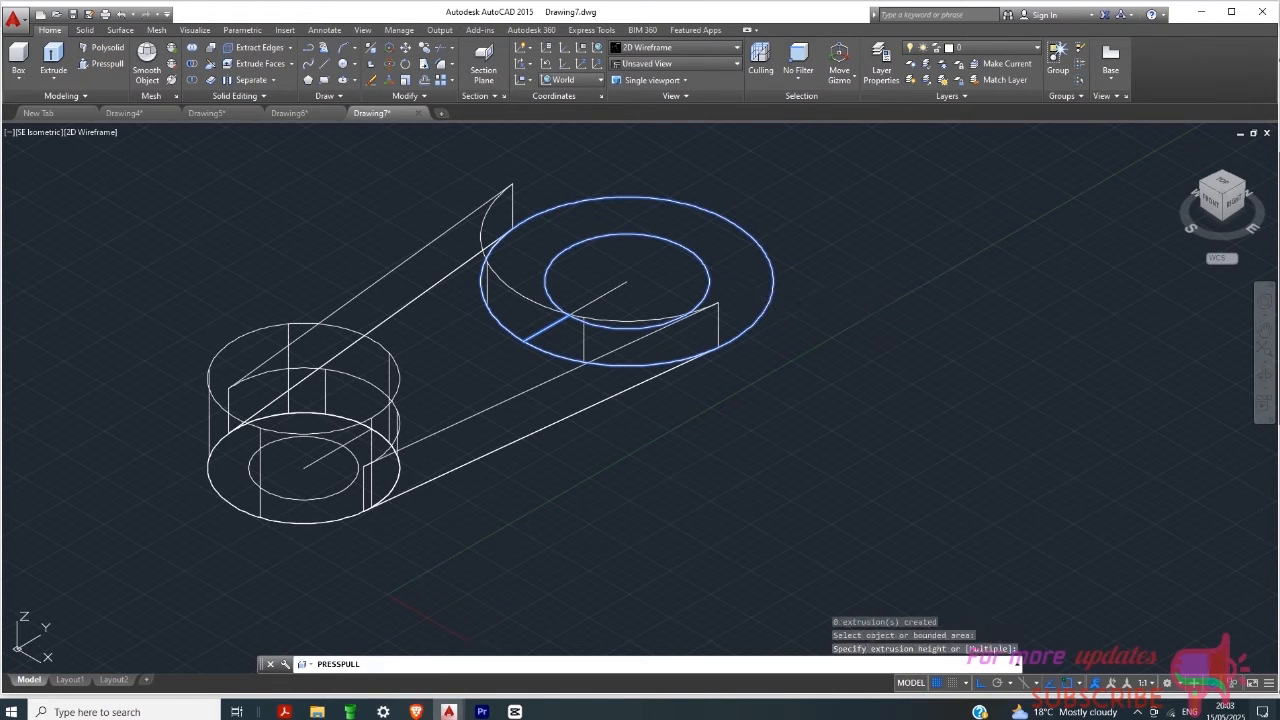
click(718, 292)
key(Return)
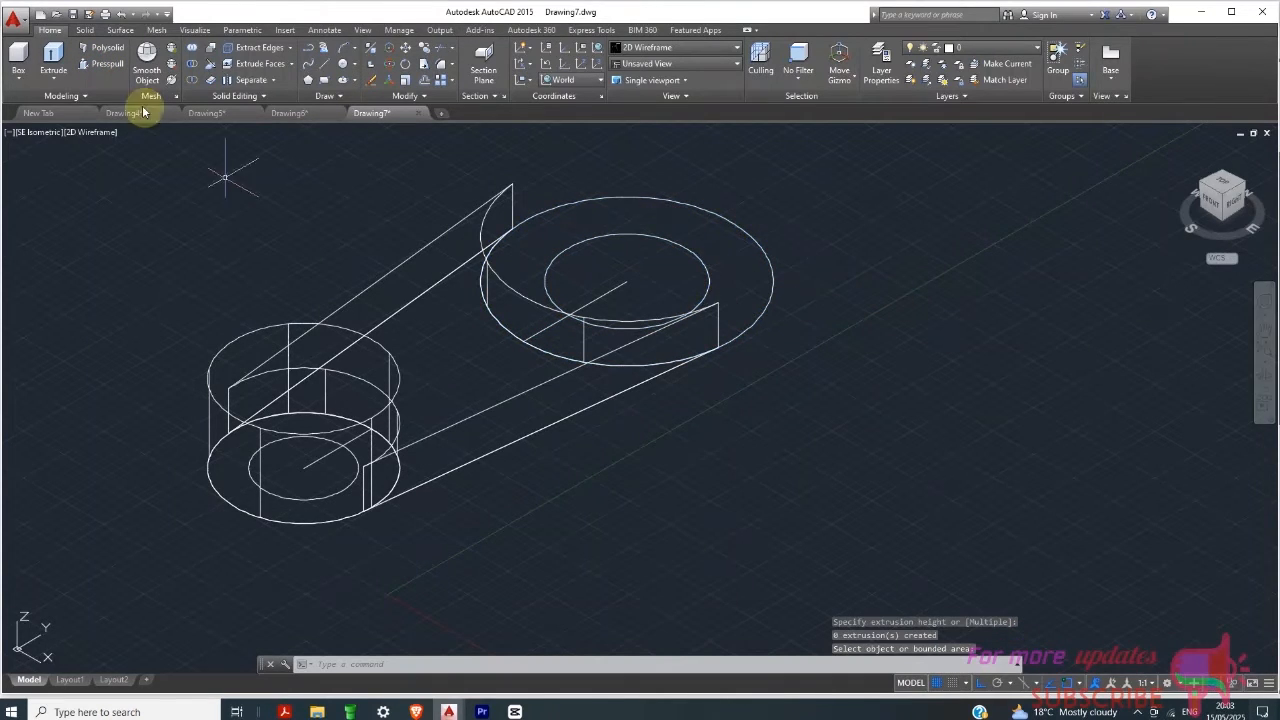
click(109, 66)
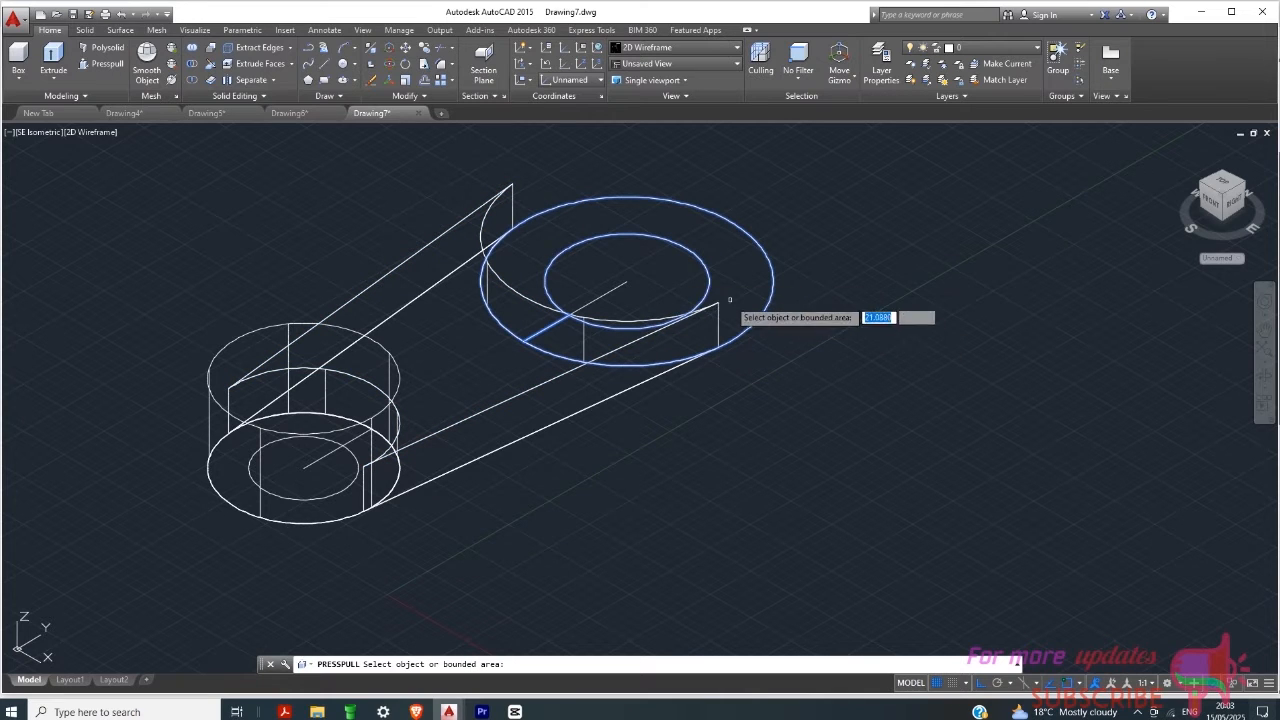
click(737, 295)
click(737, 295)
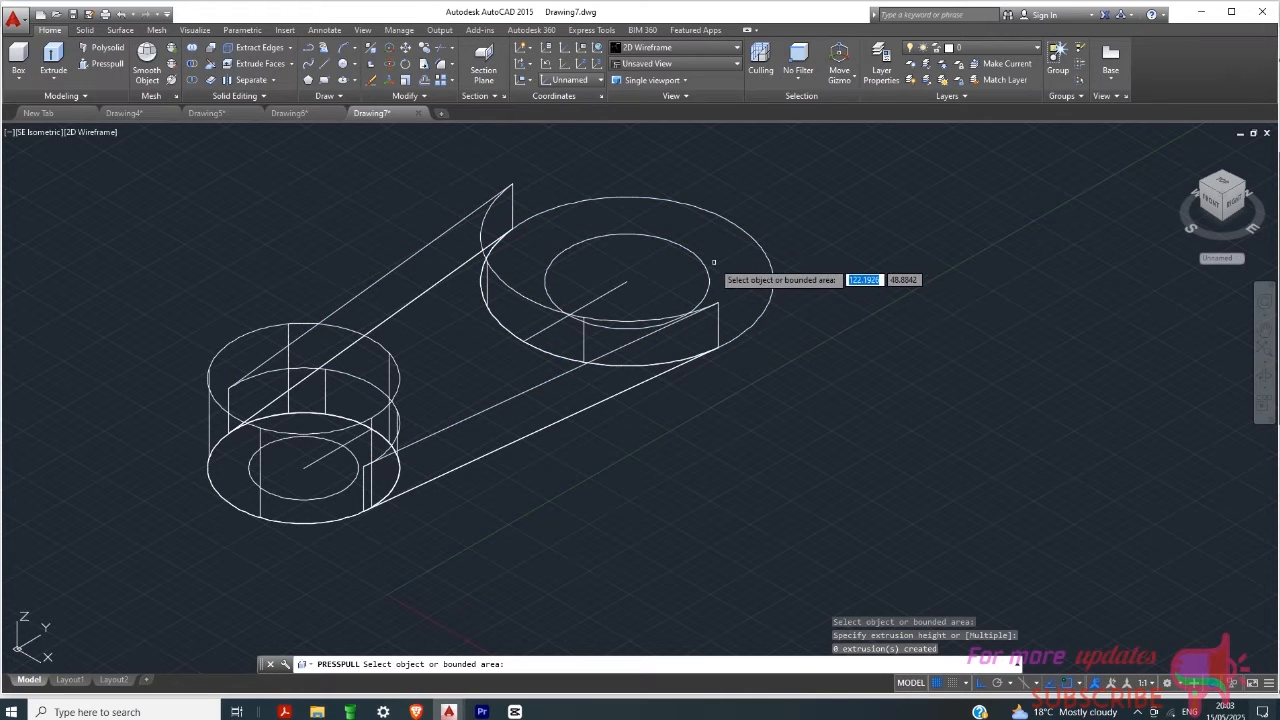
key(Escape)
Step: Erase the leftover centre line in the large boss and press-pull its ring between the 36- and 64-diameter circles to a height of 36
click(588, 304)
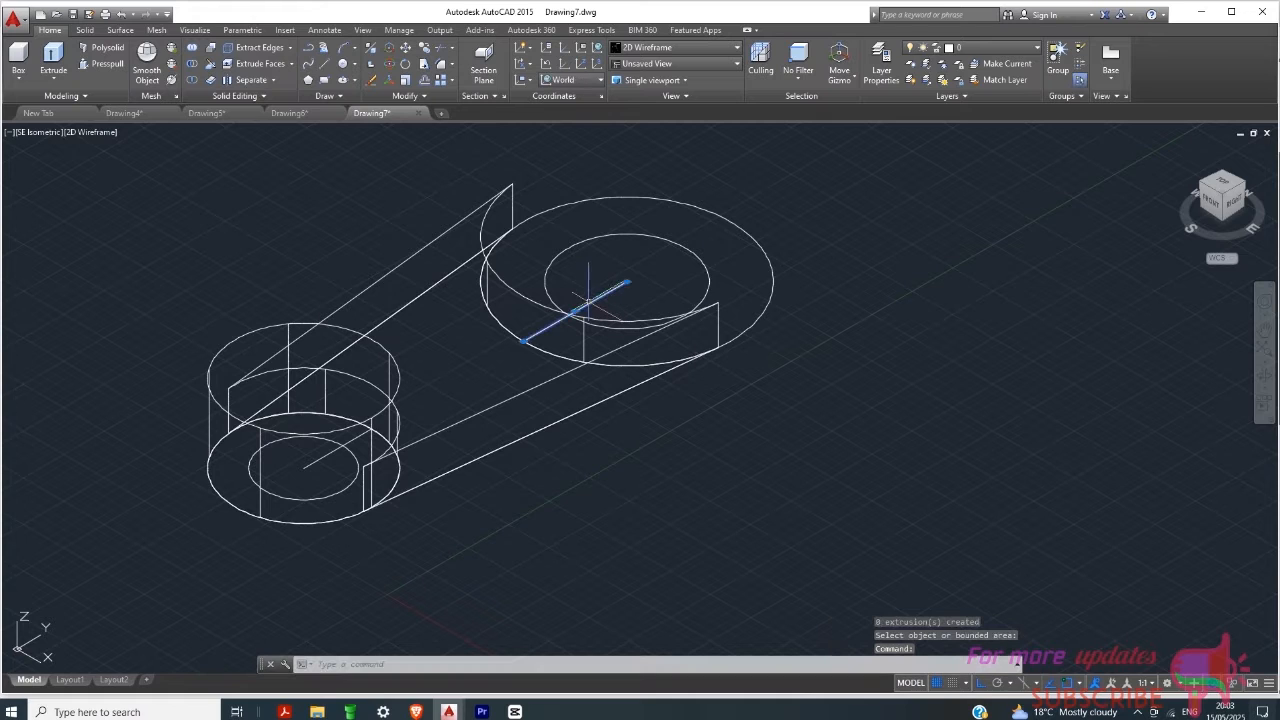
key(Delete)
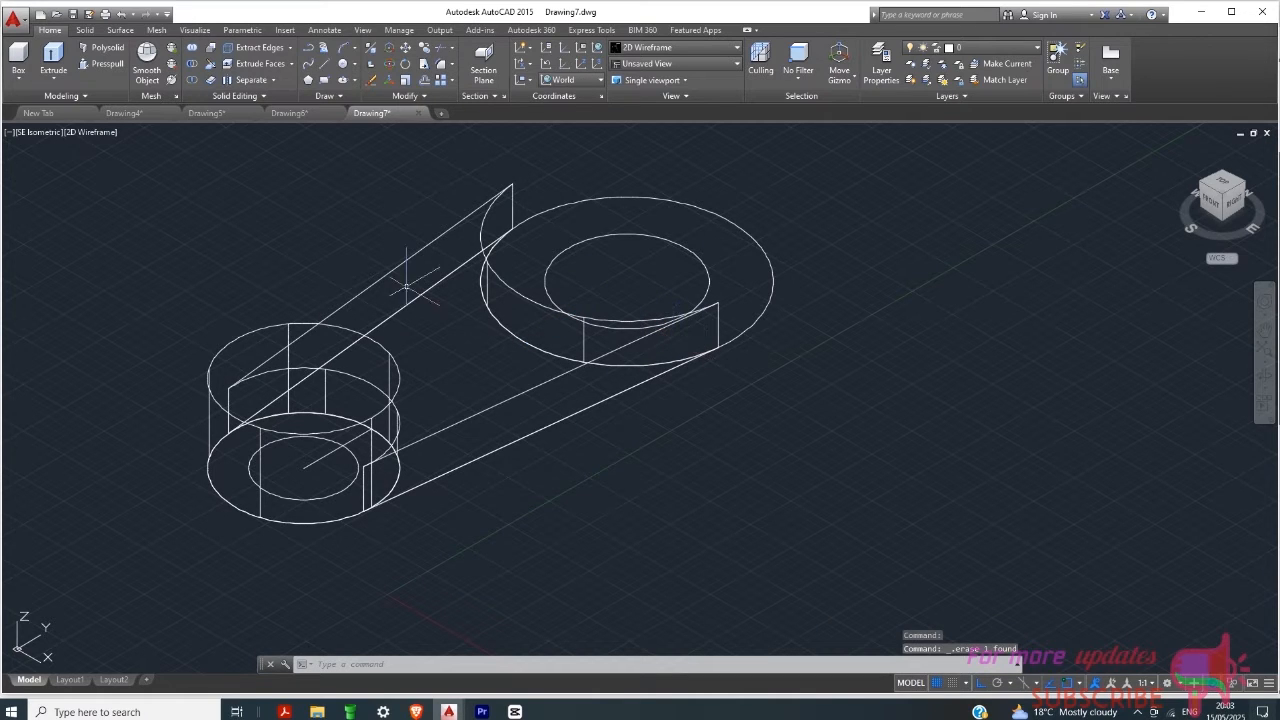
click(100, 63)
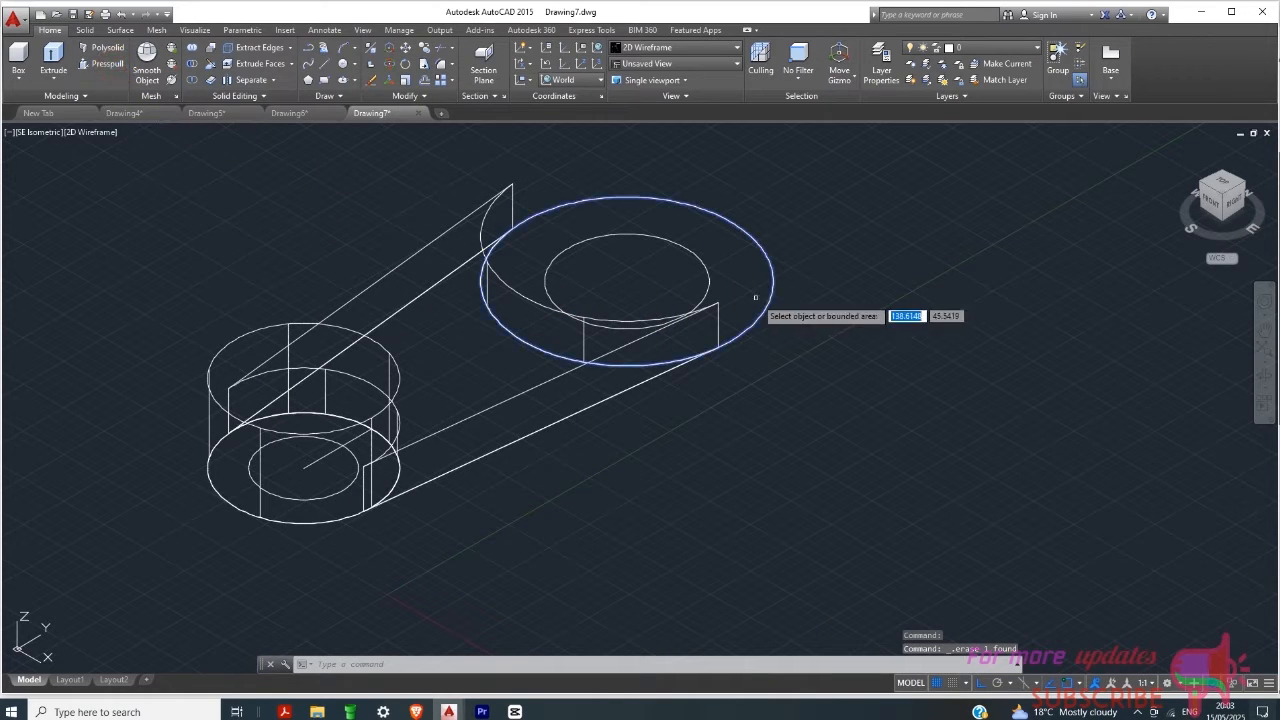
click(757, 294)
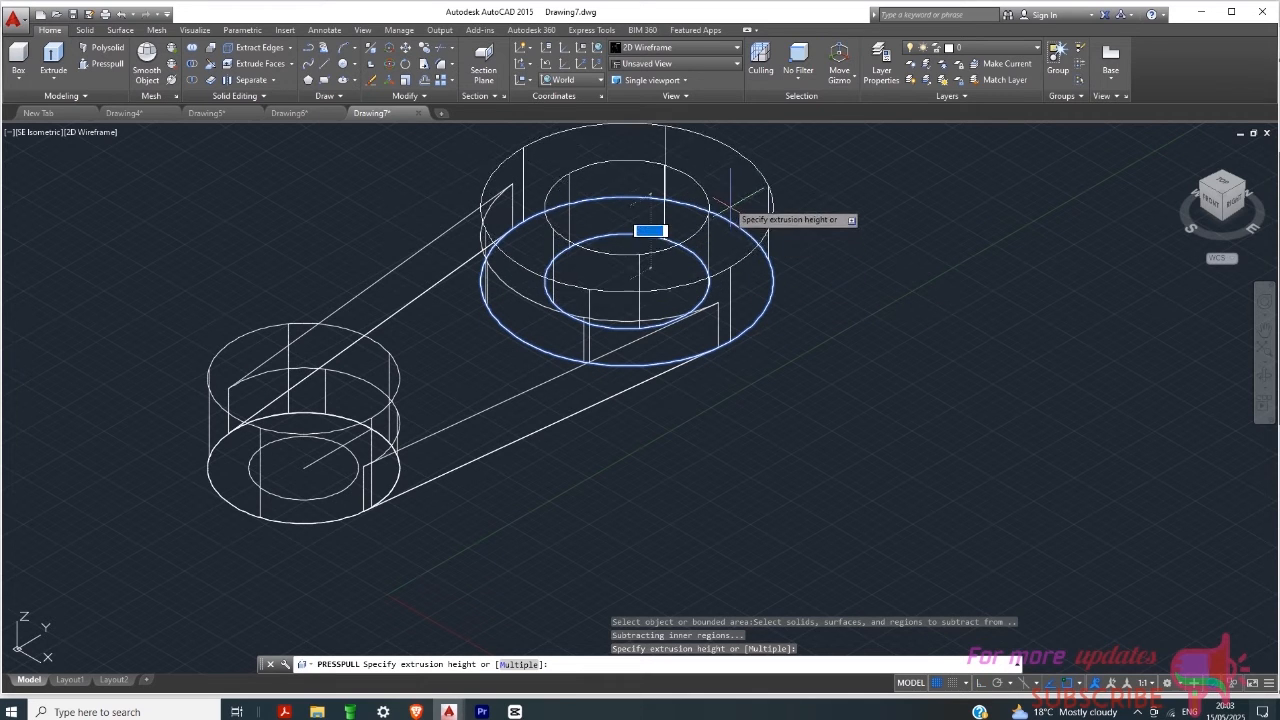
text(3)
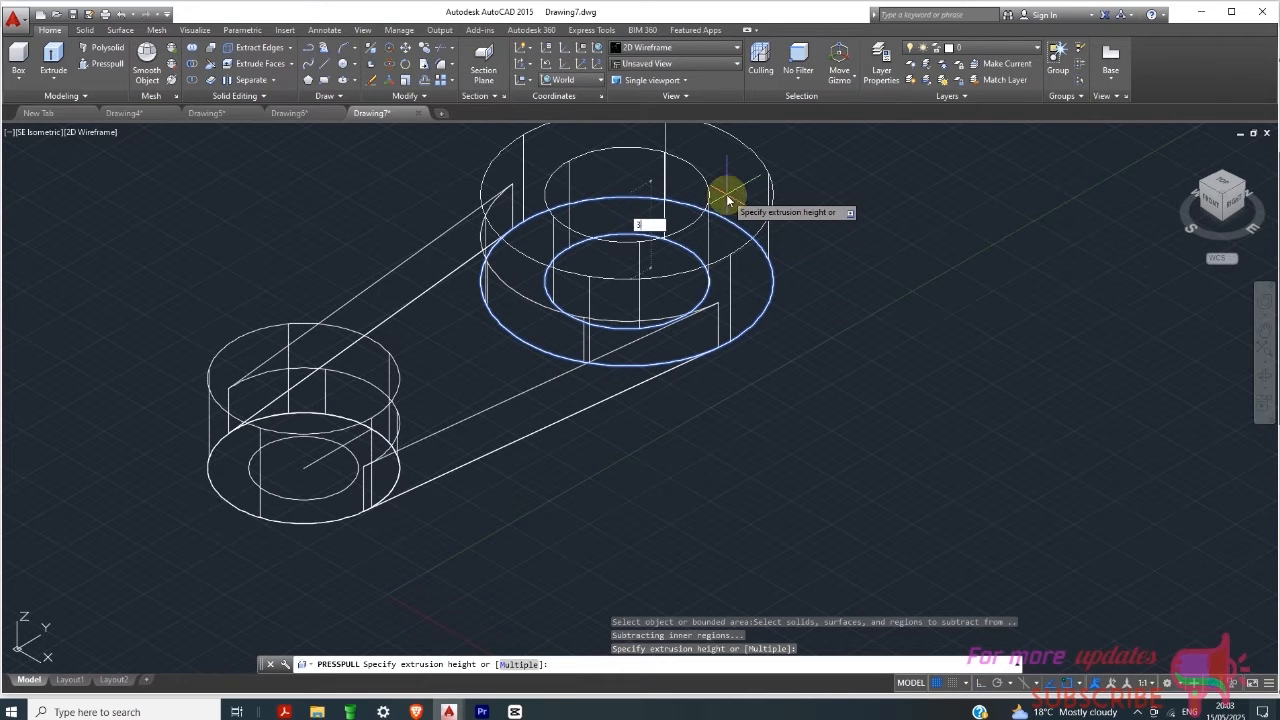
text(6)
key(Return)
scroll(672, 528, down, 2)
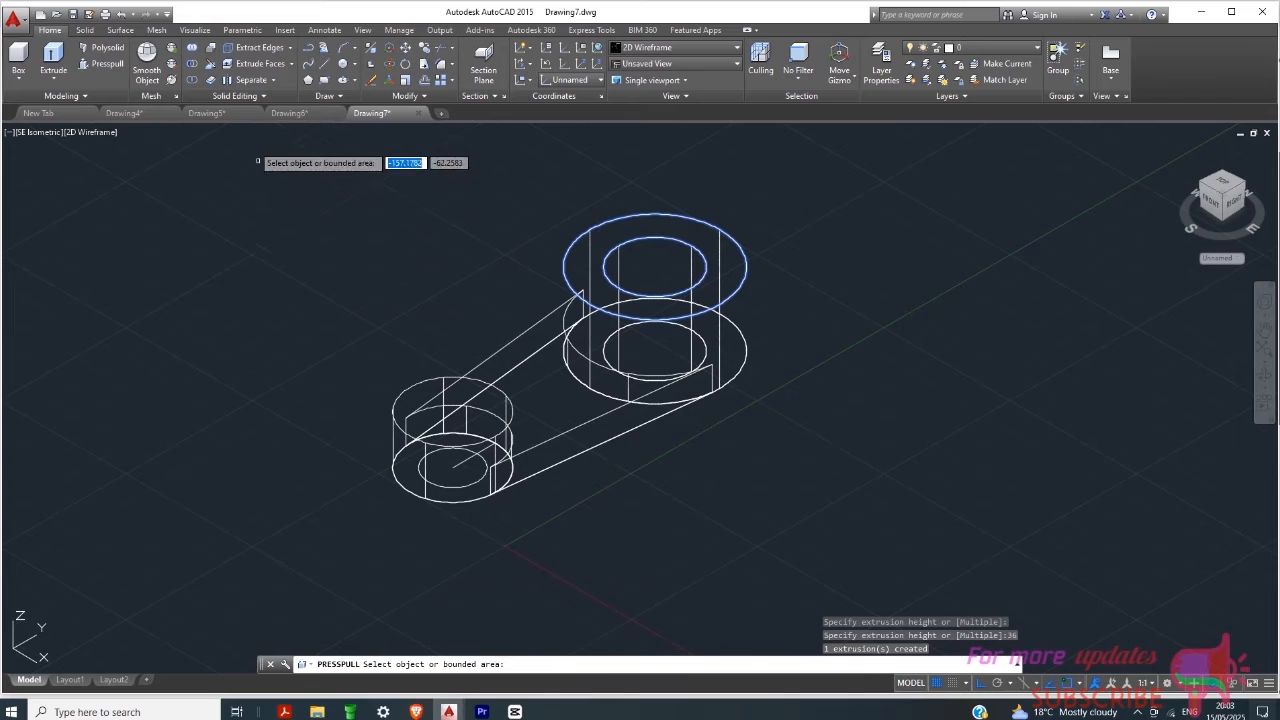
Step: Compare the model with the reference drawing, then display the lever in Shades of Gray and examine both bosses
click(300, 114)
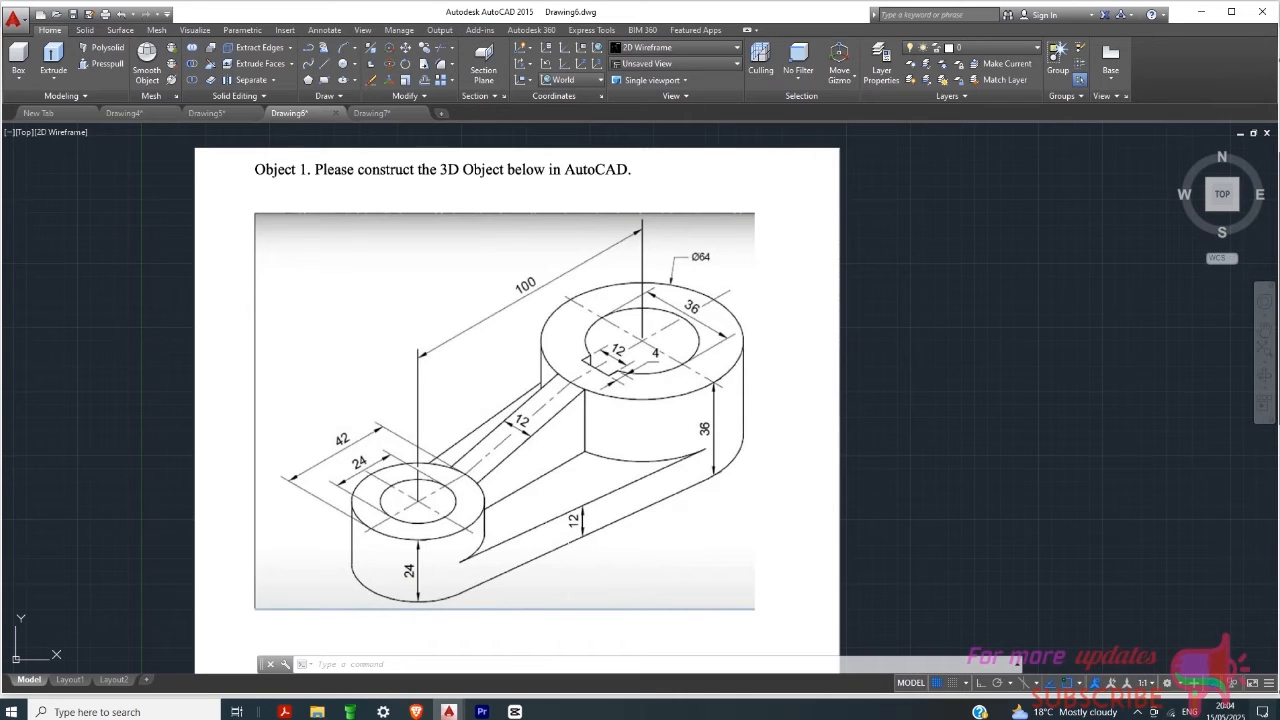
click(371, 113)
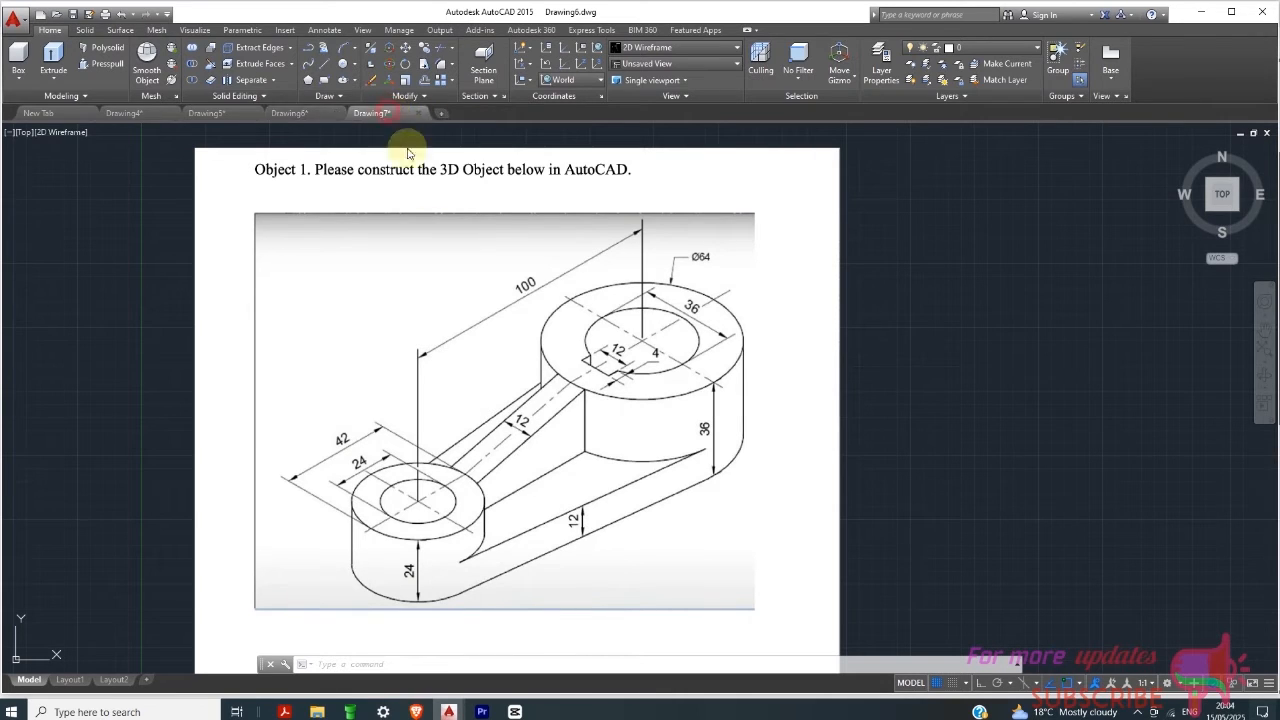
click(630, 50)
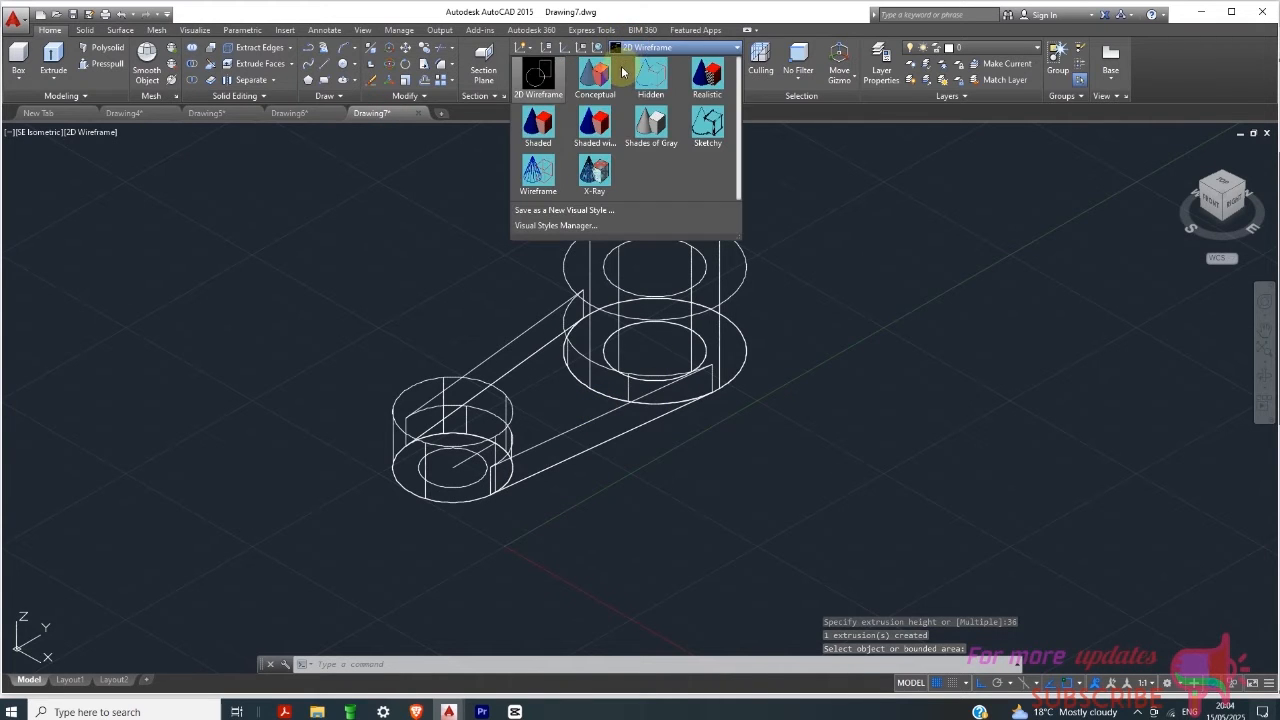
click(667, 133)
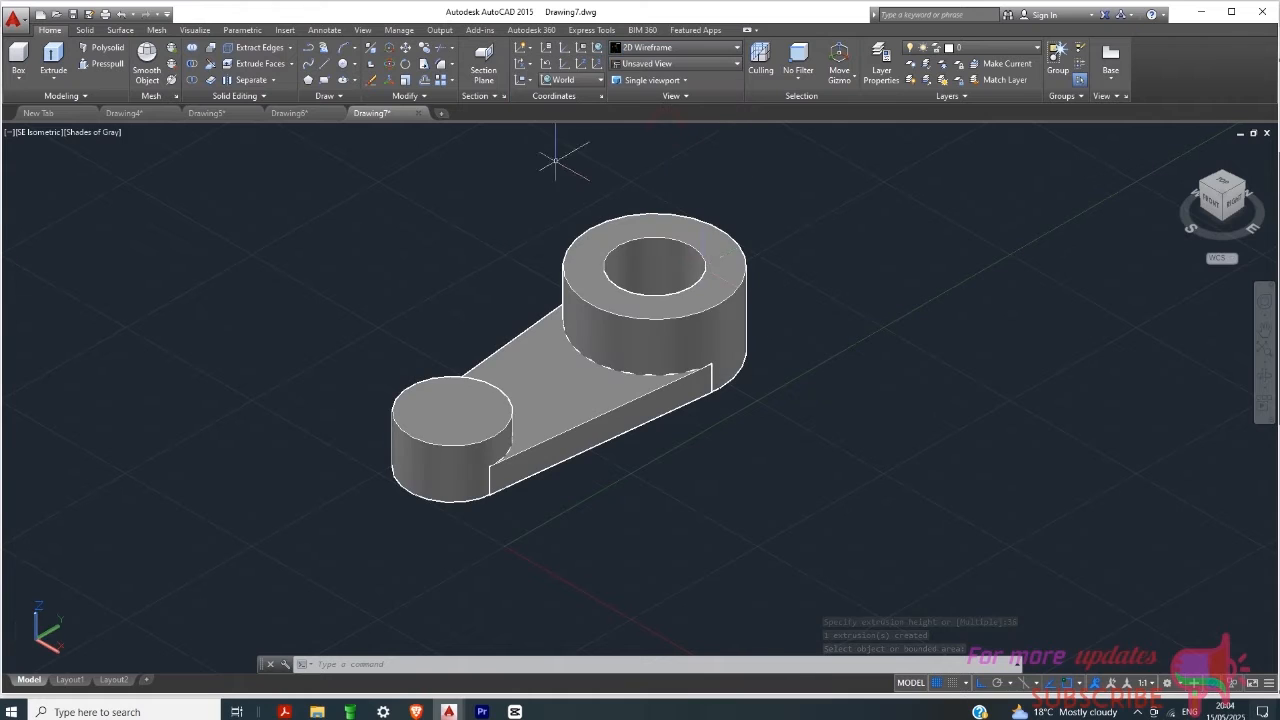
scroll(648, 350, up, 2)
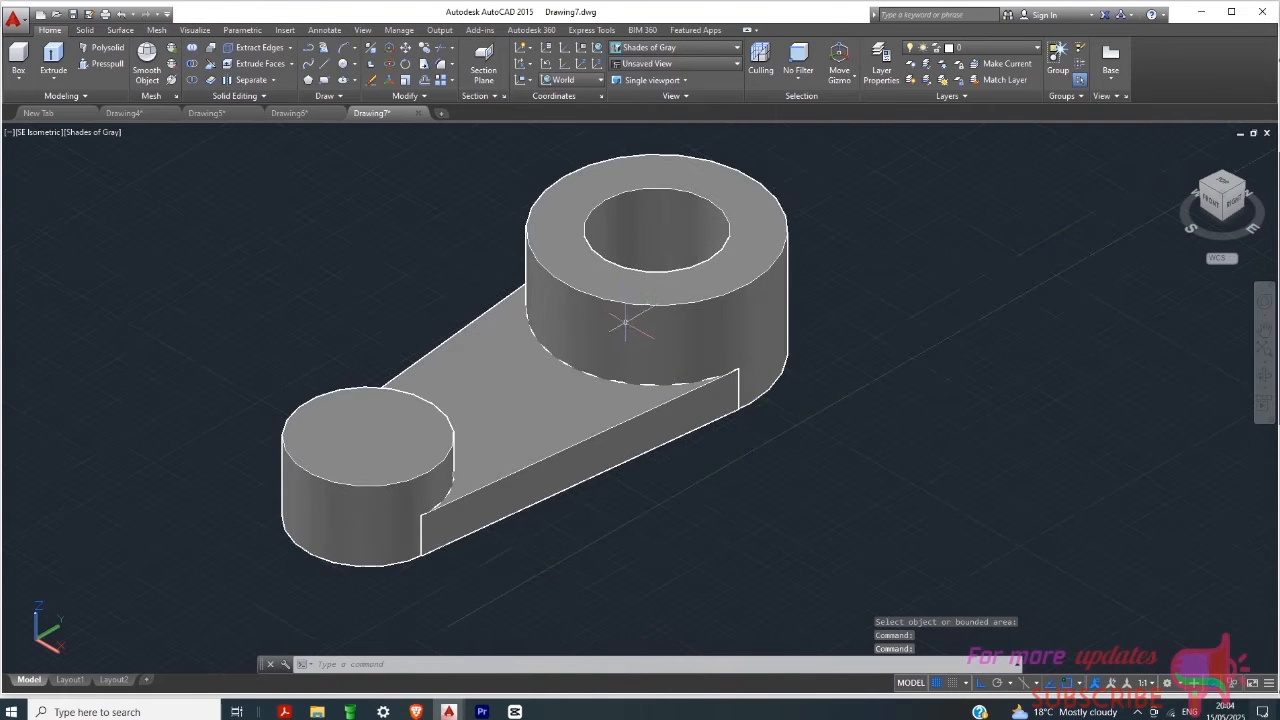
scroll(587, 293, up, 2)
scroll(619, 485, down, 2)
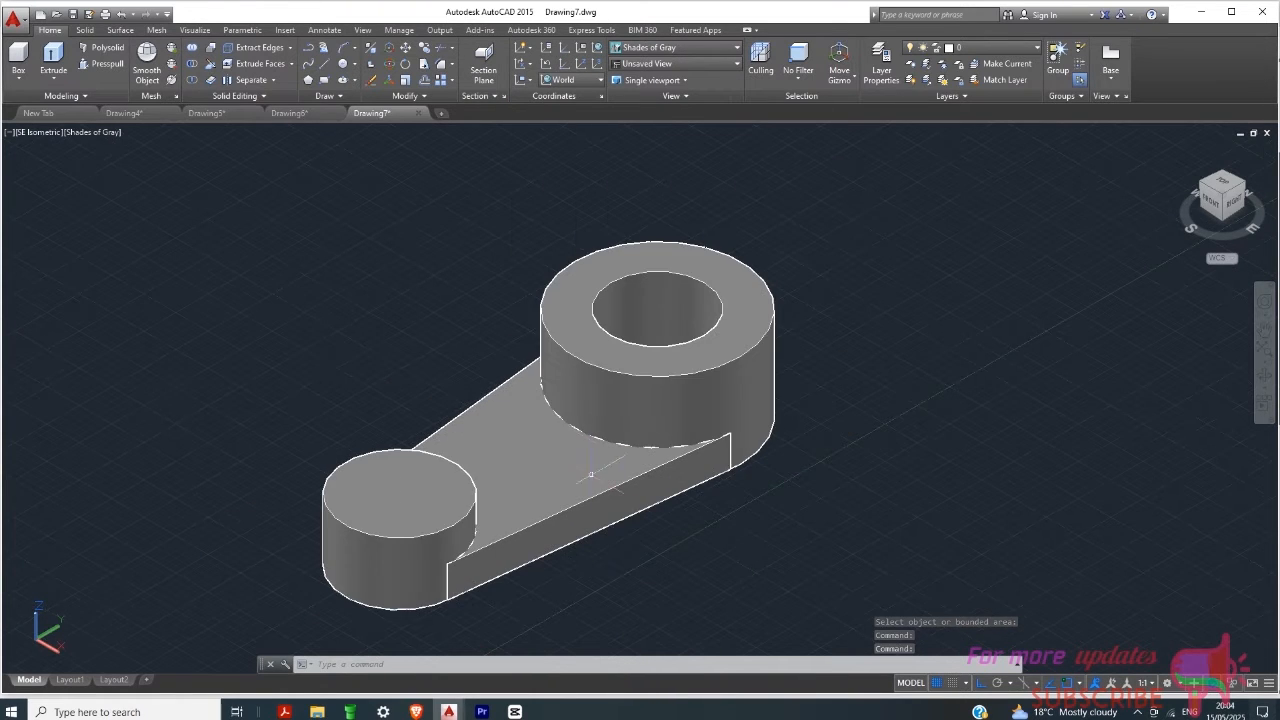
Step: Return the display to 2D Wireframe and press-pull the small boss's inner 24-diameter circle to a height of 24
click(641, 47)
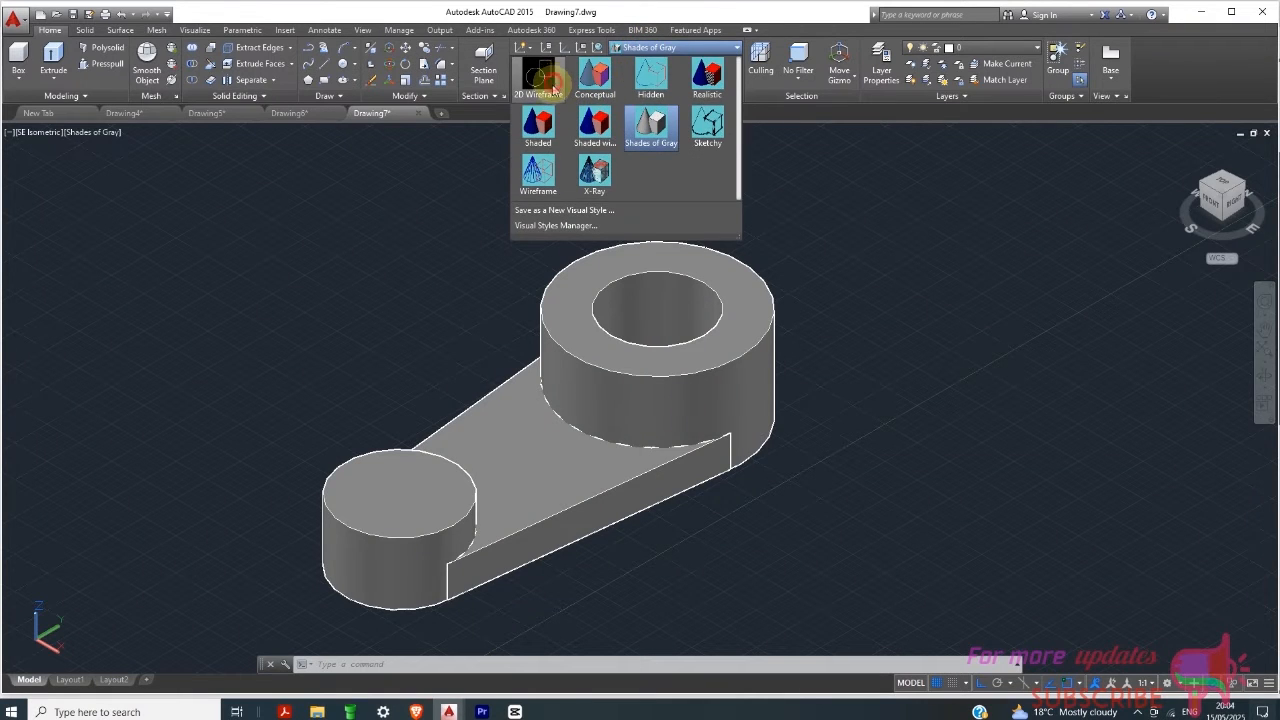
click(541, 80)
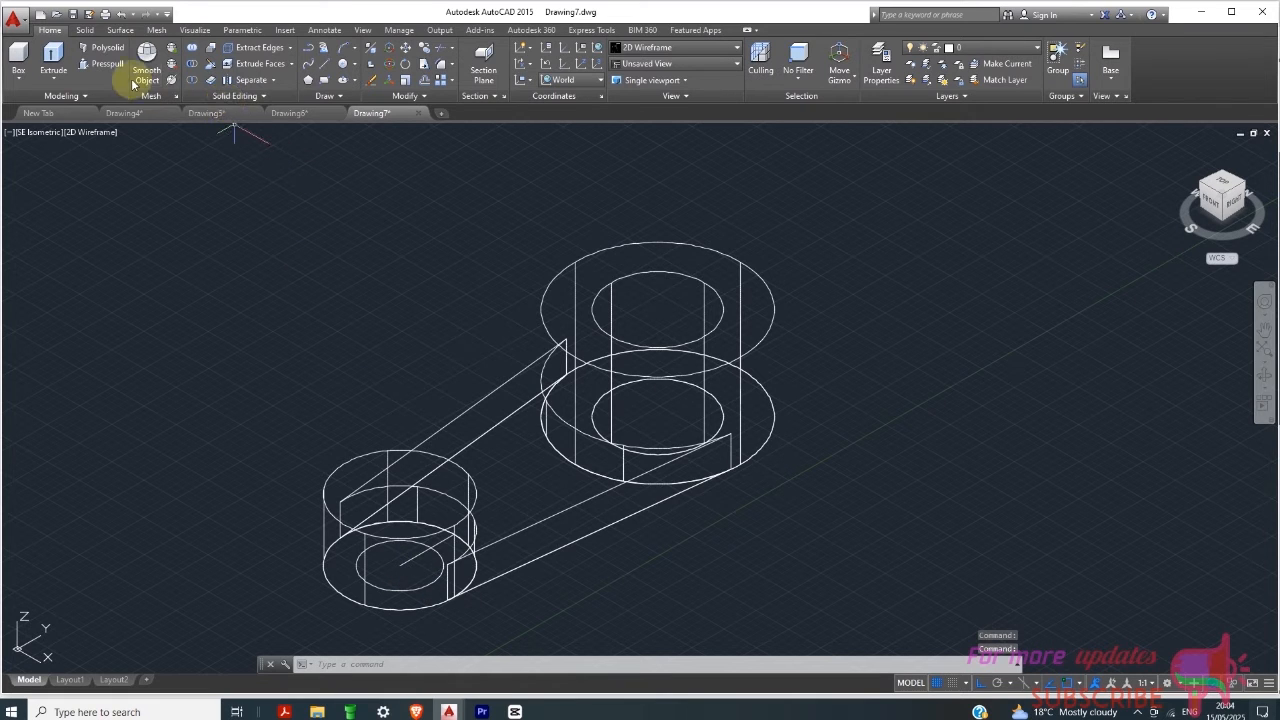
click(104, 63)
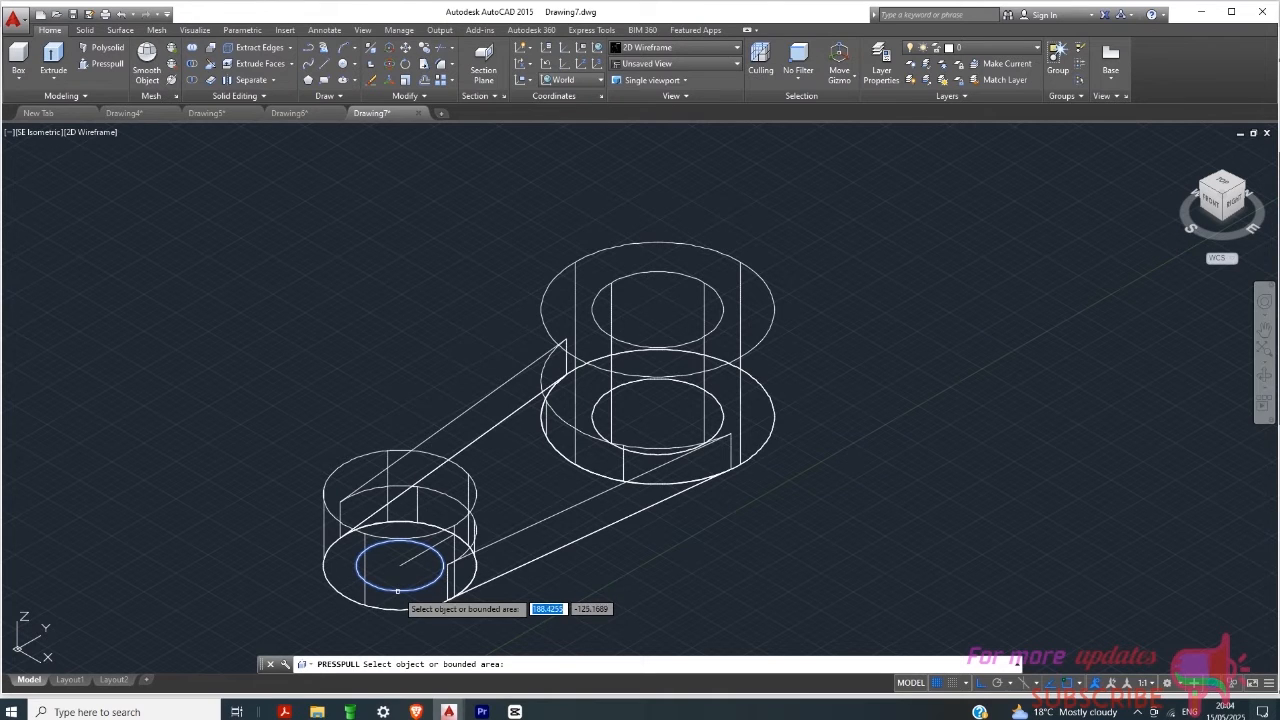
click(397, 590)
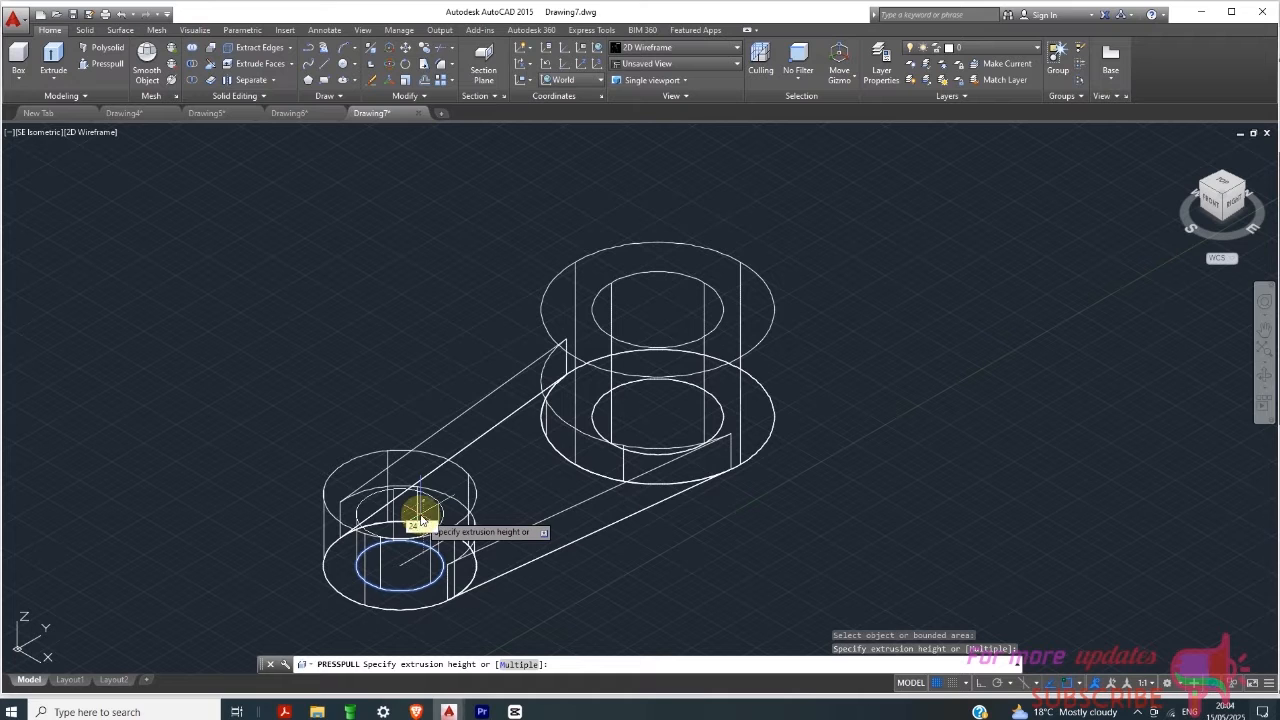
text(24)
key(Return)
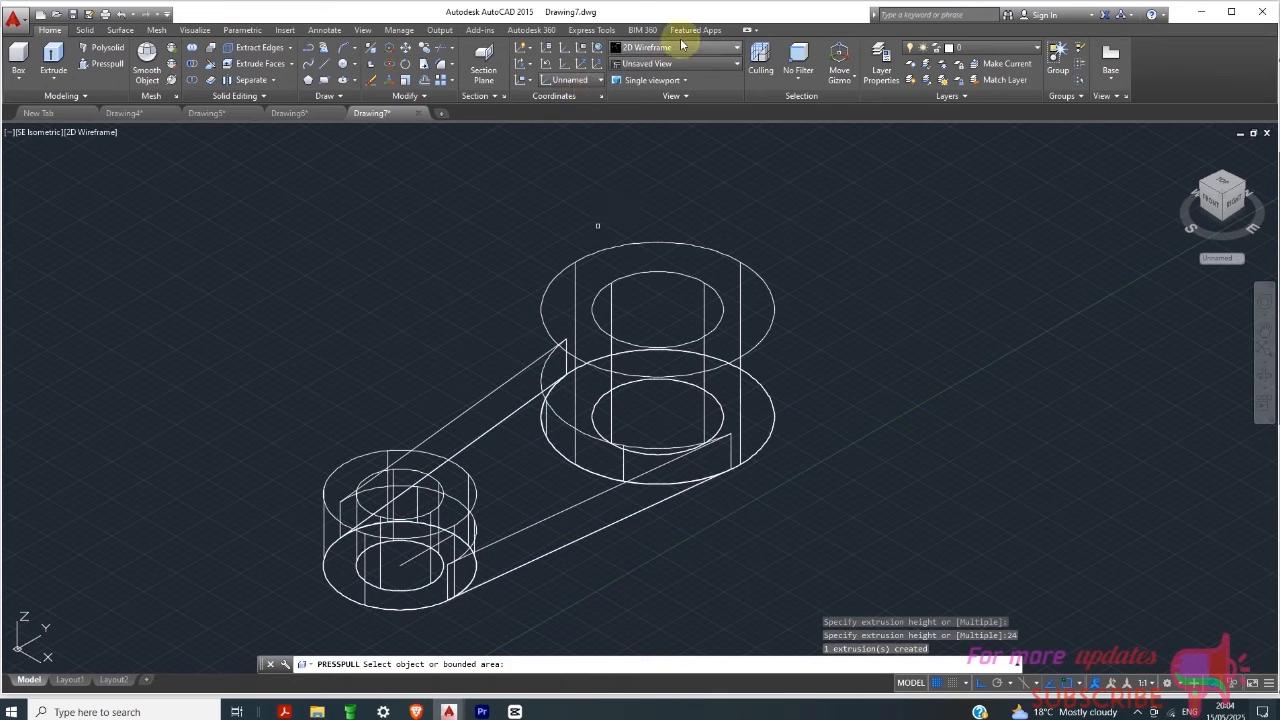
Step: Switch the visual style to Shades of Gray and examine the inner cylinder in the small boss
click(681, 47)
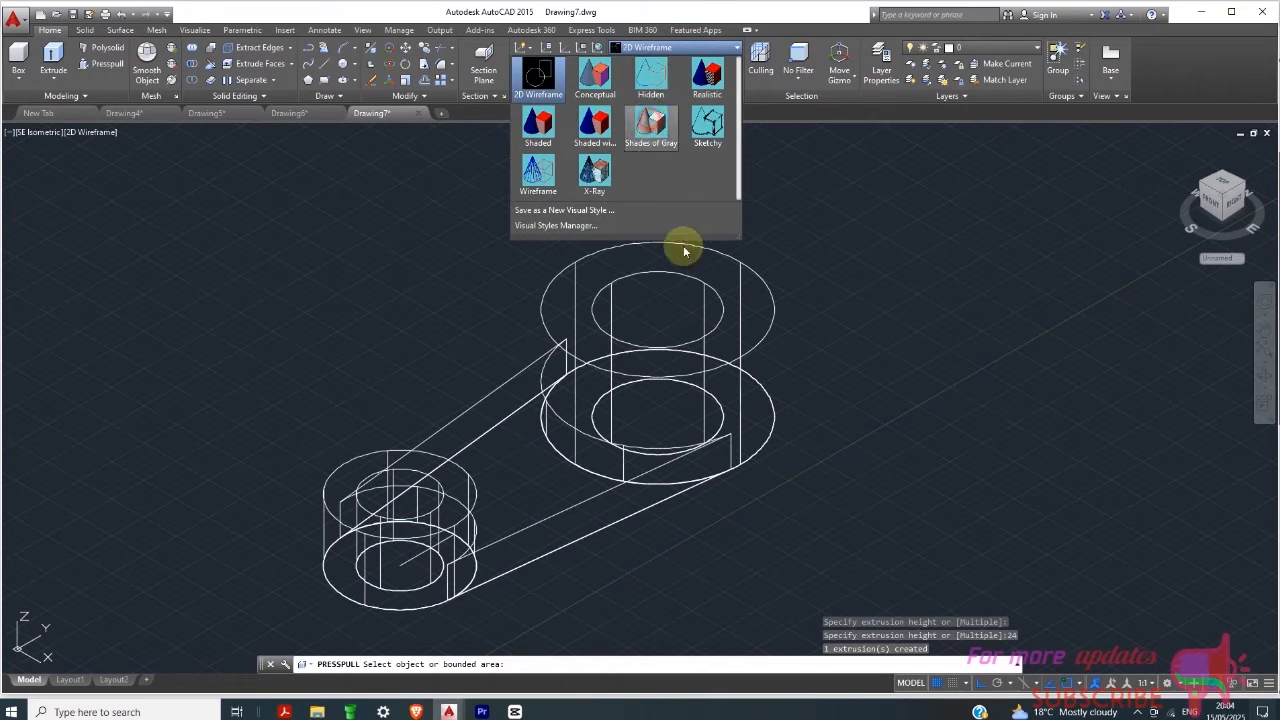
click(651, 125)
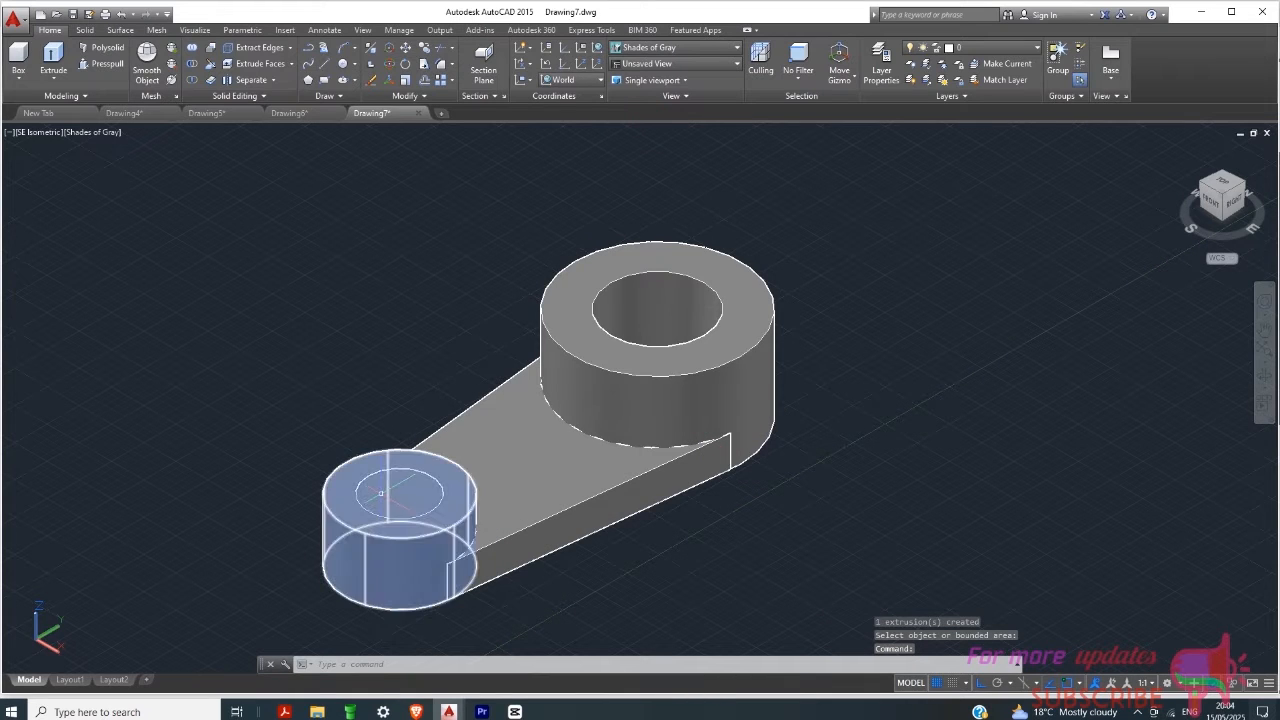
key(Escape)
scroll(405, 515, up, 2)
scroll(405, 515, up, 1)
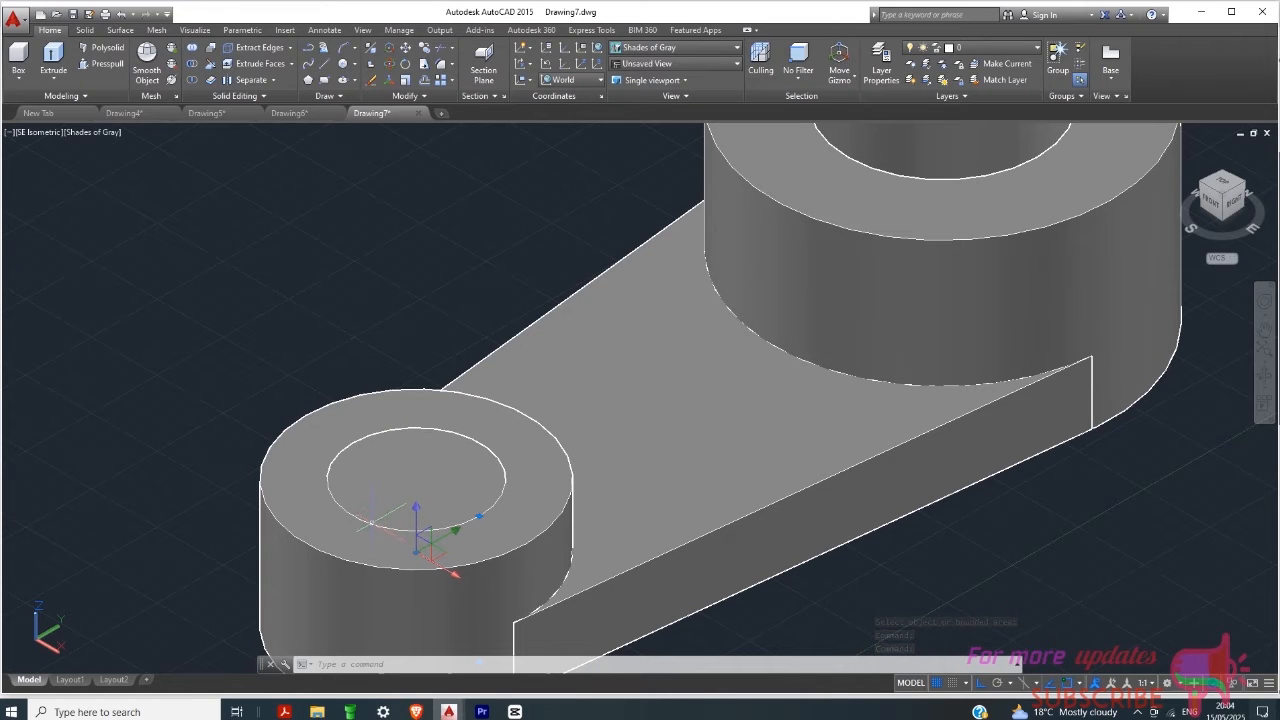
scroll(366, 518, down, 4)
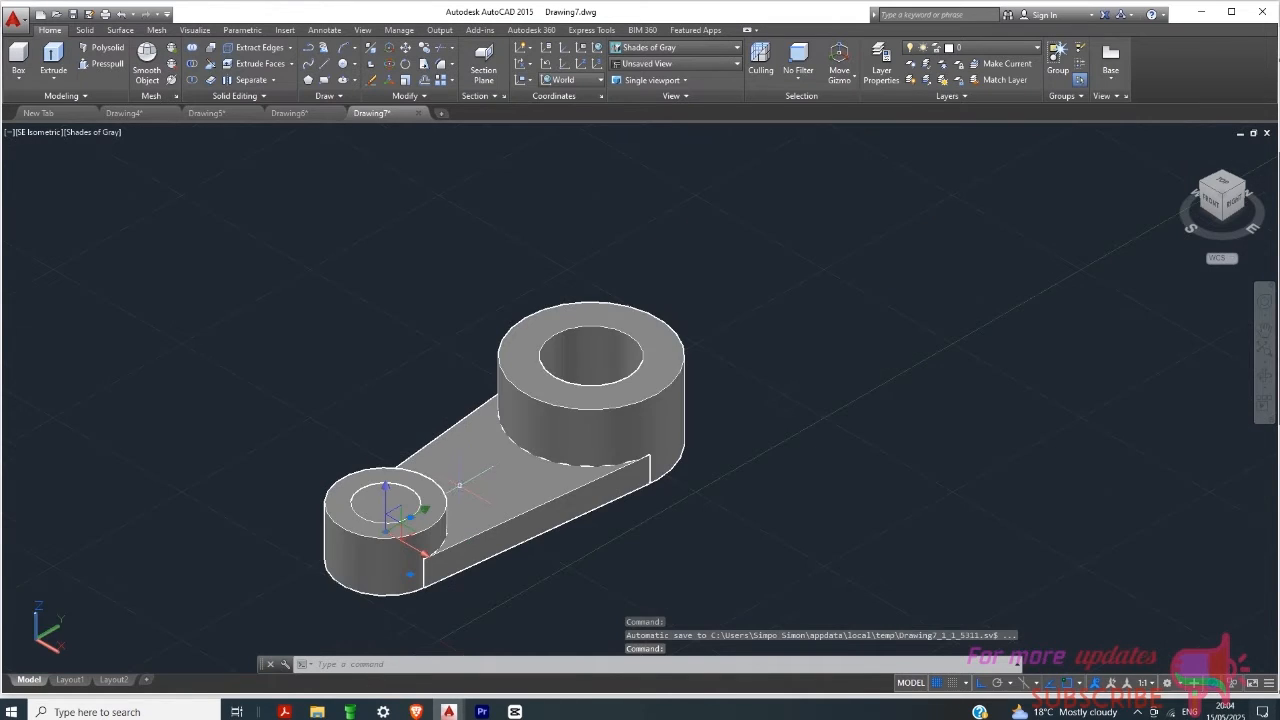
key(Escape)
click(389, 495)
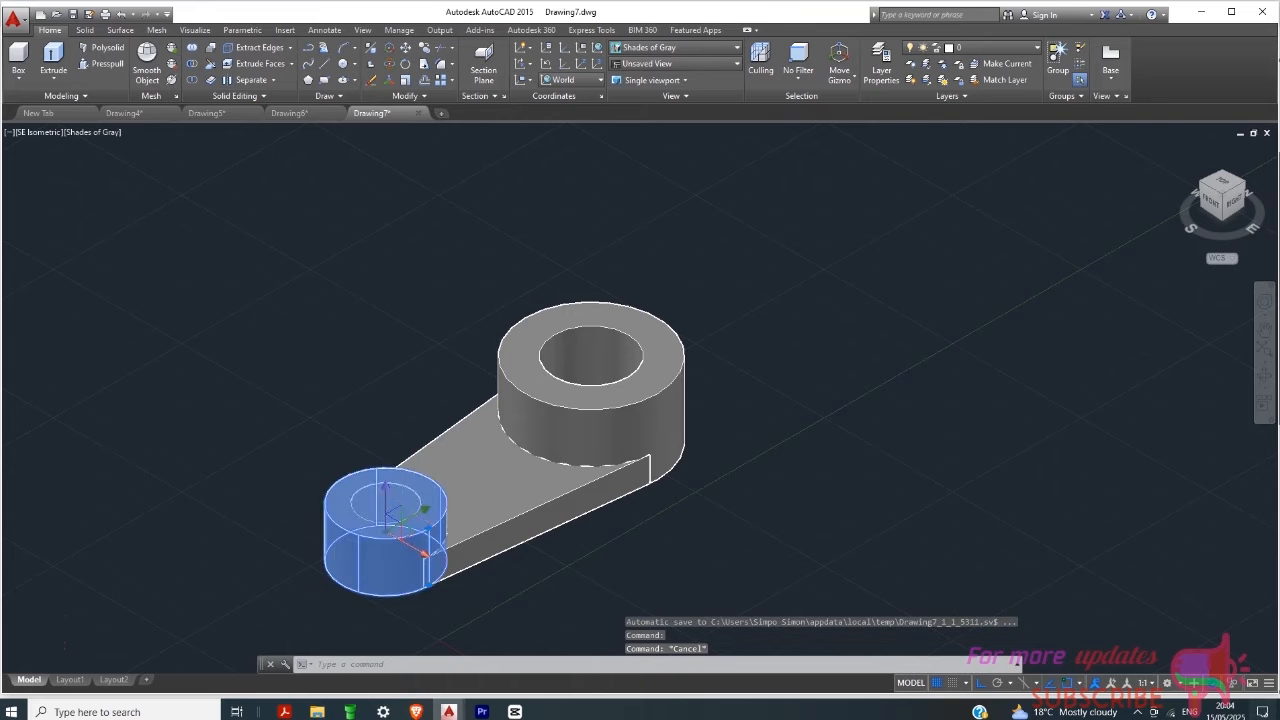
scroll(440, 512, up, 2)
key(Escape)
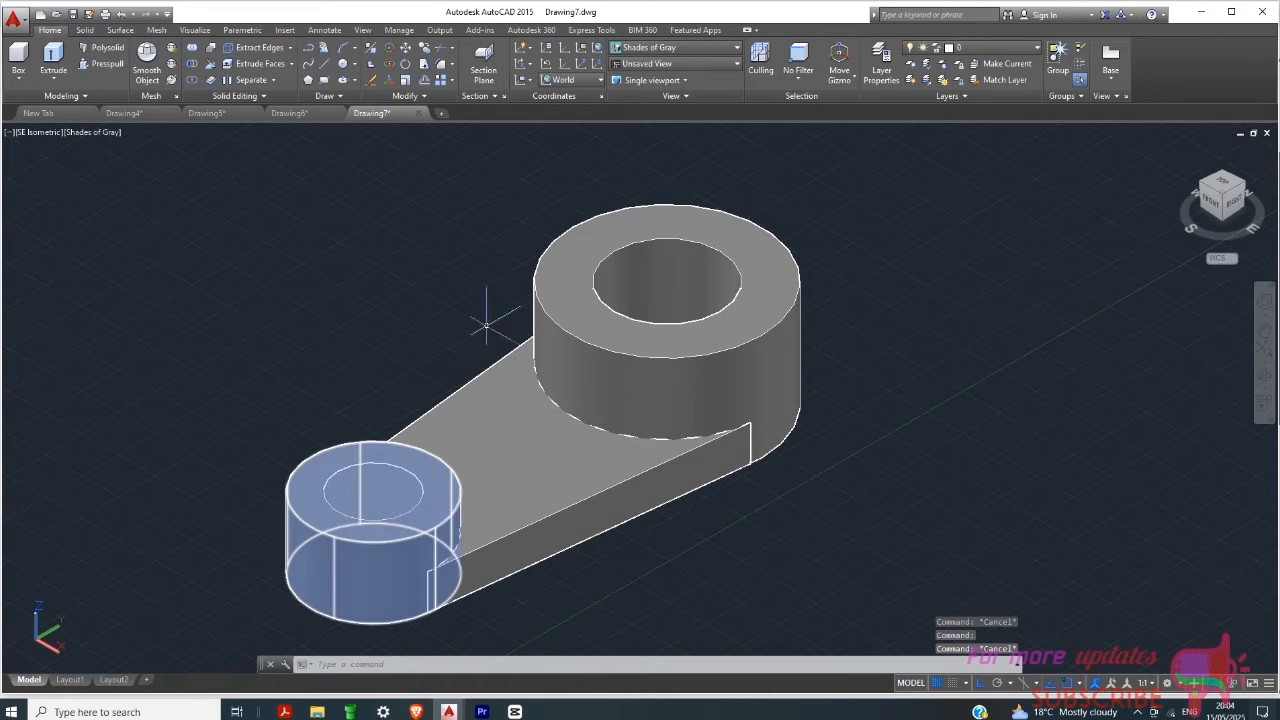
Step: Press-pull the inner circular area on the small boss's top face 24 down through the boss
click(120, 67)
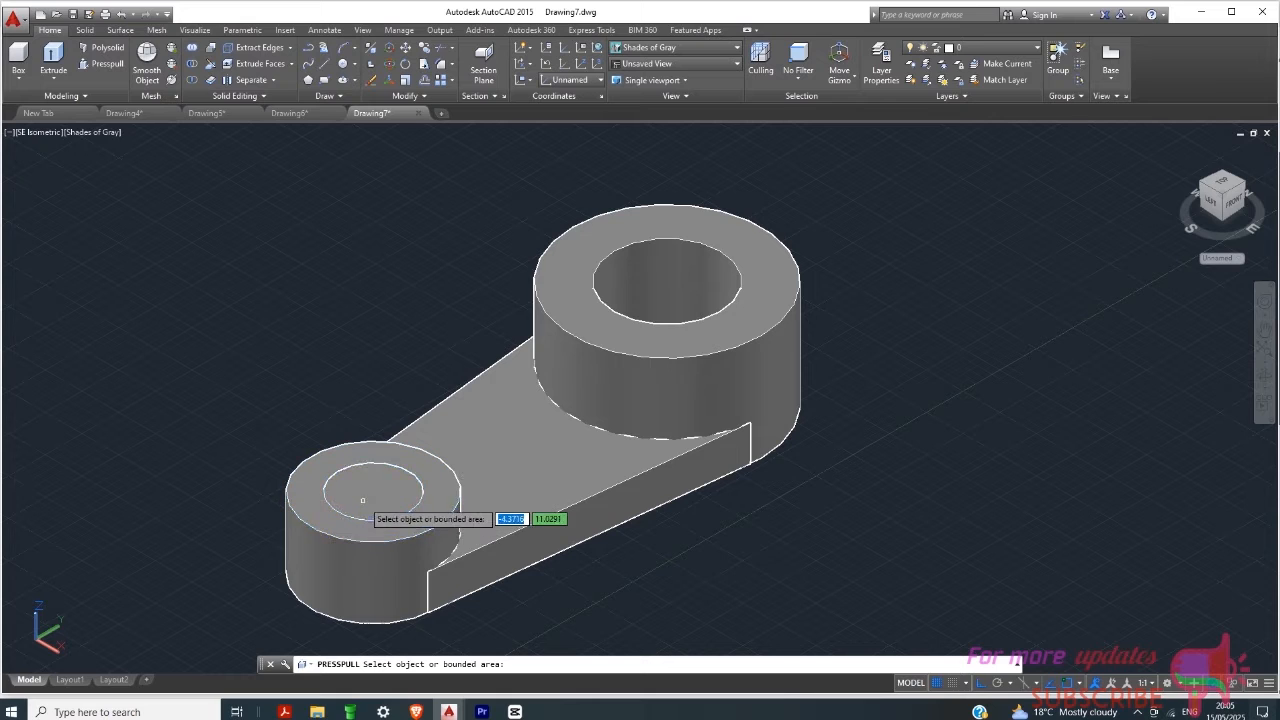
click(370, 505)
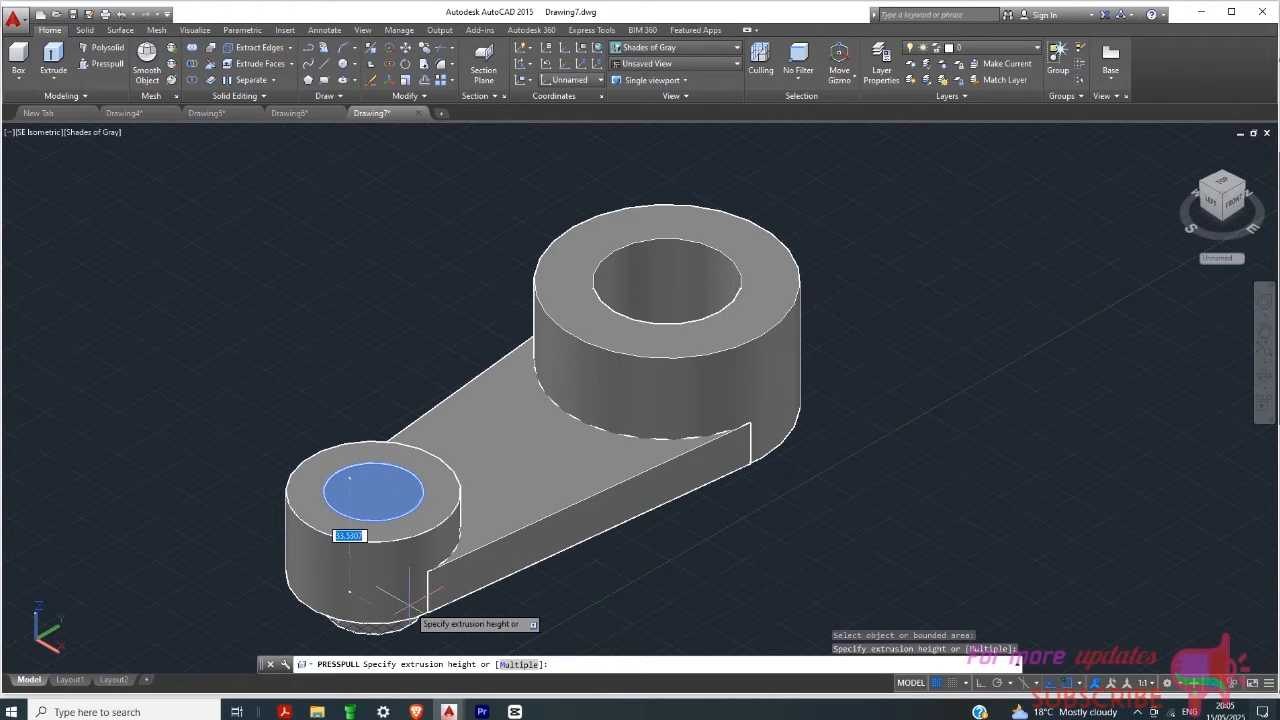
text(24)
key(Return)
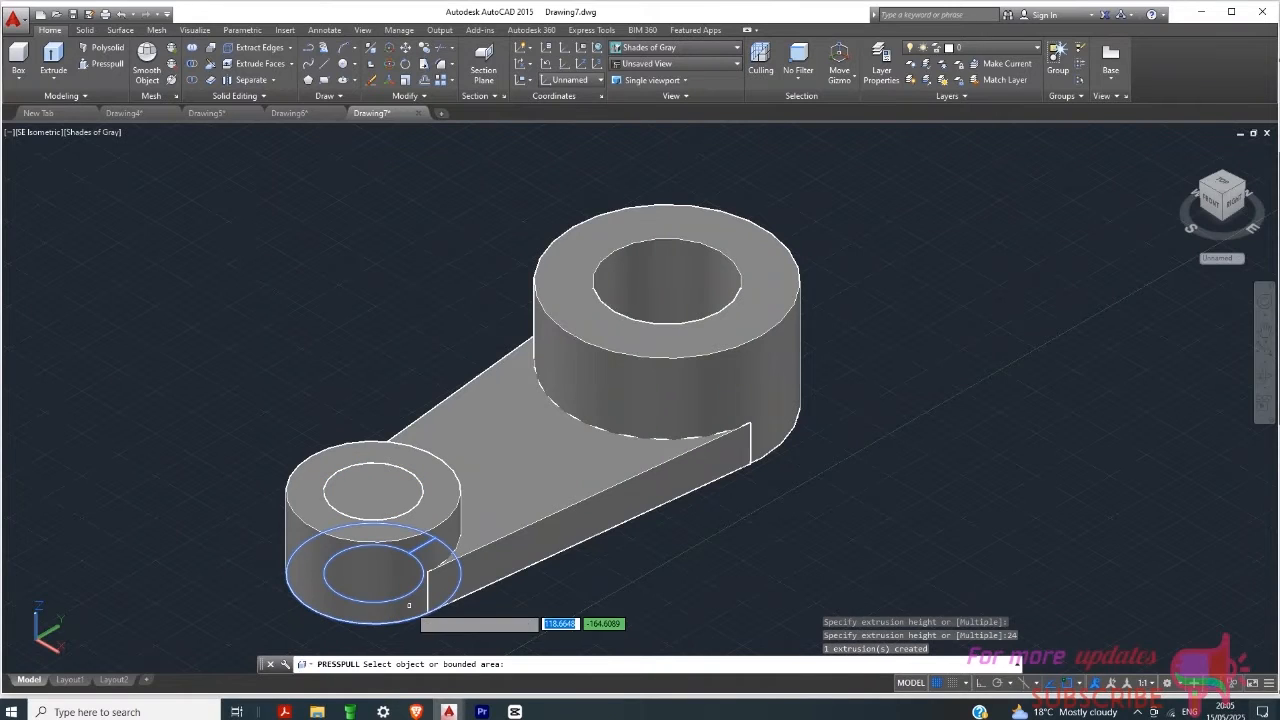
Step: Try to press-pull the top face of the core cylinder inside the small boss downward
click(375, 494)
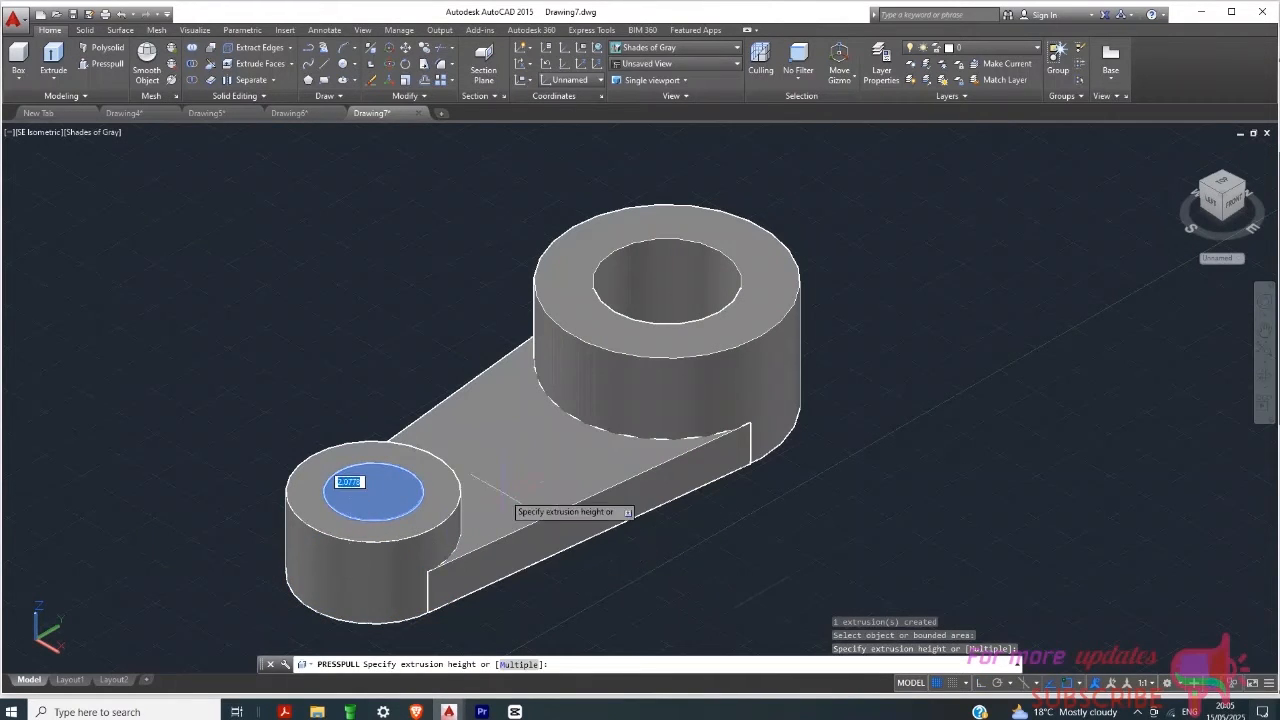
right_click(506, 498)
click(536, 519)
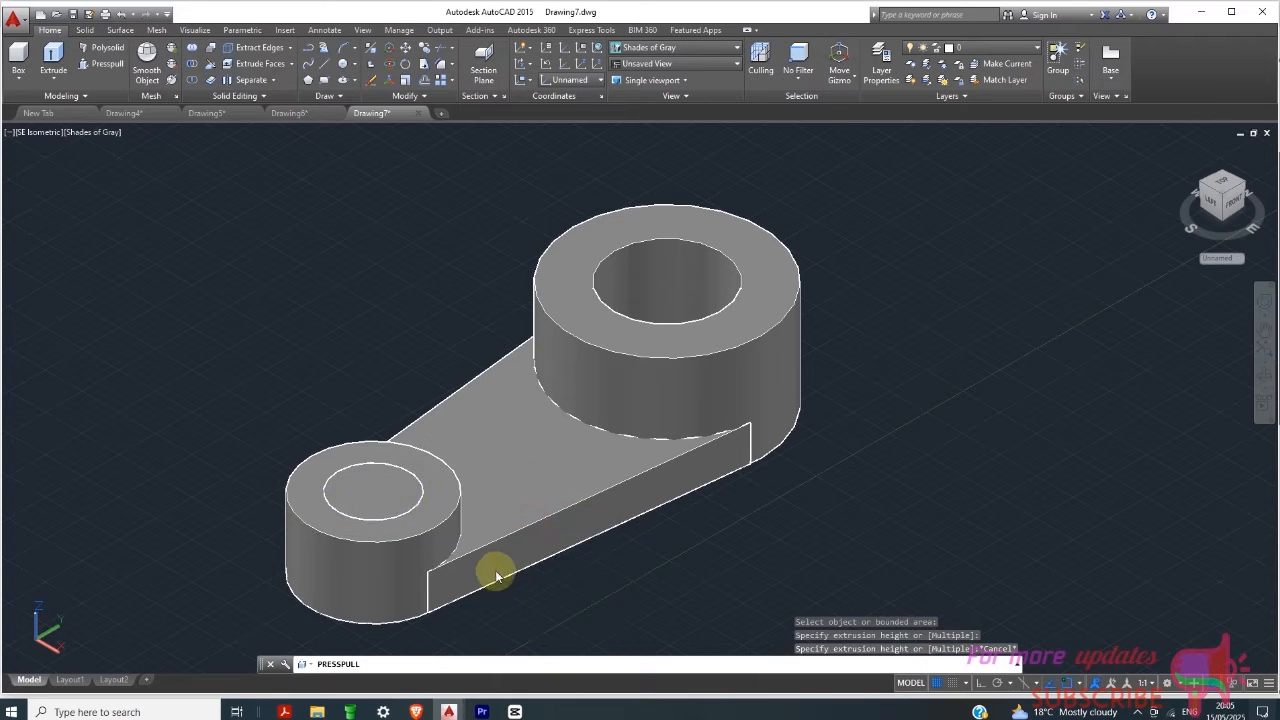
click(385, 510)
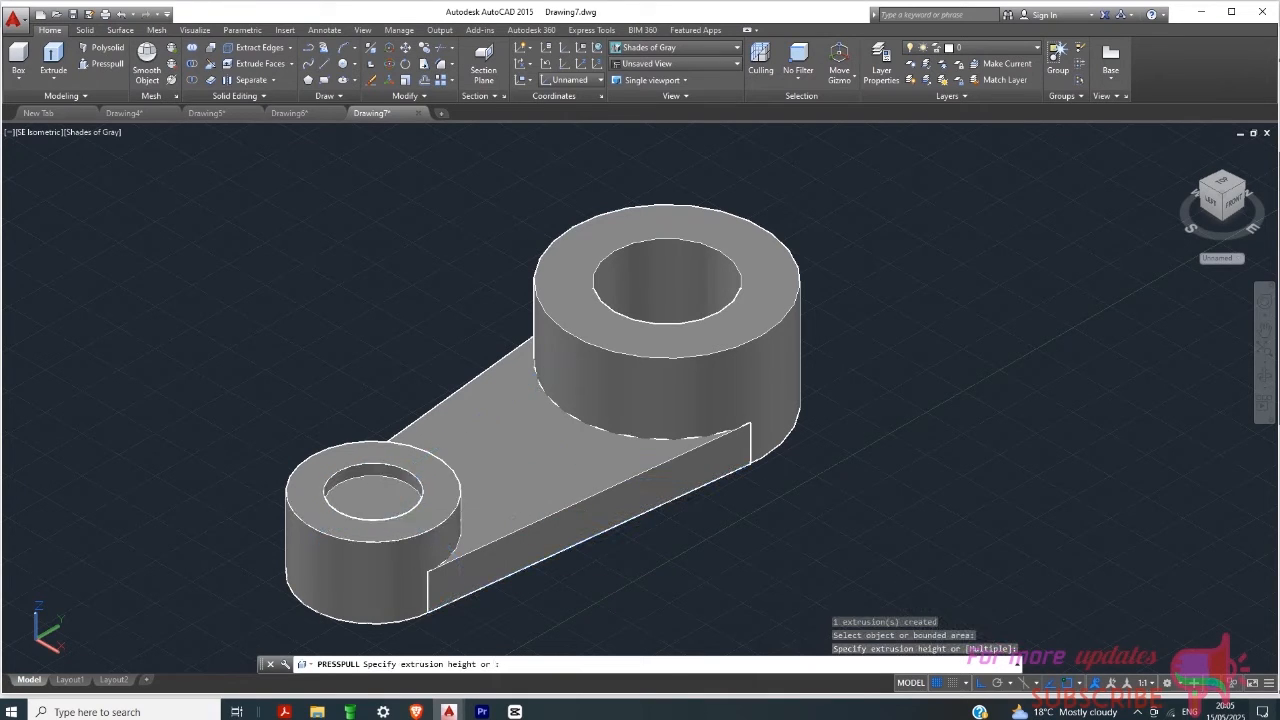
click(442, 528)
click(380, 505)
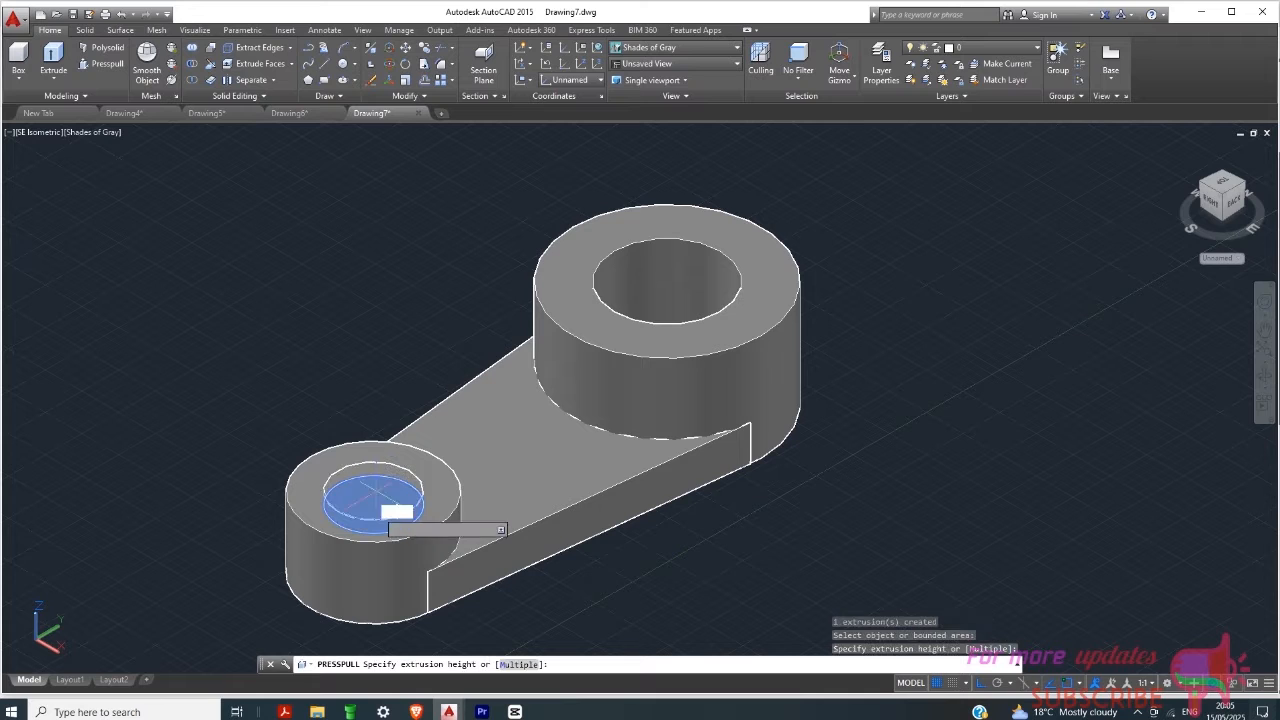
click(385, 505)
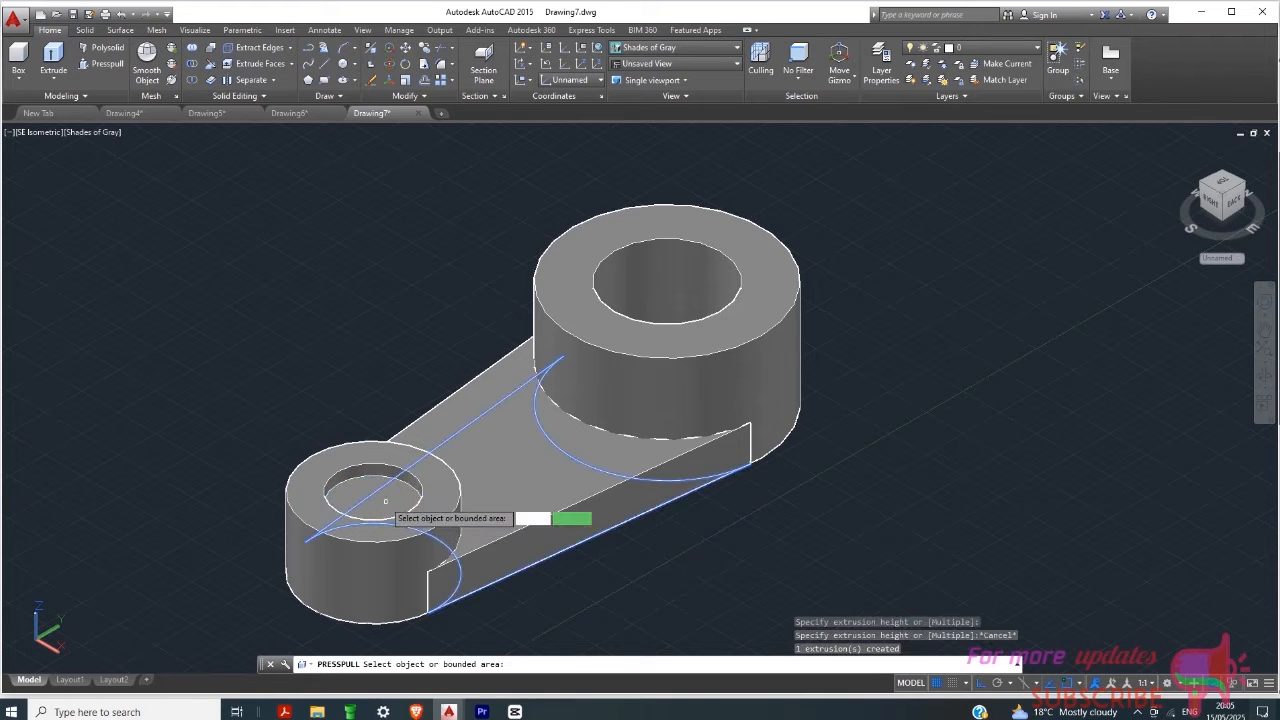
click(392, 507)
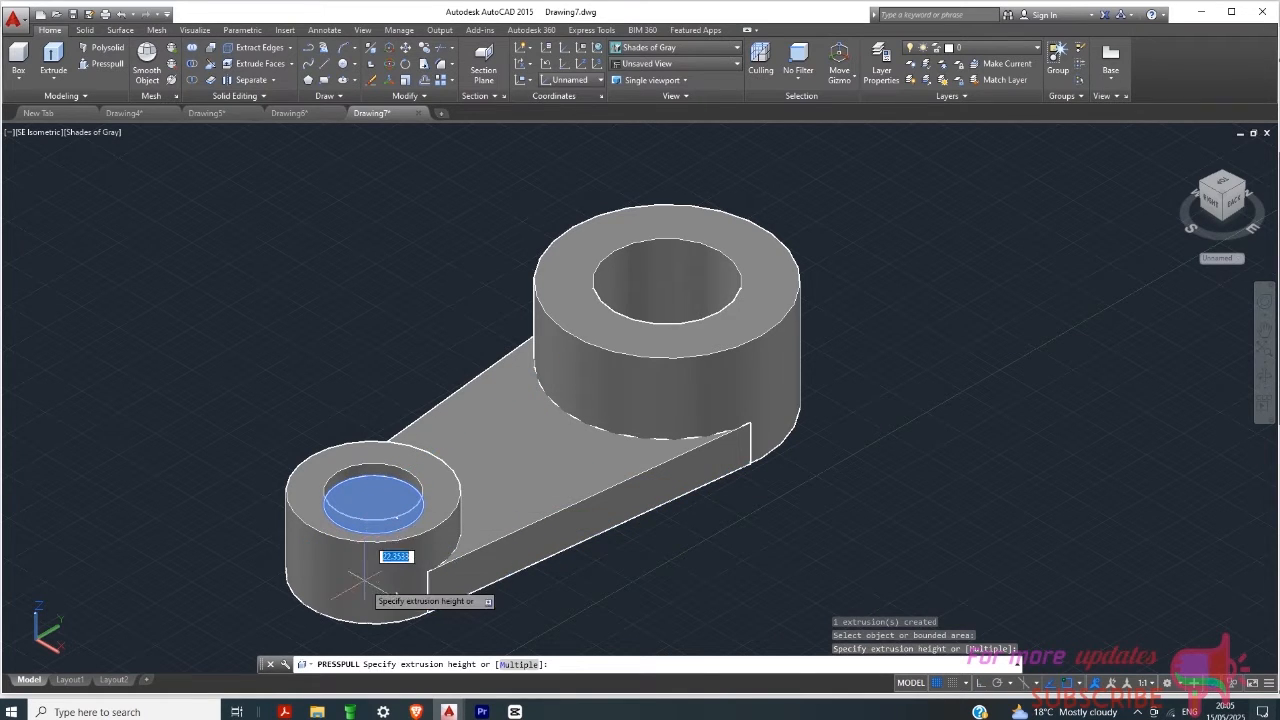
key(Escape)
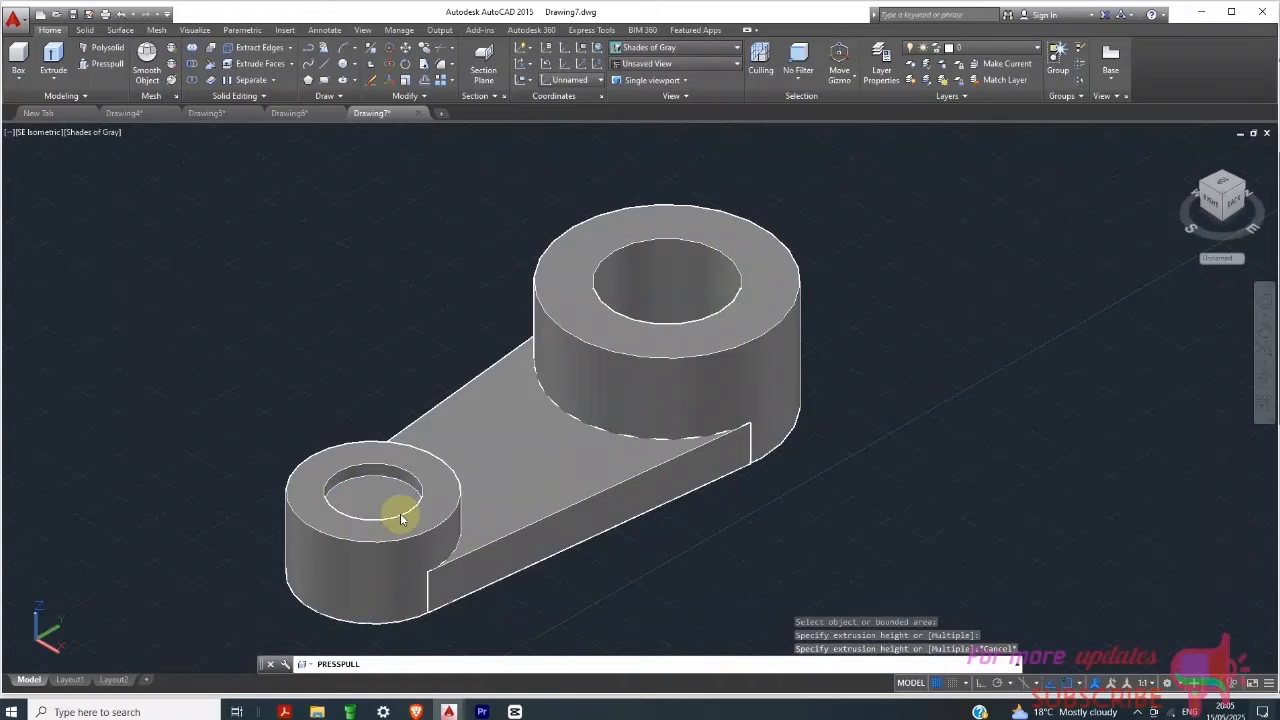
key(Escape)
Step: Erase the core cylinder inside the small boss to open its hole and inspect the result
click(385, 510)
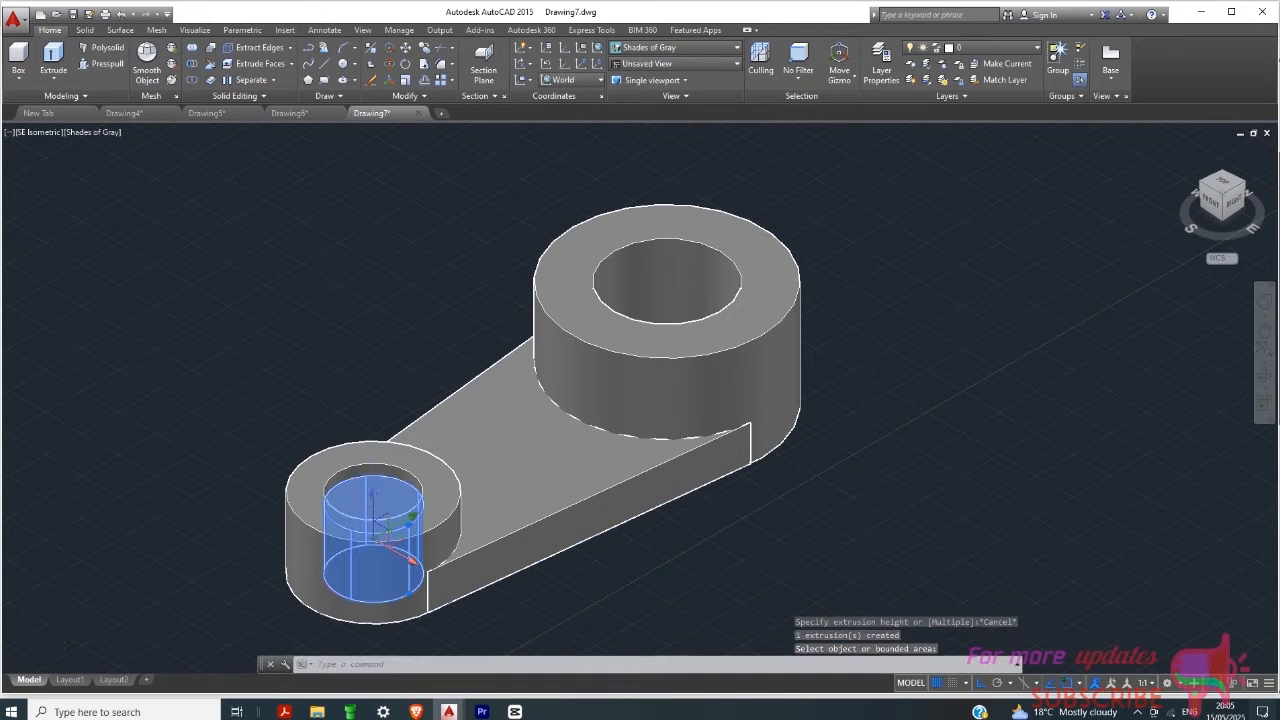
key(Delete)
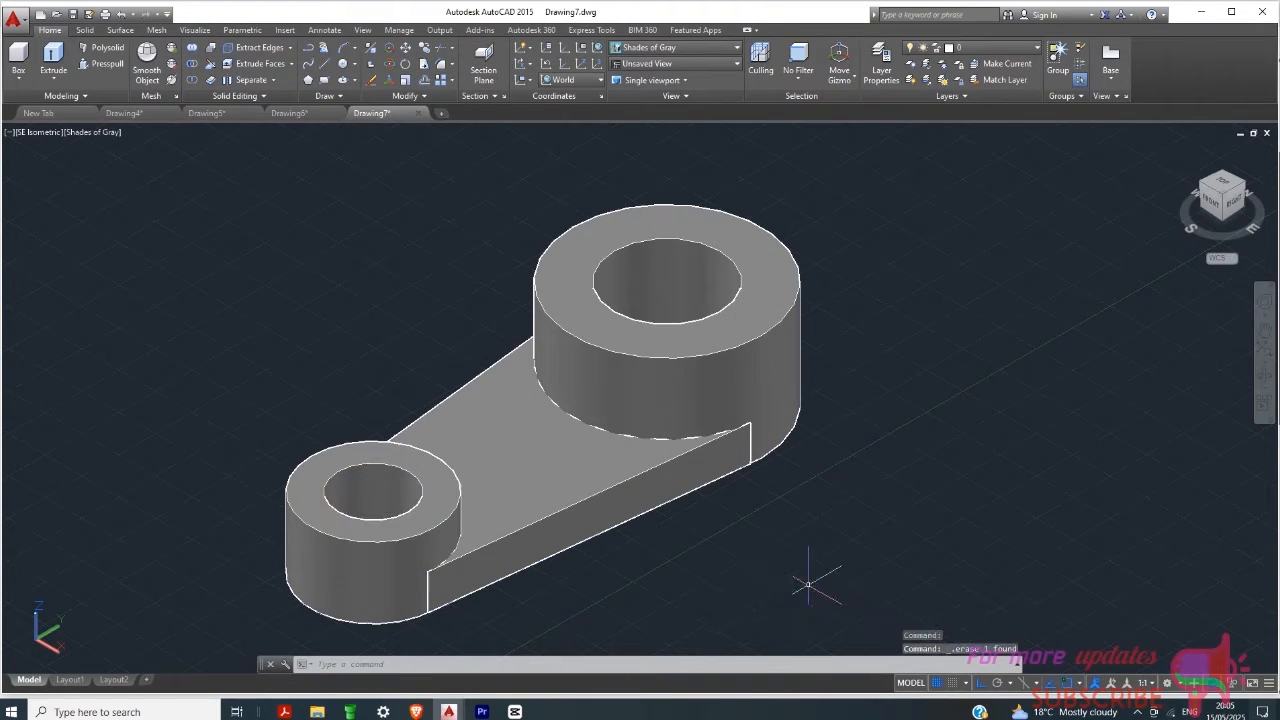
scroll(345, 475, up, 2)
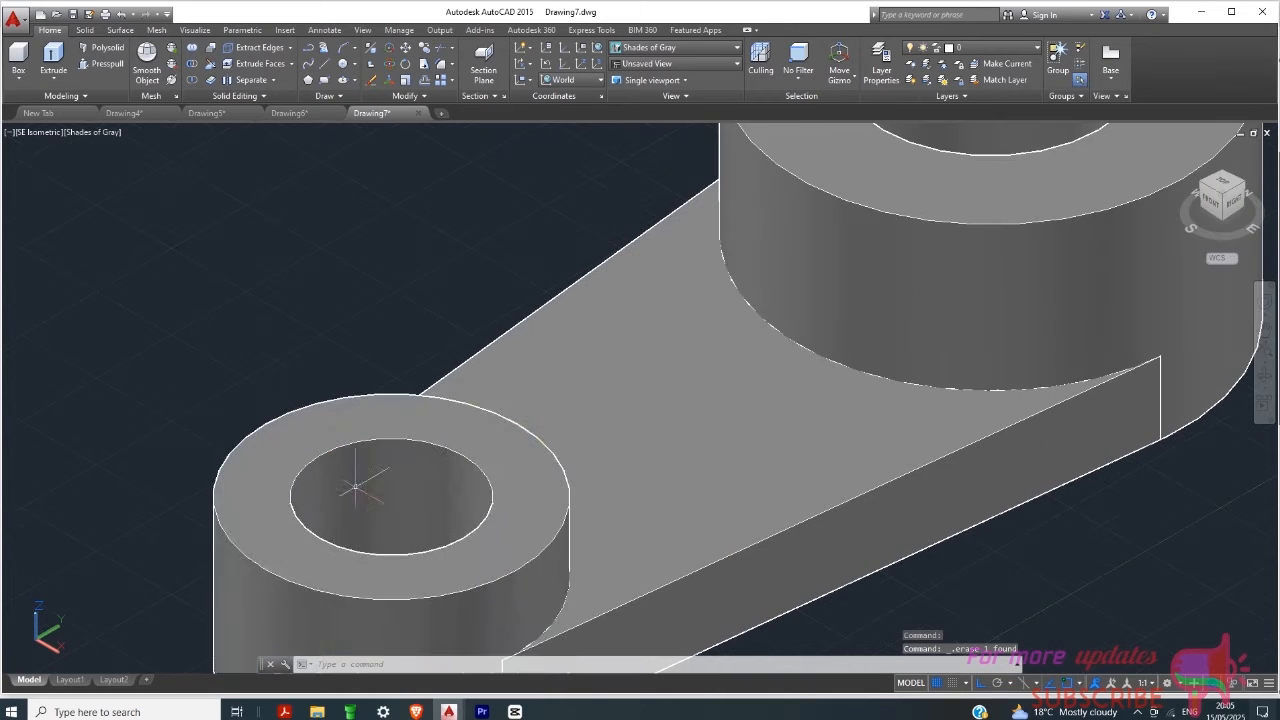
scroll(412, 460, down, 1)
scroll(519, 510, down, 2)
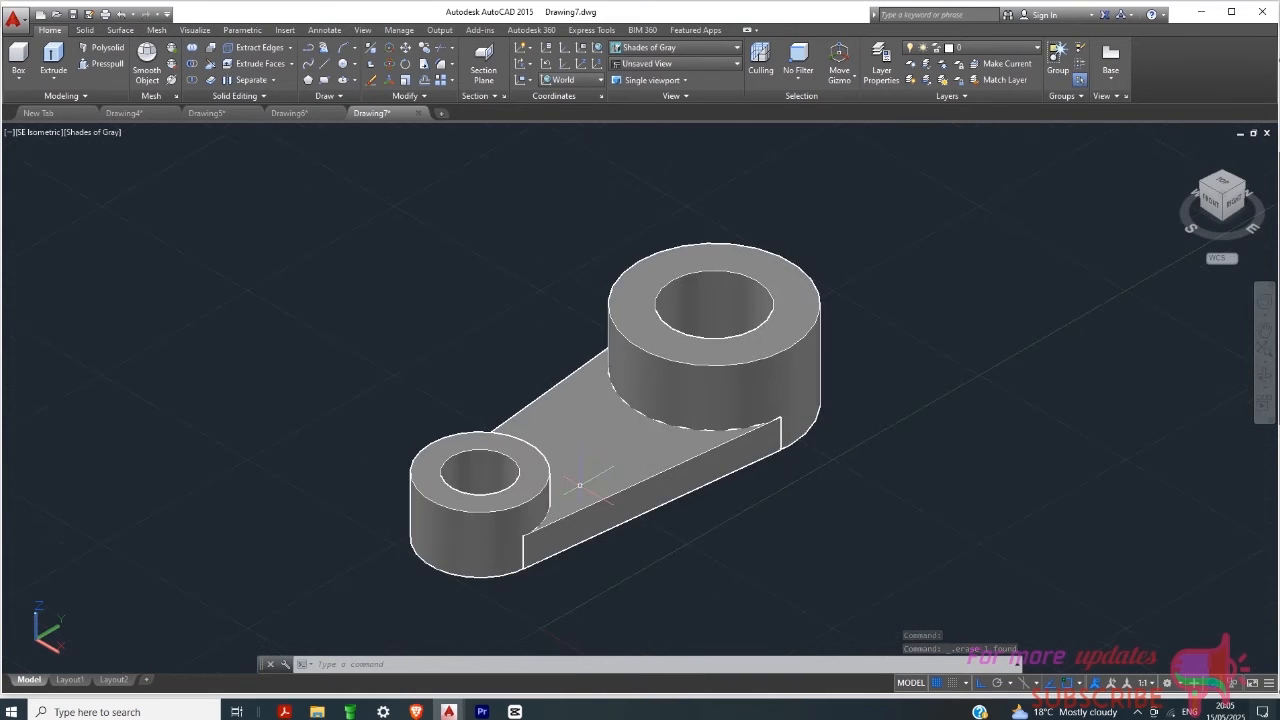
scroll(673, 408, up, 1)
scroll(610, 500, down, 2)
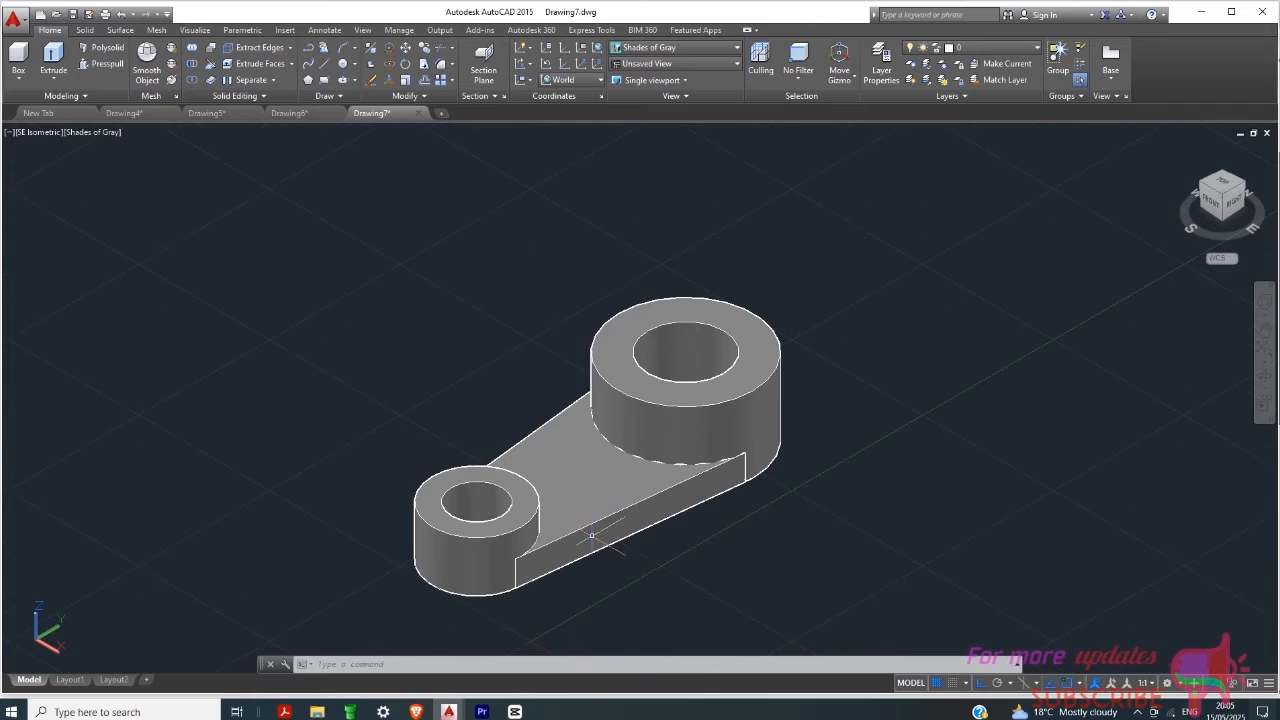
Step: Check the rib between the bosses in the Drawing6 reference image and set Drawing7 to the 2D Wireframe visual style
click(289, 114)
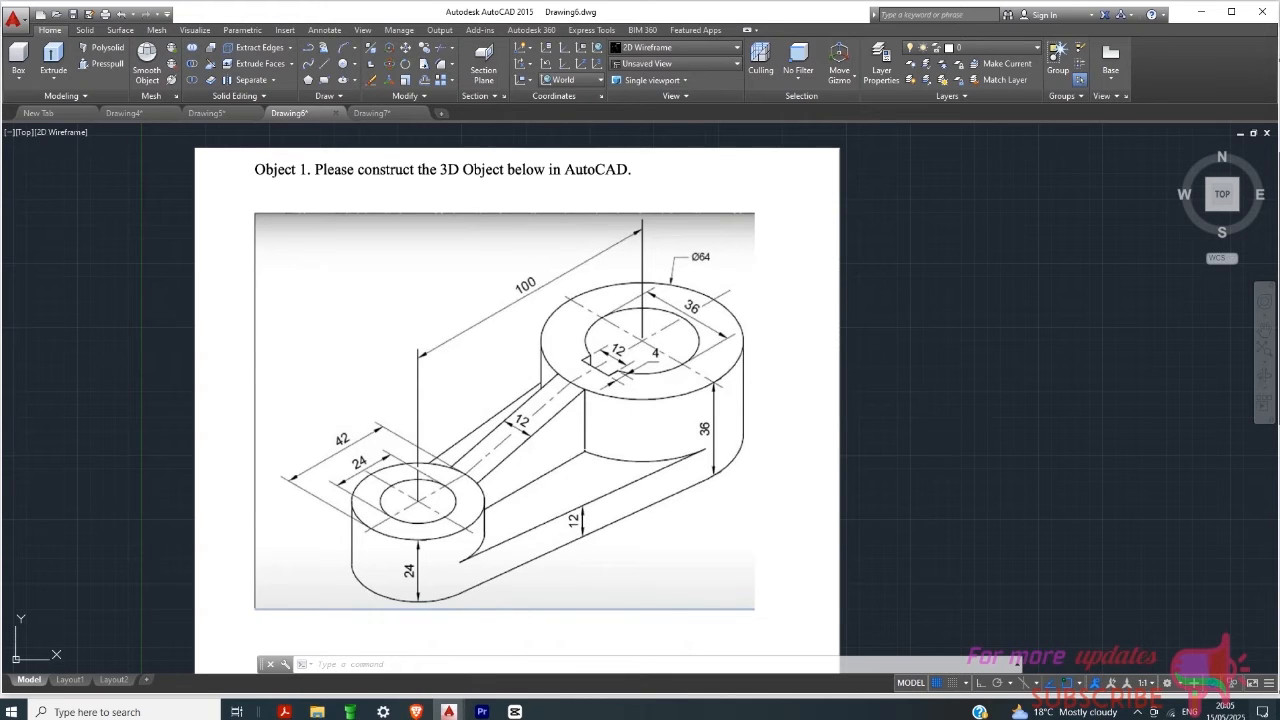
click(375, 113)
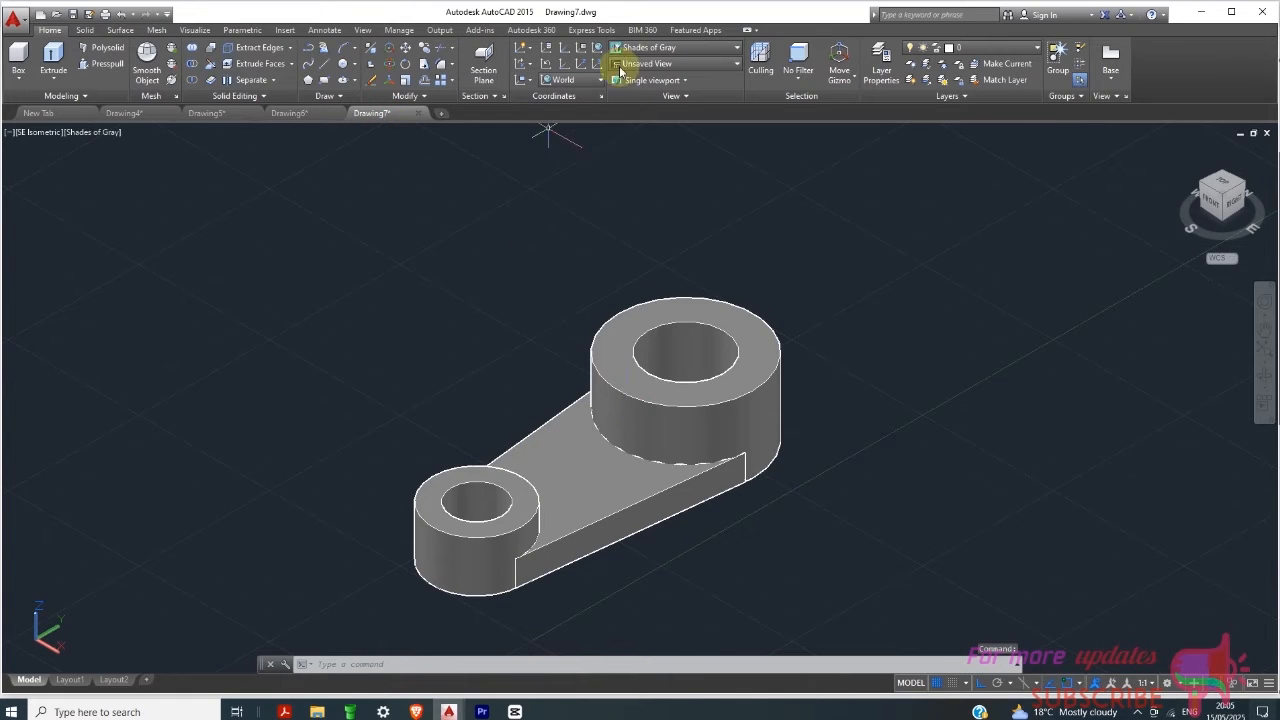
click(645, 47)
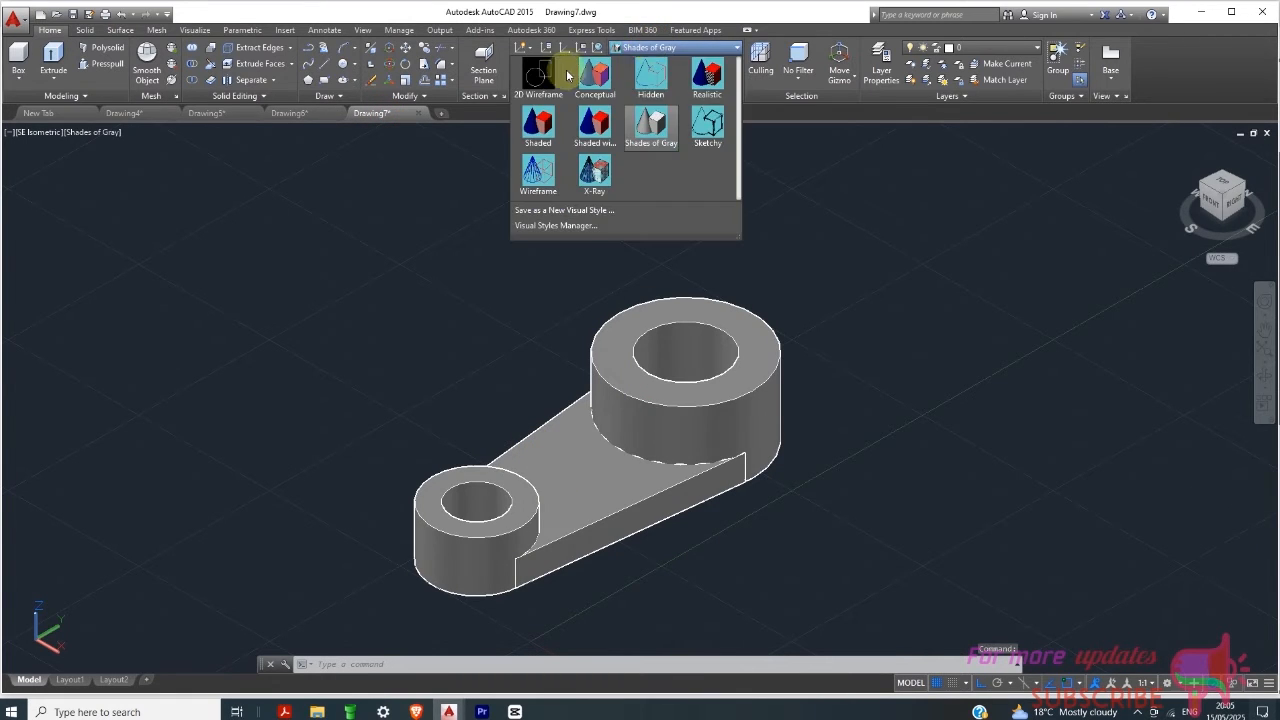
click(545, 78)
Step: Examine where the web meets both bosses in the wireframe model, including from the NE Isometric view
scroll(620, 440, up, 3)
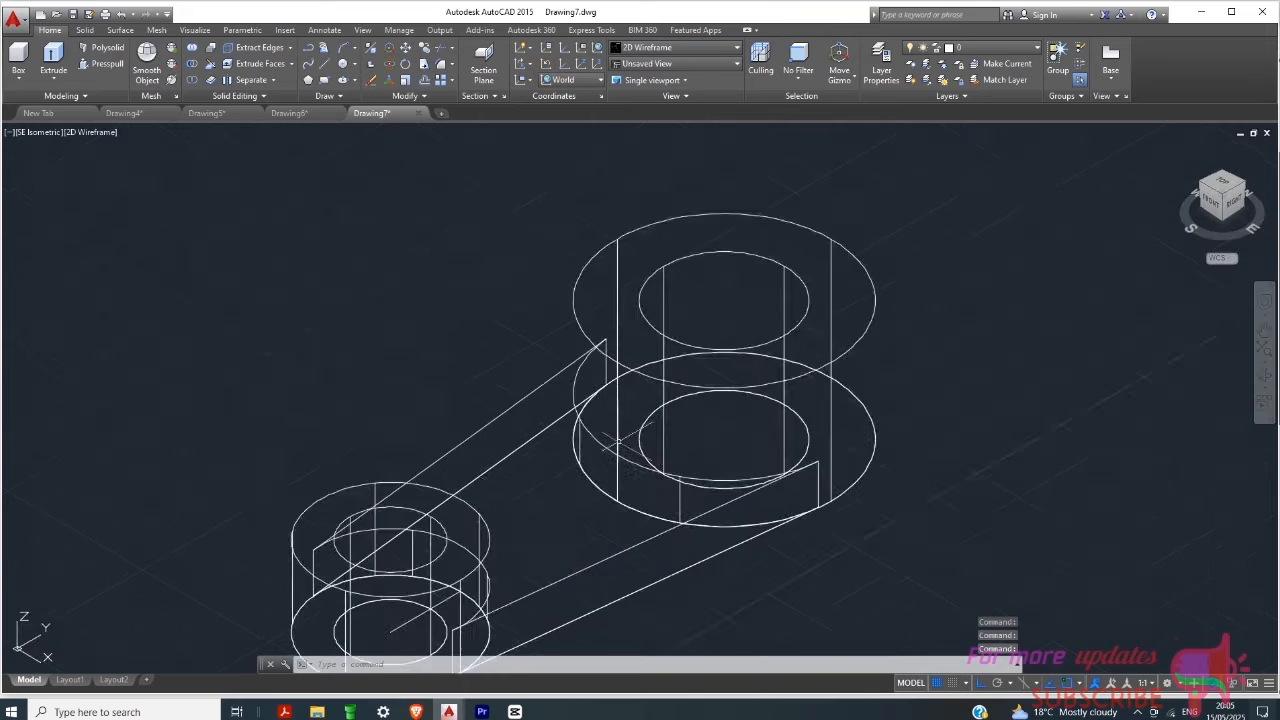
scroll(618, 440, up, 2)
scroll(643, 335, down, 2)
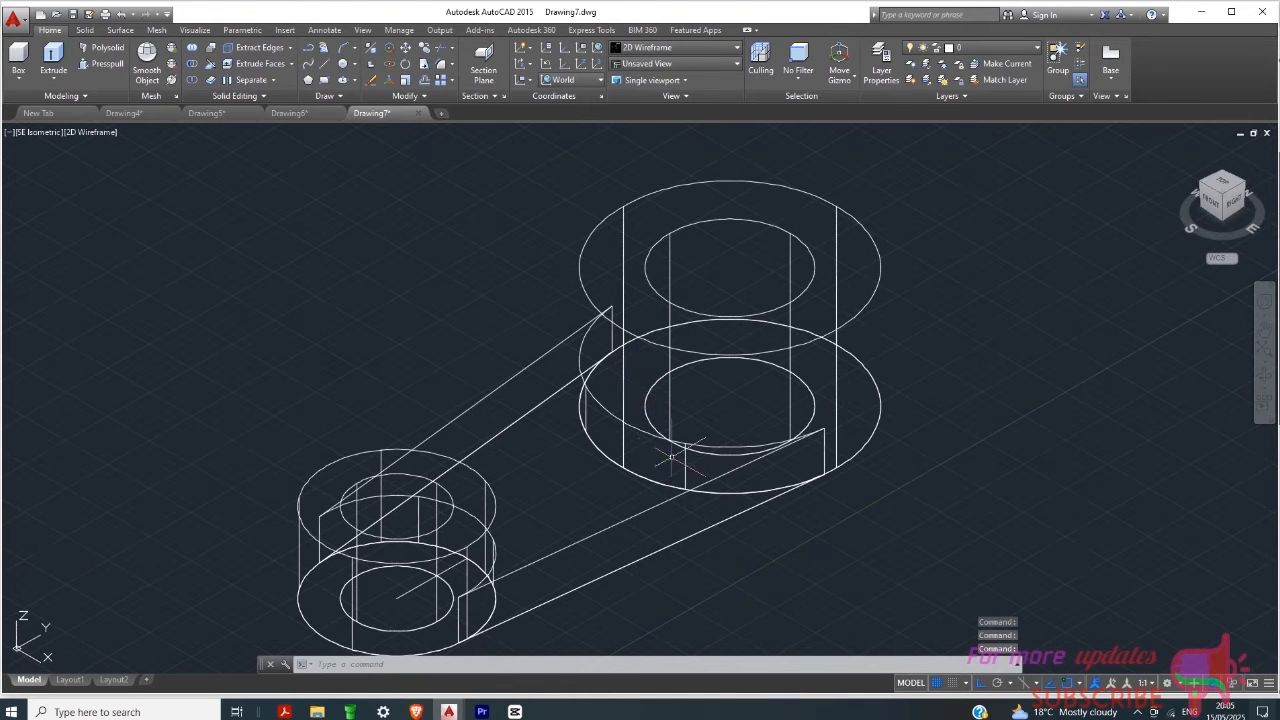
scroll(640, 465, down, 1)
scroll(519, 487, up, 3)
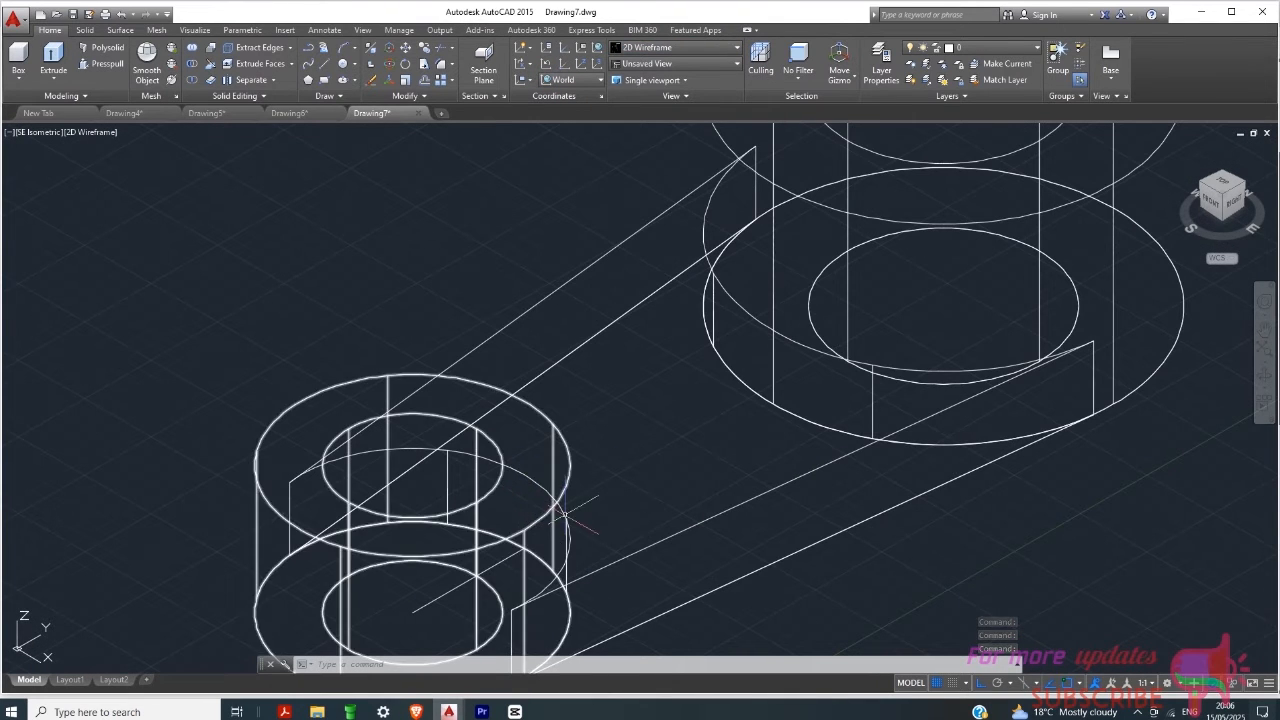
scroll(608, 494, down, 2)
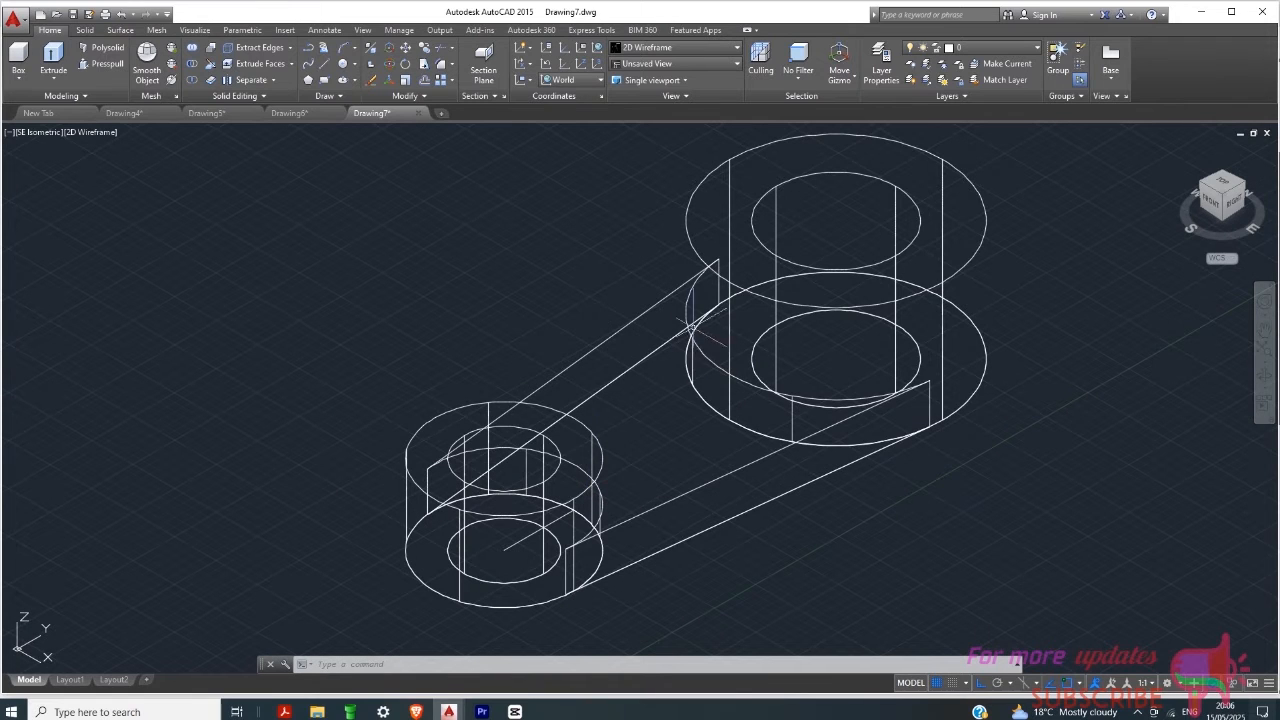
scroll(721, 300, down, 2)
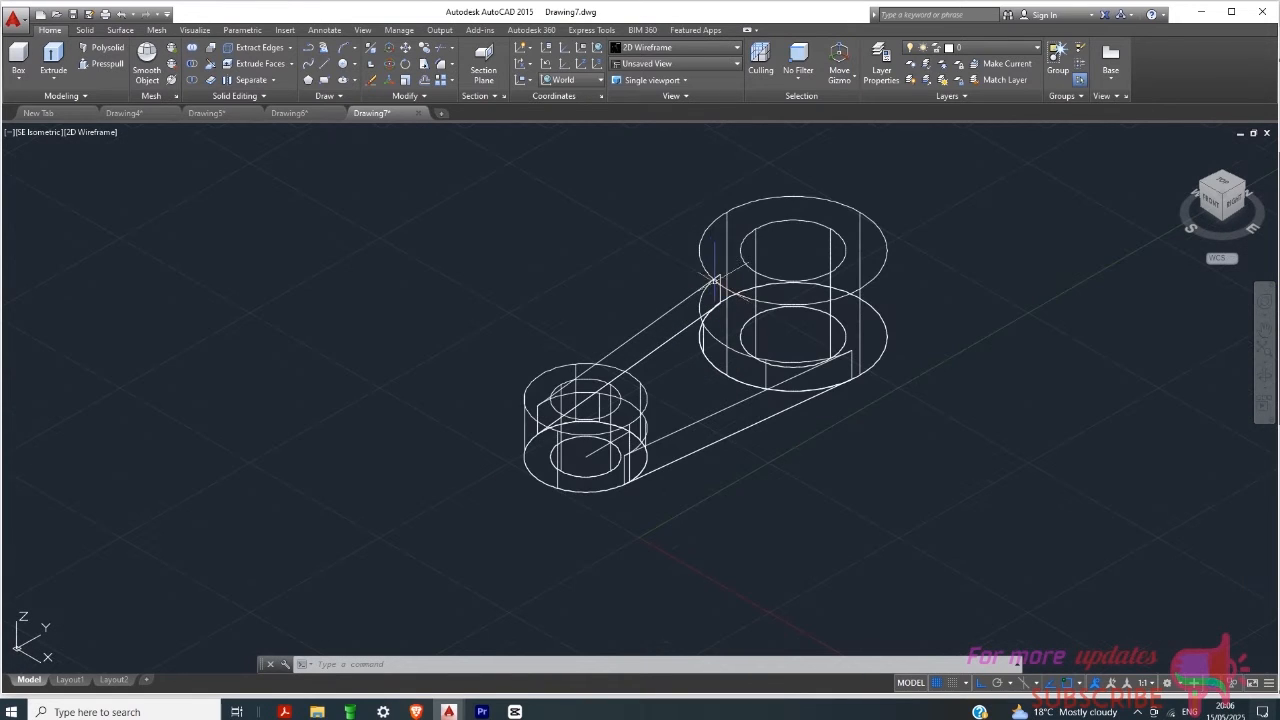
click(668, 63)
click(664, 190)
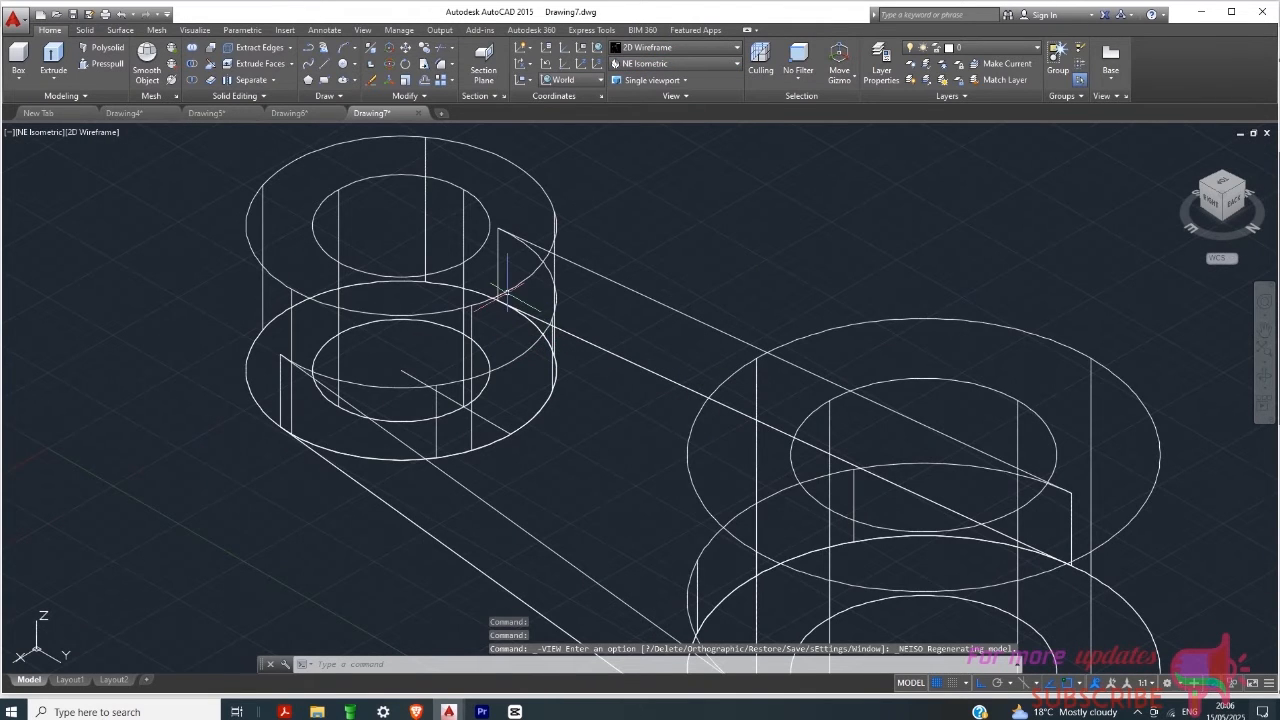
scroll(509, 388, down, 2)
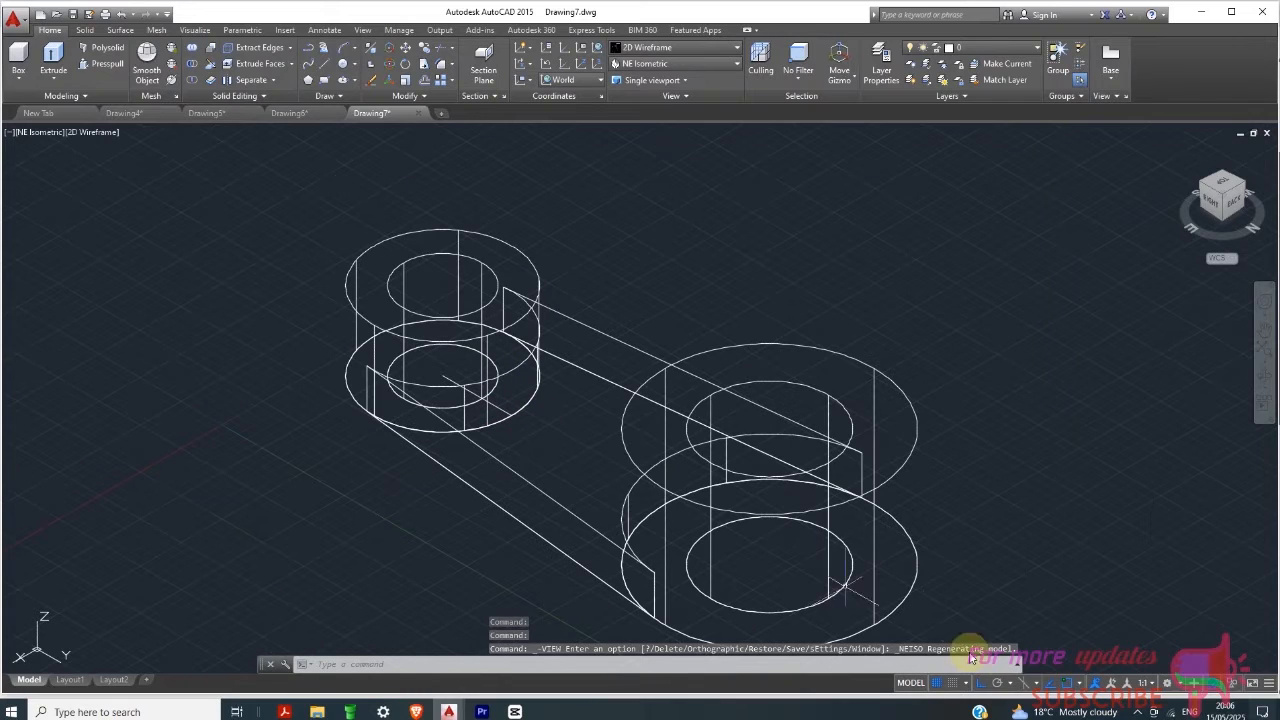
Step: Turn off the Tangent object snap and restore the SE Isometric view
click(1075, 690)
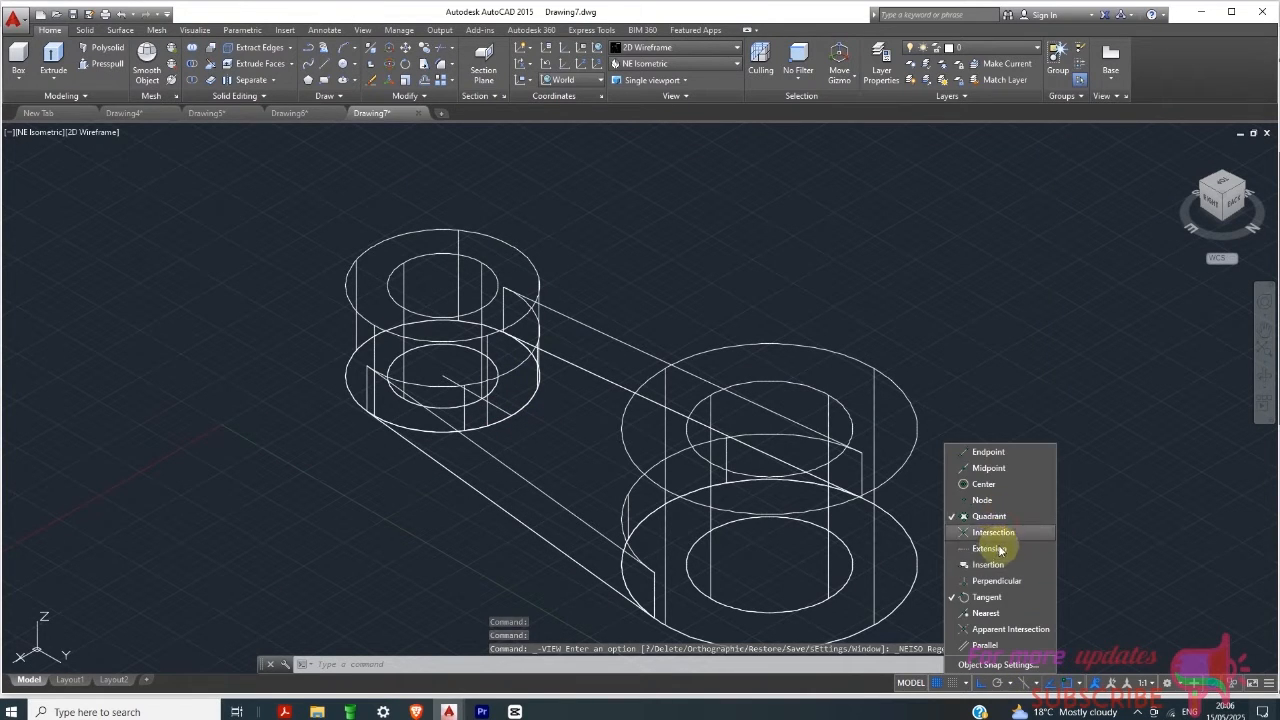
click(1034, 607)
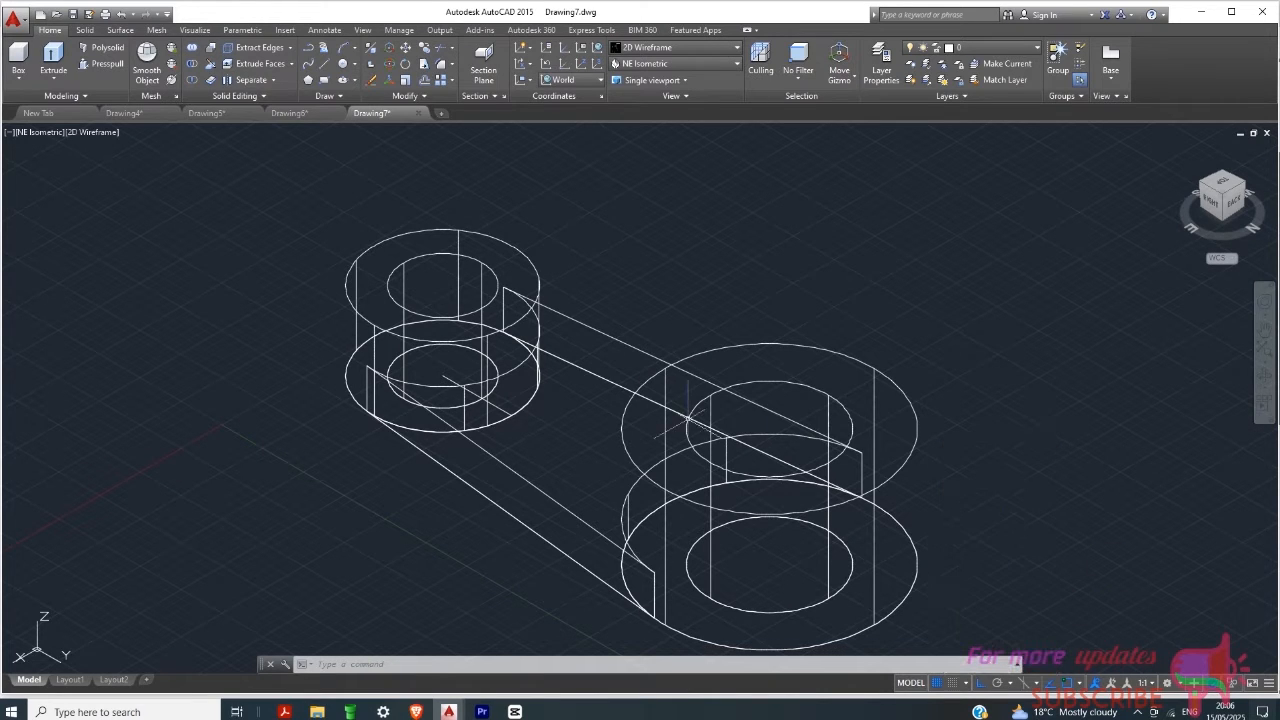
click(688, 63)
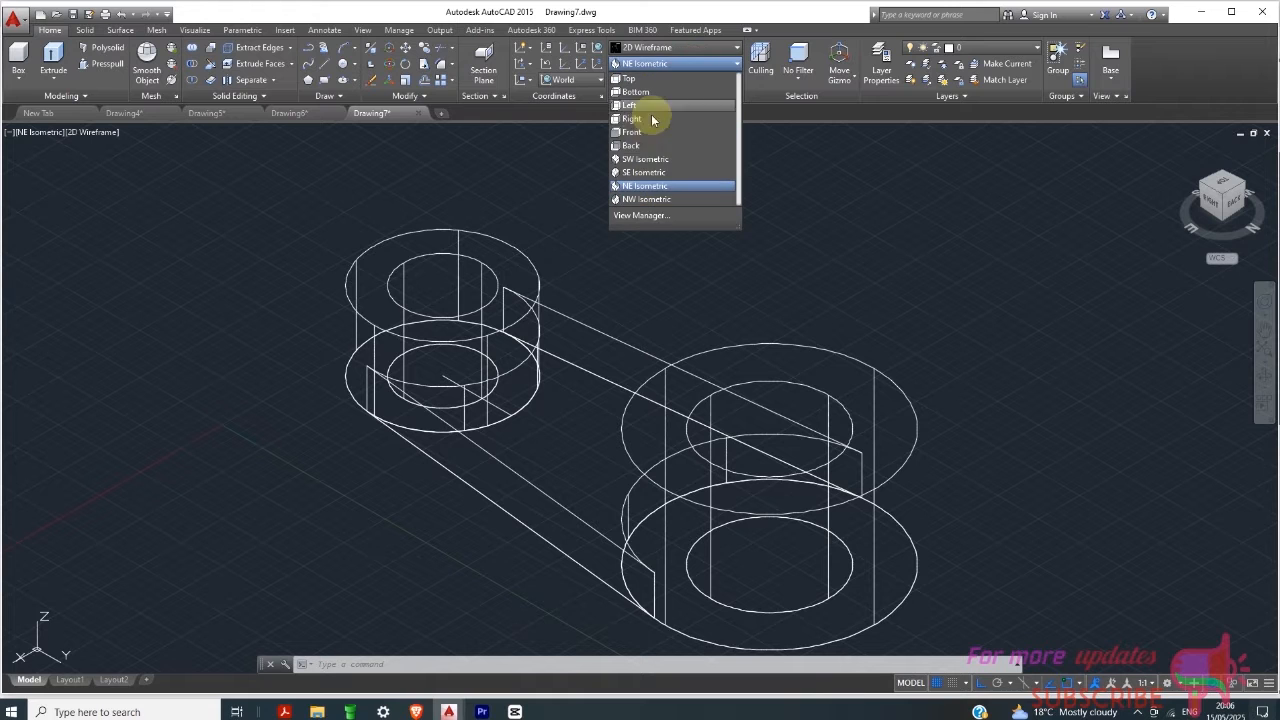
click(640, 172)
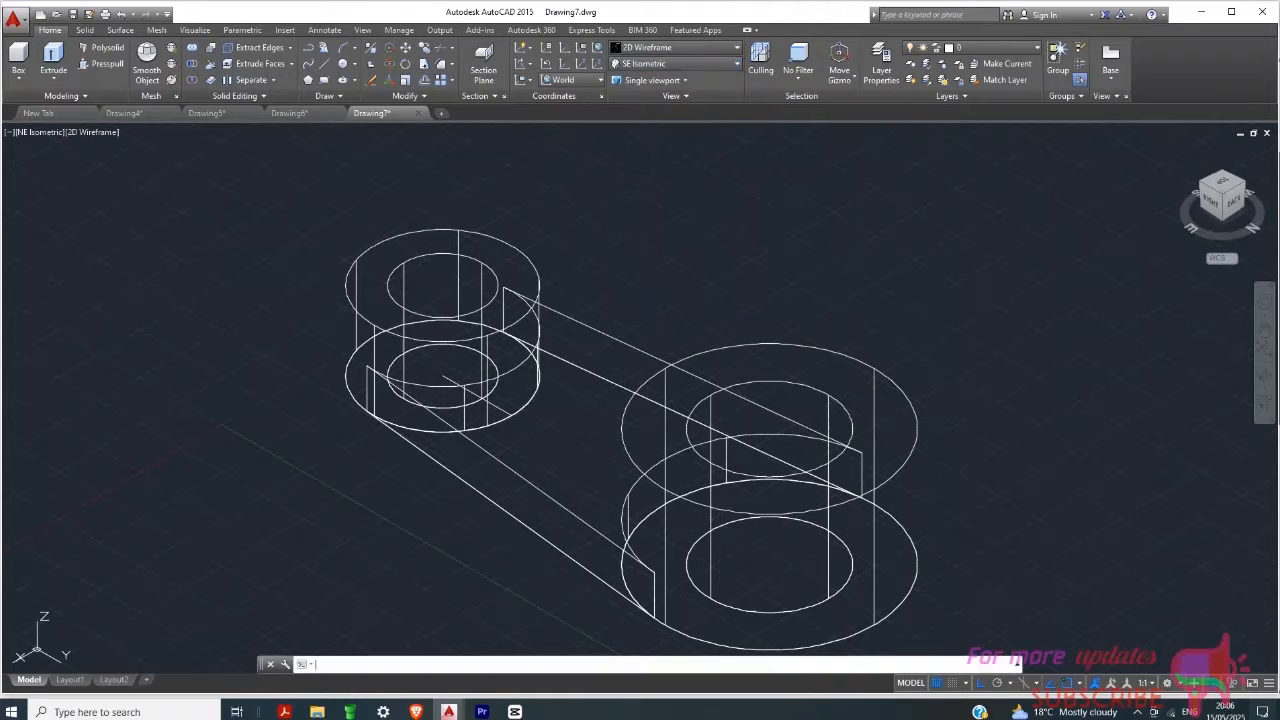
Step: Draw a closed four-line rib profile between the facing quadrants of both bosses, from the web's top face up to each boss's top edge
click(308, 48)
scroll(737, 394, up, 2)
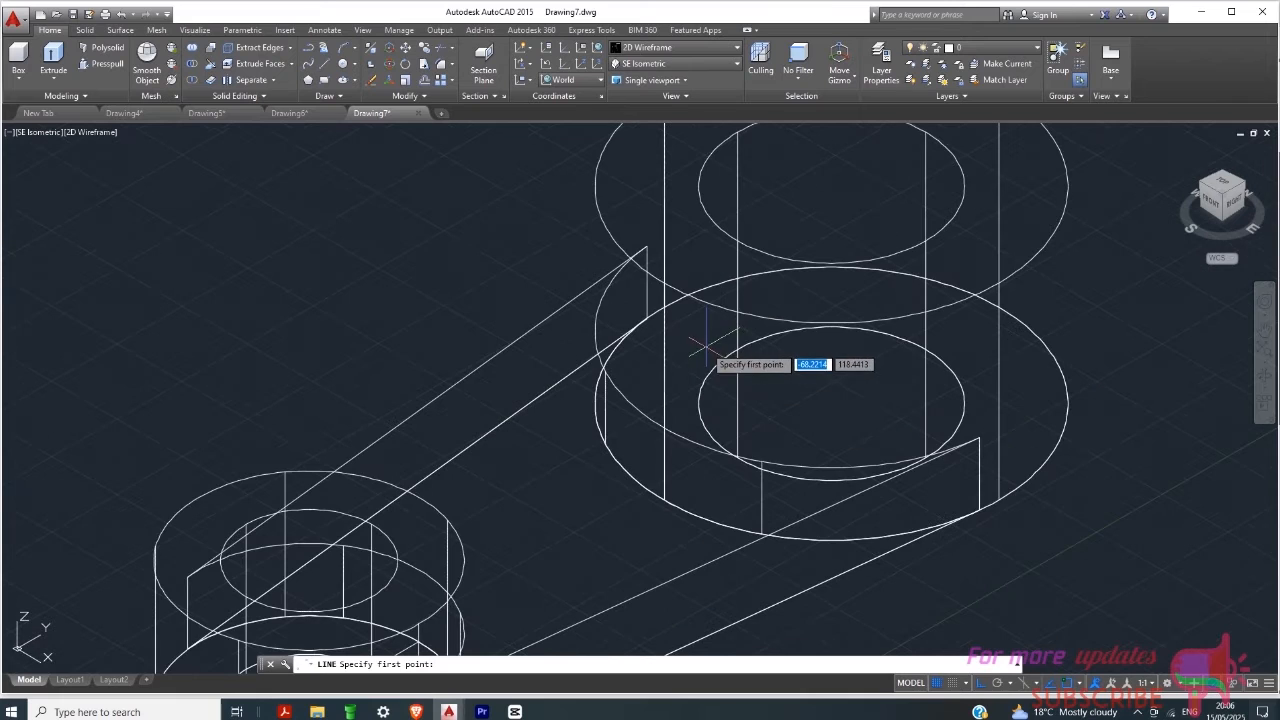
click(664, 284)
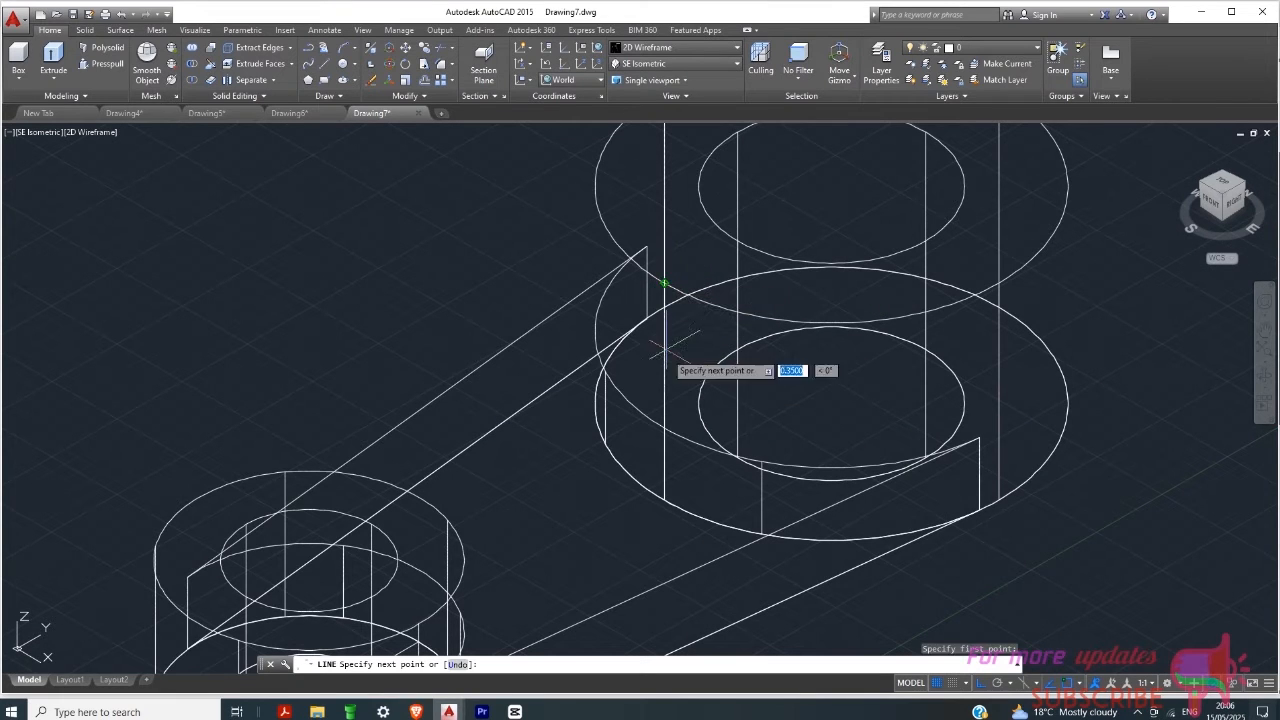
click(664, 429)
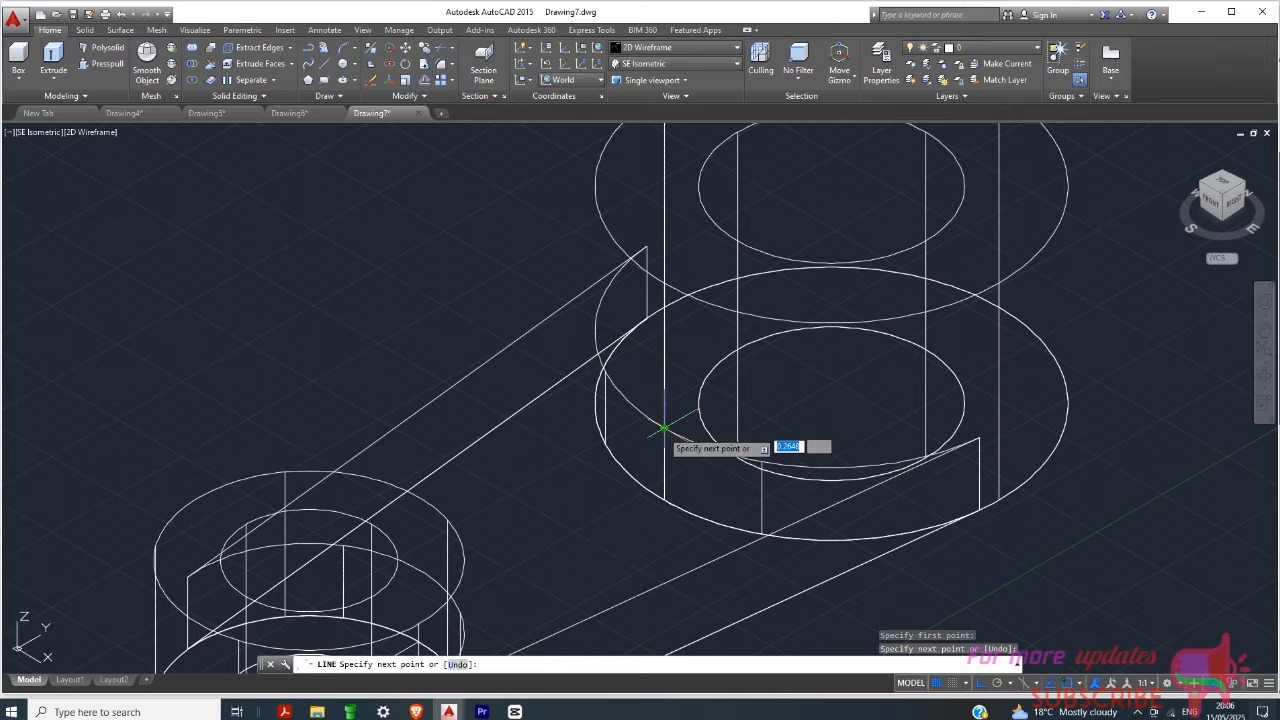
click(425, 566)
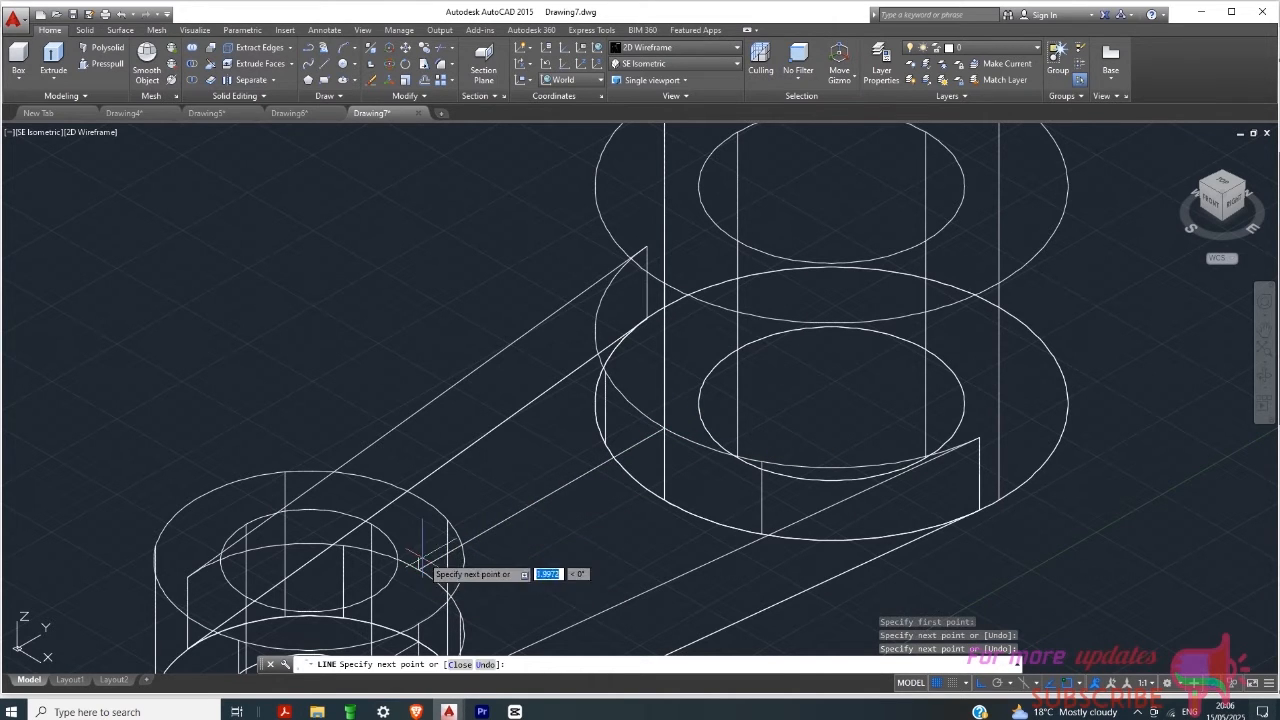
click(419, 500)
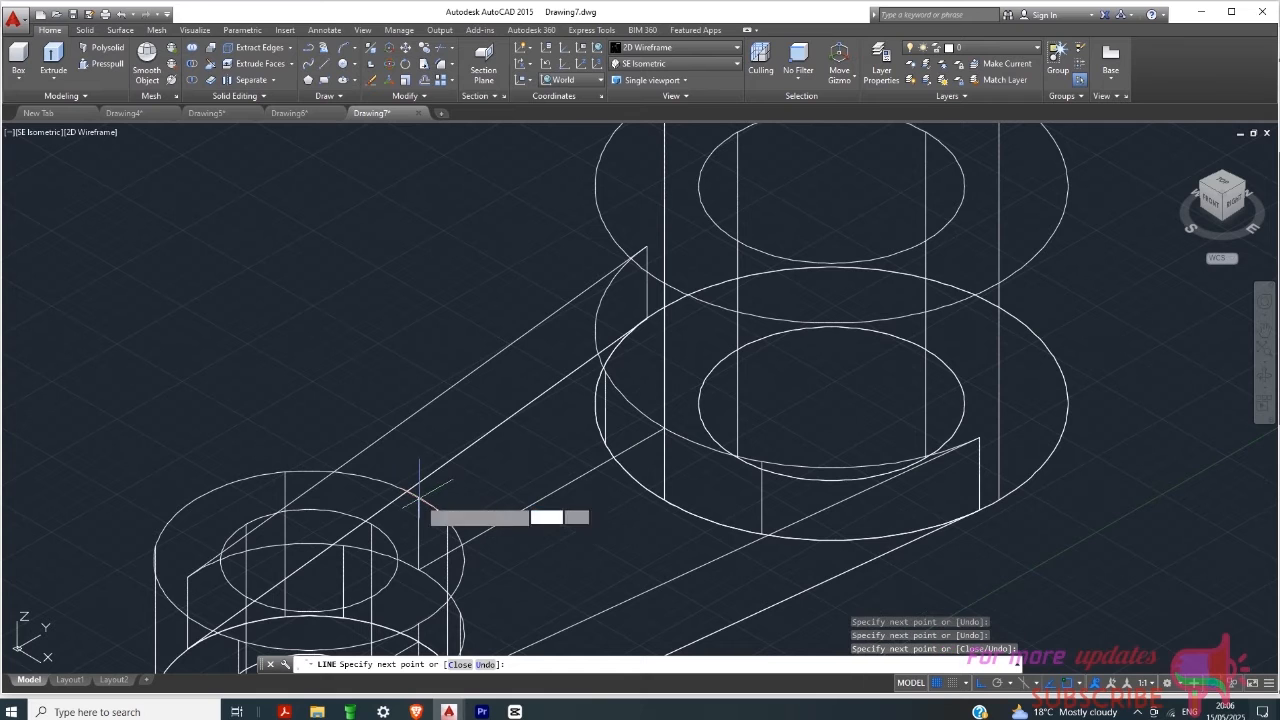
click(664, 284)
right_click(709, 345)
click(737, 360)
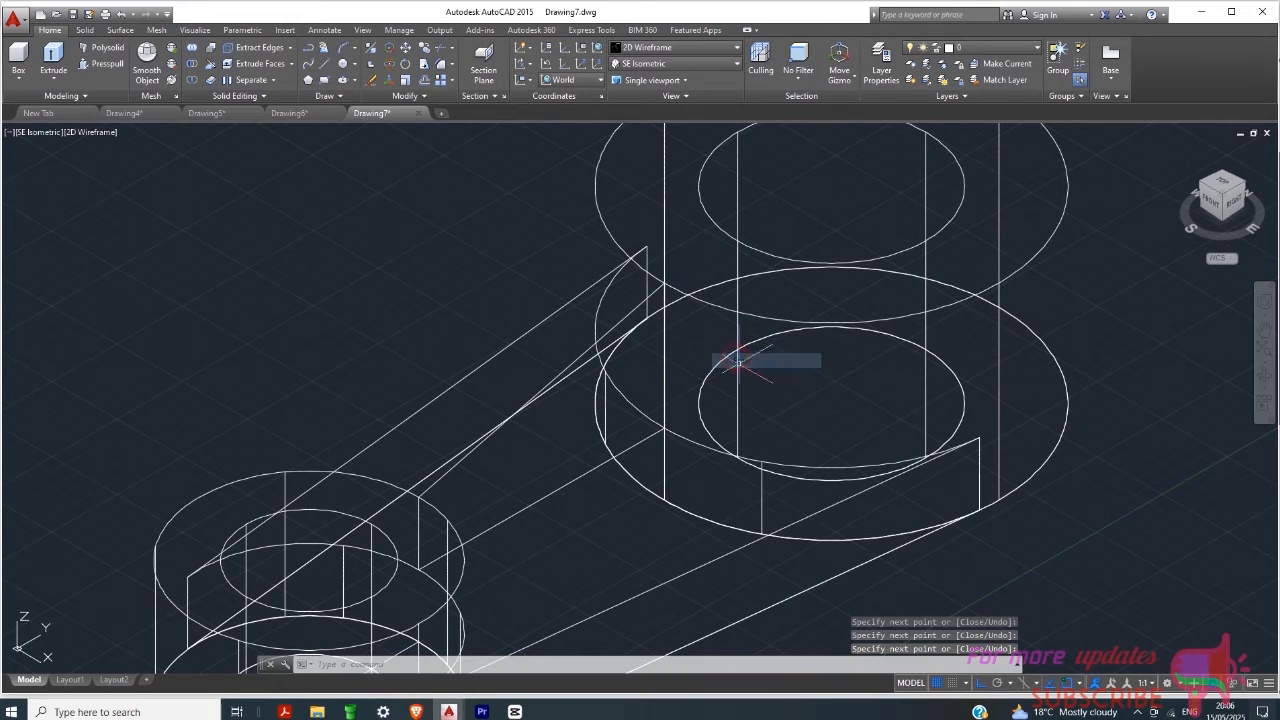
Step: Move the four rib profile lines off the lever into the empty space beside it
click(553, 494)
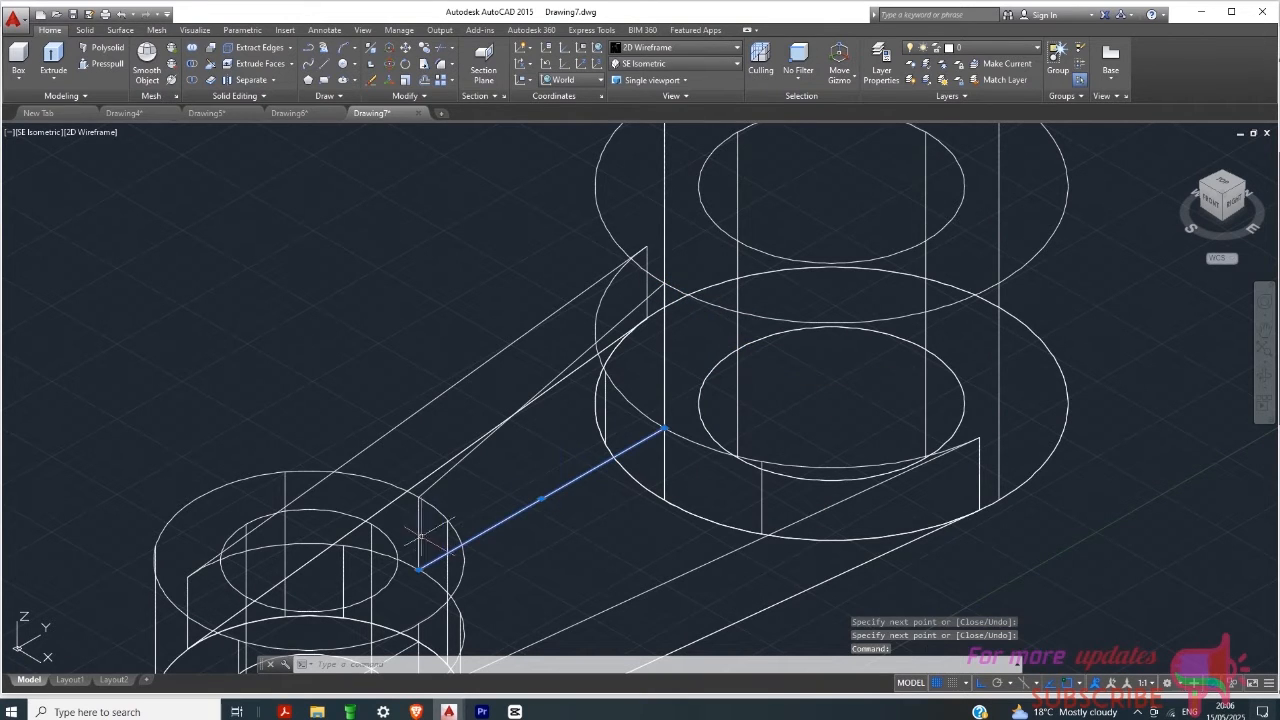
click(461, 460)
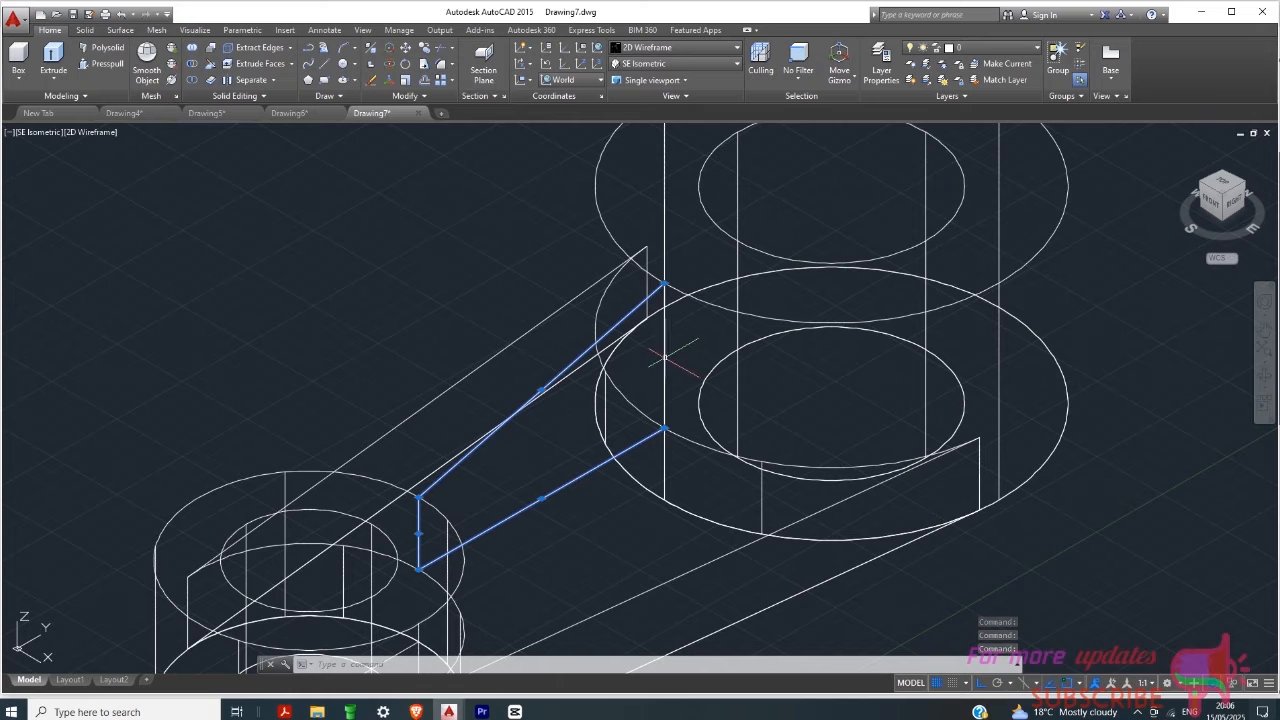
scroll(579, 355, down, 3)
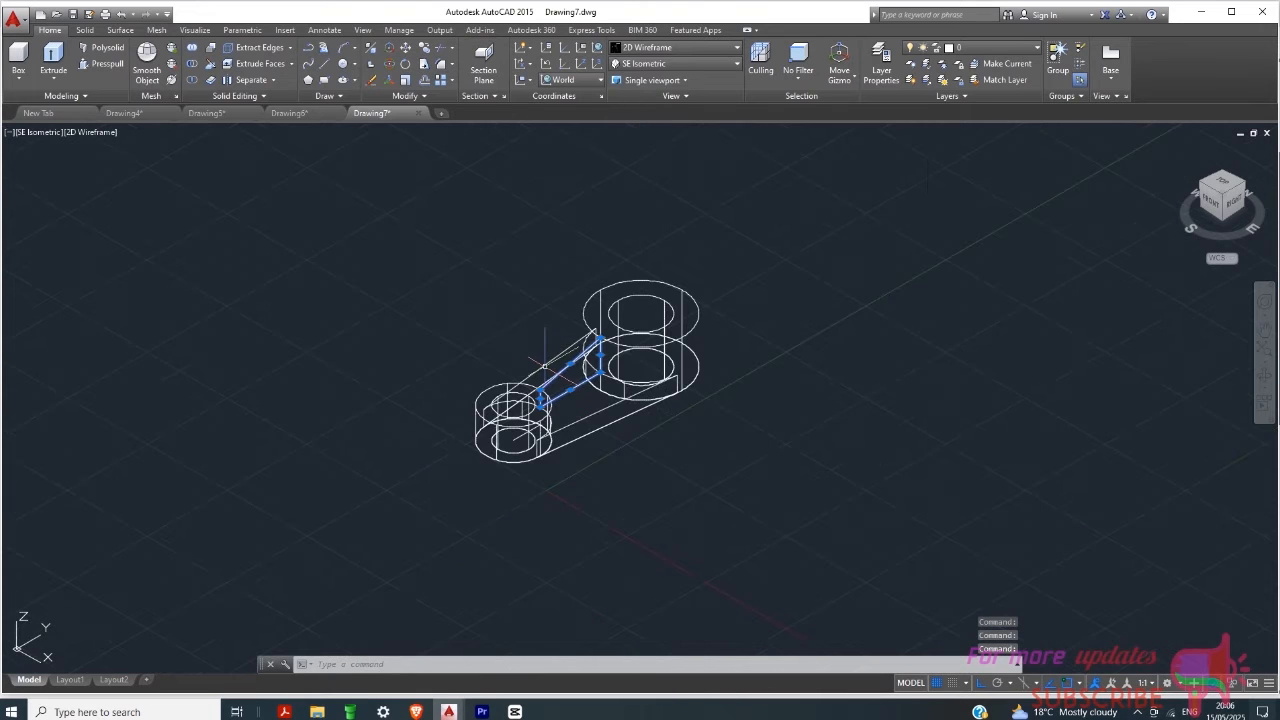
click(391, 52)
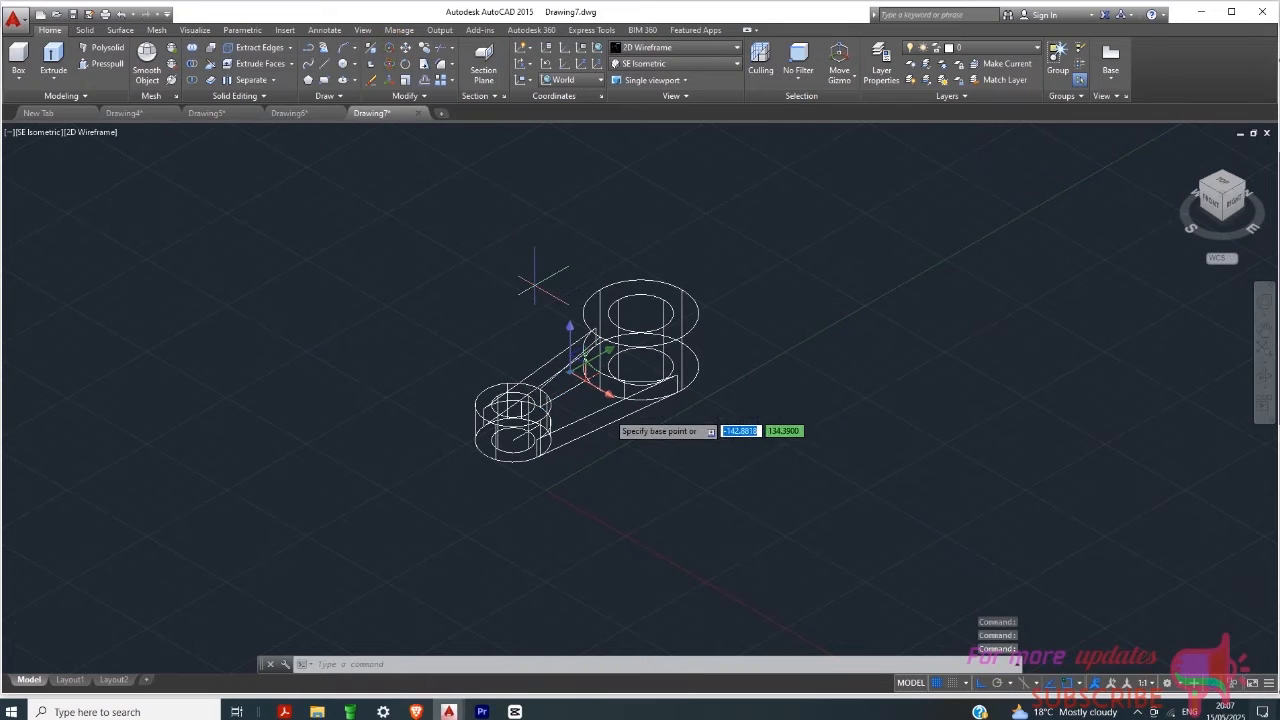
click(587, 419)
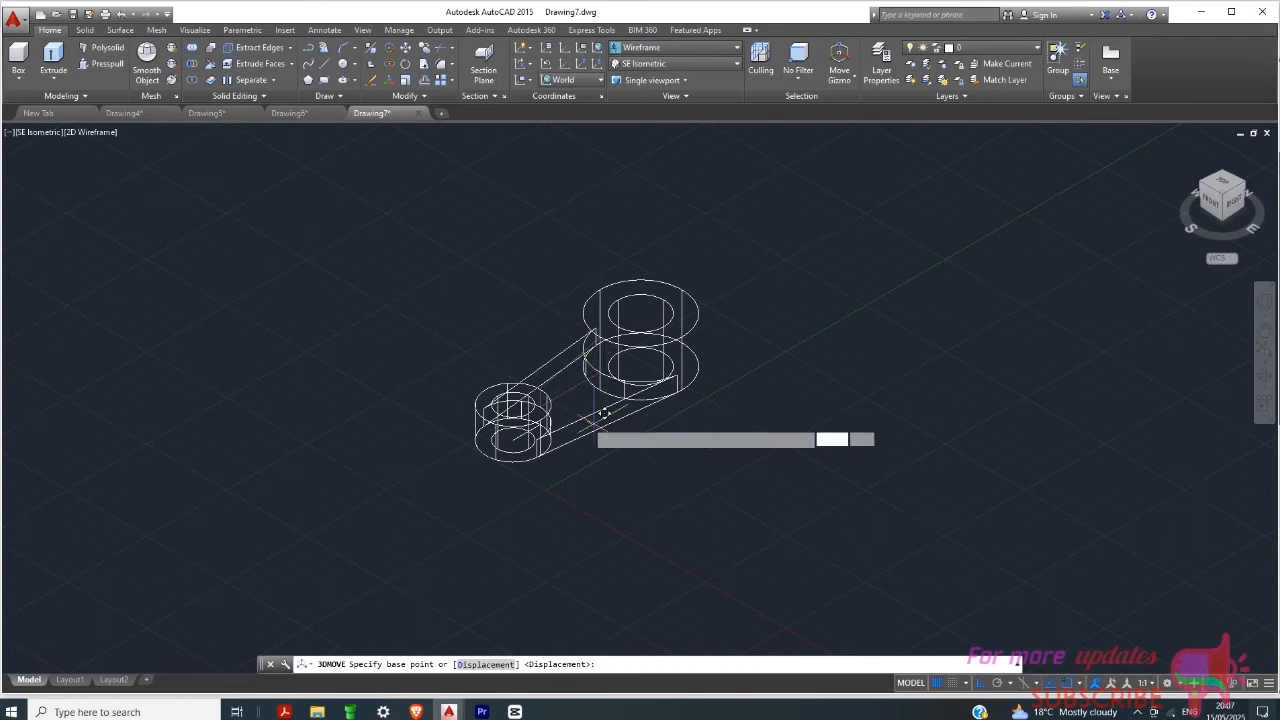
click(825, 520)
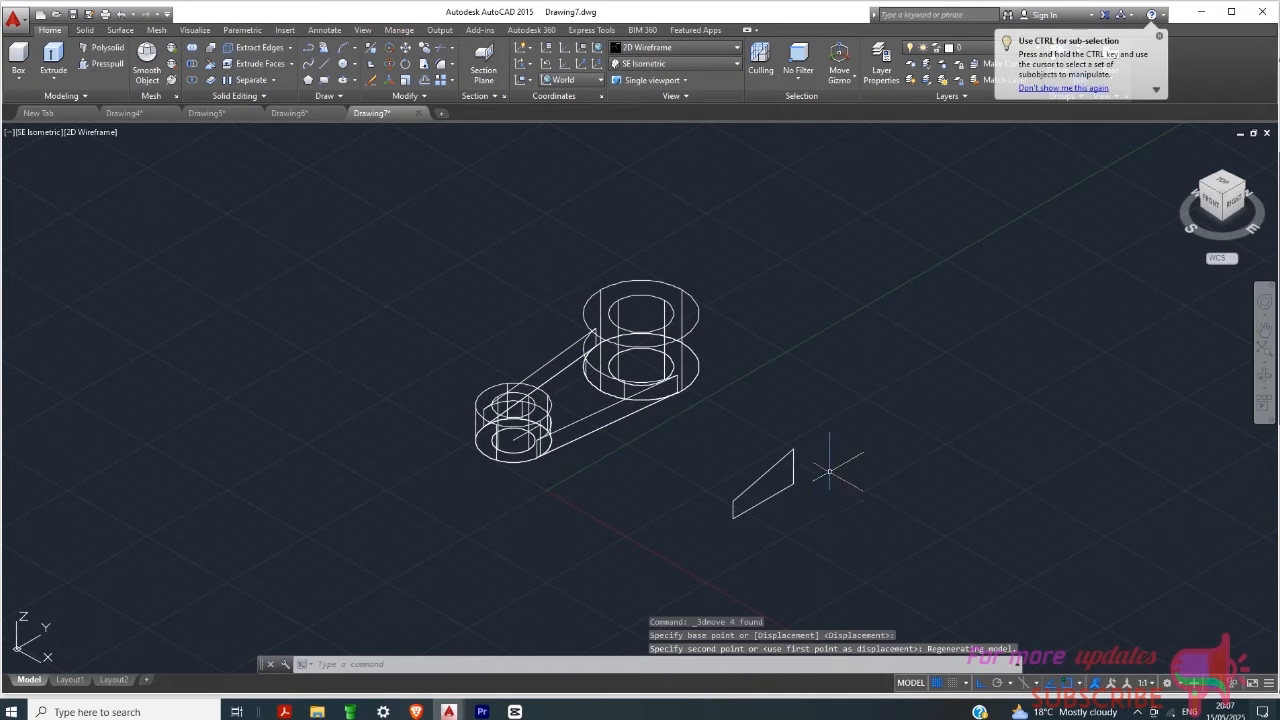
Step: Join the four moved rib profile lines into one closed polyline
click(873, 392)
click(730, 560)
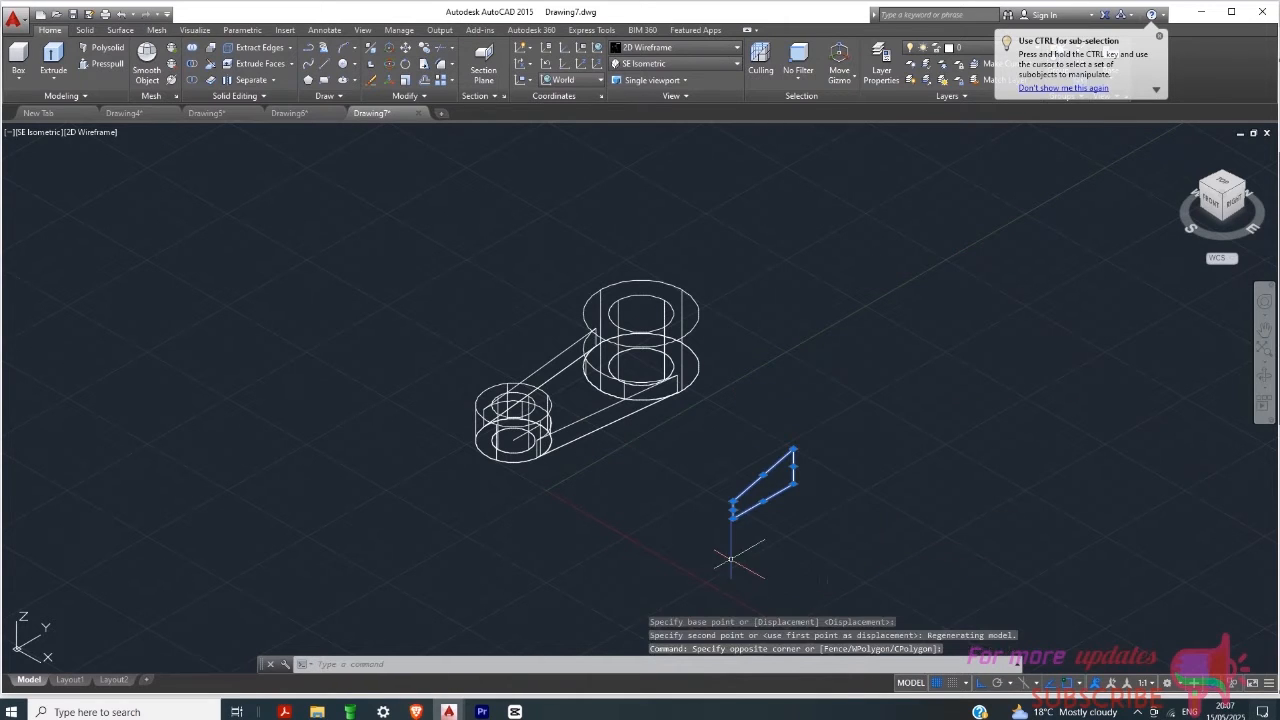
text(j)
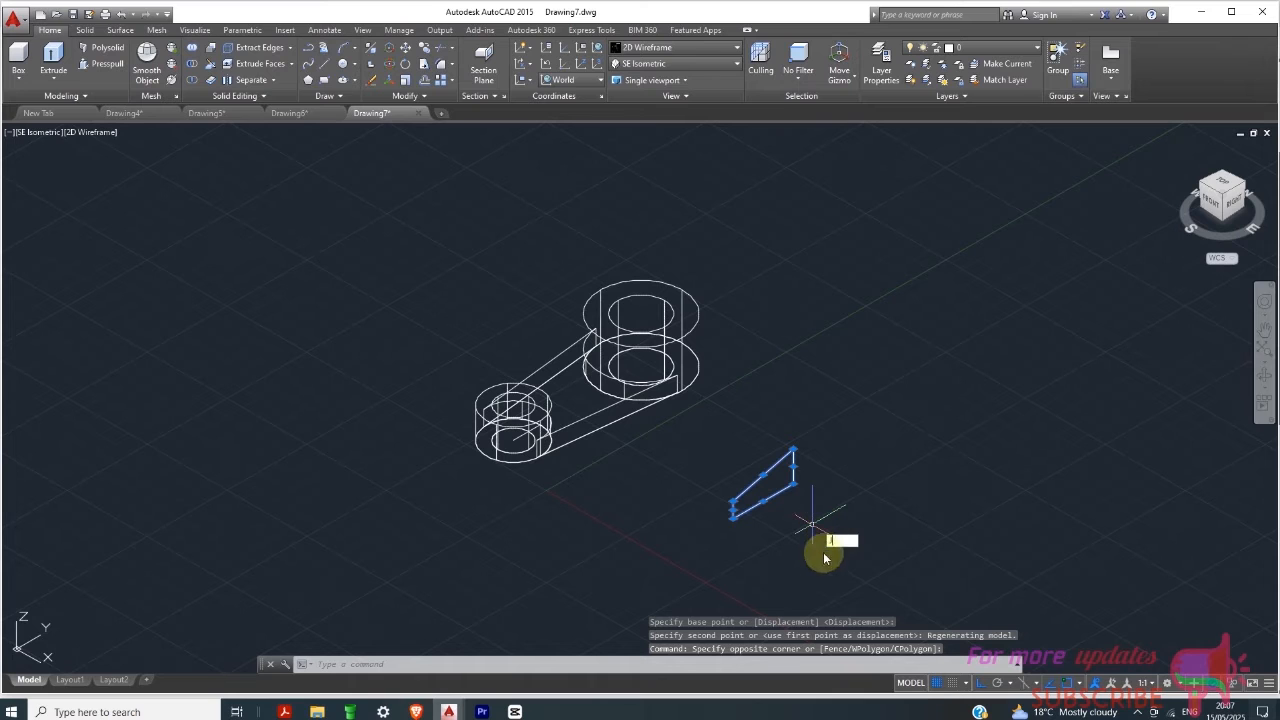
click(858, 554)
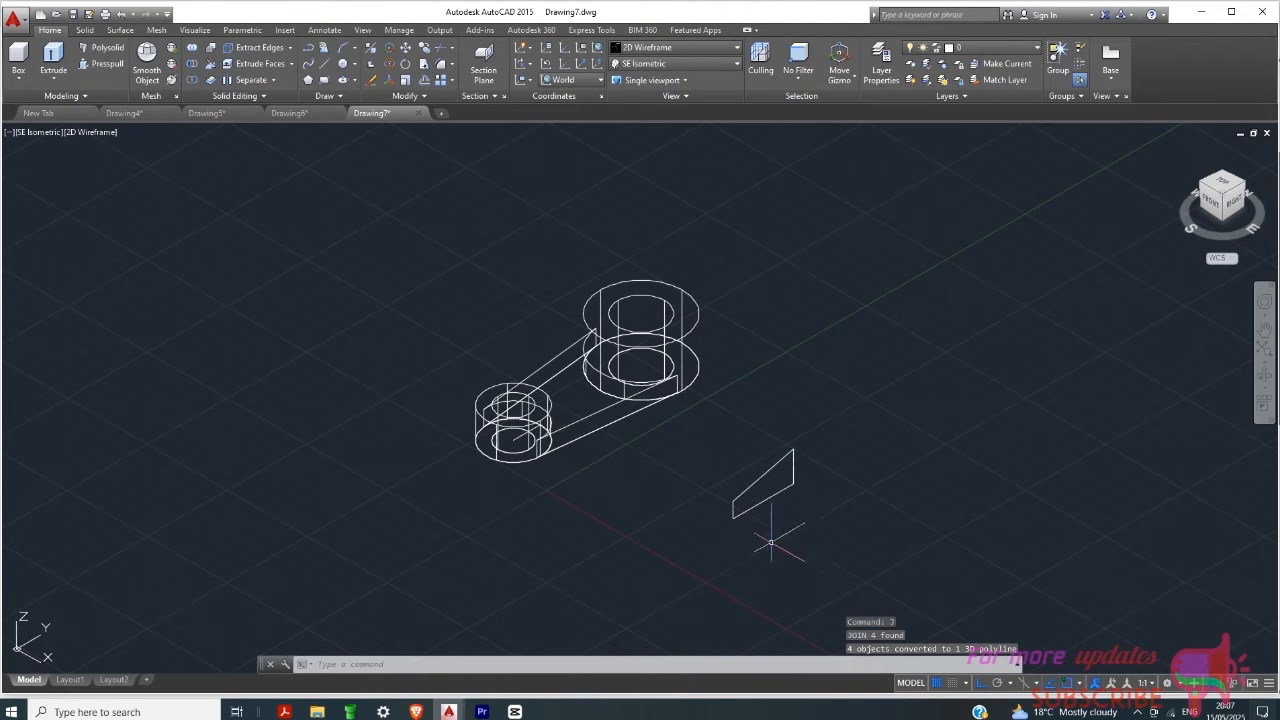
Step: Press-pull the joined rib profile 12 into a solid
click(108, 64)
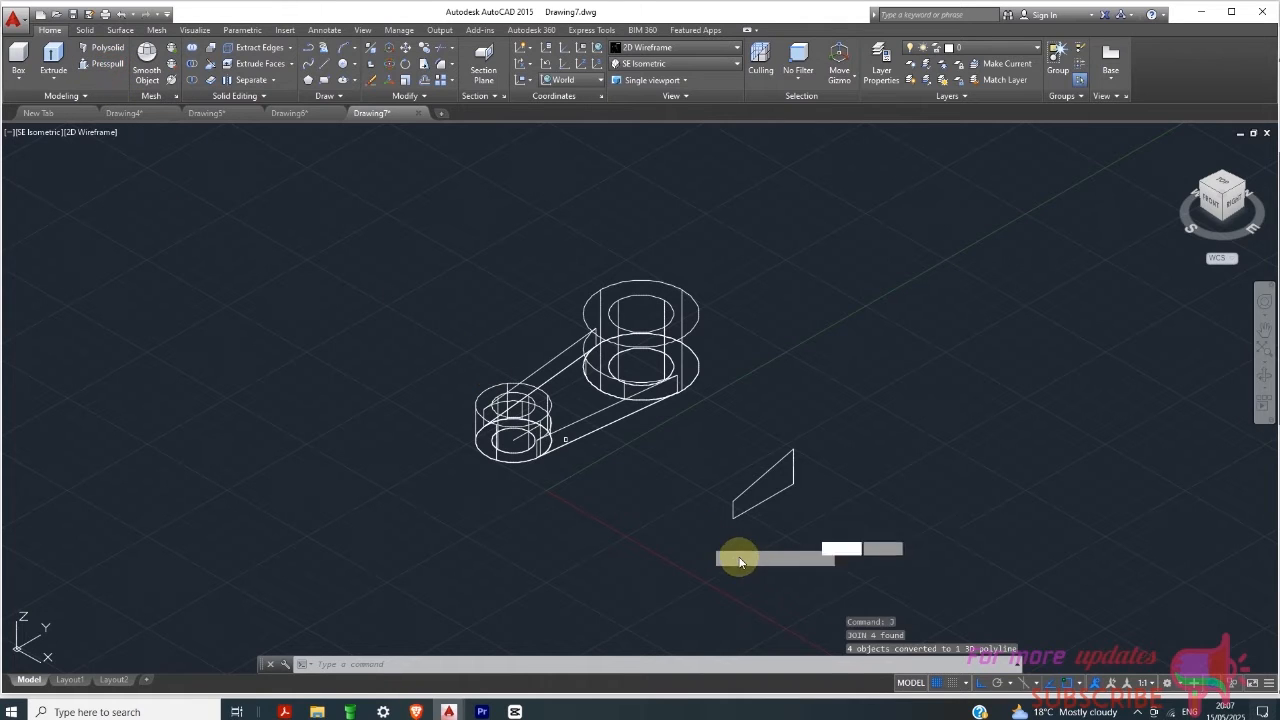
click(768, 497)
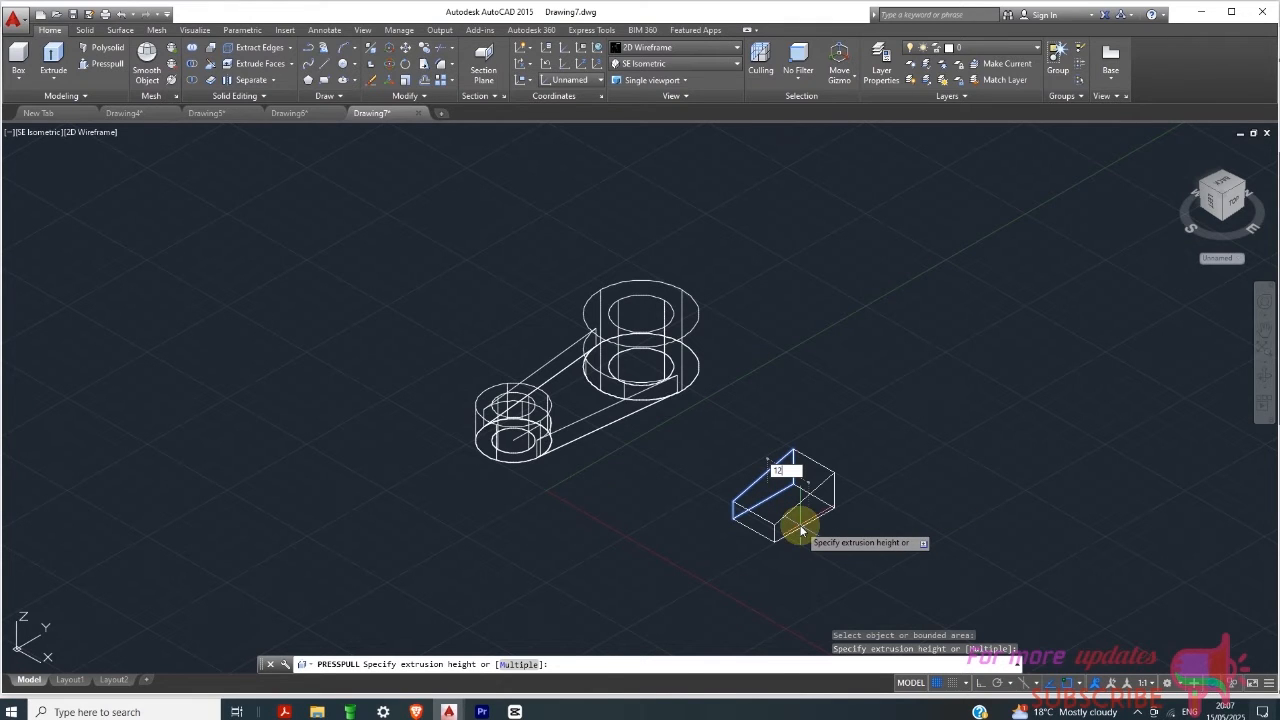
key(Return)
scroll(855, 517, up, 2)
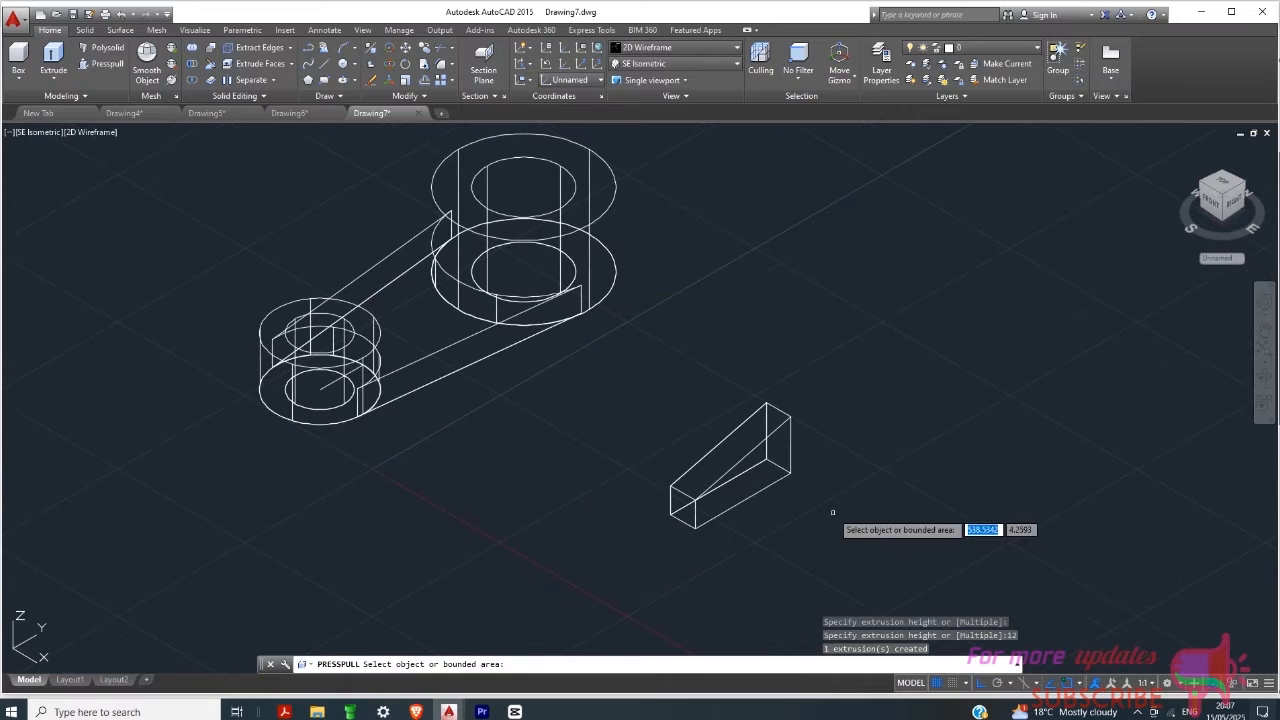
Step: Enable the Midpoint object snap and move the rib solid by its tall end's top-edge midpoint to the large boss's facing top quadrant
click(843, 348)
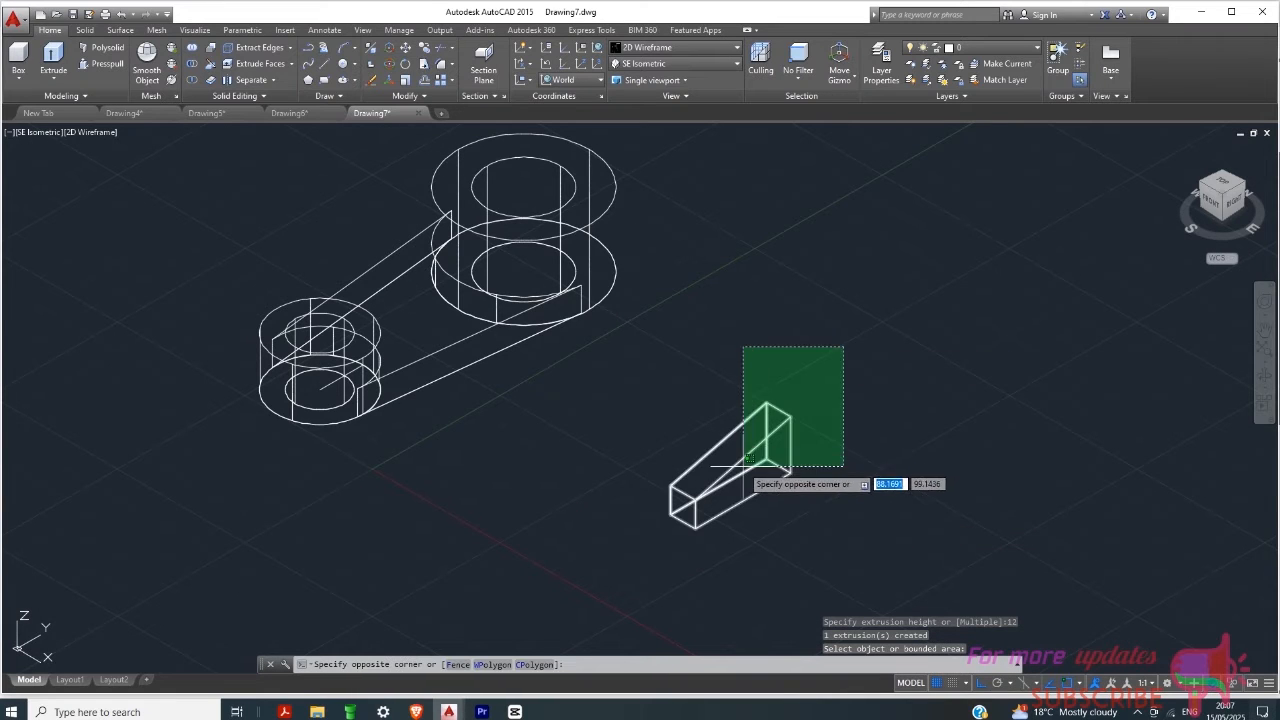
click(743, 520)
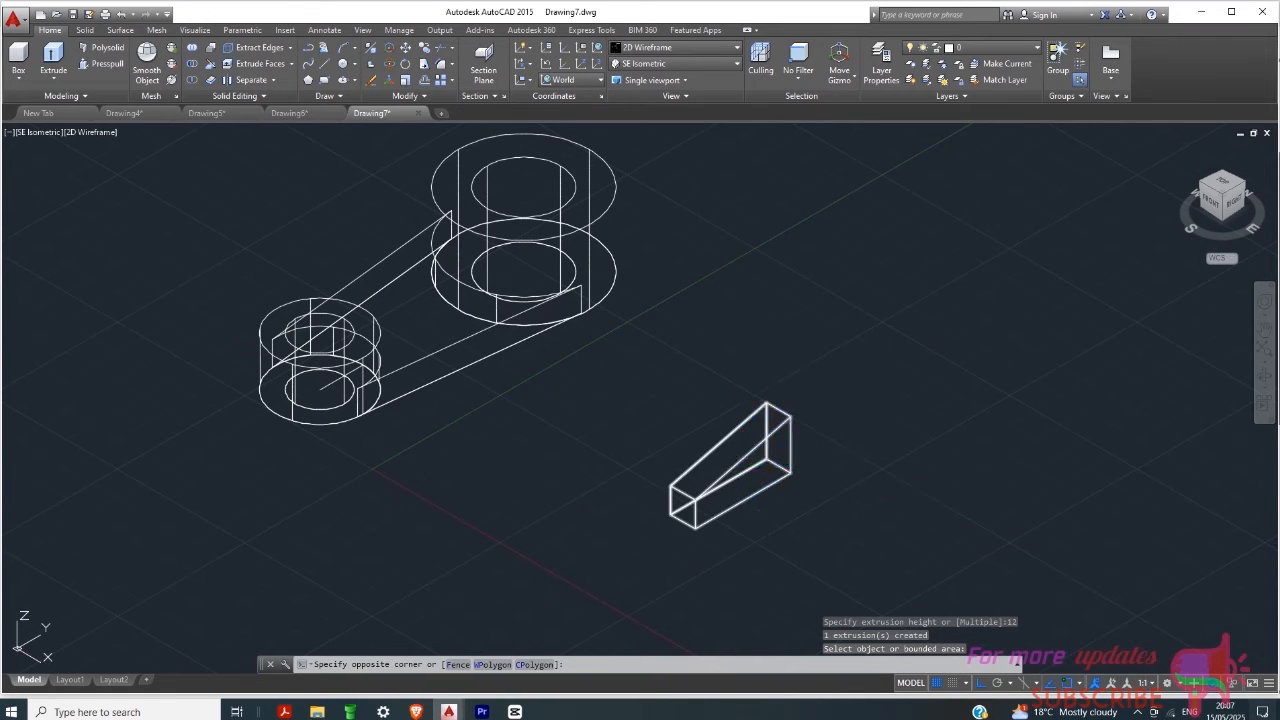
click(1082, 682)
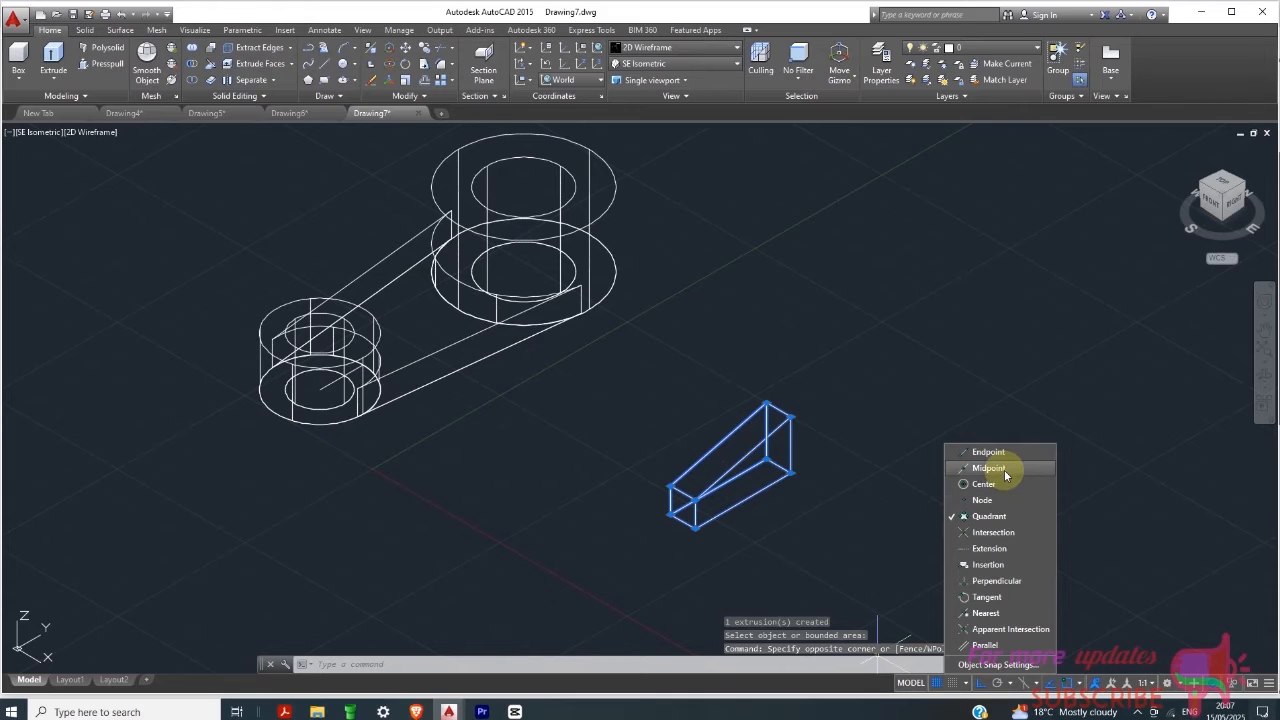
click(1088, 523)
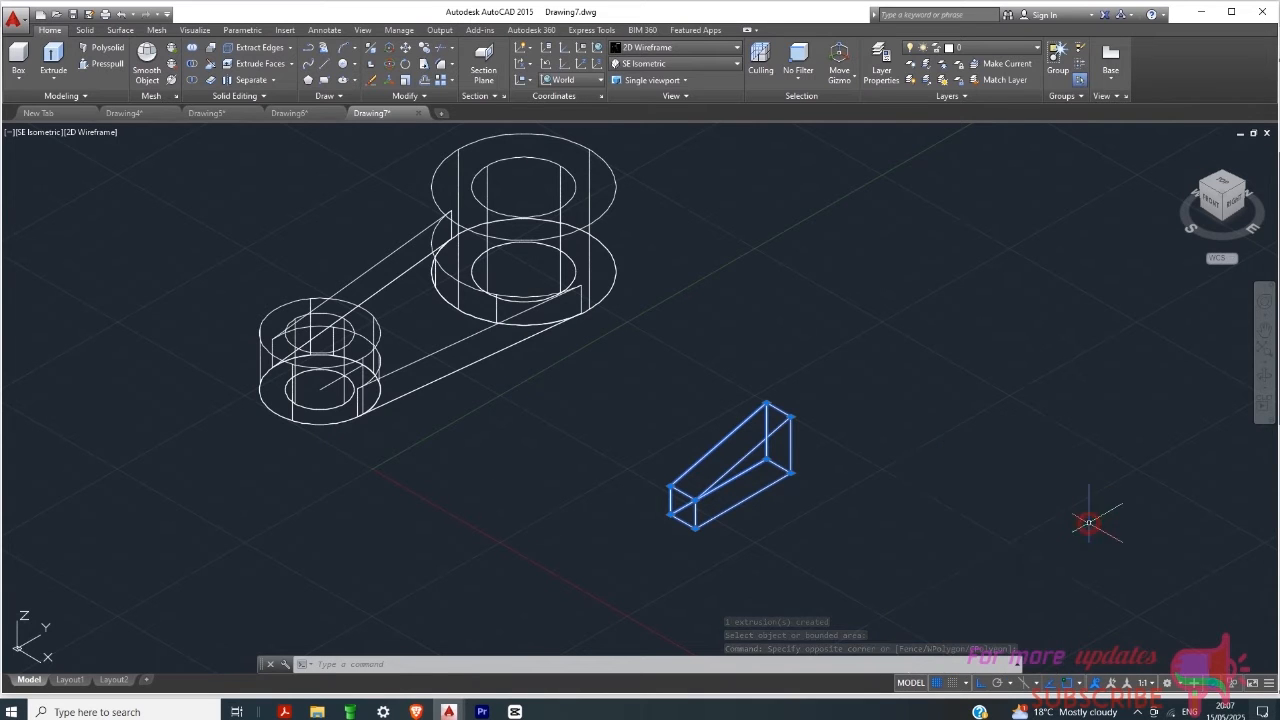
click(390, 52)
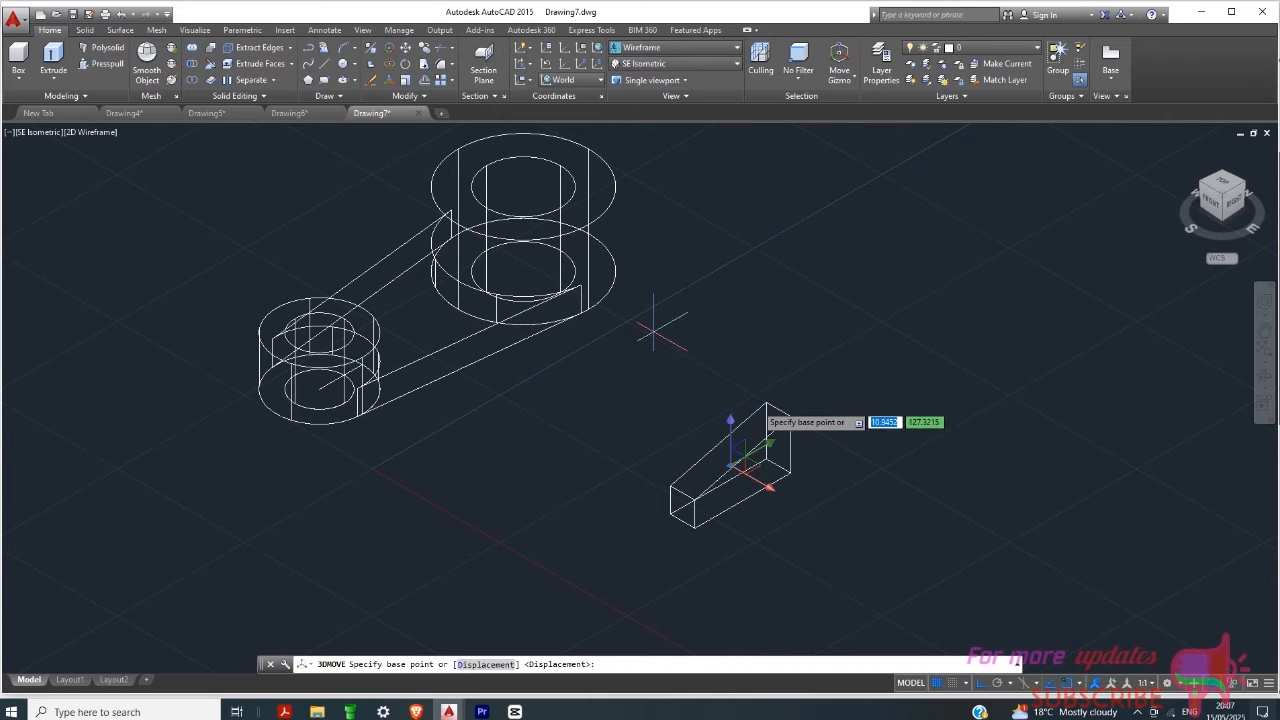
click(765, 404)
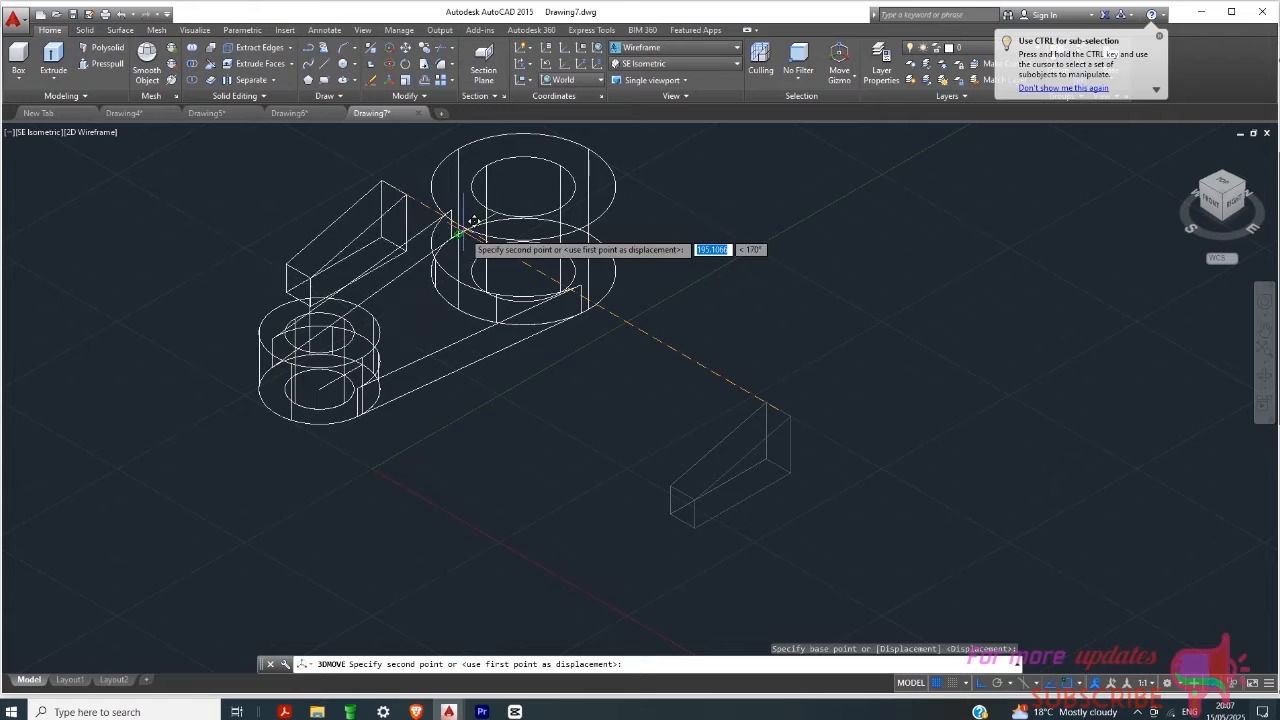
scroll(467, 220, up, 5)
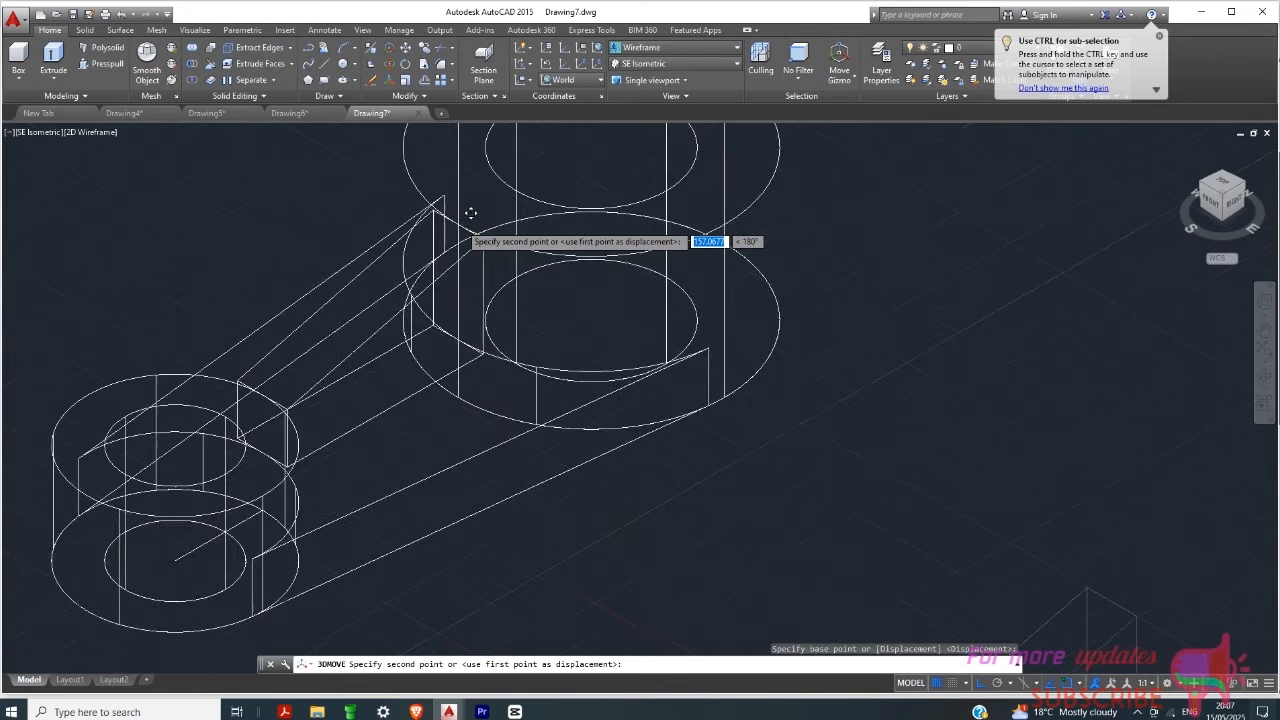
click(467, 214)
scroll(659, 333, down, 2)
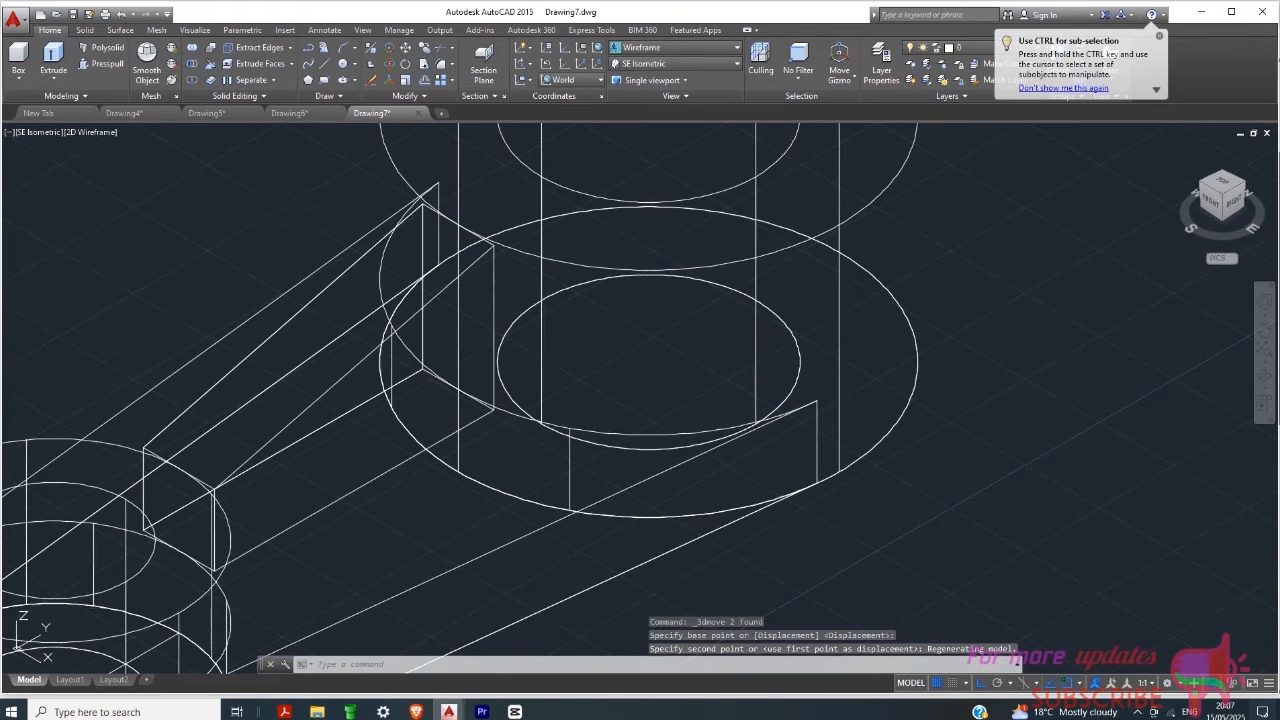
Step: Display the lever in the Shades of Gray visual style and examine how the rib's ends meet the two bosses
click(676, 47)
click(651, 127)
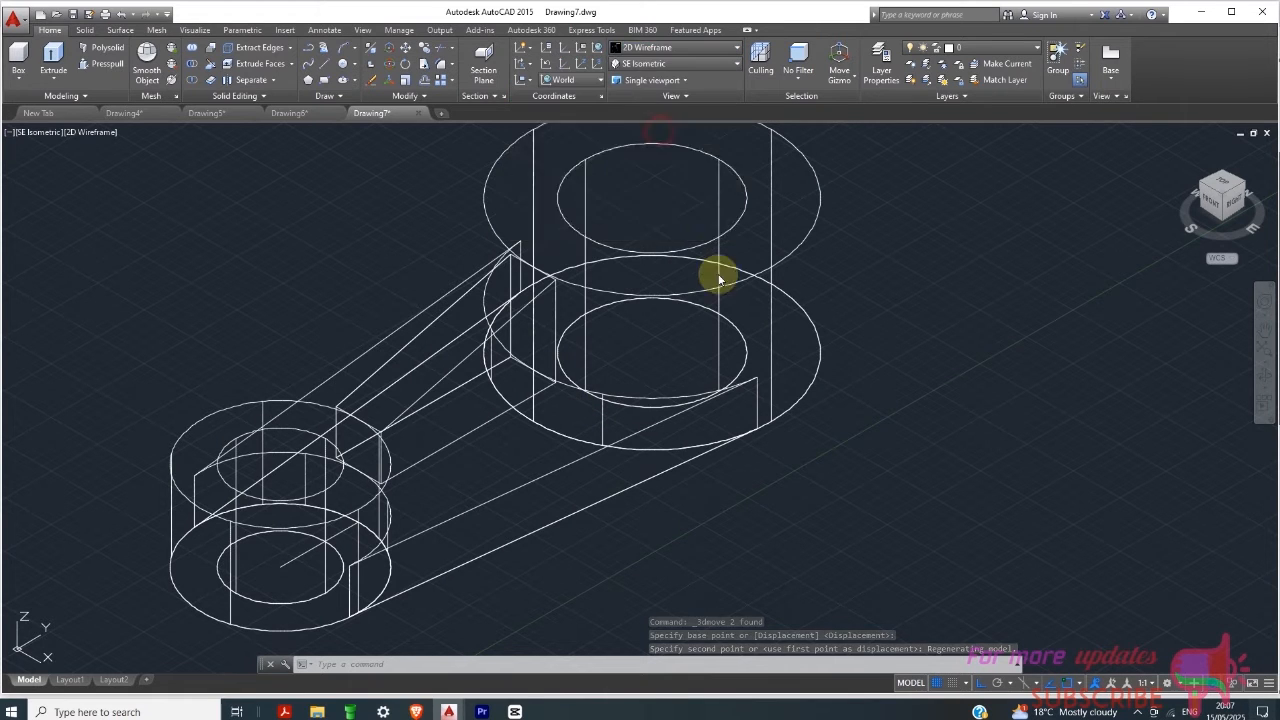
scroll(680, 475, down, 2)
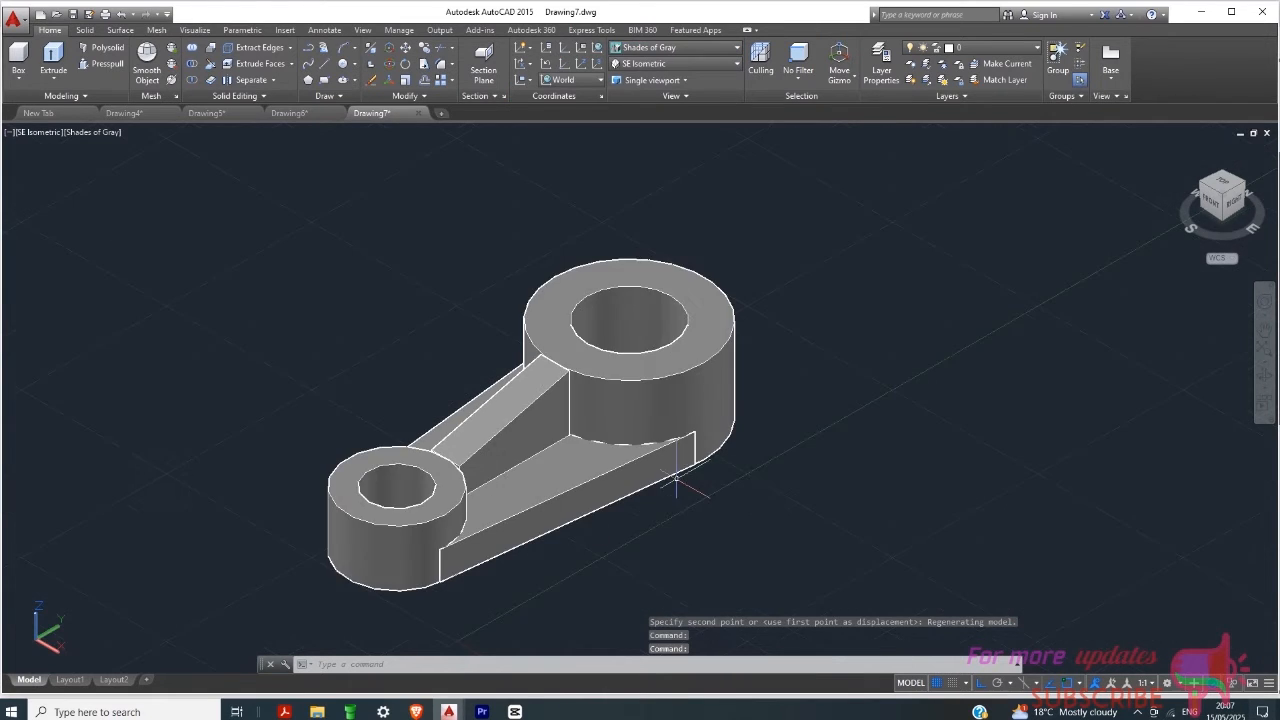
scroll(594, 351, up, 8)
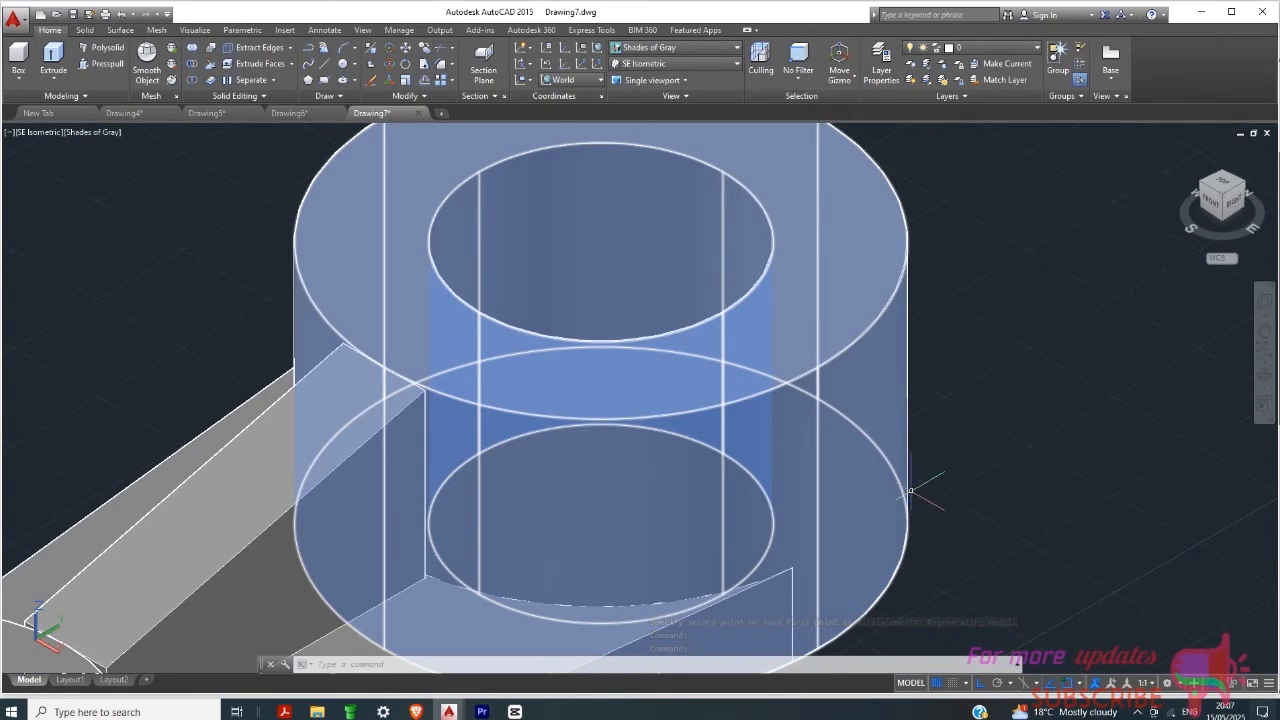
scroll(910, 490, down, 3)
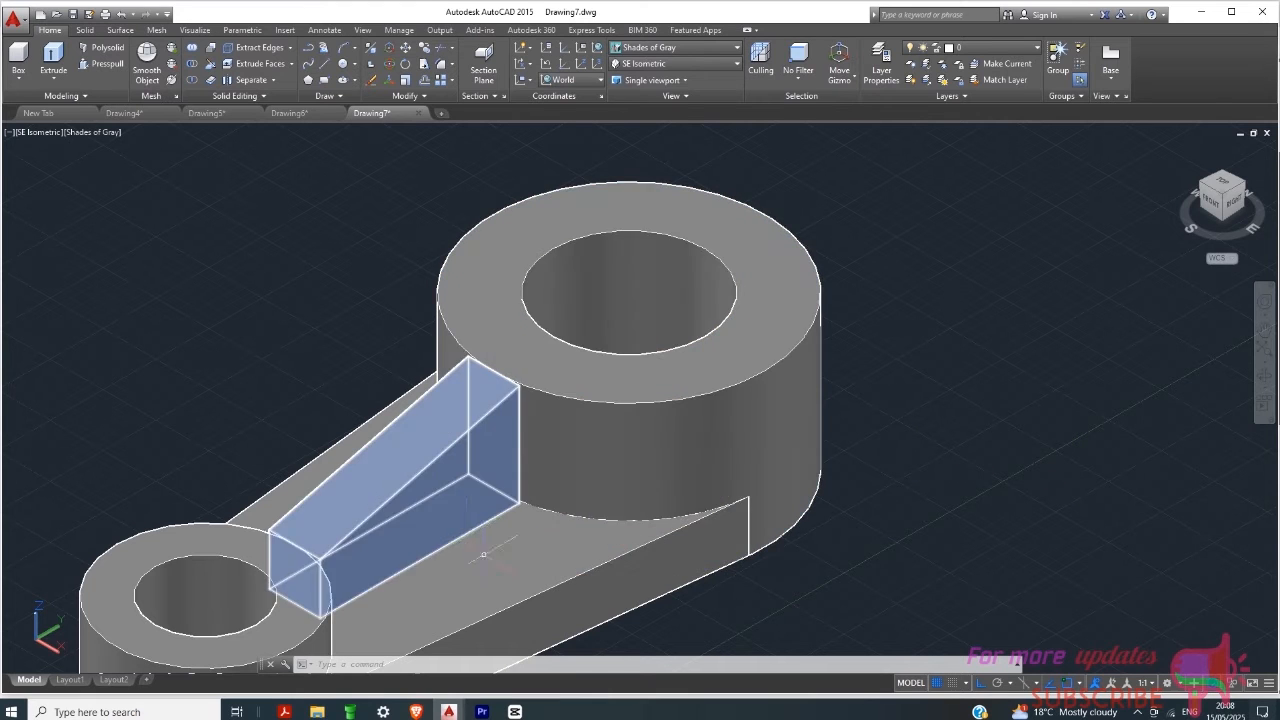
scroll(594, 354, up, 8)
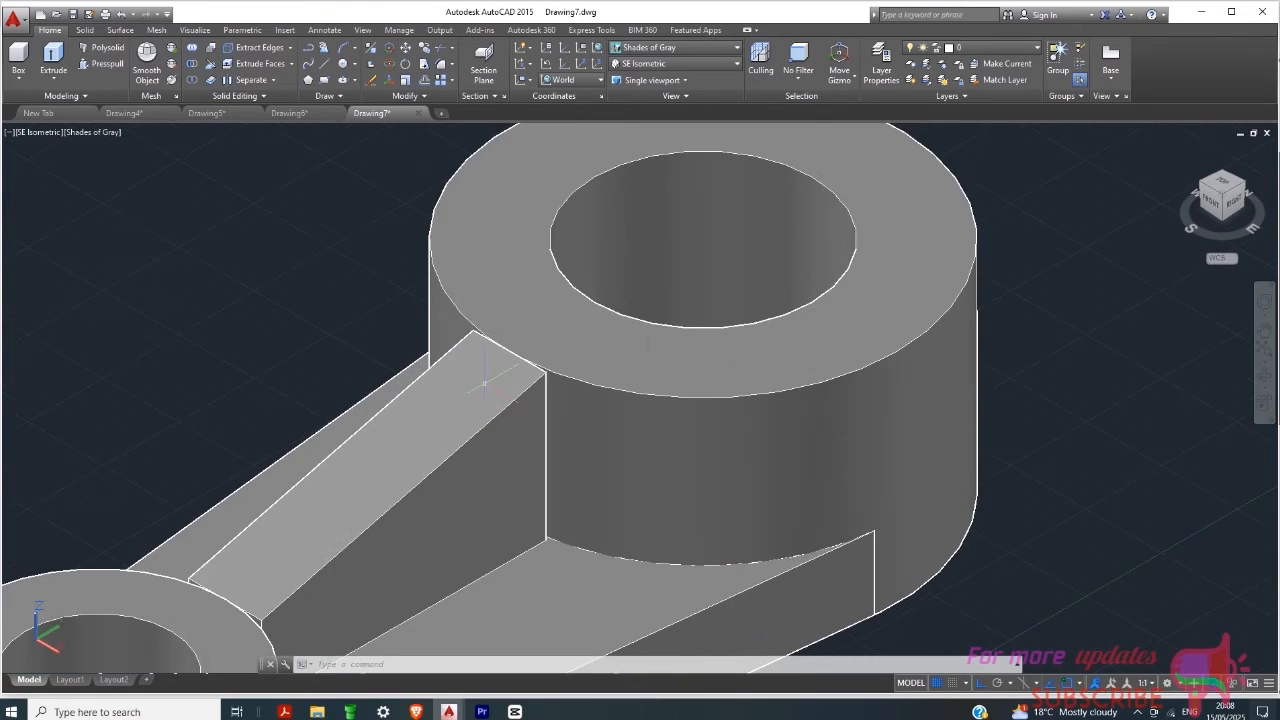
scroll(594, 354, down, 6)
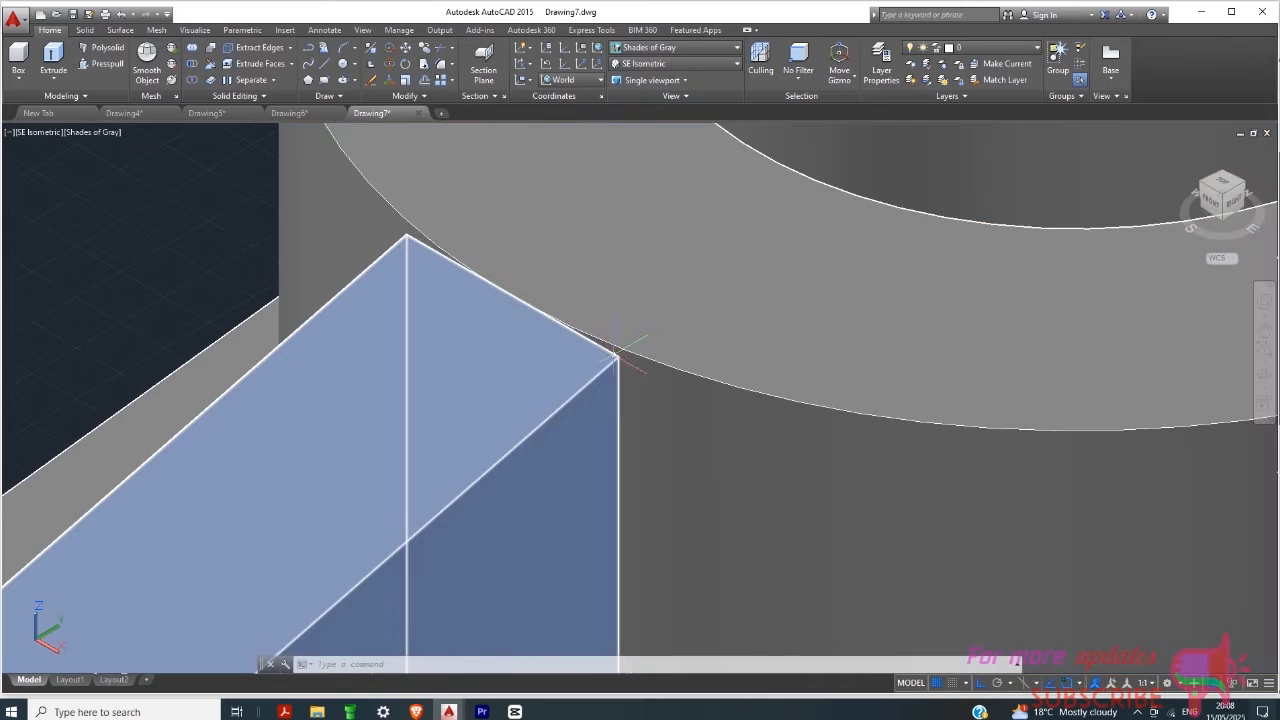
scroll(424, 562, down, 4)
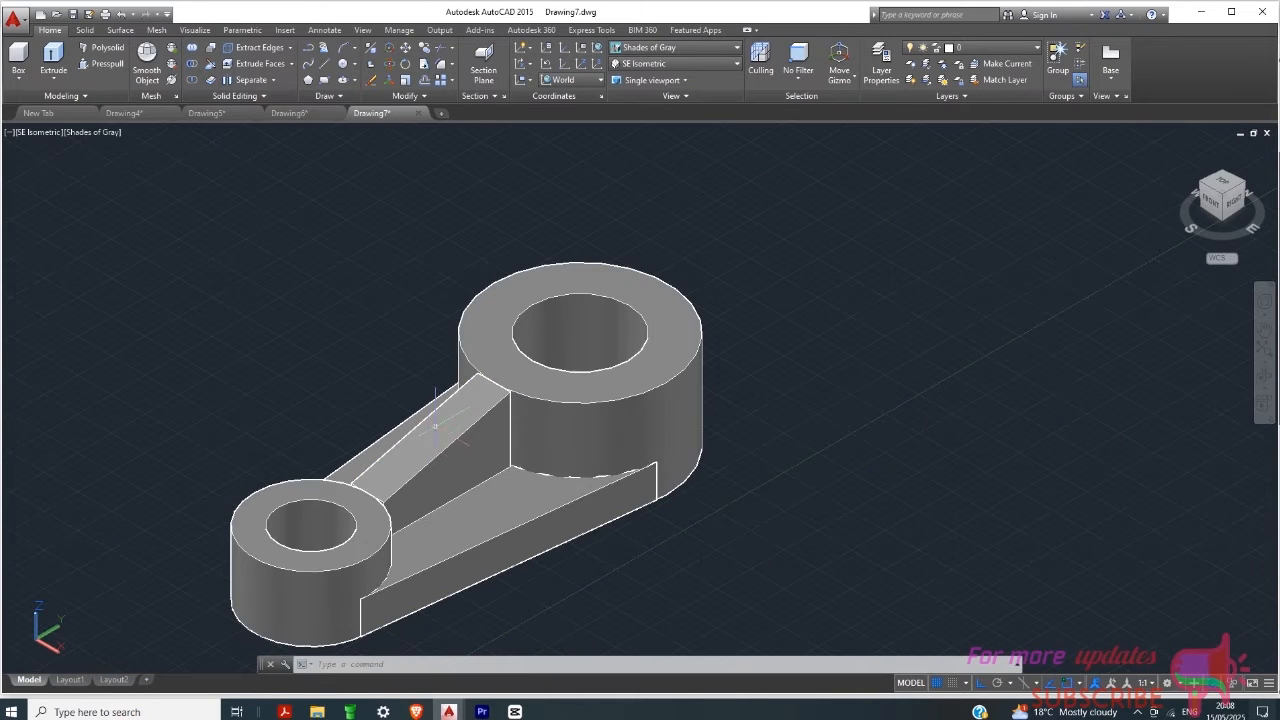
Step: Press-pull the rib's short end face into the small boss to close the gap at its curved wall
click(107, 63)
scroll(383, 509, up, 5)
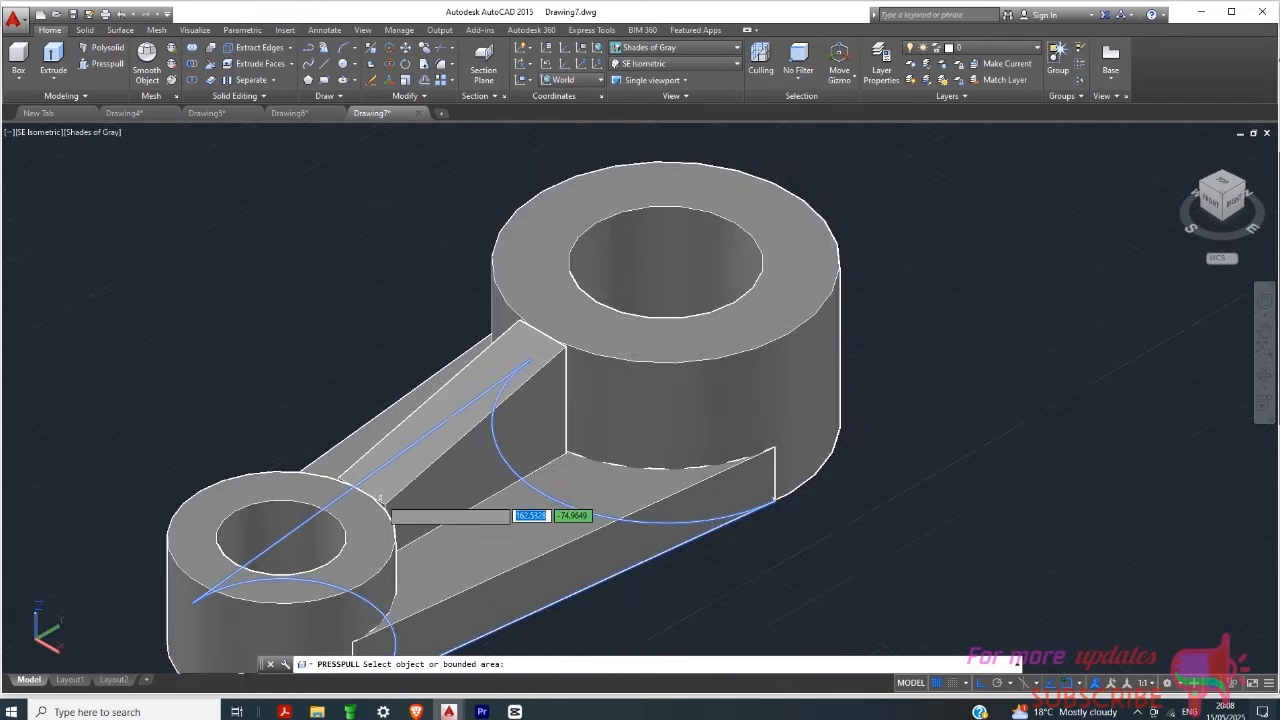
scroll(380, 515, down, 2)
scroll(377, 518, up, 5)
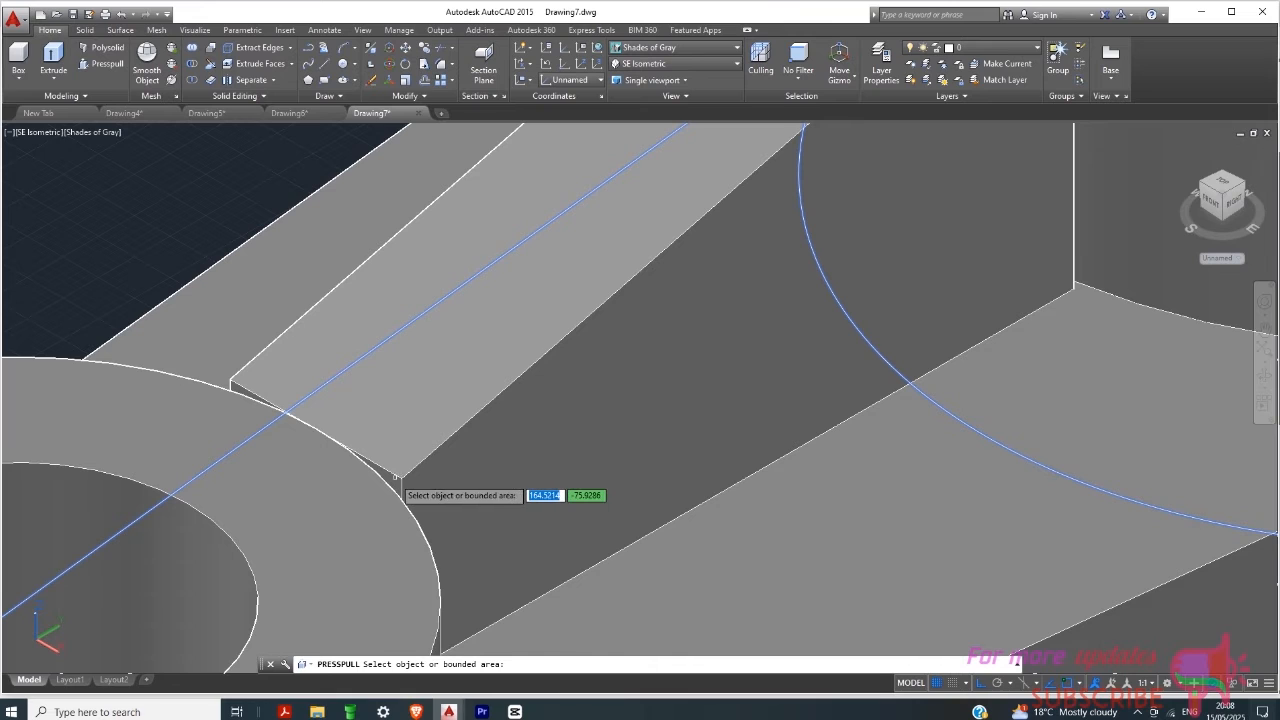
scroll(393, 477, up, 3)
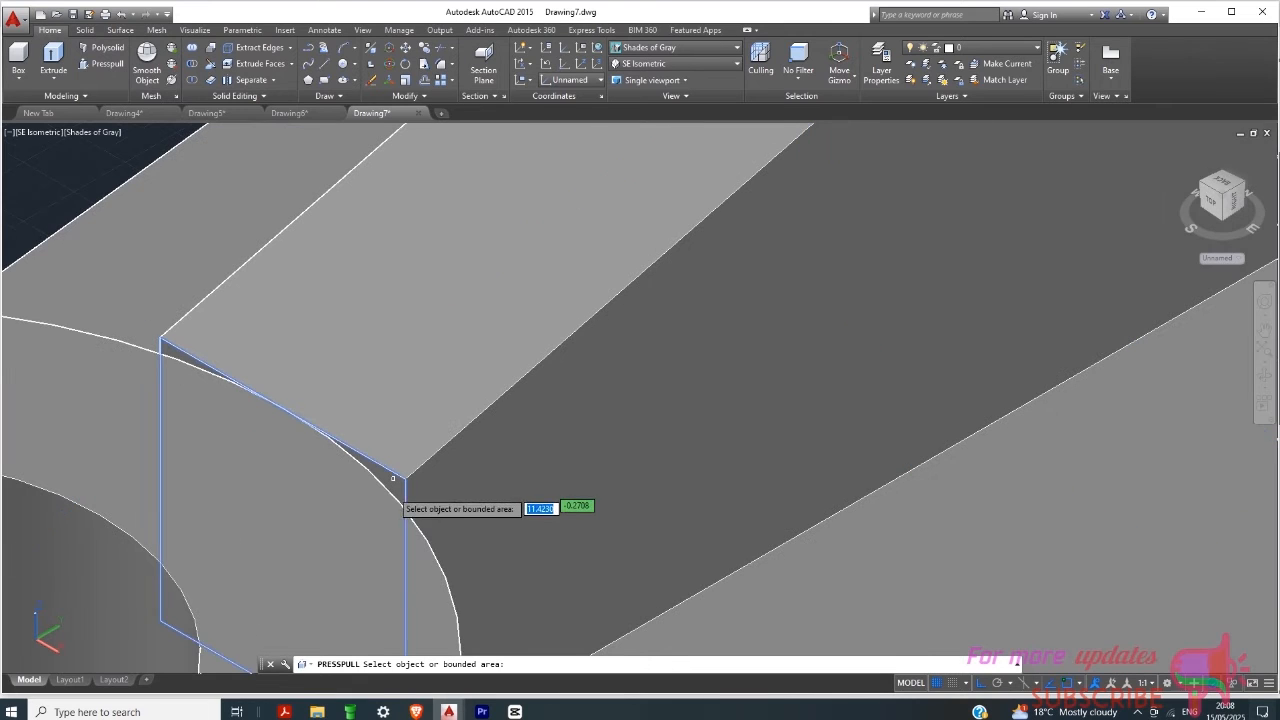
click(280, 410)
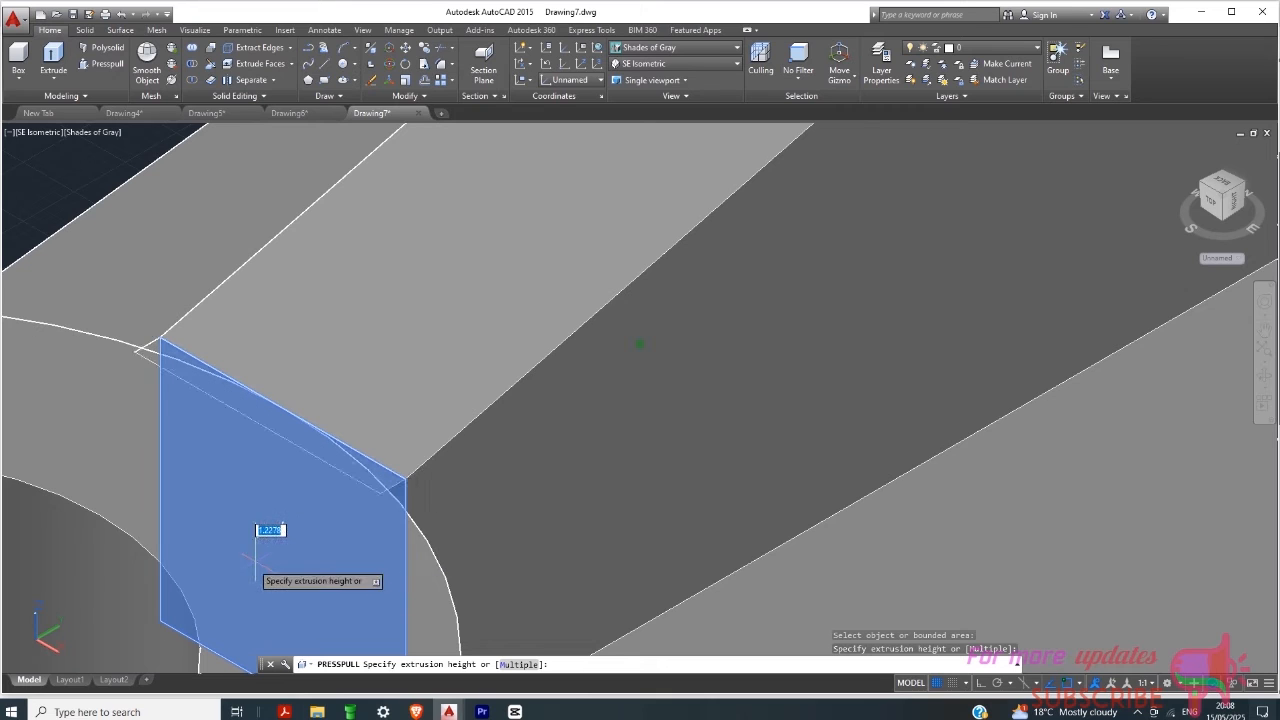
click(251, 580)
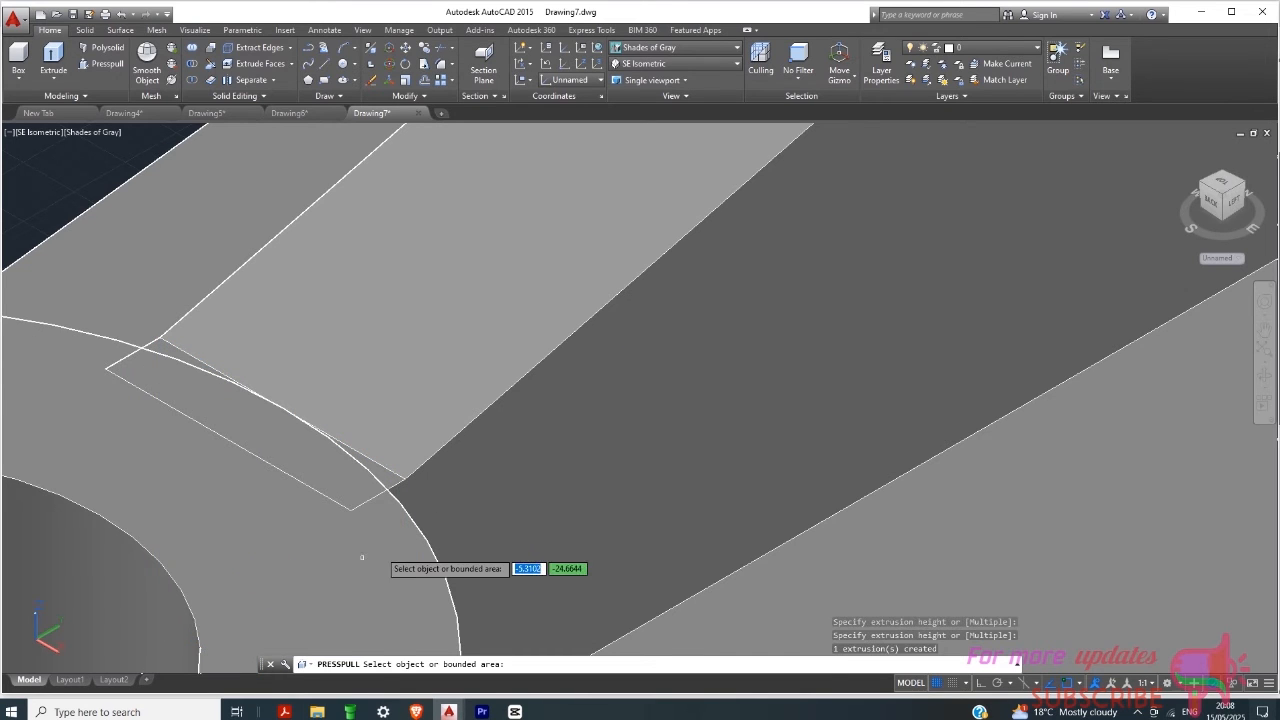
scroll(350, 562, down, 5)
scroll(336, 557, down, 3)
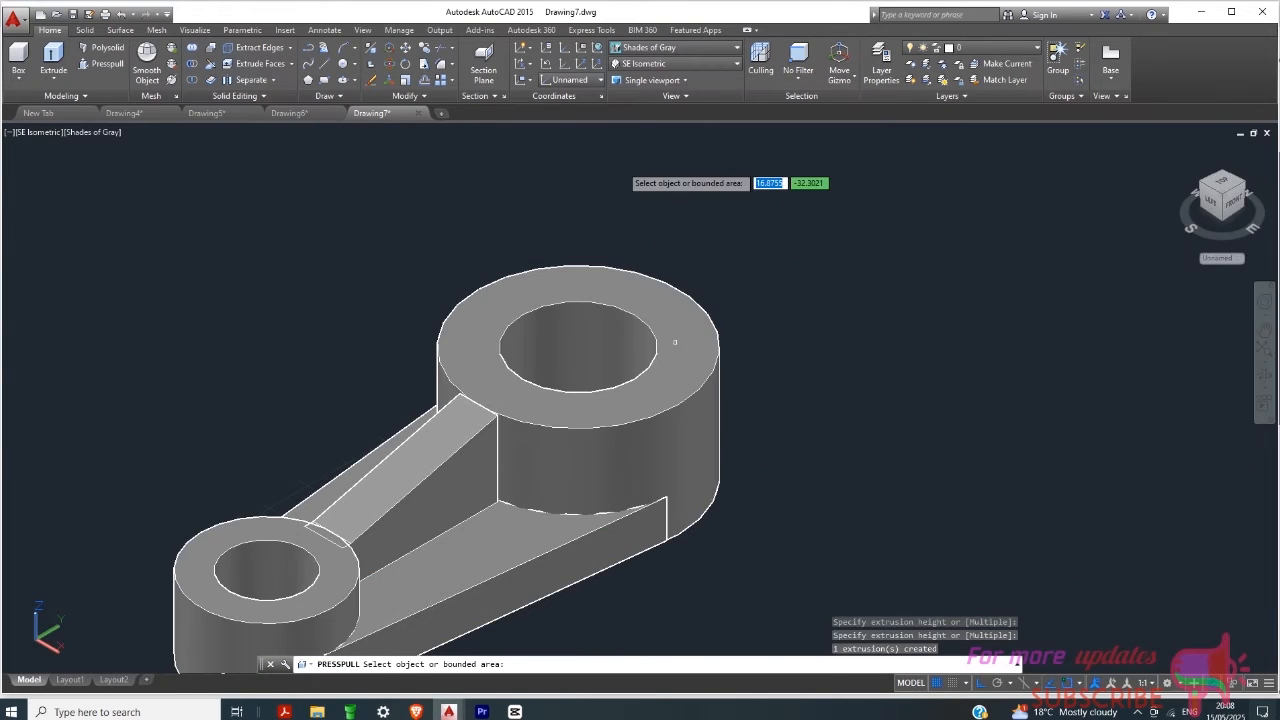
Step: Switch to the NE Isometric view and press-pull the rib's tall end face into the large boss's wall
click(656, 63)
click(640, 189)
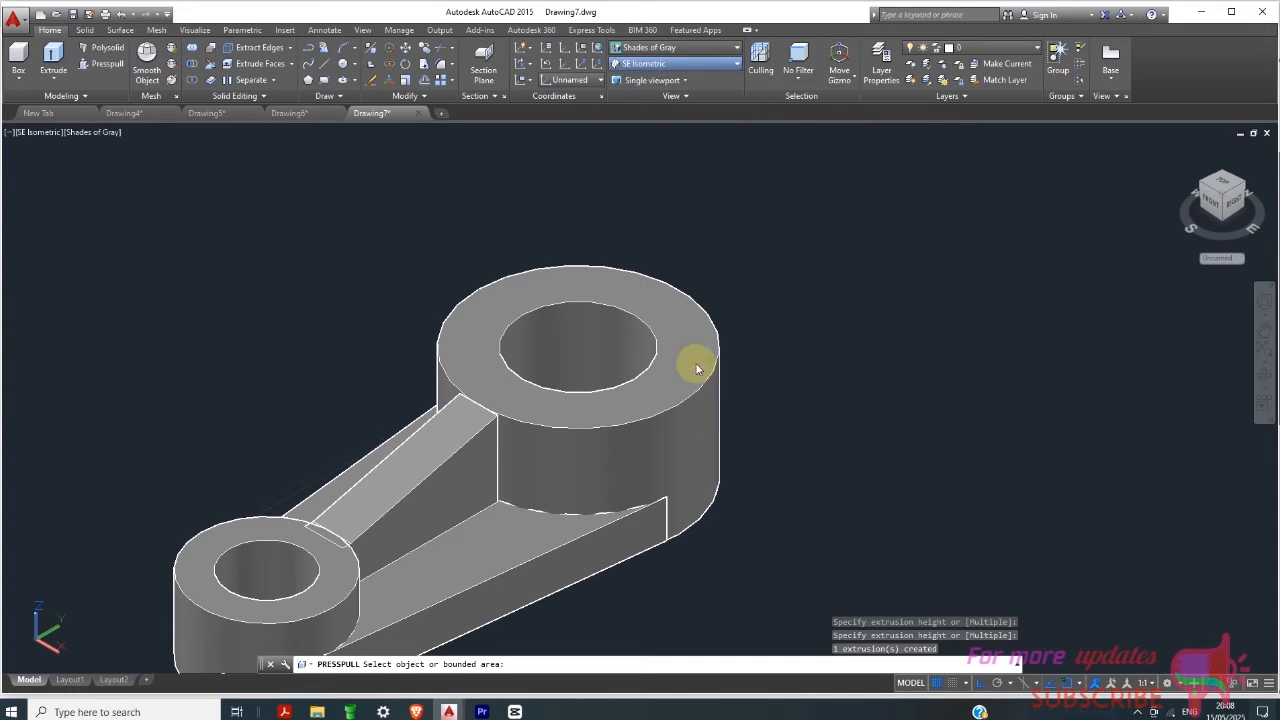
scroll(540, 302, up, 6)
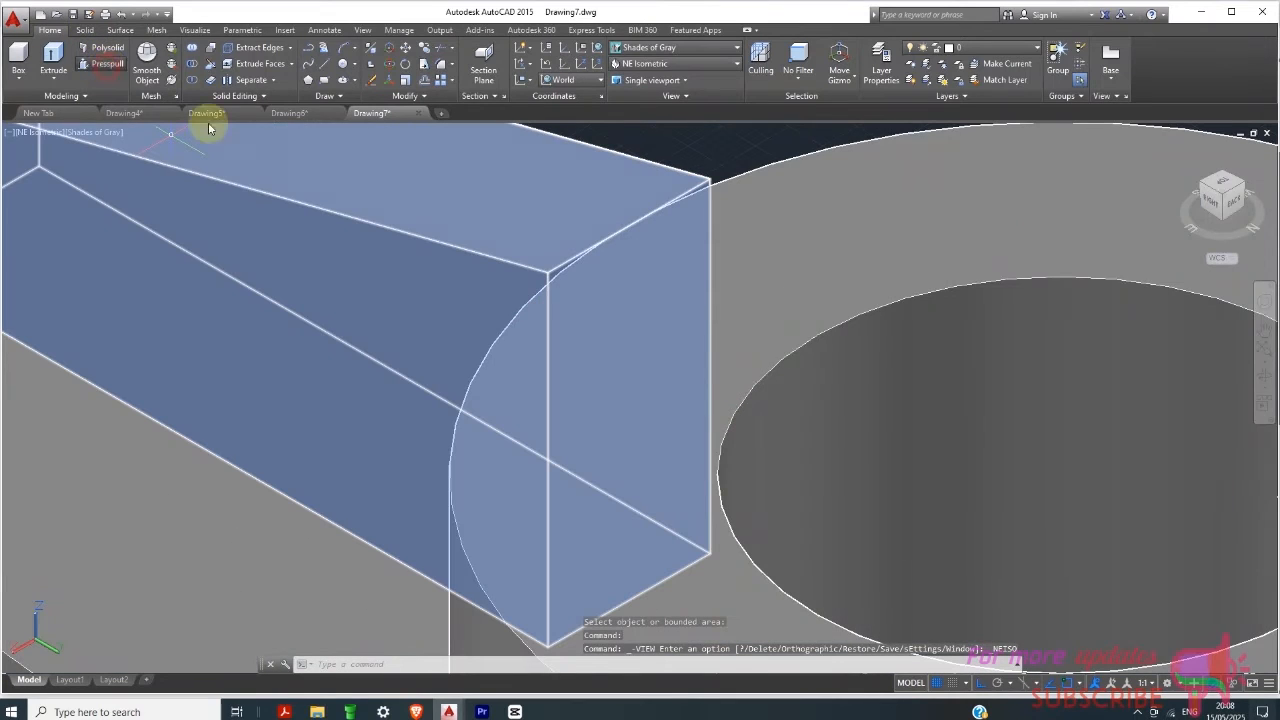
scroll(545, 270, up, 2)
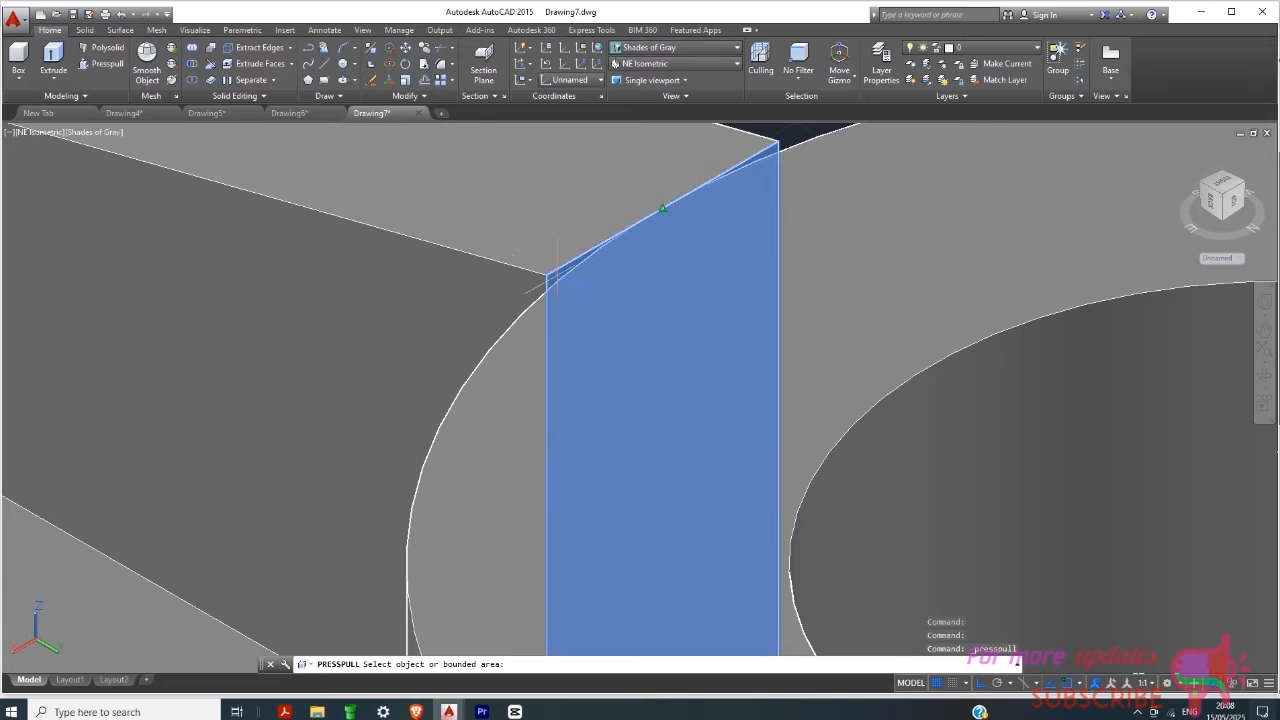
click(660, 210)
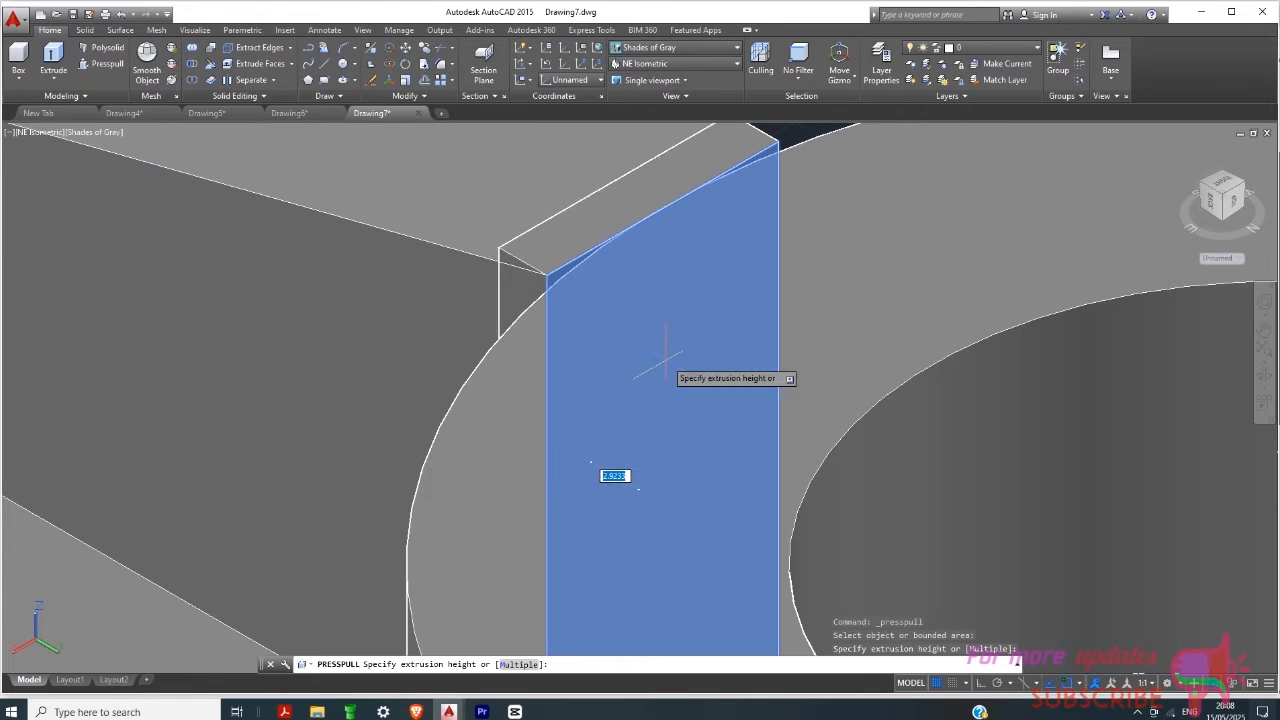
click(723, 430)
scroll(800, 420, down, 6)
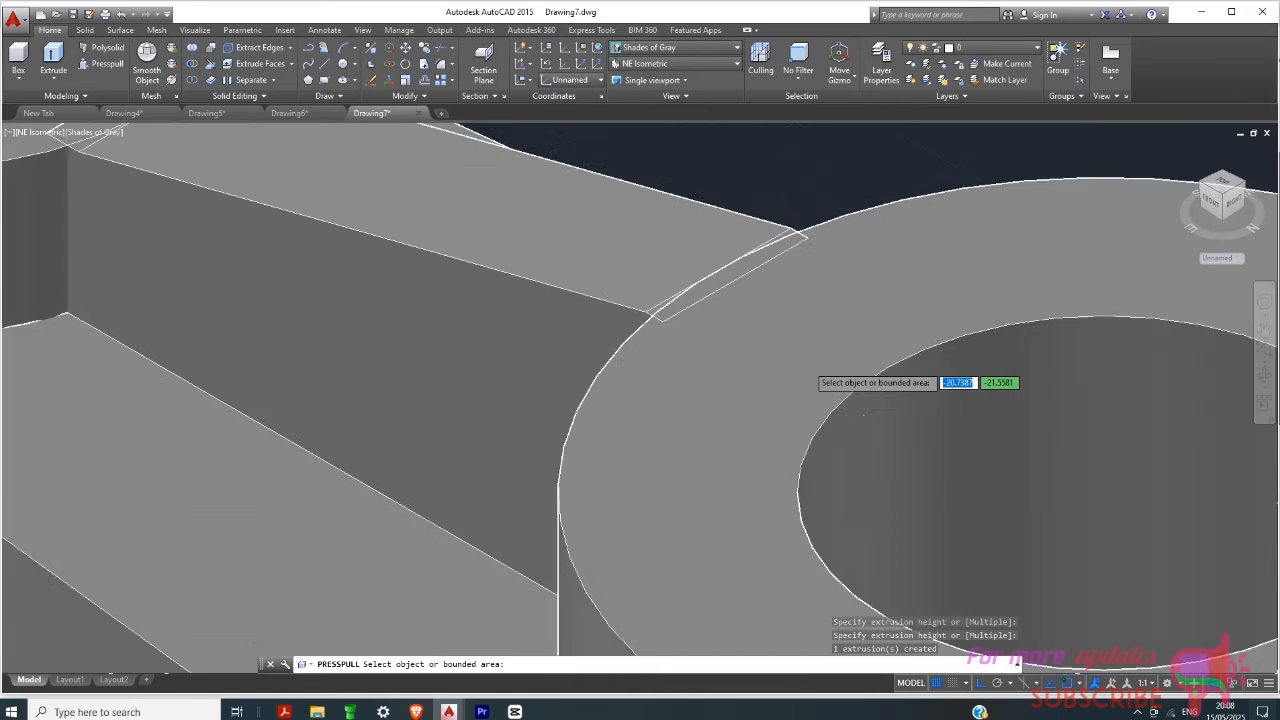
key(Return)
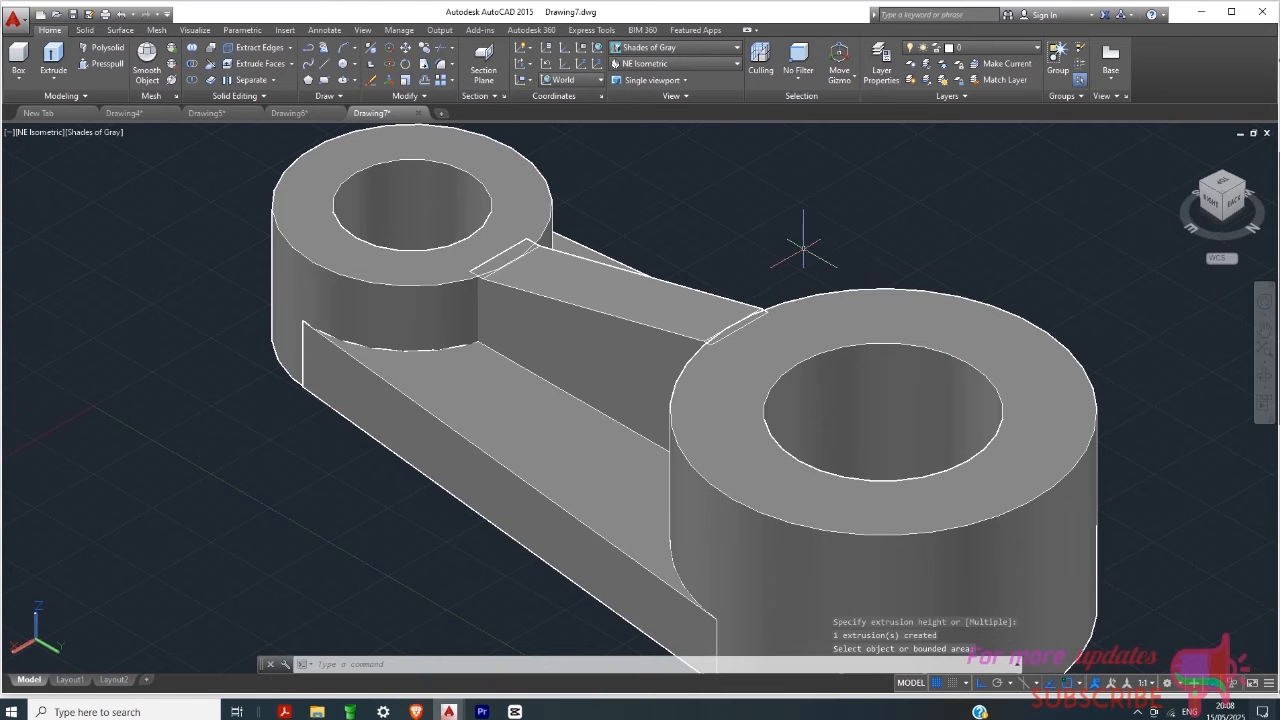
scroll(689, 432, down, 2)
scroll(738, 284, up, 2)
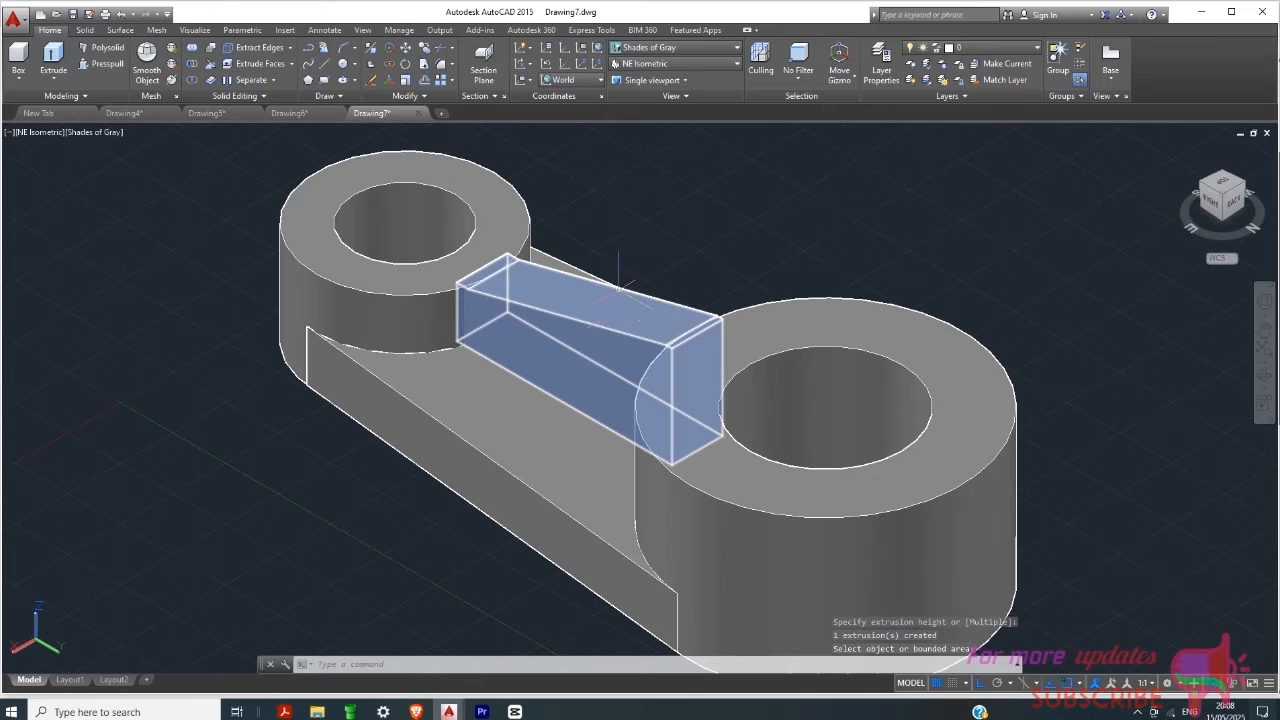
Step: Check the keyway dimensions at the large boss's bore on the reference image in Drawing6
click(288, 113)
scroll(586, 357, up, 5)
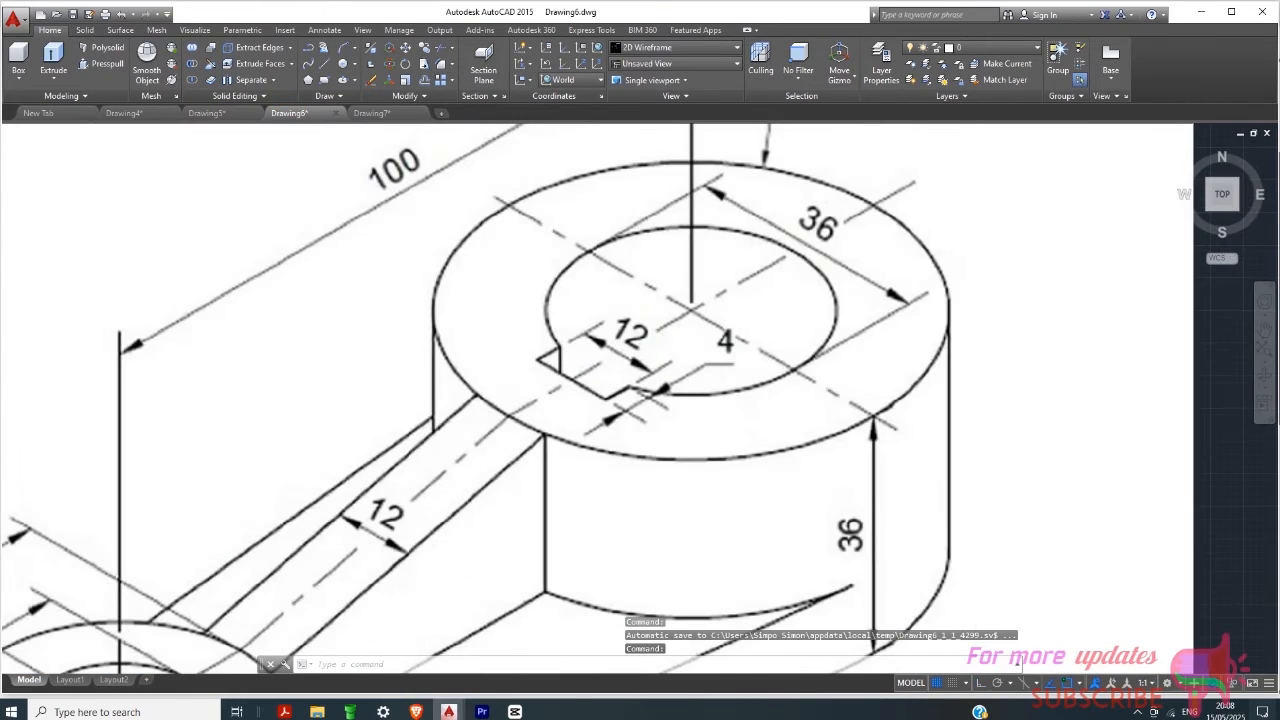
scroll(590, 390, up, 2)
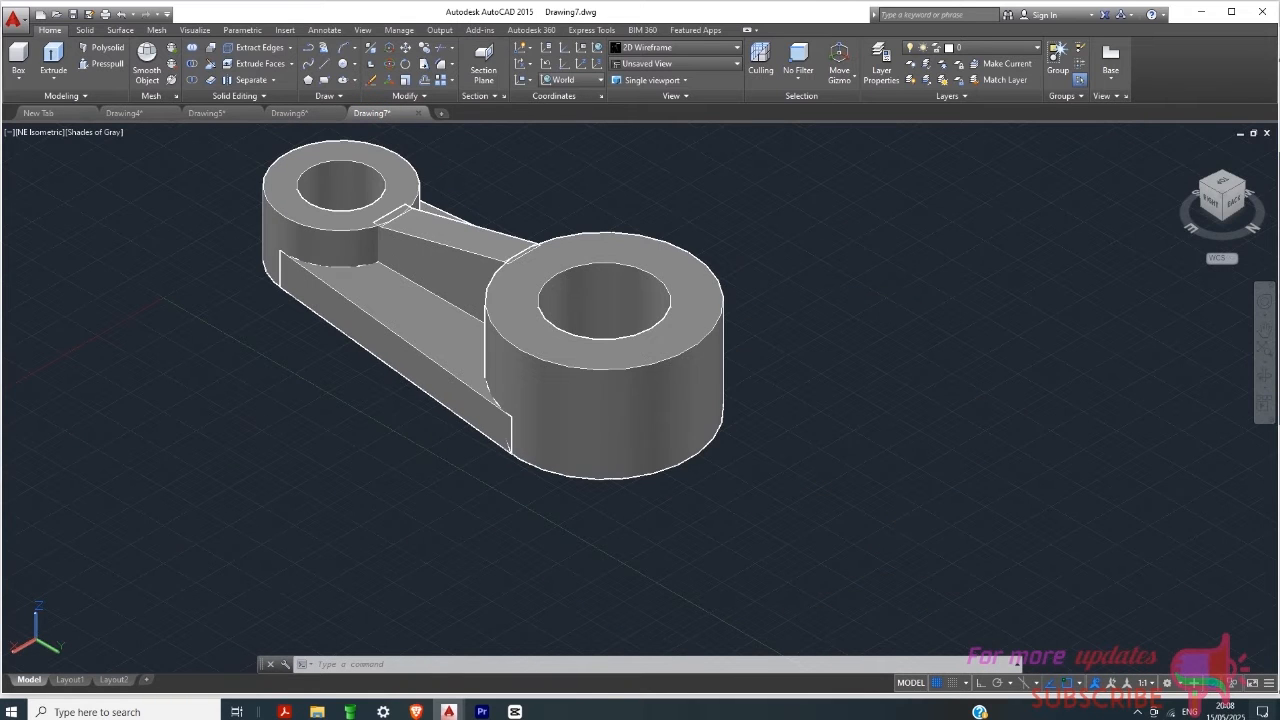
Step: Switch the lever to the 2D Wireframe visual style so the large boss's bore centre can be picked
scroll(574, 257, up, 5)
scroll(540, 240, up, 3)
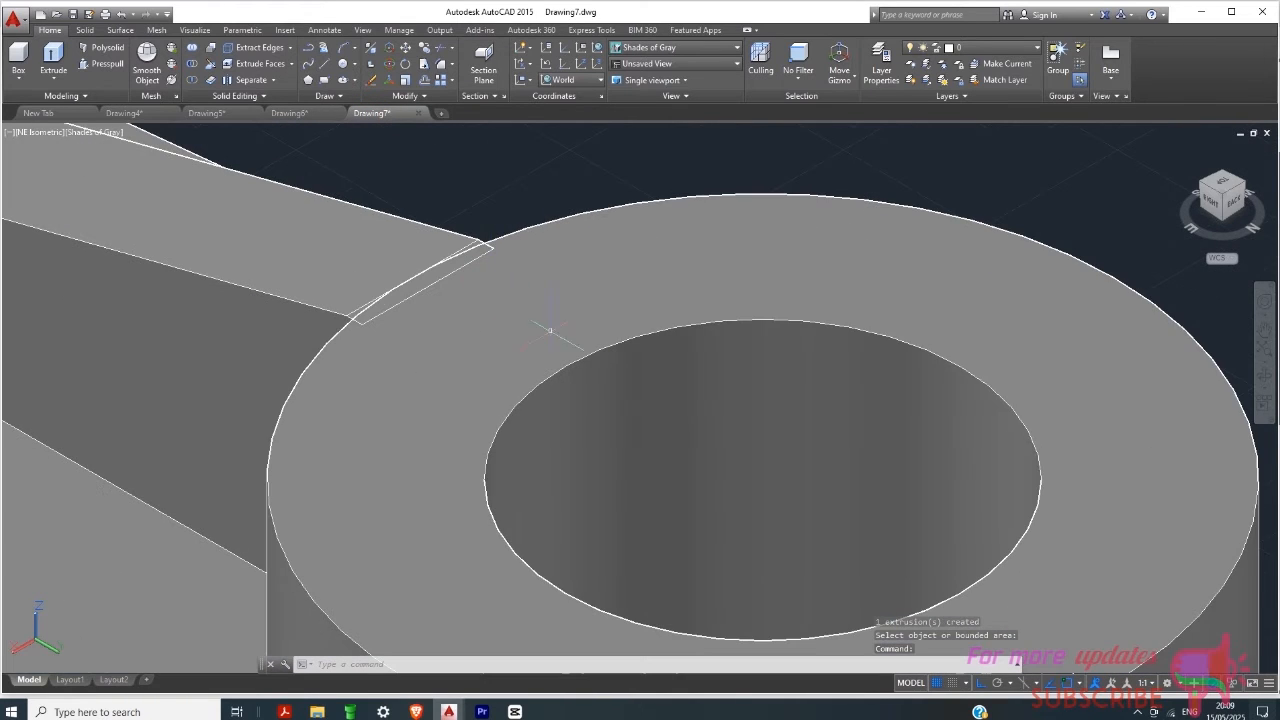
scroll(549, 329, down, 3)
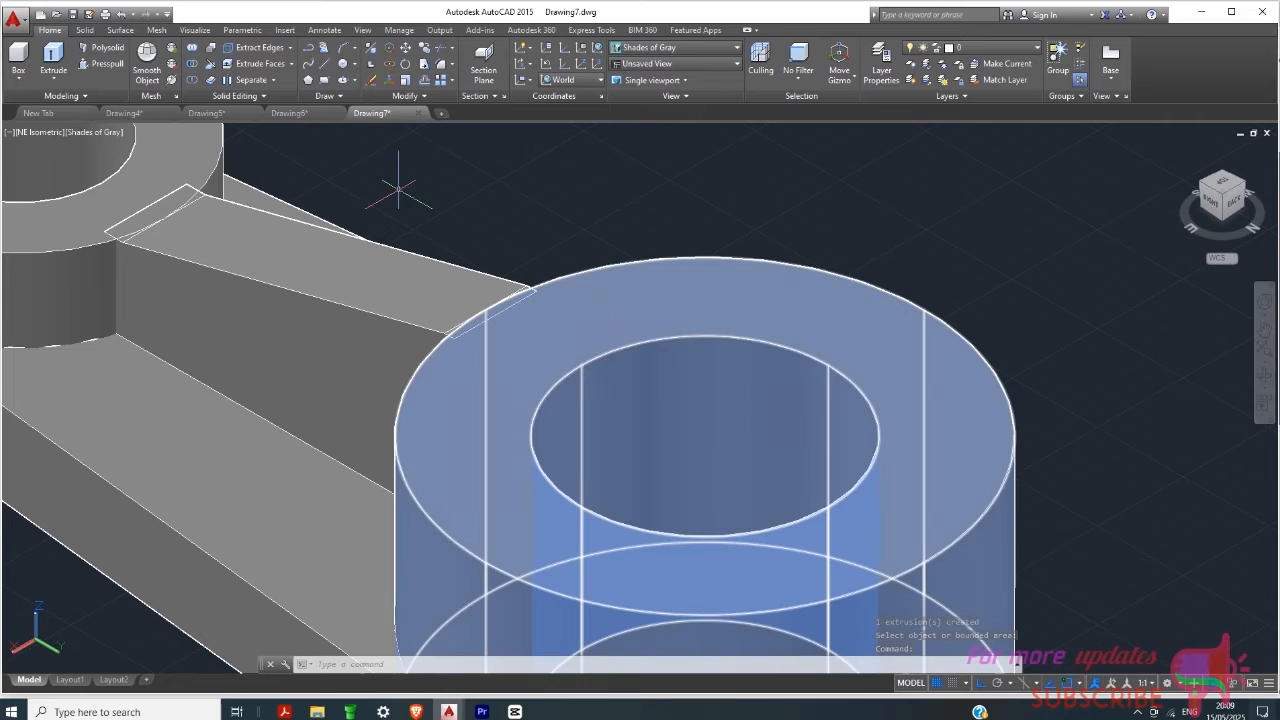
click(324, 63)
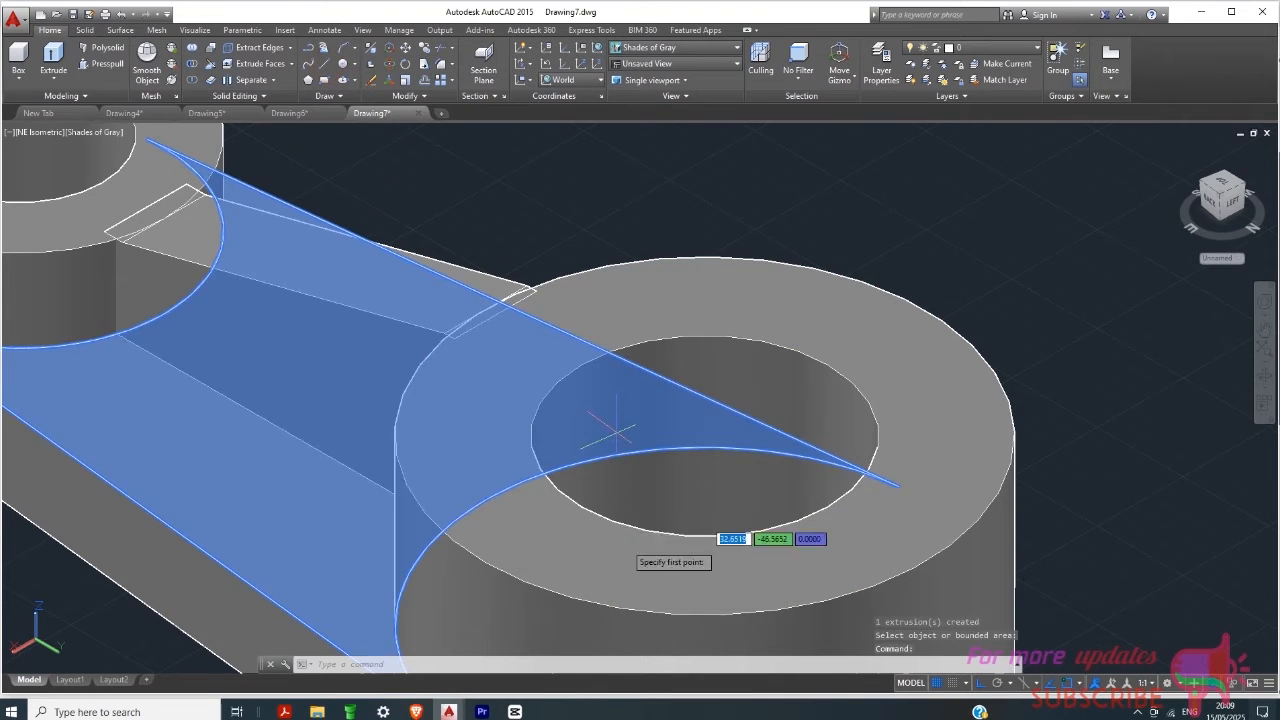
click(1081, 685)
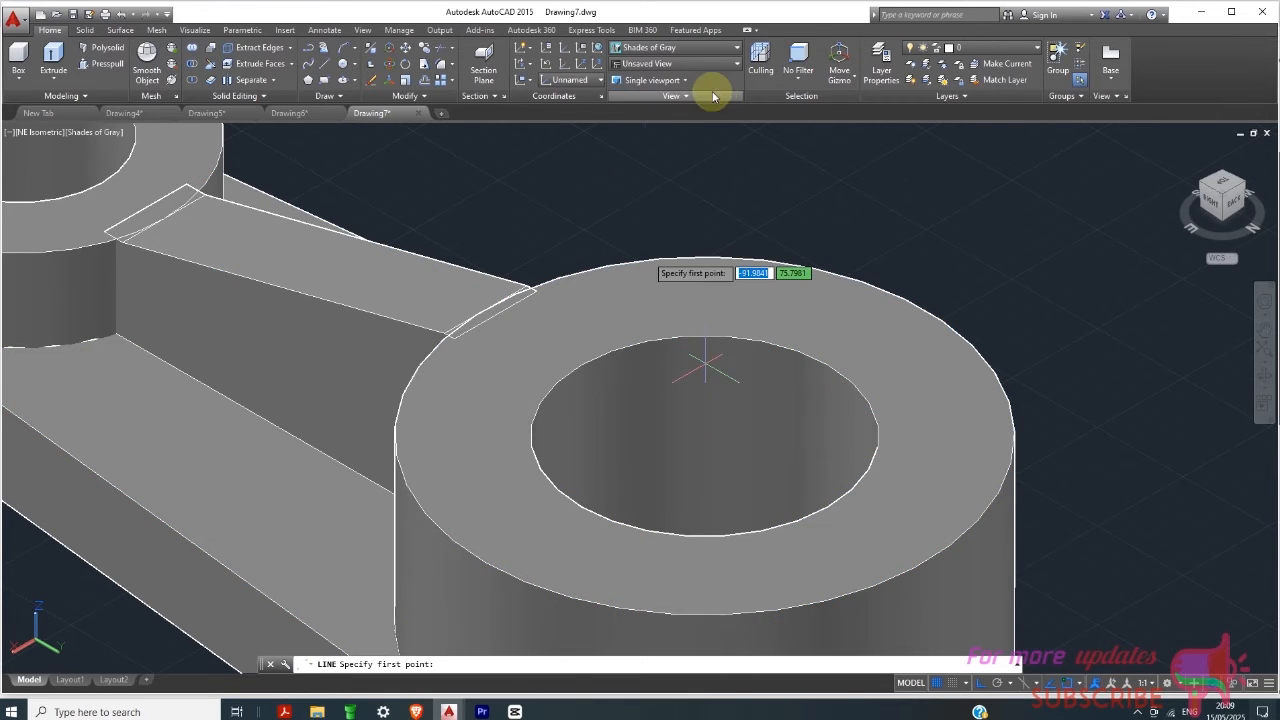
click(665, 47)
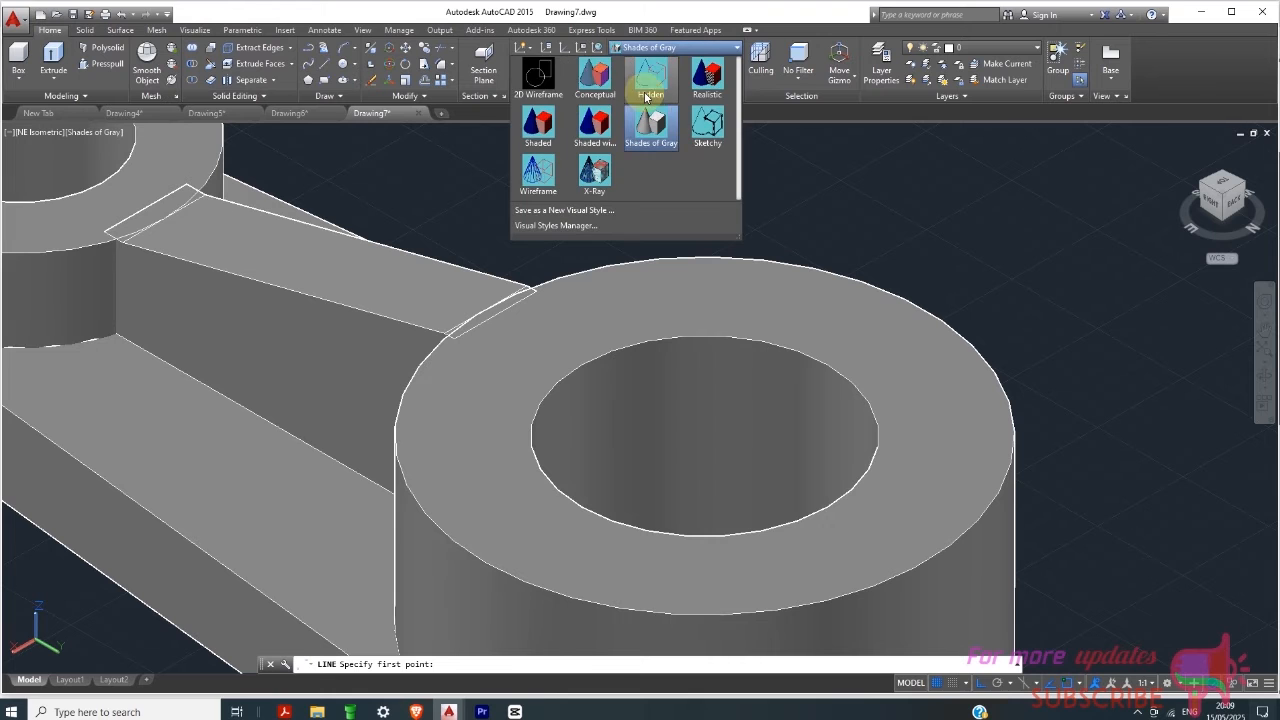
scroll(777, 283, down, 1)
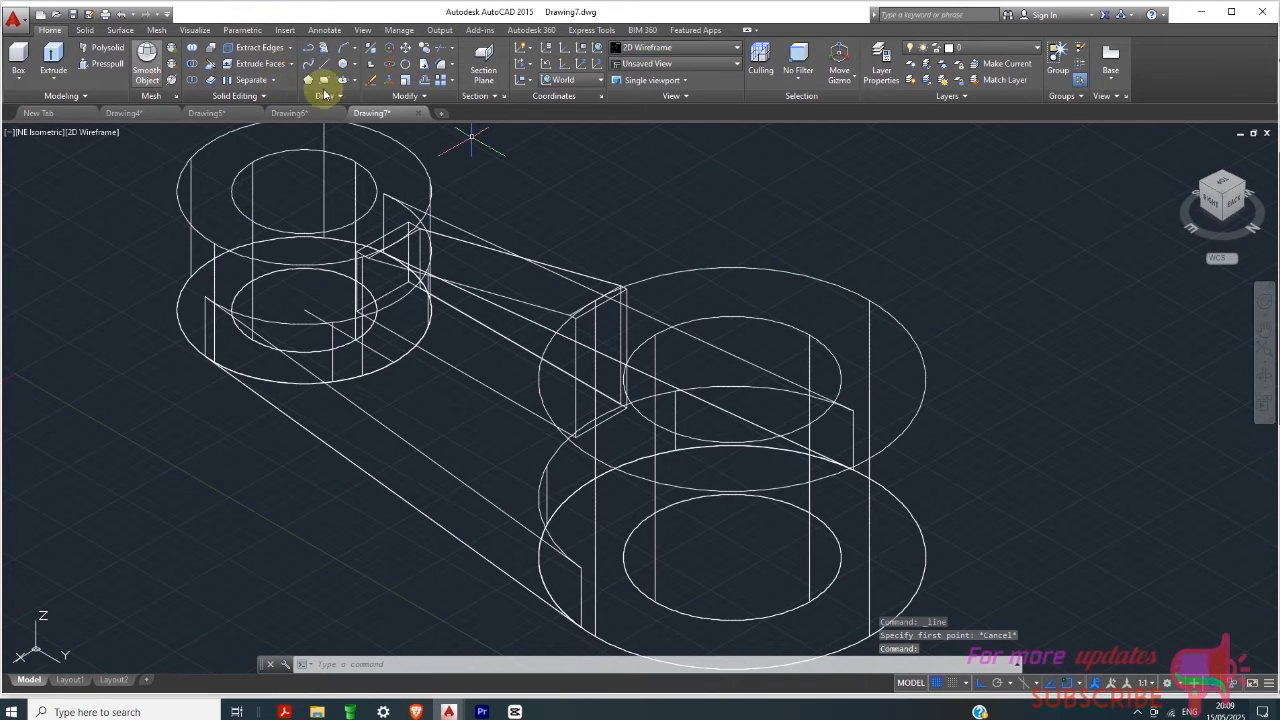
Step: Draw a line from the centre of the large boss's top face along the lever, ending just past the boss's rim above the rib
key(Return)
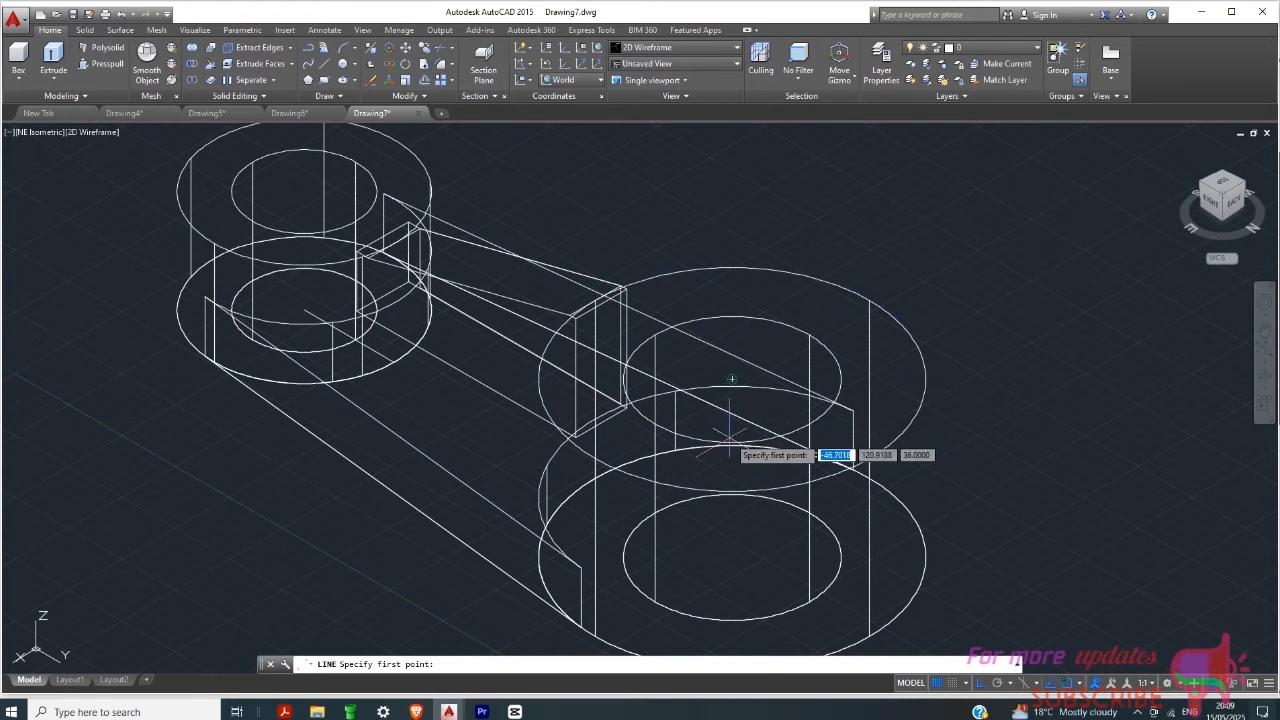
click(732, 380)
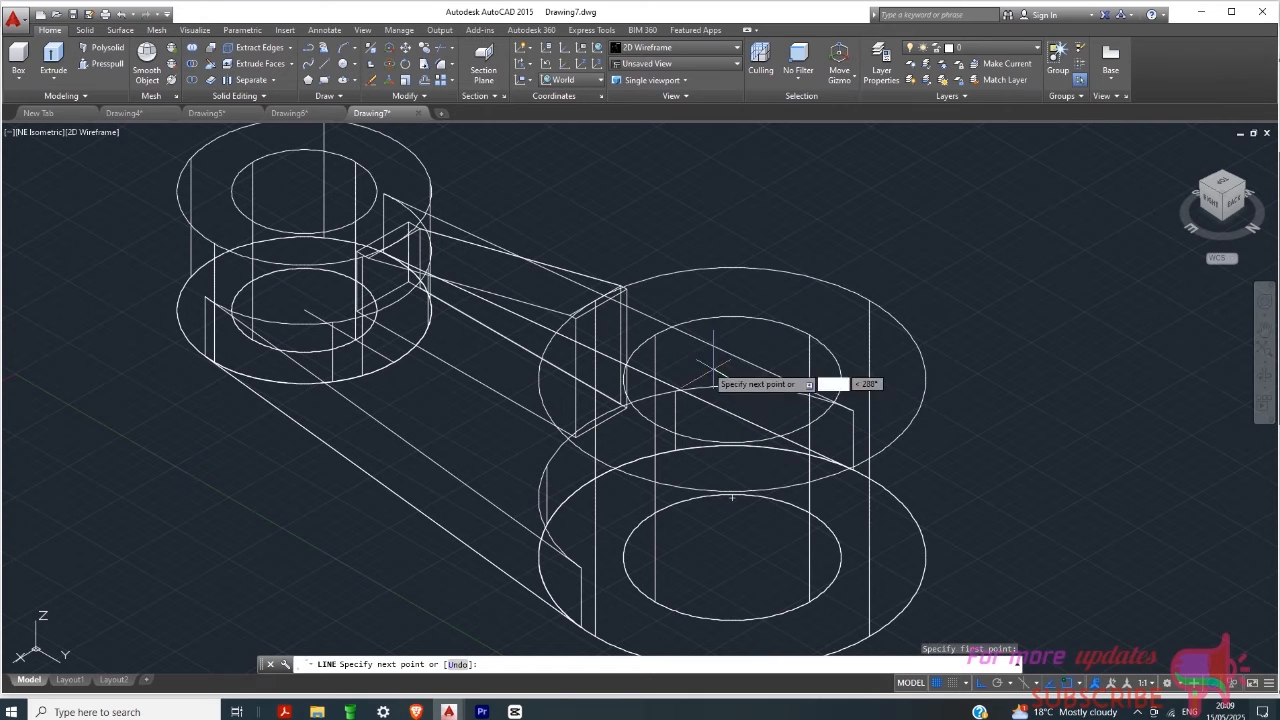
scroll(604, 305, up, 5)
click(563, 268)
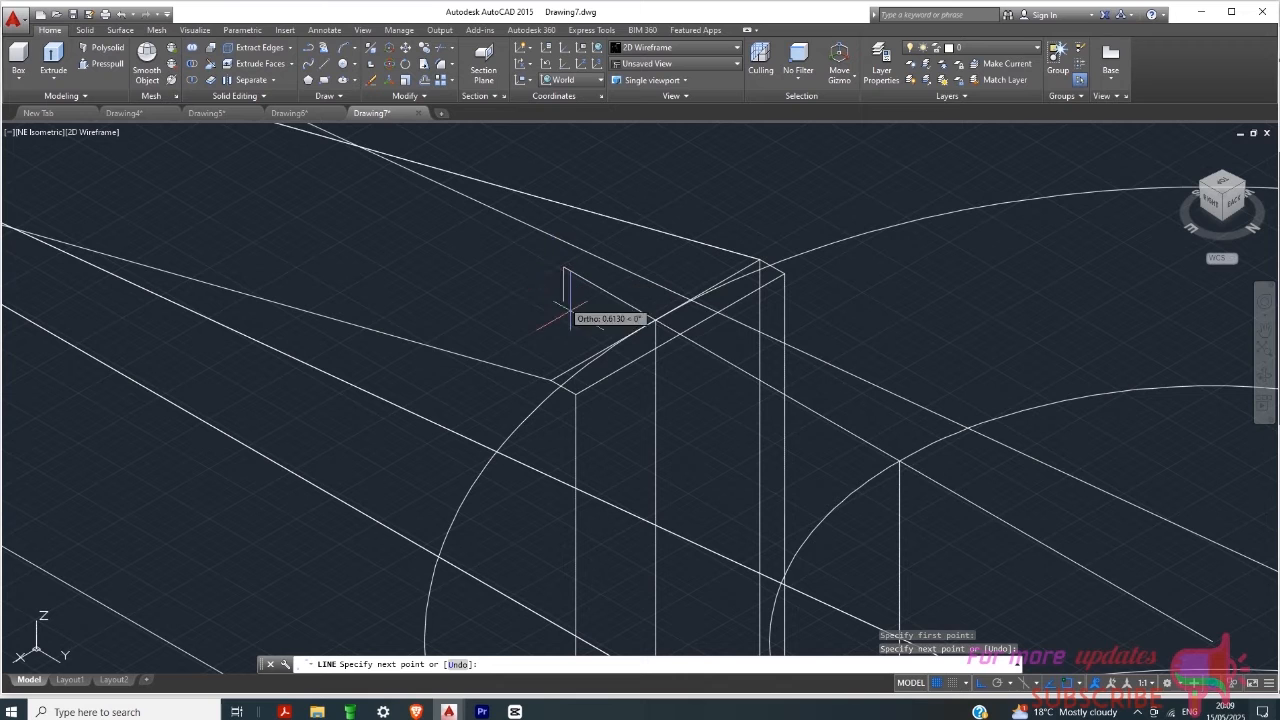
right_click(573, 317)
click(604, 323)
scroll(590, 380, down, 5)
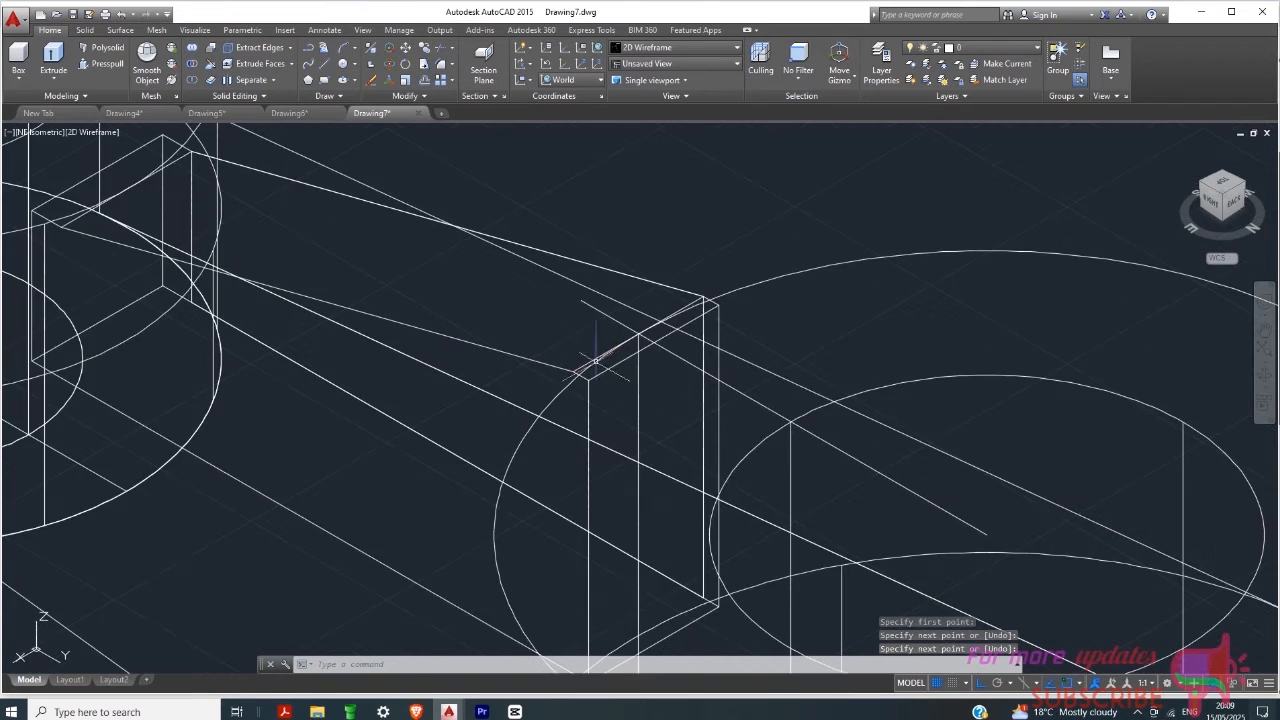
Step: Offset the centre line on the large boss's top face by 6 to both sides to mark the keyway's width
scroll(590, 382, up, 3)
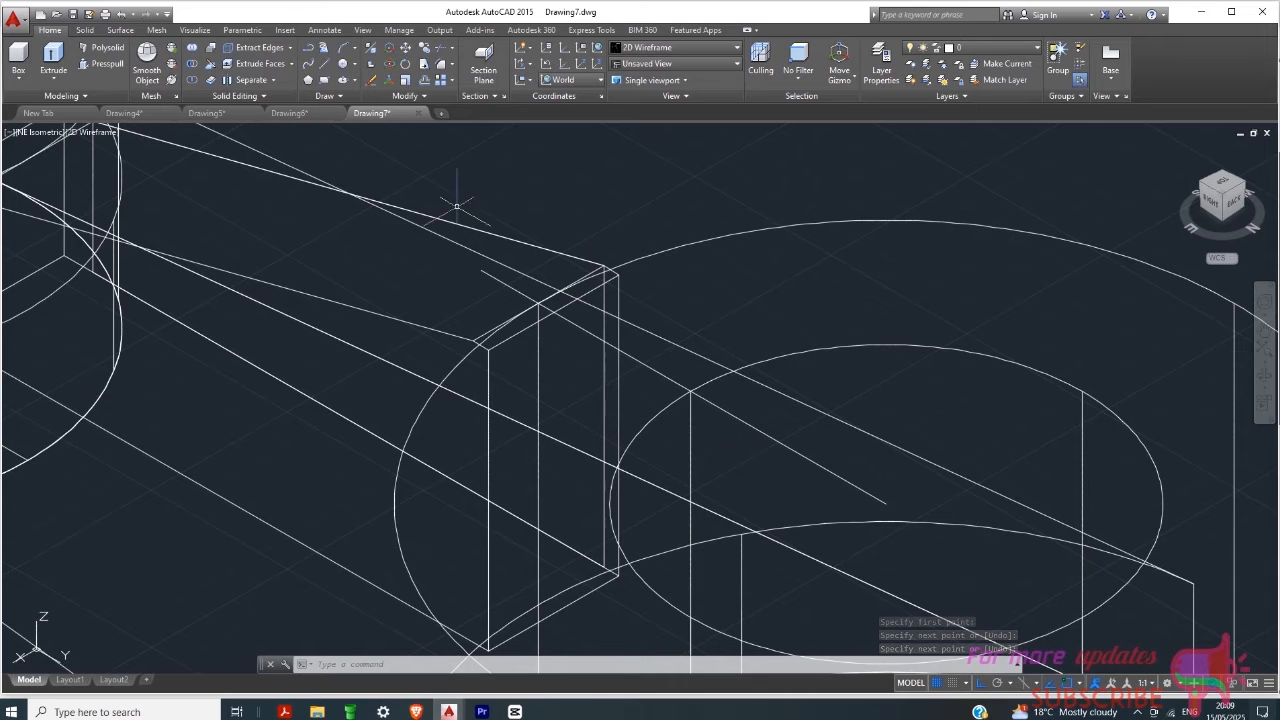
click(427, 83)
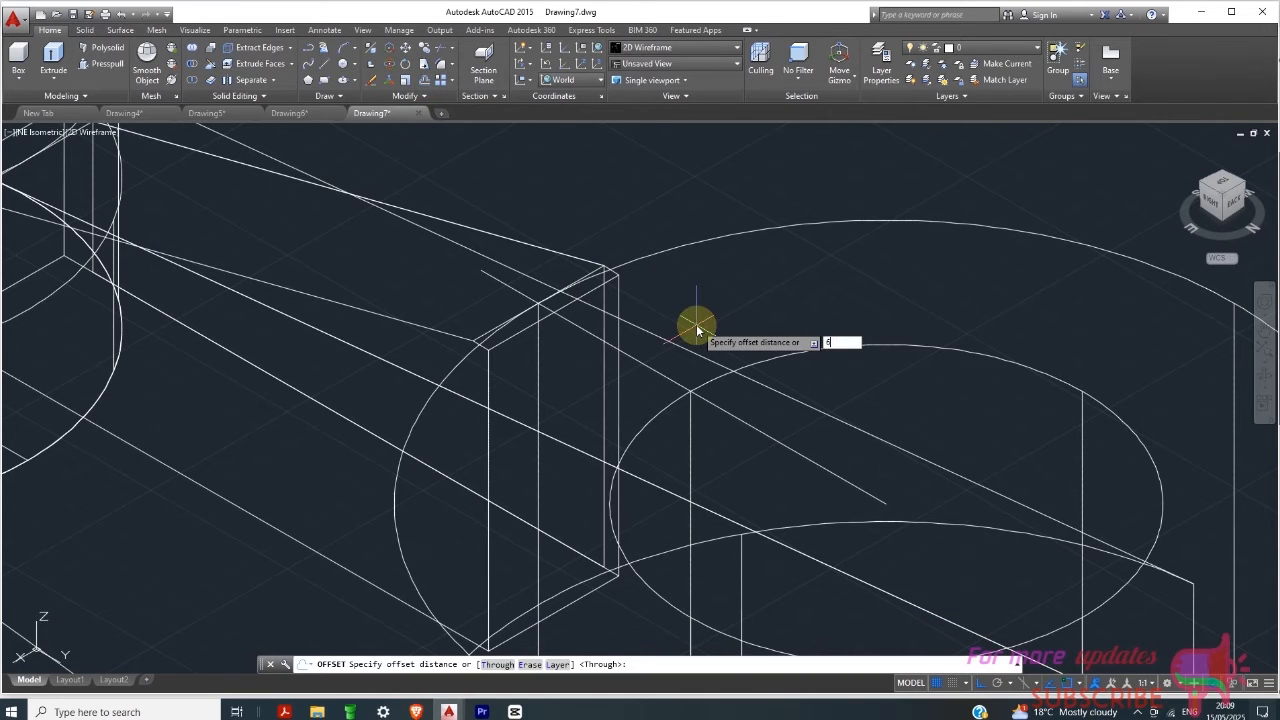
text(6)
key(Return)
click(729, 414)
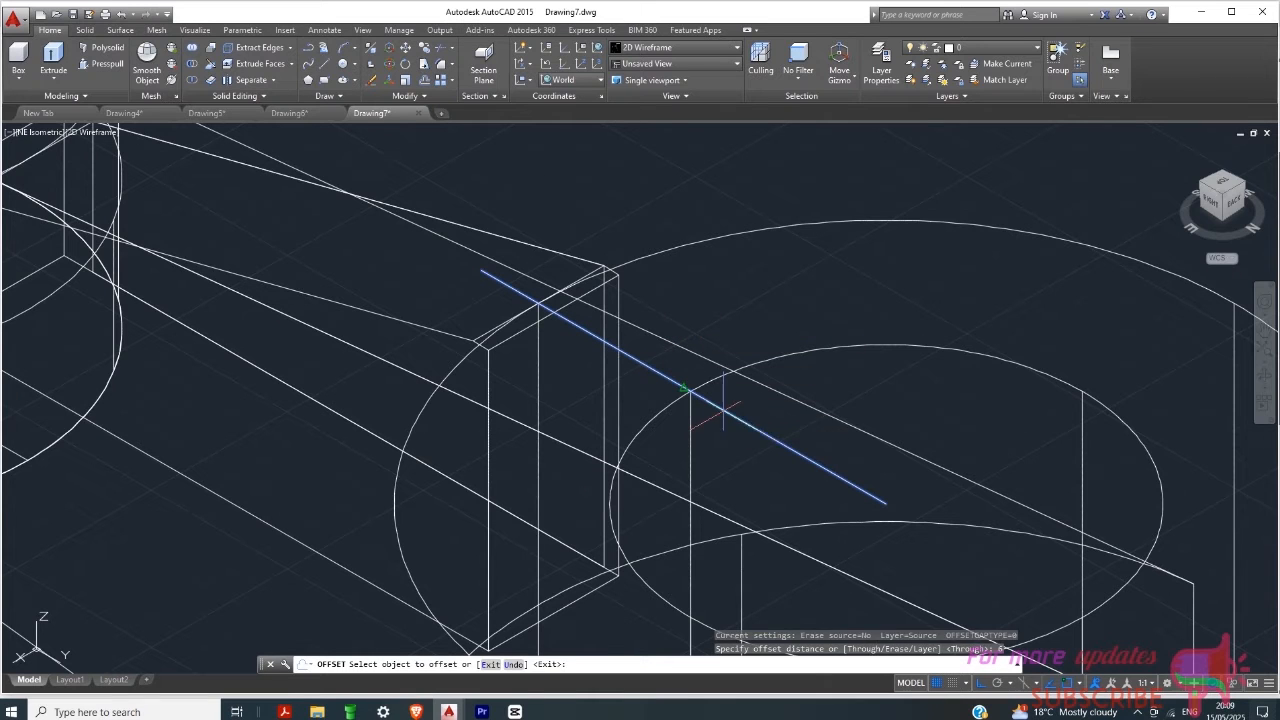
click(819, 387)
click(785, 444)
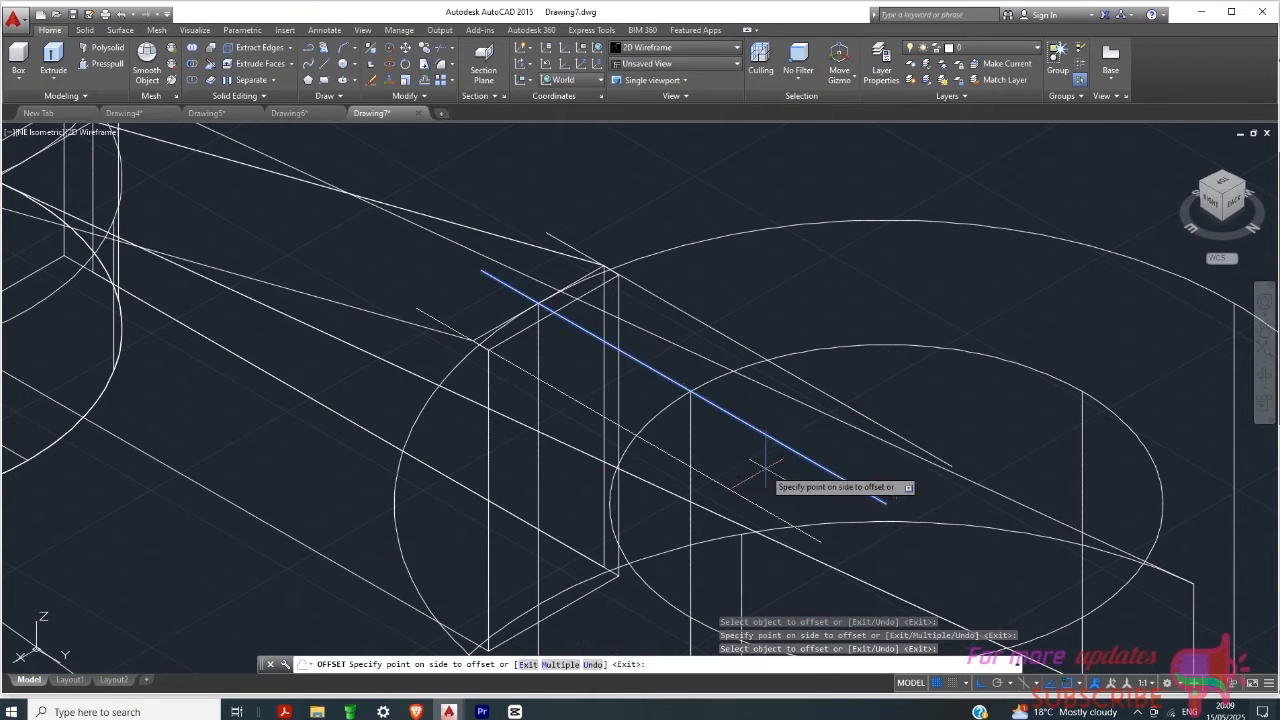
click(780, 468)
scroll(760, 445, down, 2)
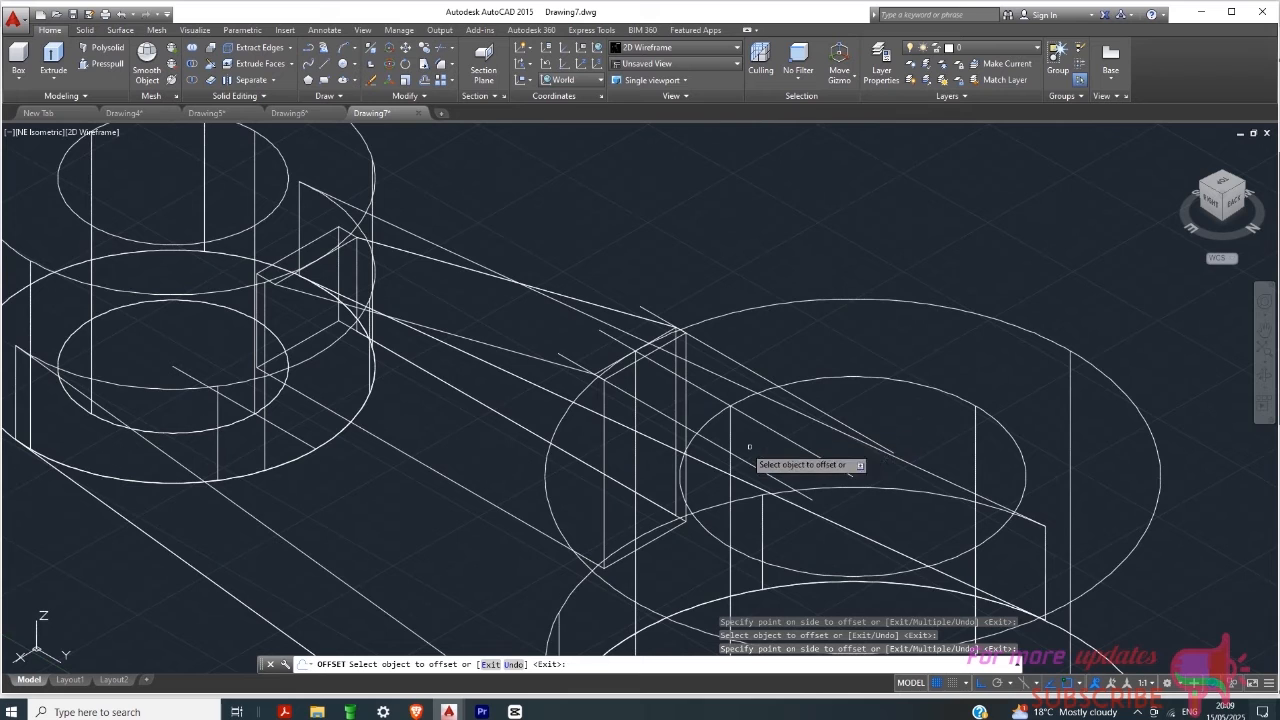
scroll(749, 447, up, 2)
right_click(700, 432)
click(745, 443)
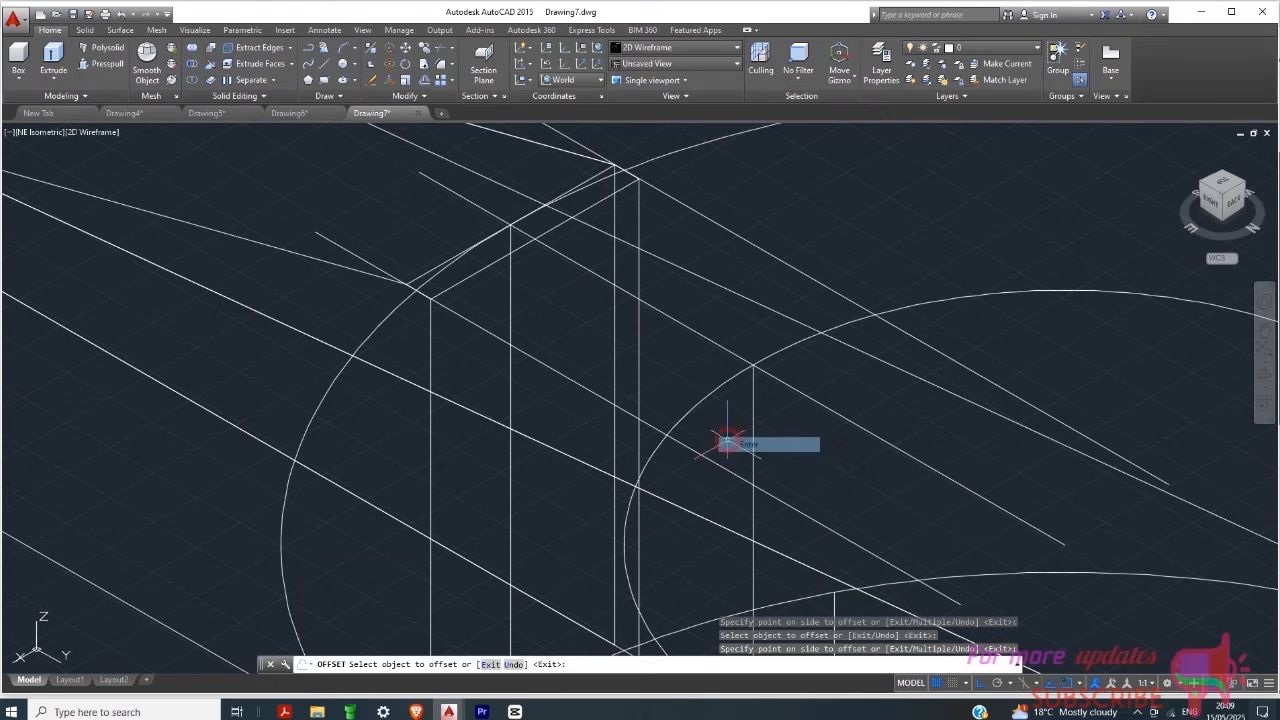
Step: Turn on the Endpoint object snap and draw a 36-diameter circle centred on the large bore's top at the centre line's end
scroll(697, 403, down, 4)
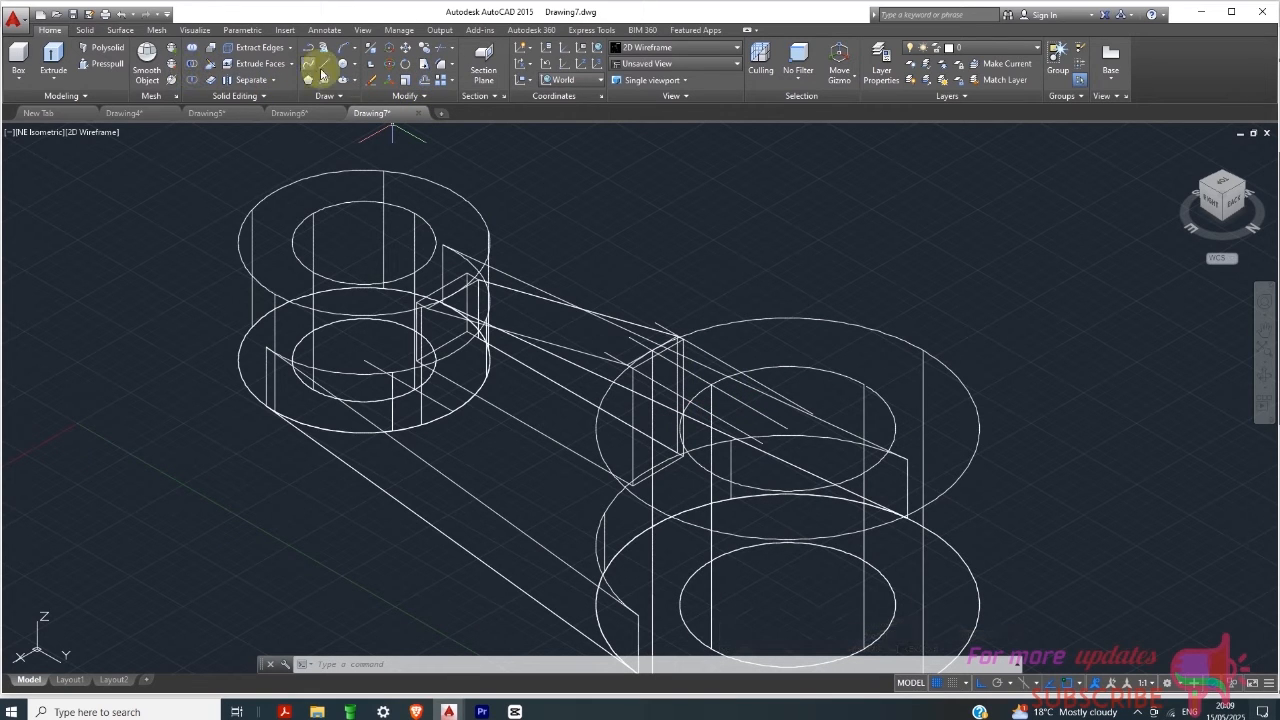
click(352, 66)
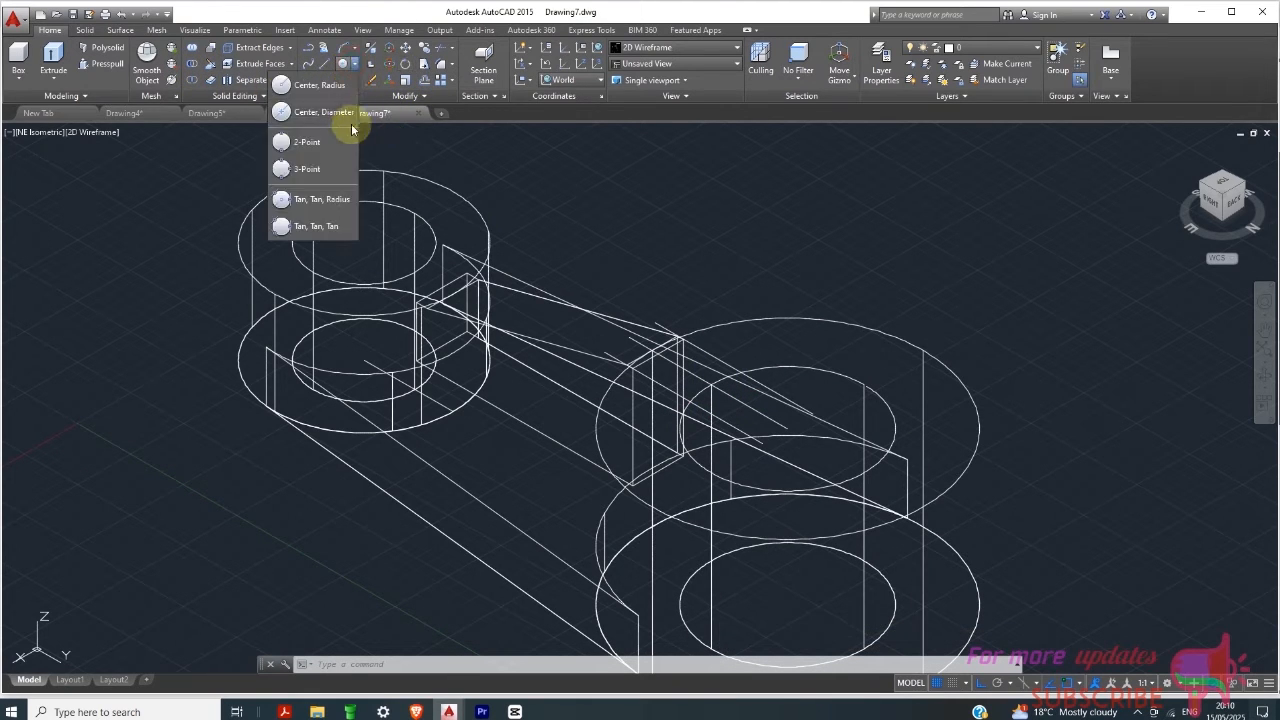
click(337, 112)
scroll(796, 447, up, 3)
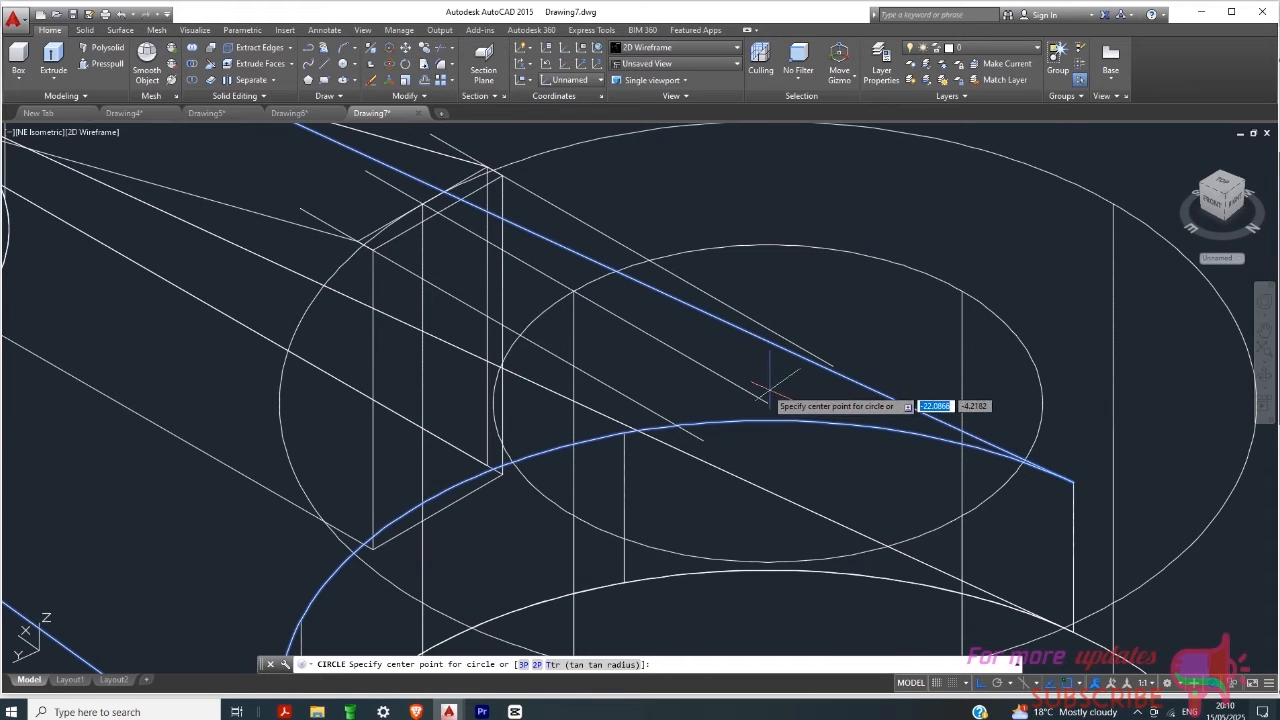
scroll(780, 450, down, 2)
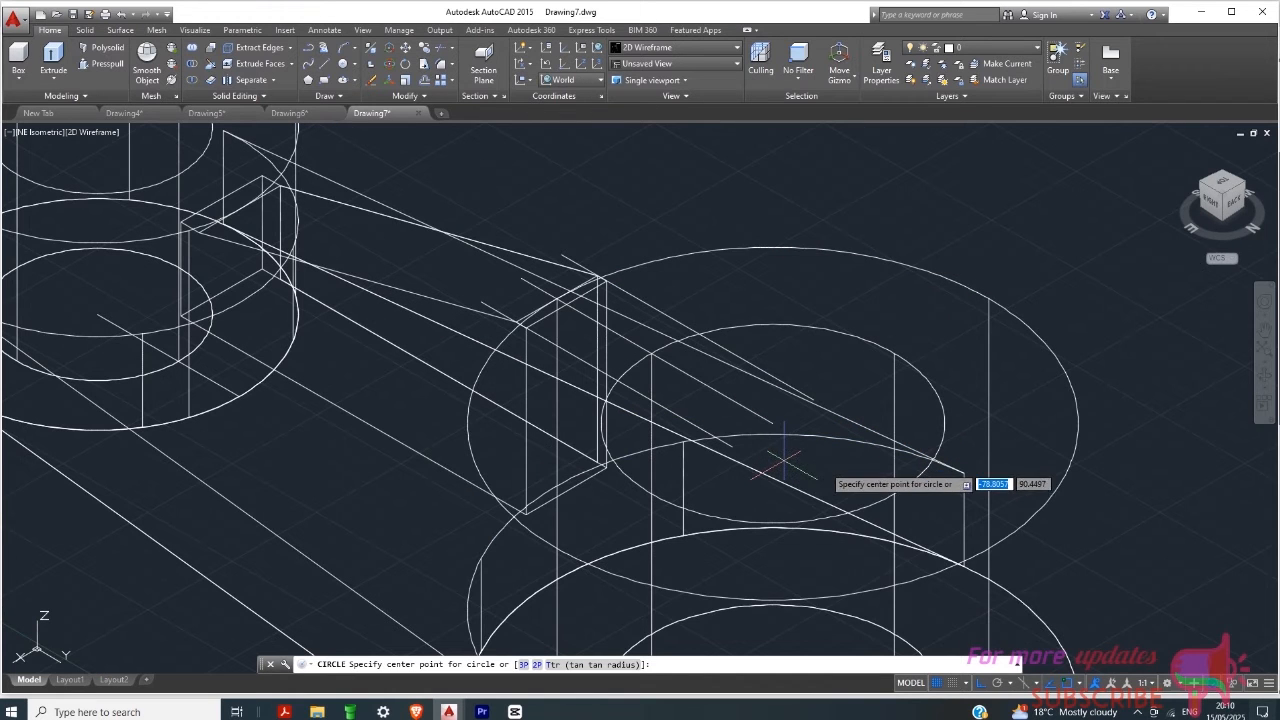
click(1077, 686)
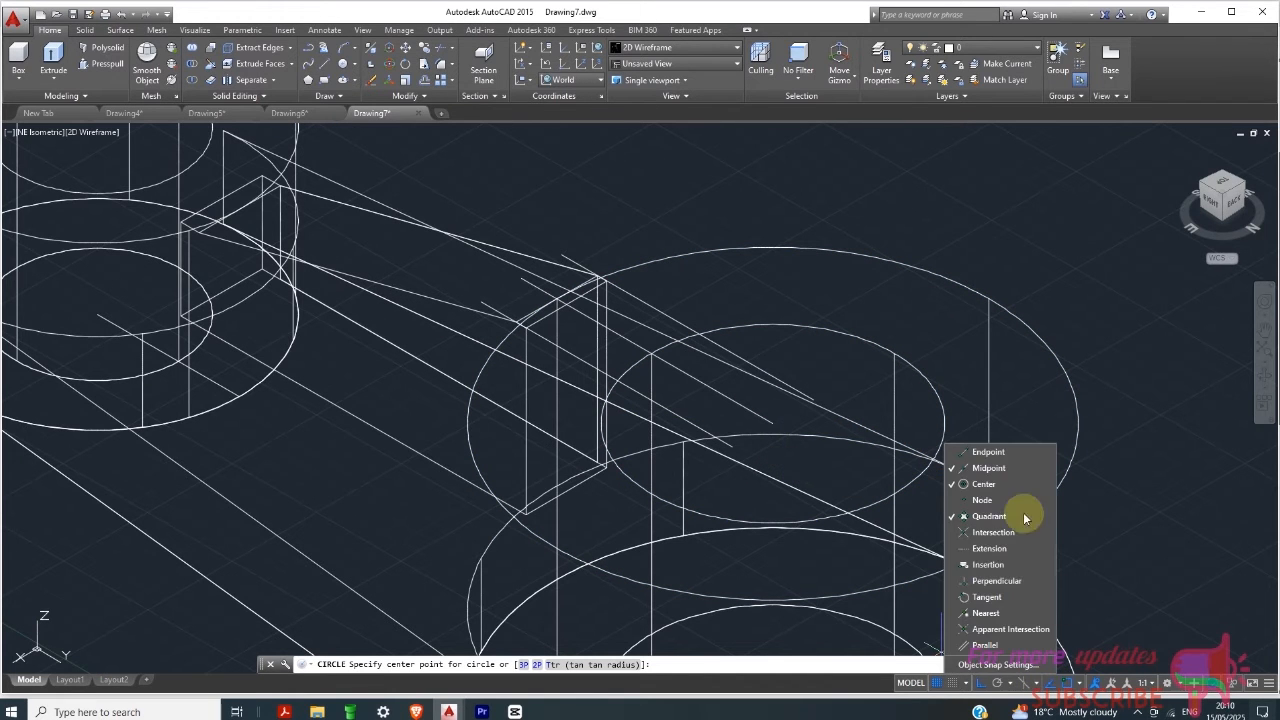
click(1150, 500)
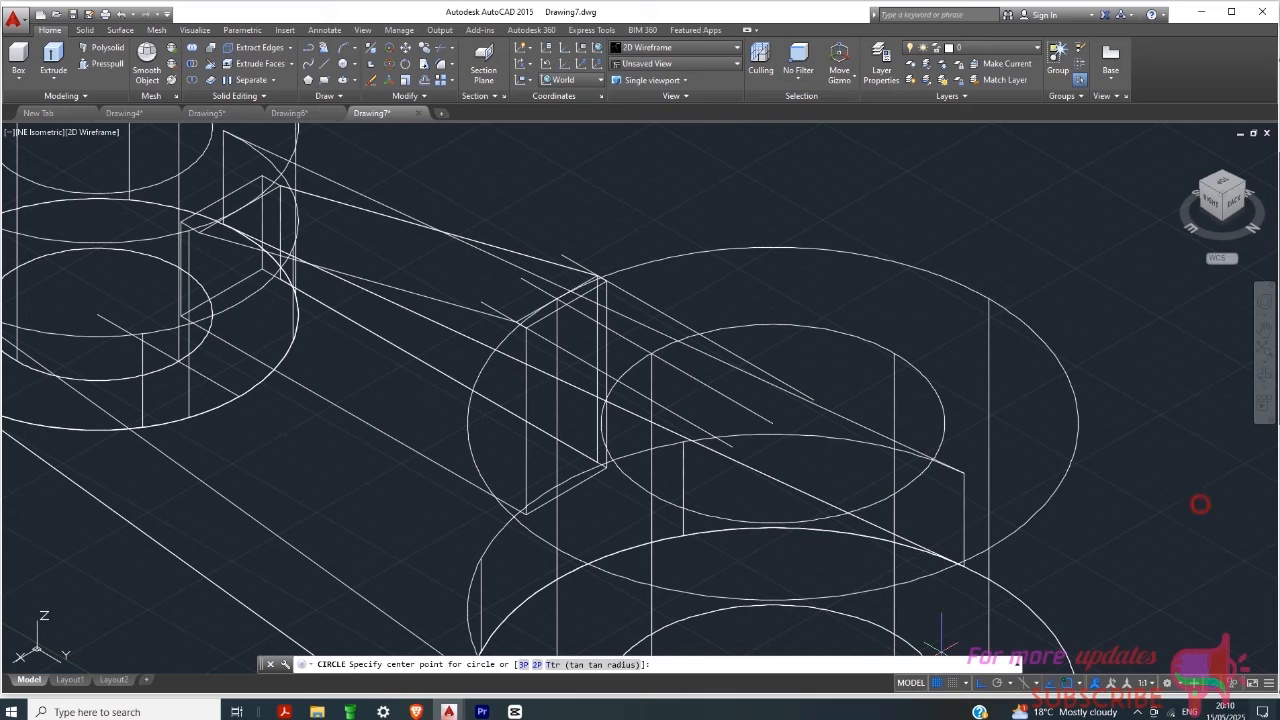
click(773, 424)
key(d)
key(Return)
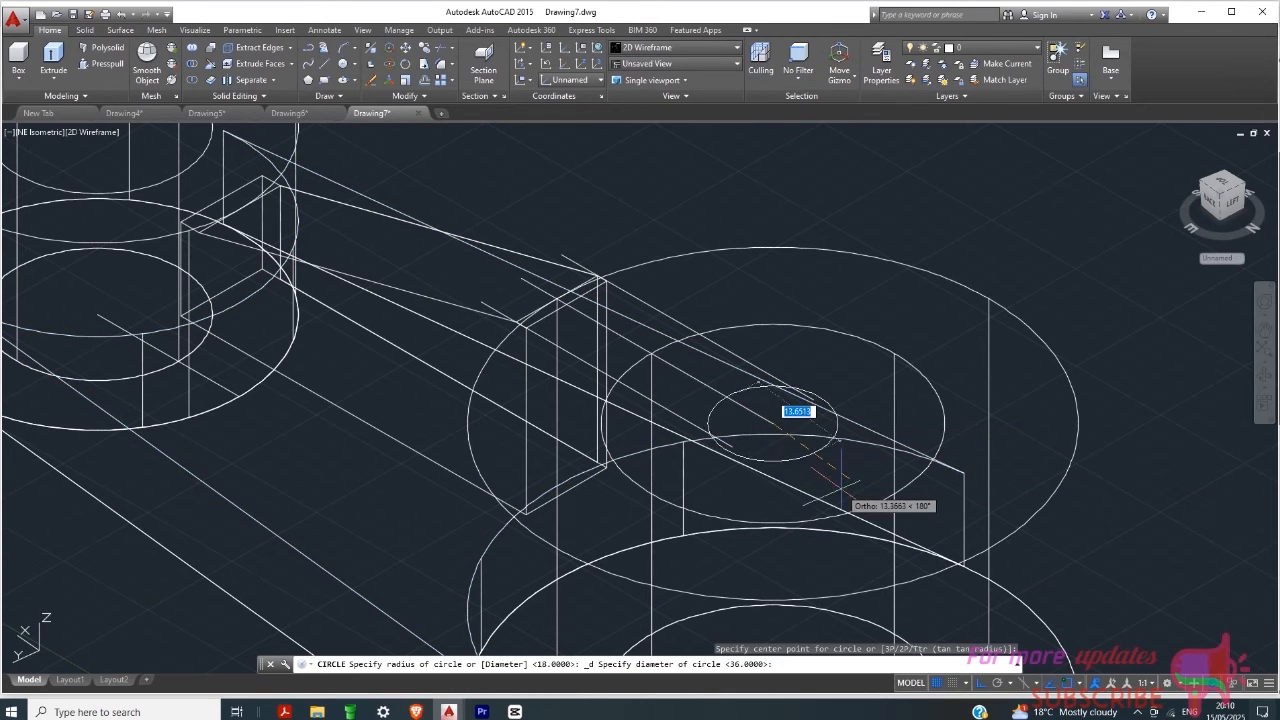
text(3)
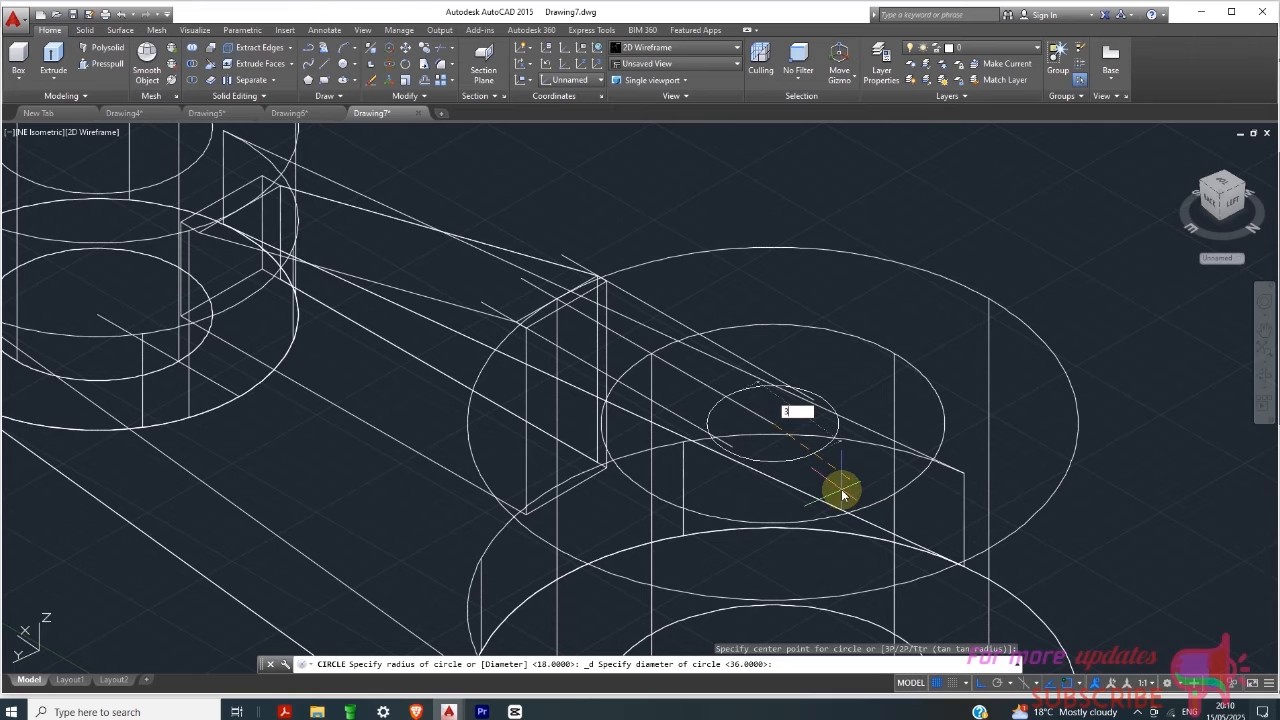
text(6)
key(Return)
Step: Turn on the Intersection object snap for picking where the offset lines cross the bore circle
scroll(654, 370, up, 3)
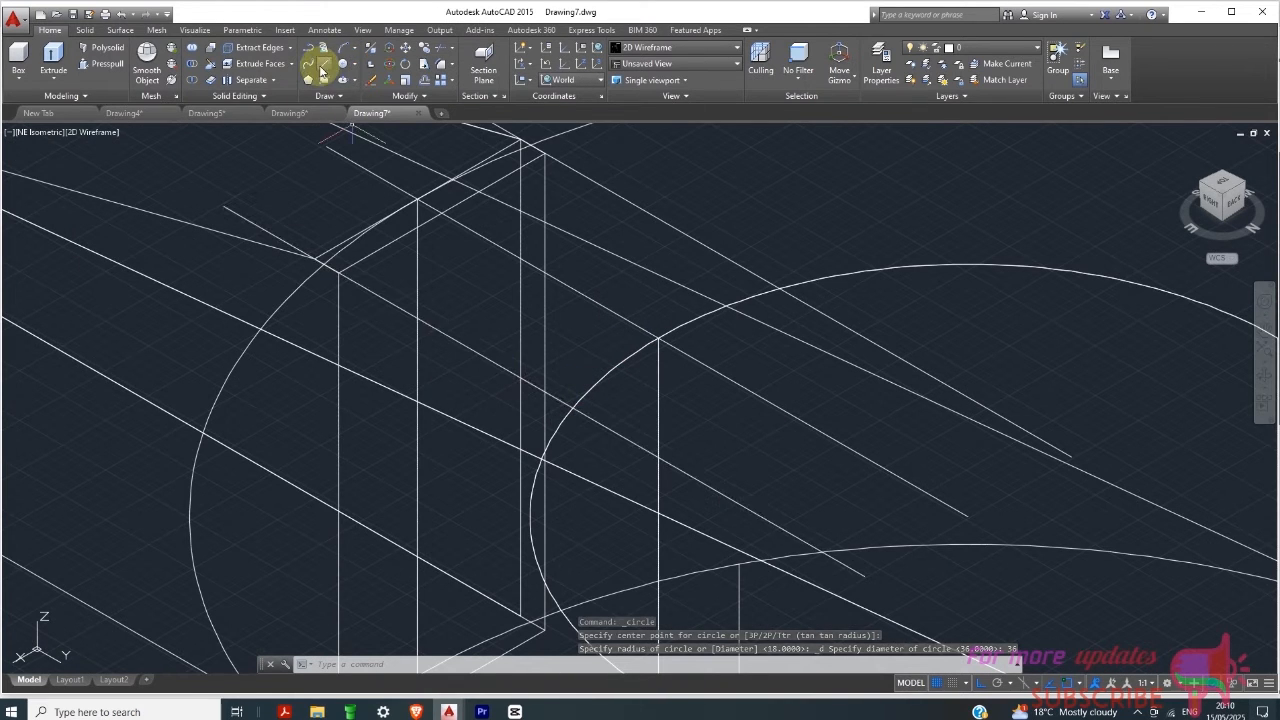
click(587, 388)
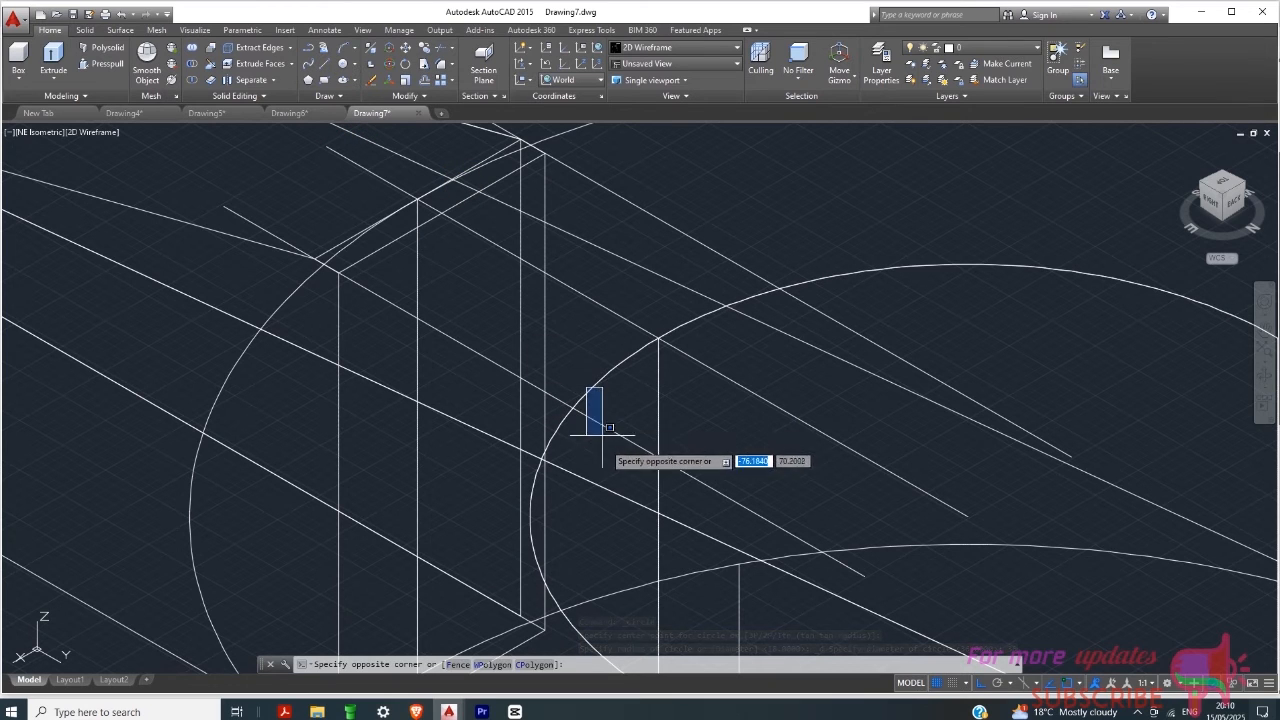
key(Escape)
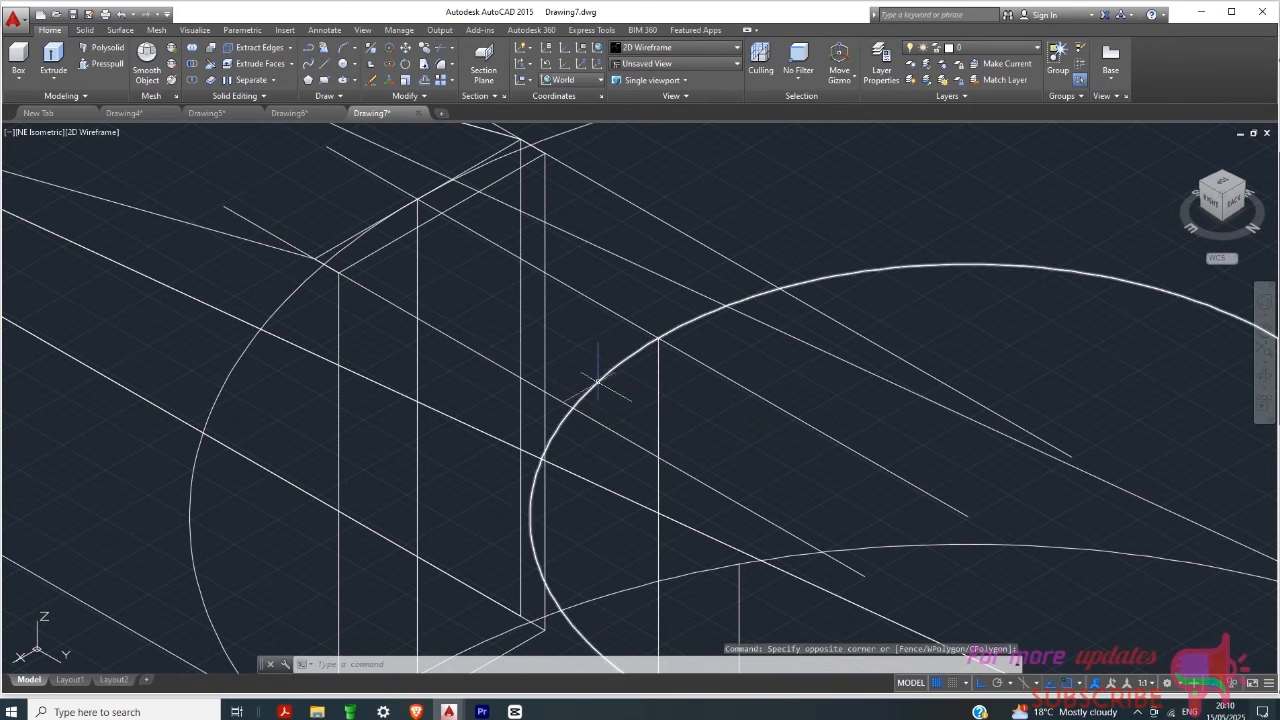
click(593, 383)
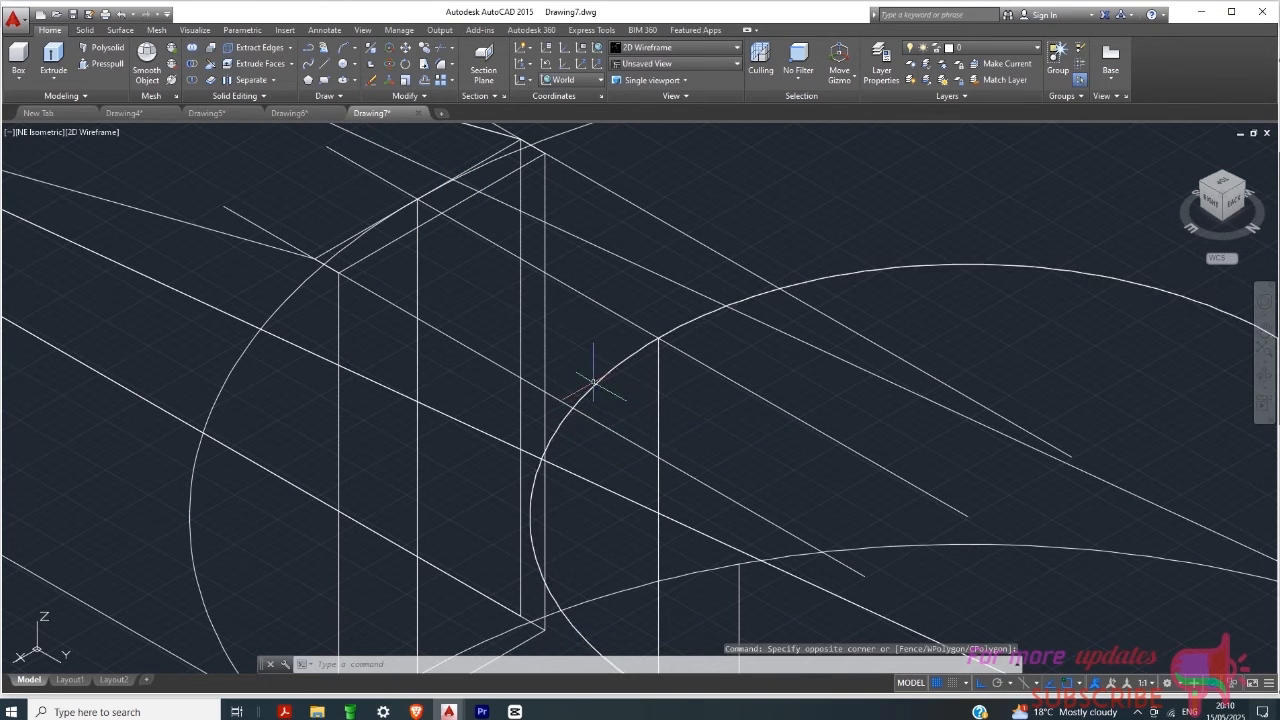
click(1080, 686)
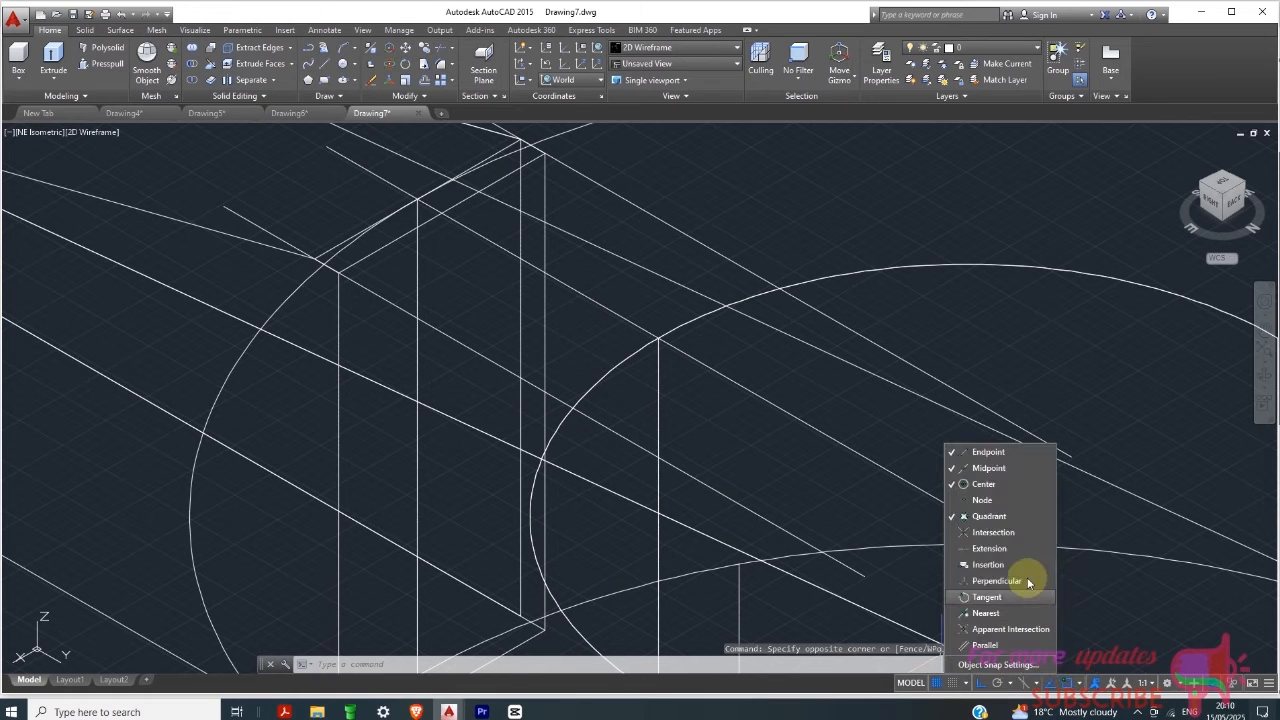
click(995, 532)
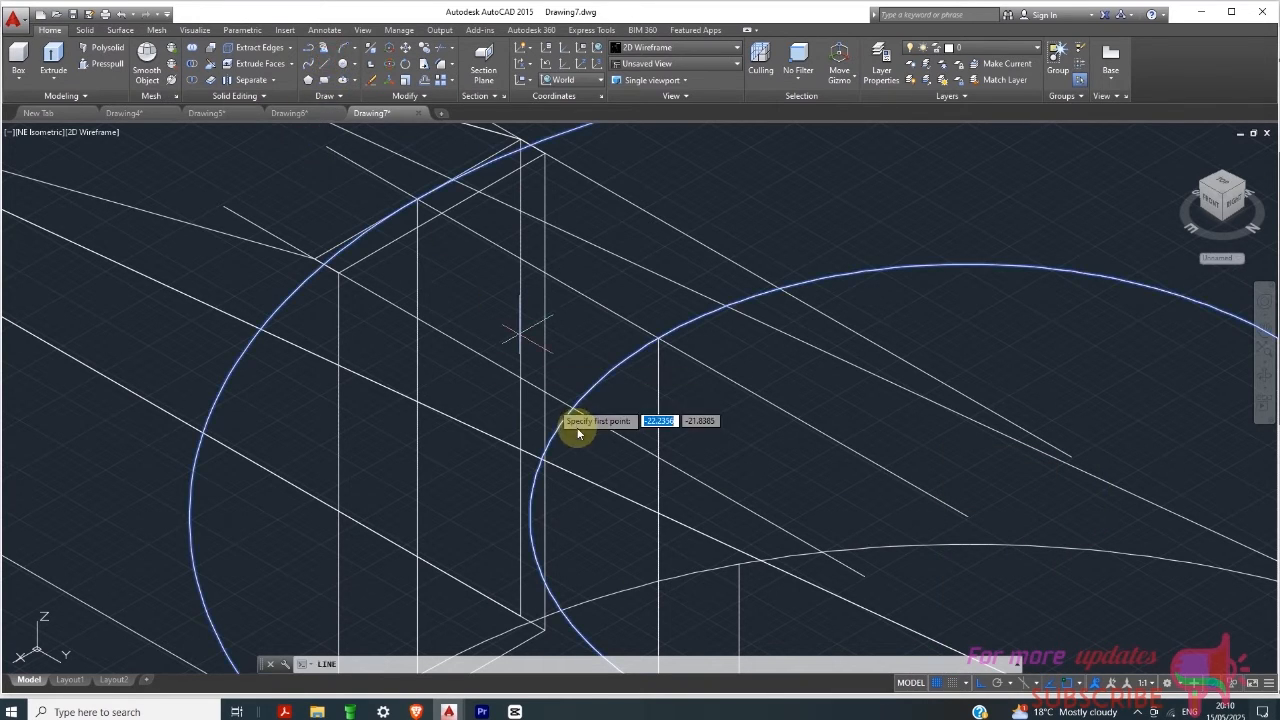
Step: Start a line at the point where the keyway's offset line crosses the large bore circle
scroll(576, 452, up, 1)
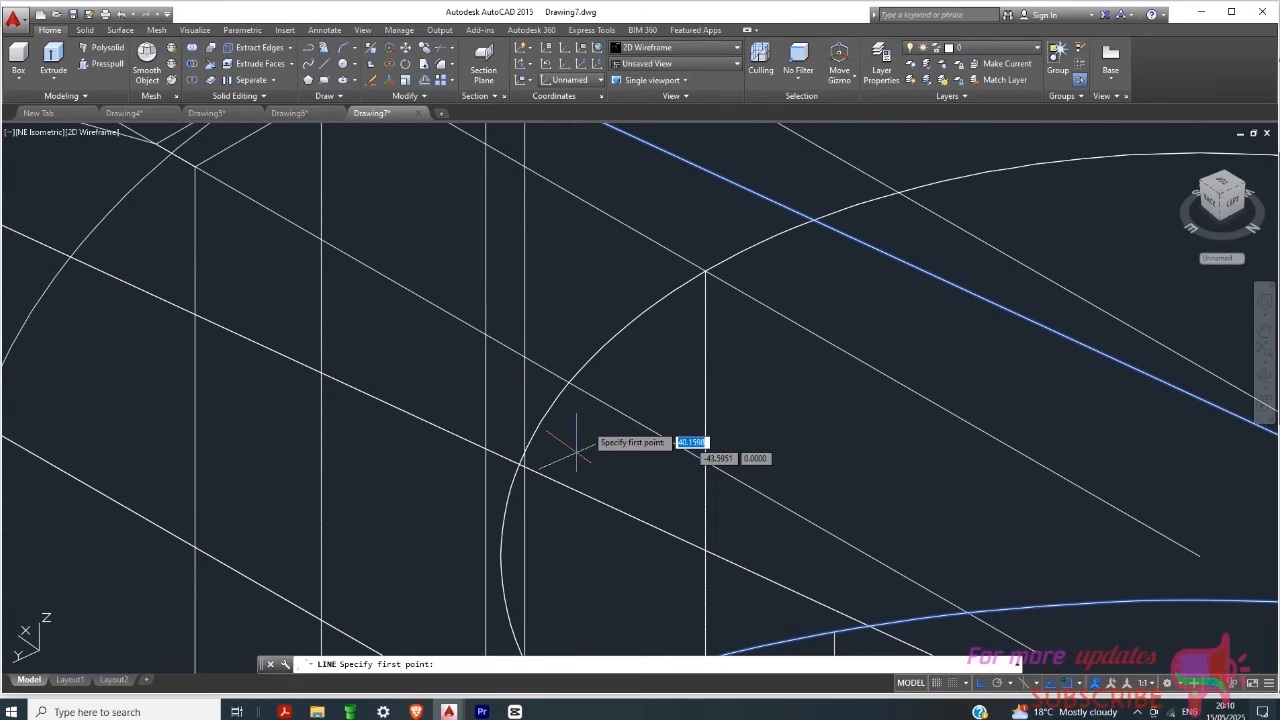
click(568, 383)
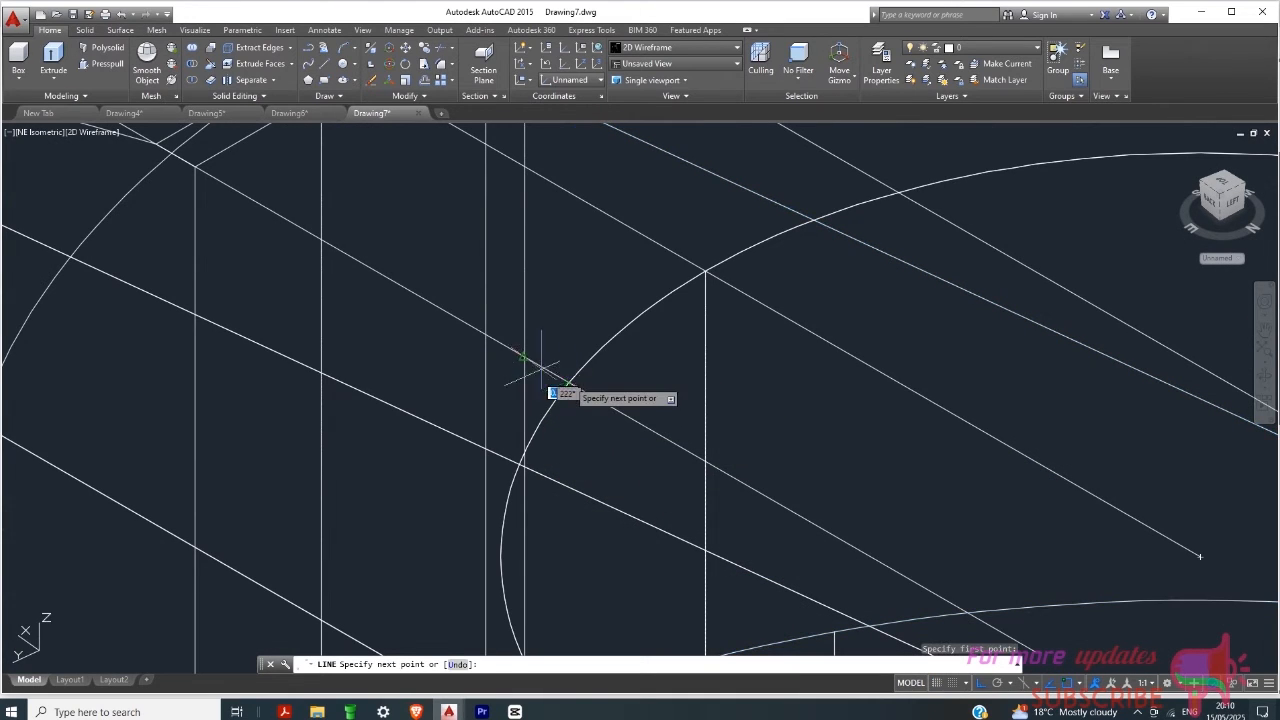
scroll(515, 352, up, 1)
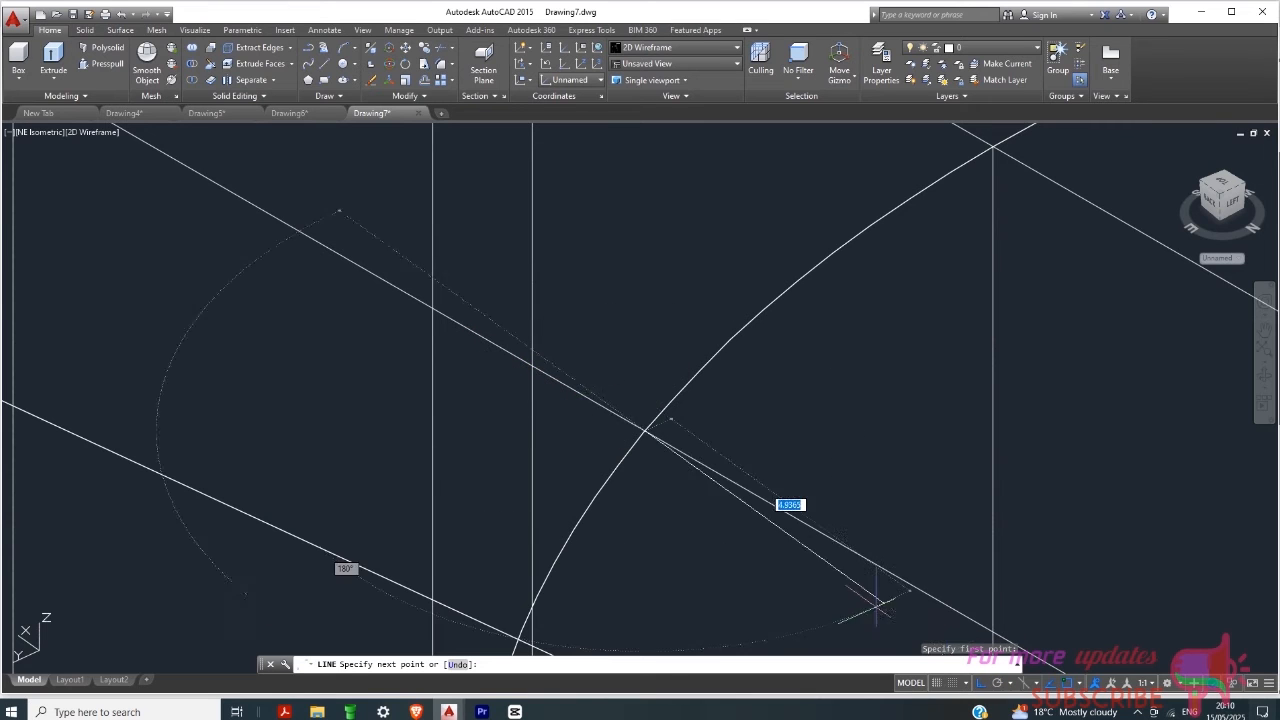
key(F9)
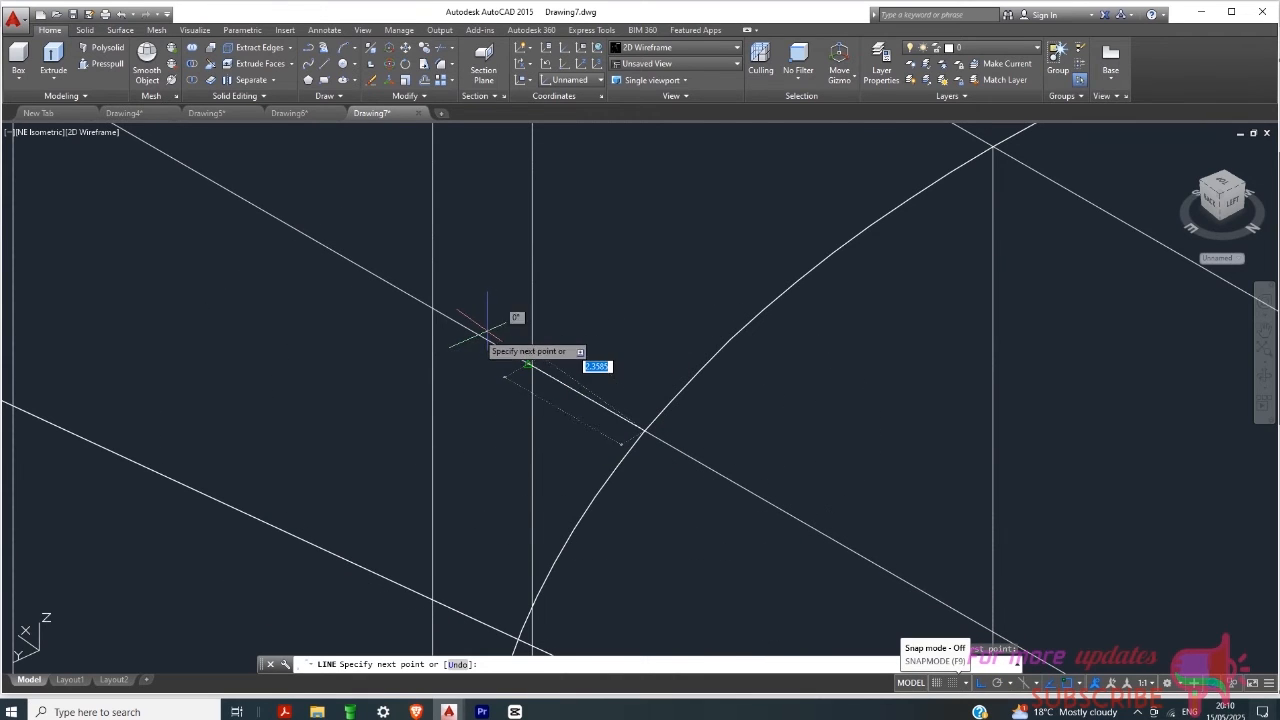
scroll(466, 351, down, 1)
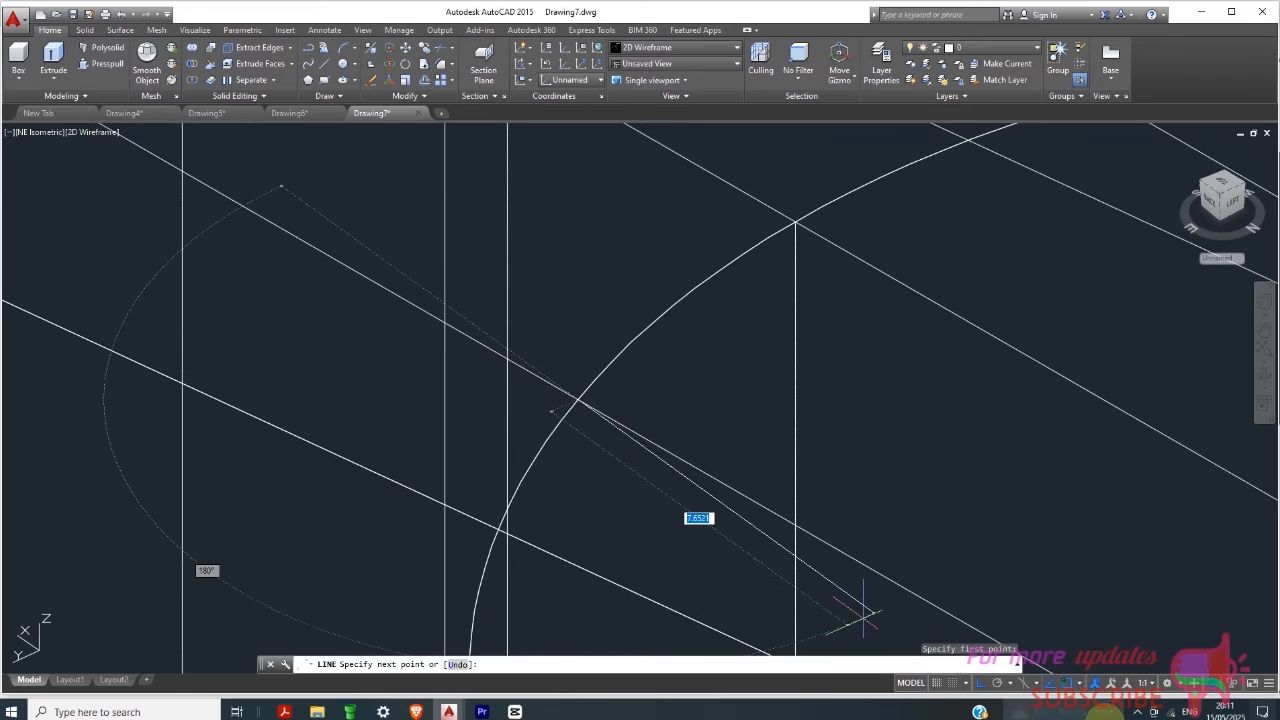
Step: Turn off the Endpoint, Midpoint and Center object snaps and turn on Nearest, keeping Intersection and Perpendicular active
click(1075, 683)
click(1076, 684)
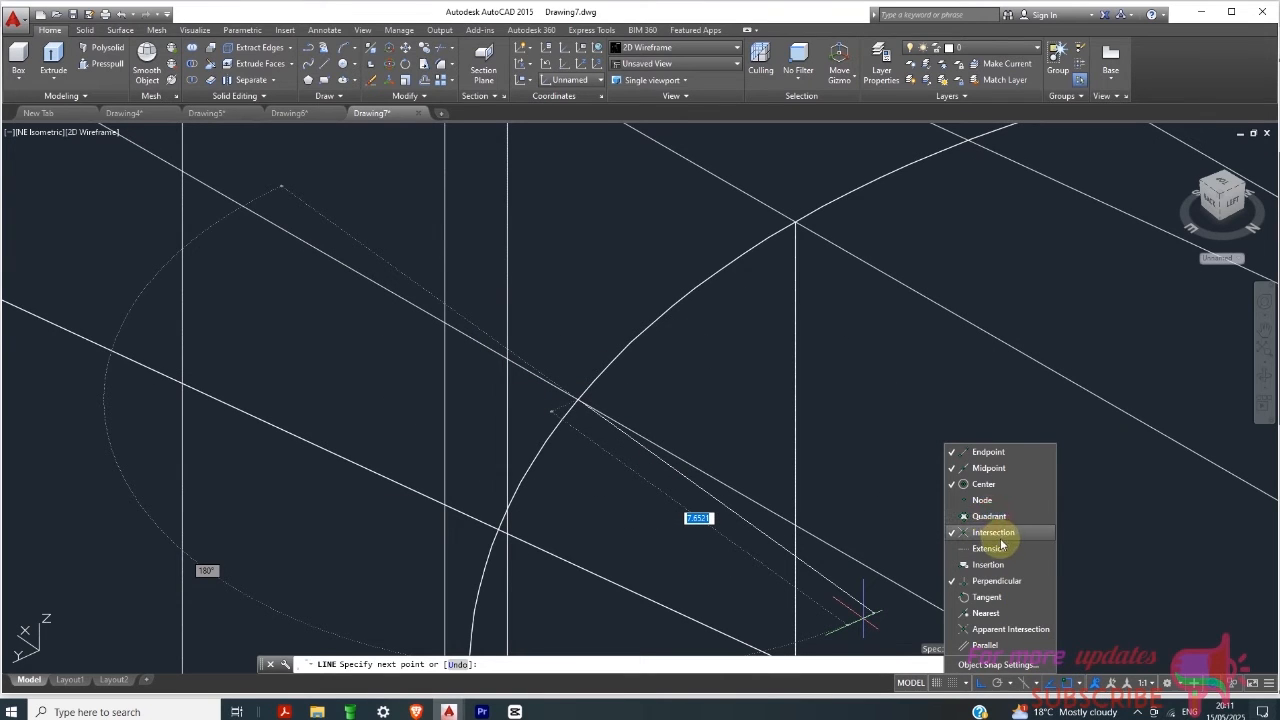
click(1000, 452)
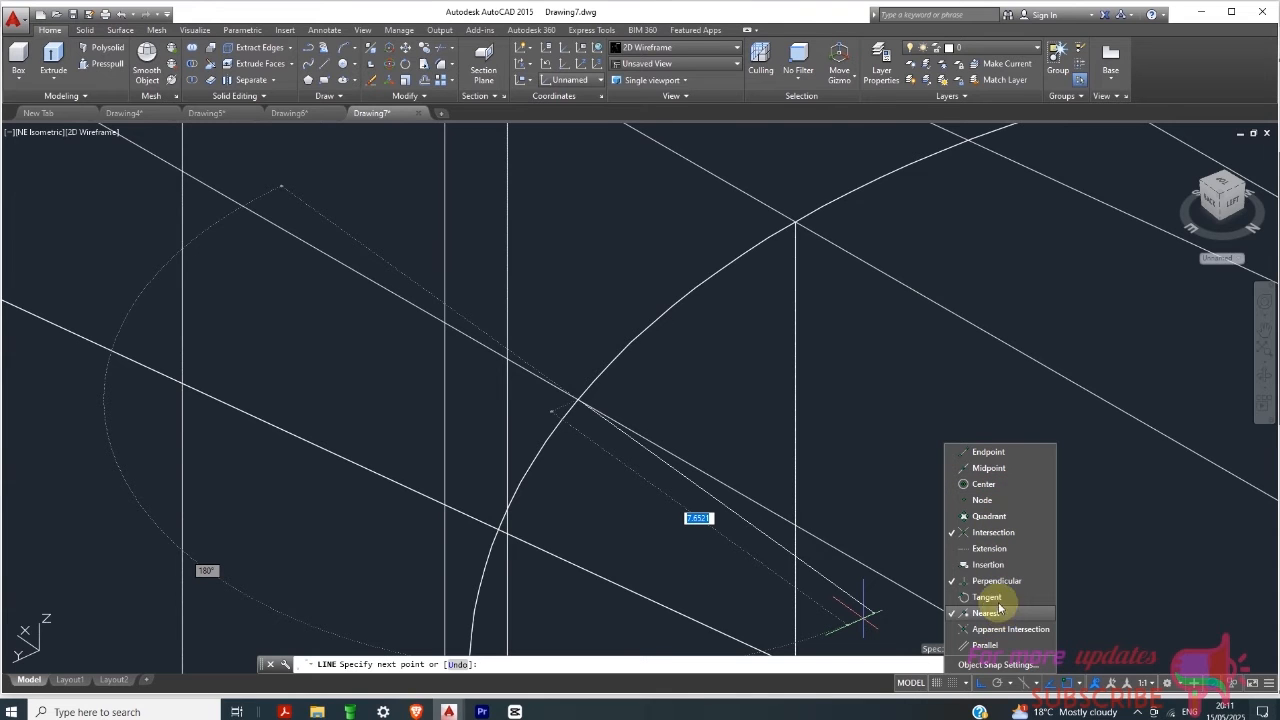
click(1091, 543)
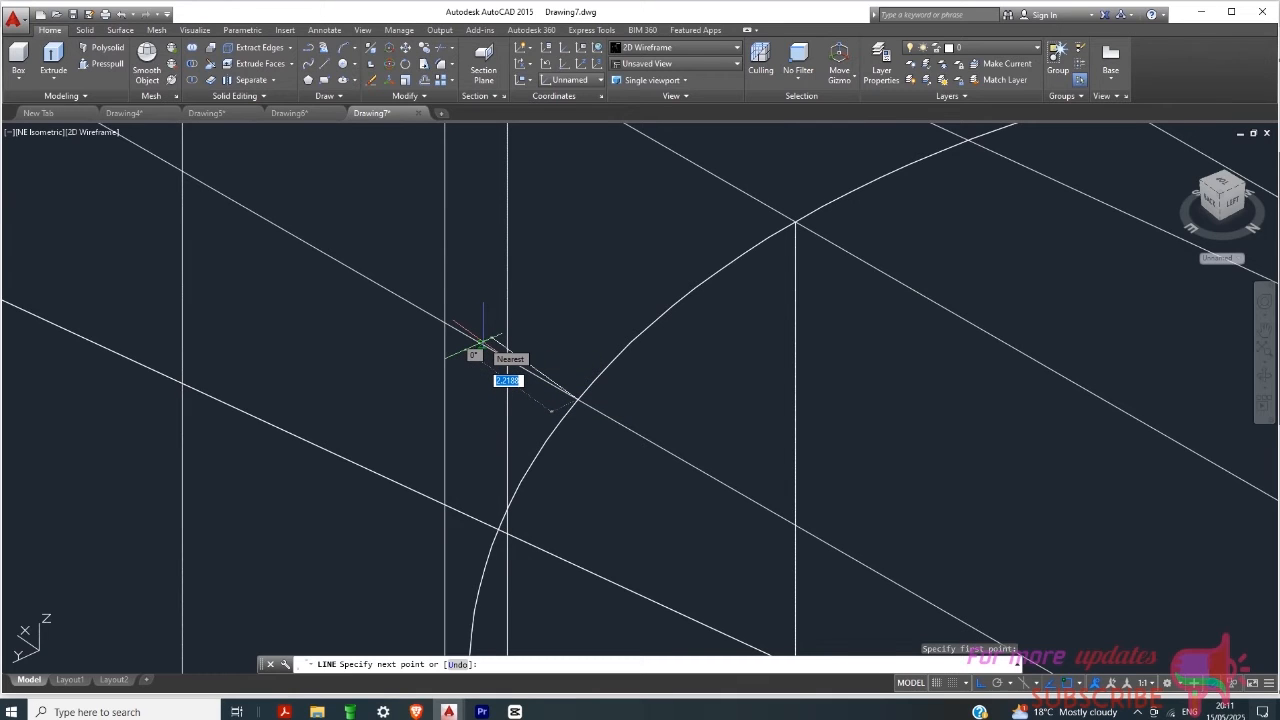
Step: Try a 4-long line from the bore crossing outward beside the offset line, and erase it
text(4)
key(Return)
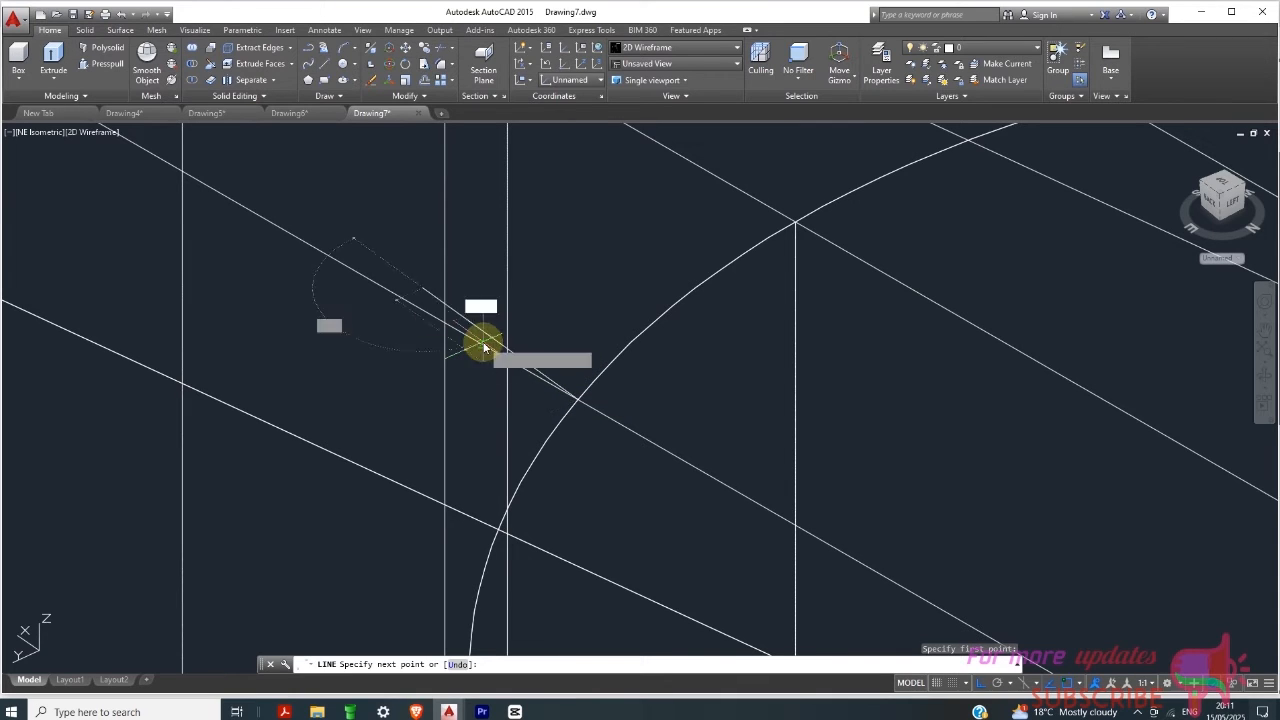
scroll(663, 269, down, 2)
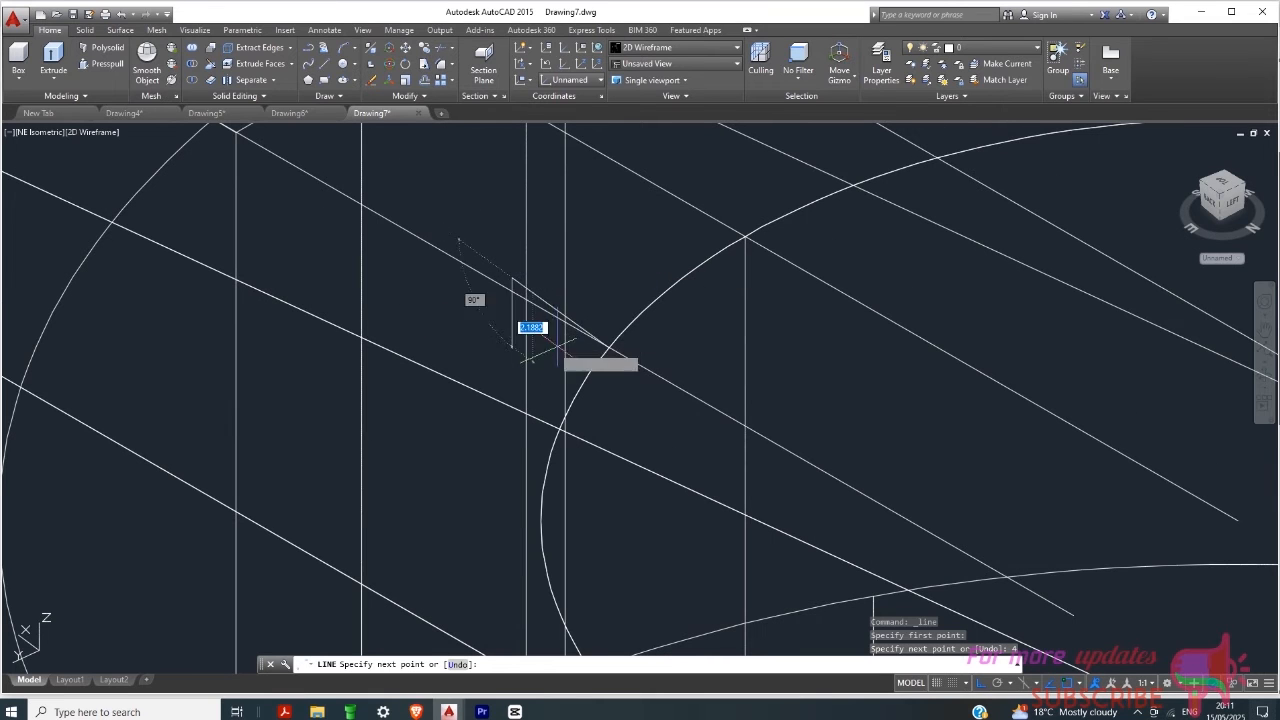
key(Escape)
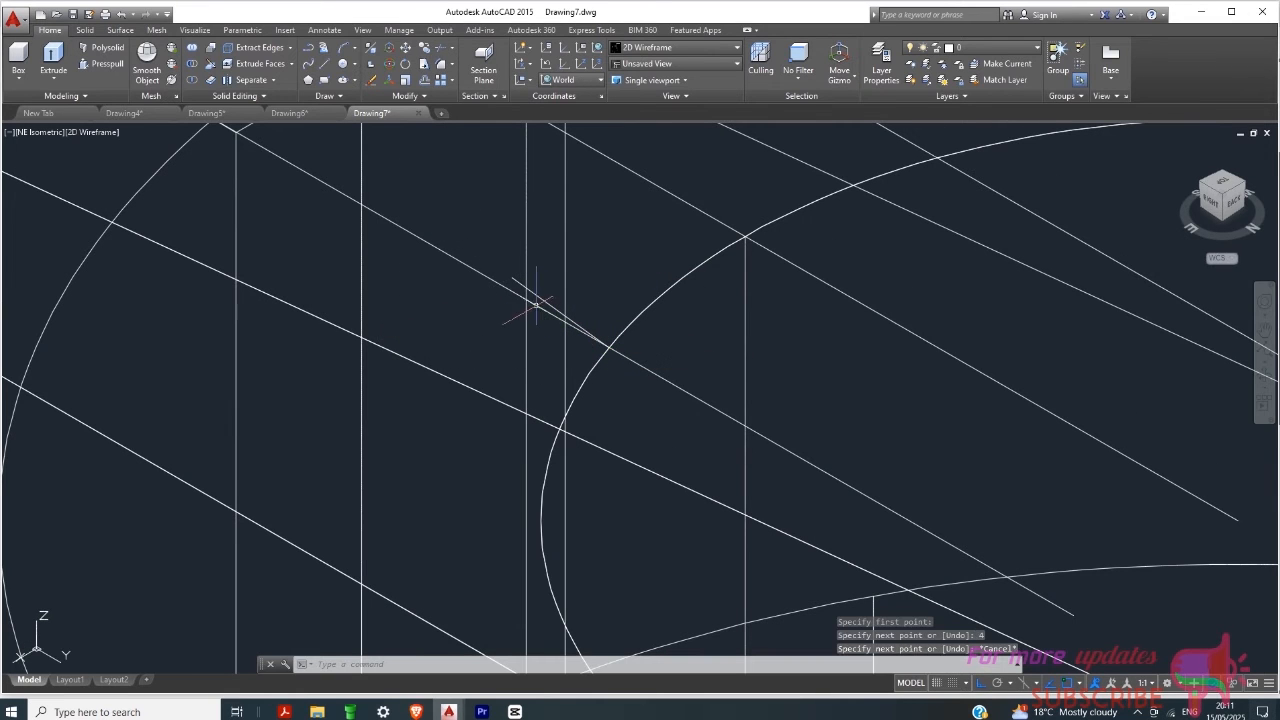
click(546, 301)
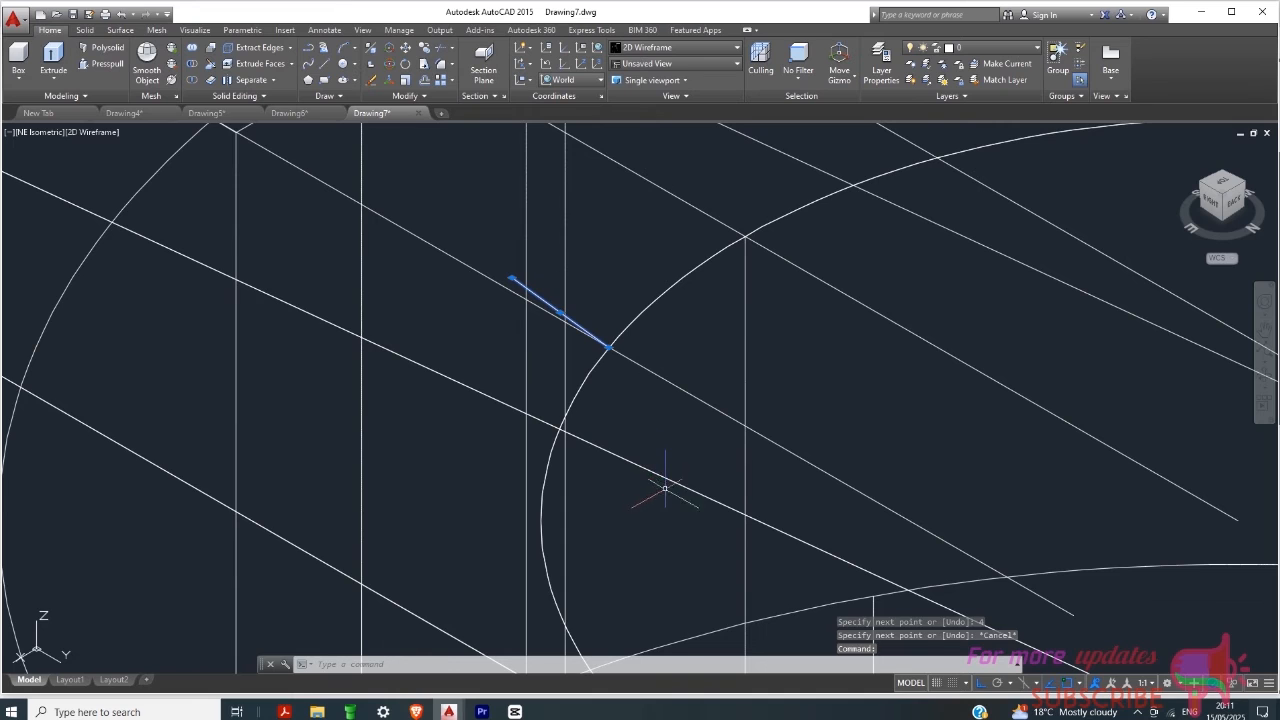
key(Delete)
Step: Switch the model to the SE Isometric view, framing the large boss's top face
scroll(609, 434, down, 3)
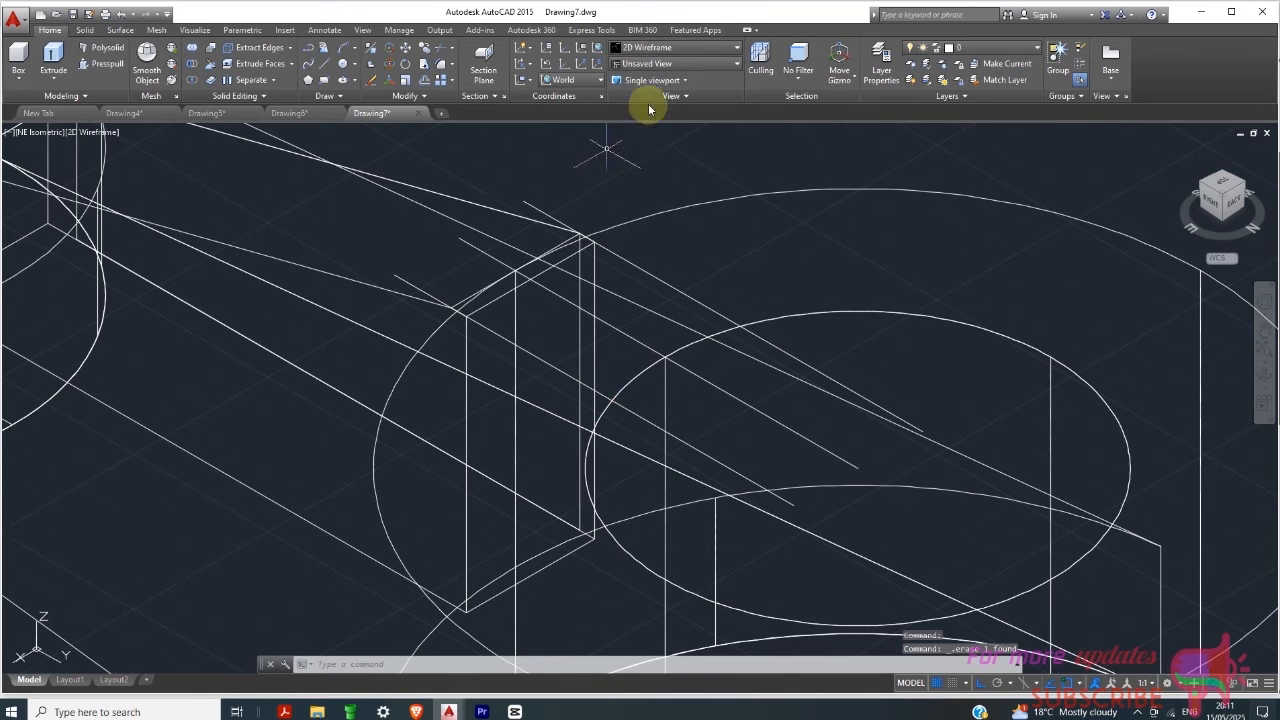
click(650, 63)
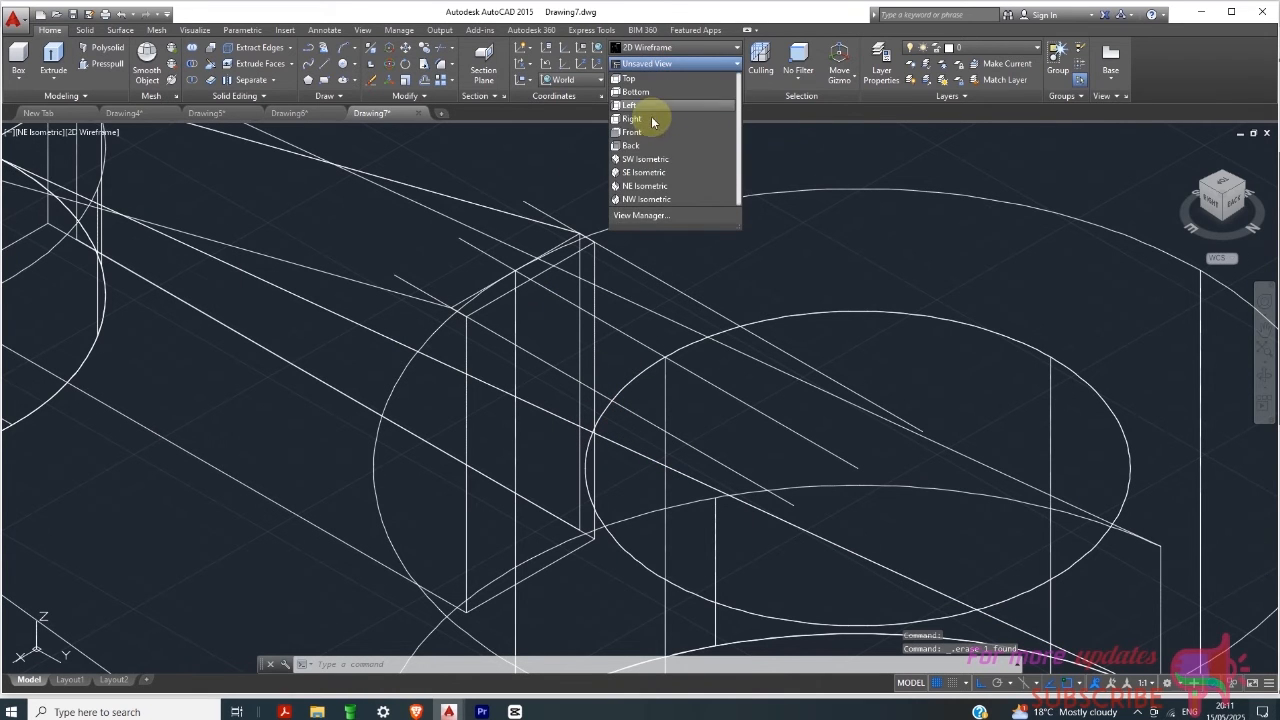
click(646, 172)
scroll(707, 425, up, 4)
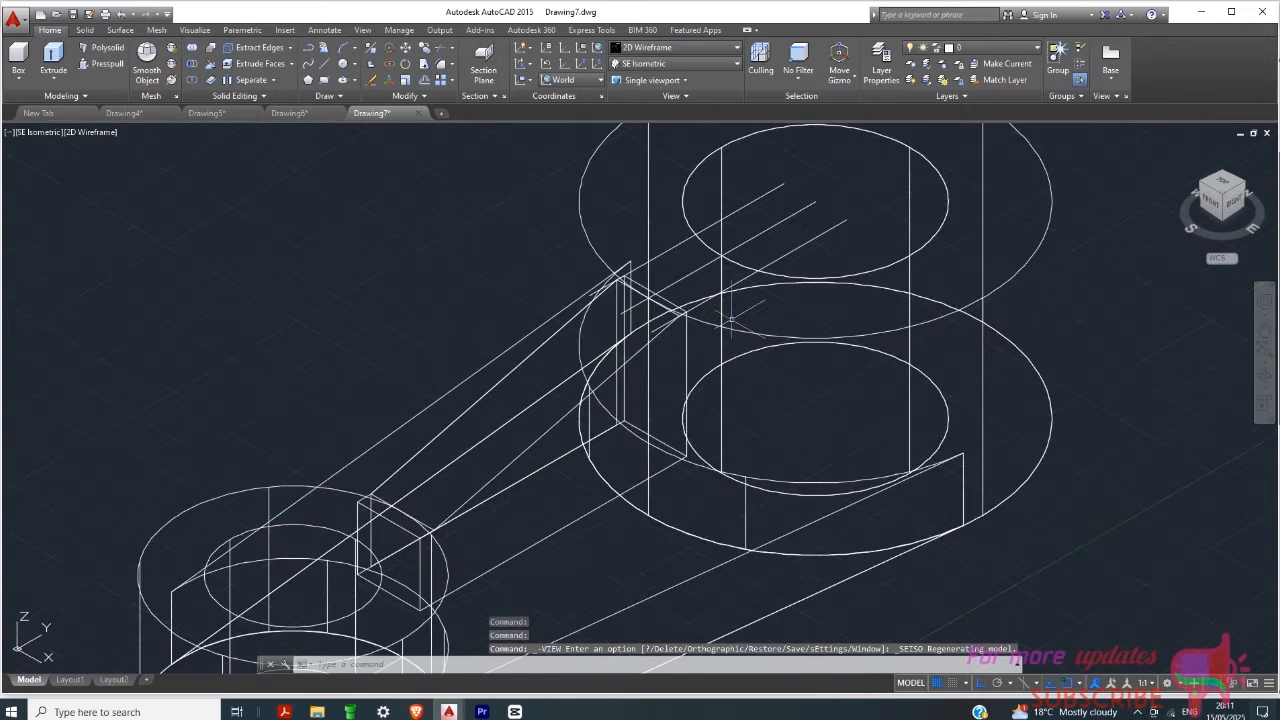
scroll(660, 423, down, 2)
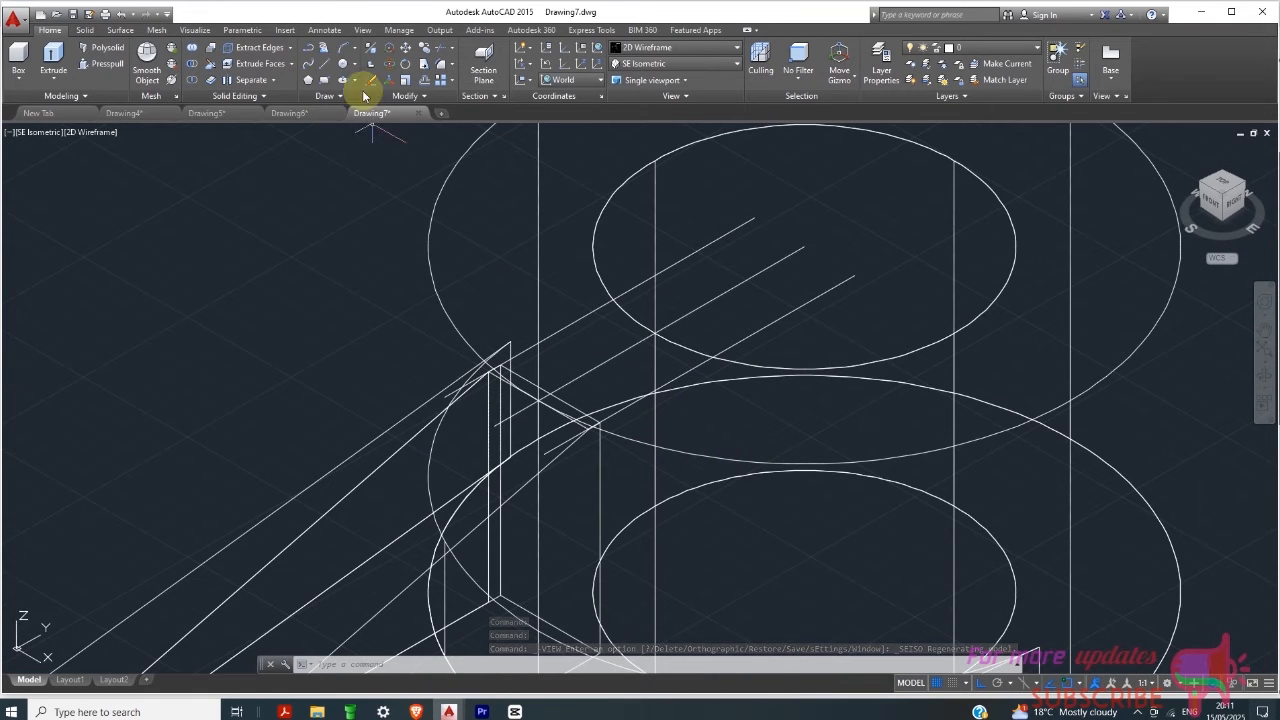
Step: Check the keyway's dimensions in the Drawing6 reference image and return to the Drawing7 model
click(321, 68)
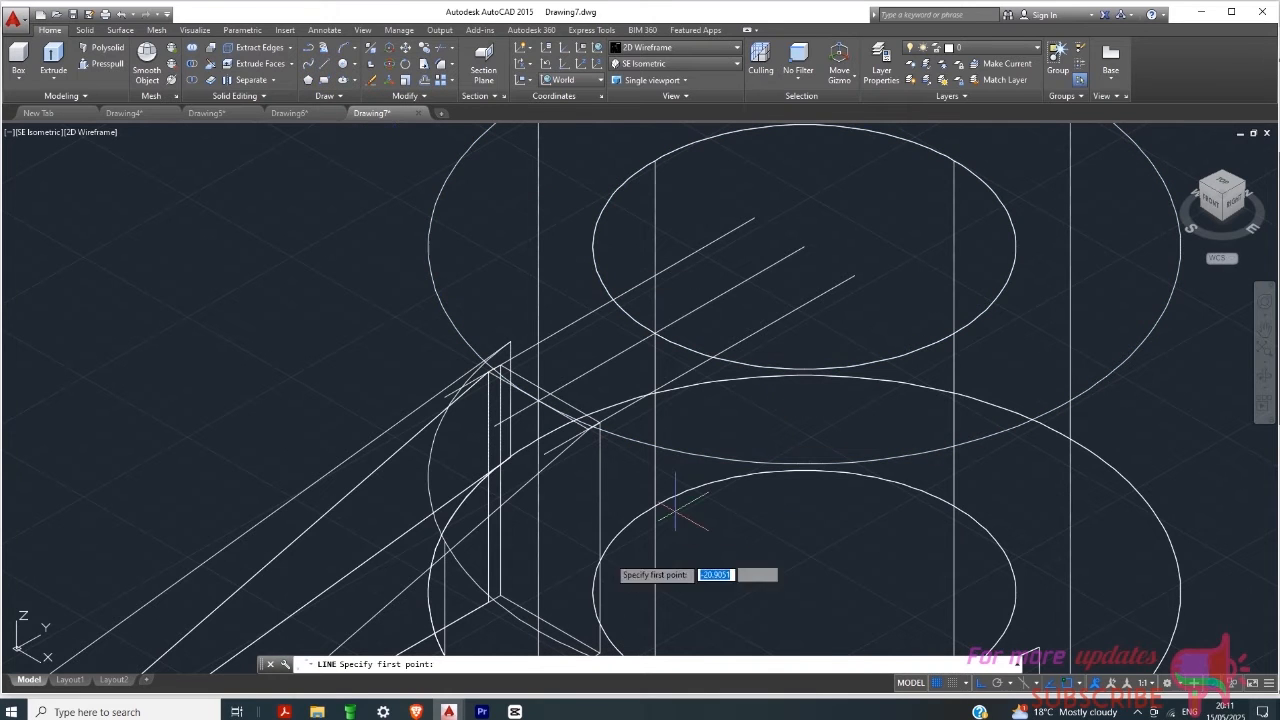
click(289, 113)
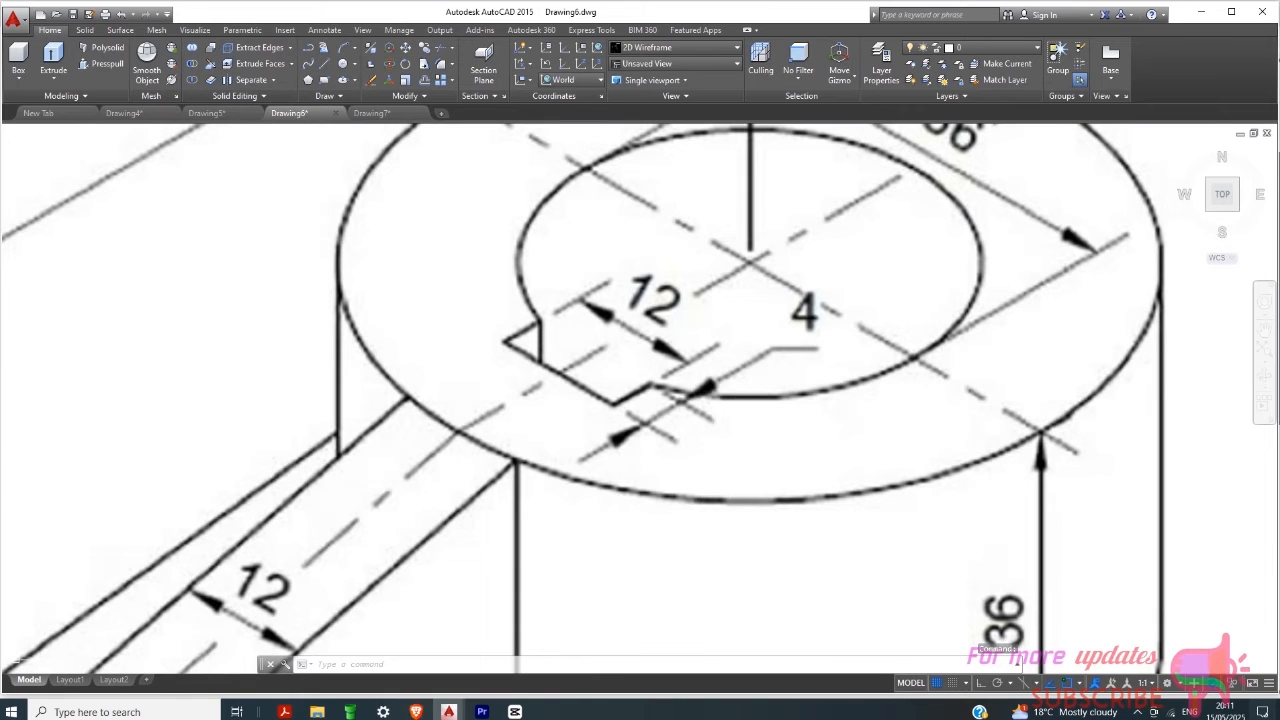
click(371, 113)
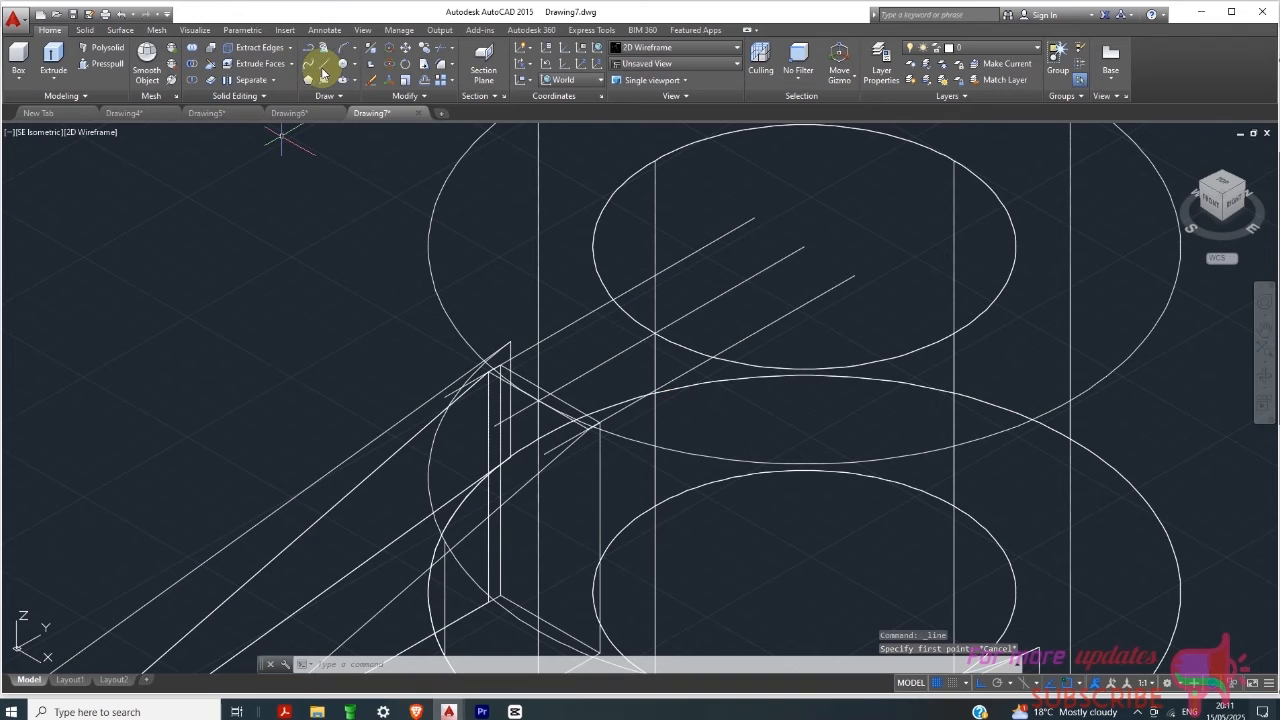
Step: Draw the keyway outline from one bore crossing: 4 outward along the offset line, perpendicular to the other offset line, and back to the bore circle
click(323, 63)
scroll(675, 374, up, 5)
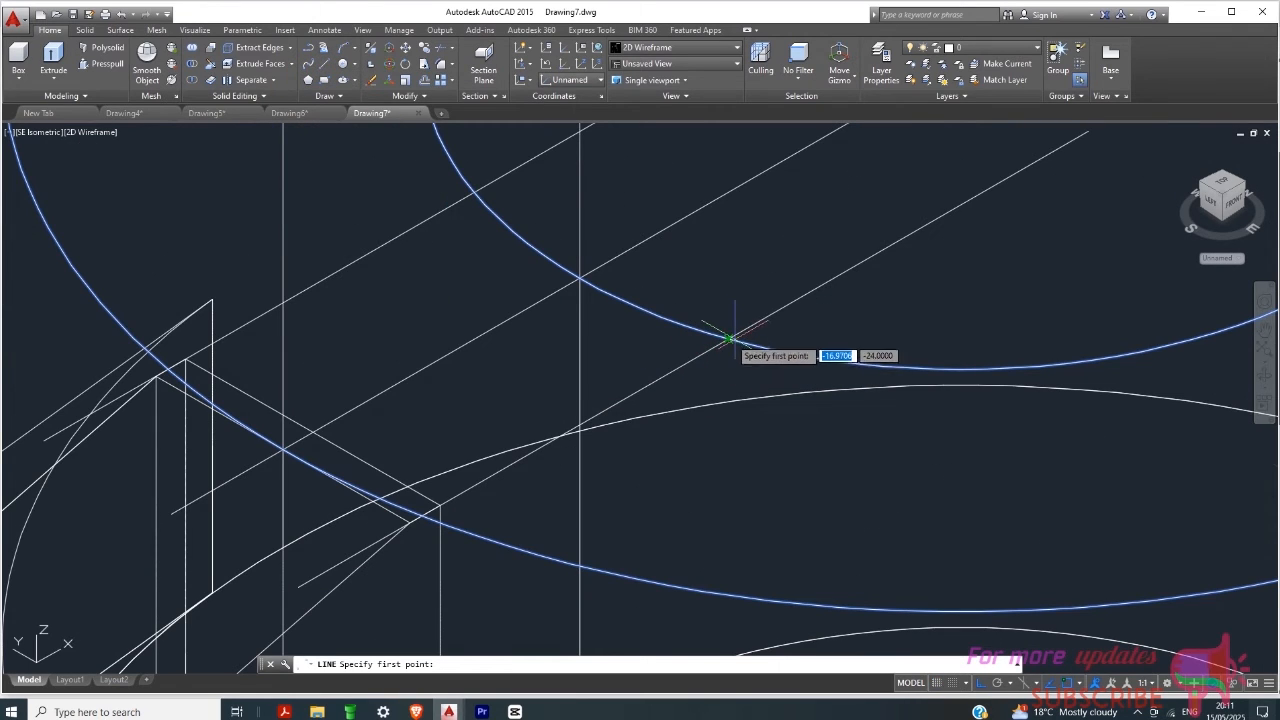
click(728, 340)
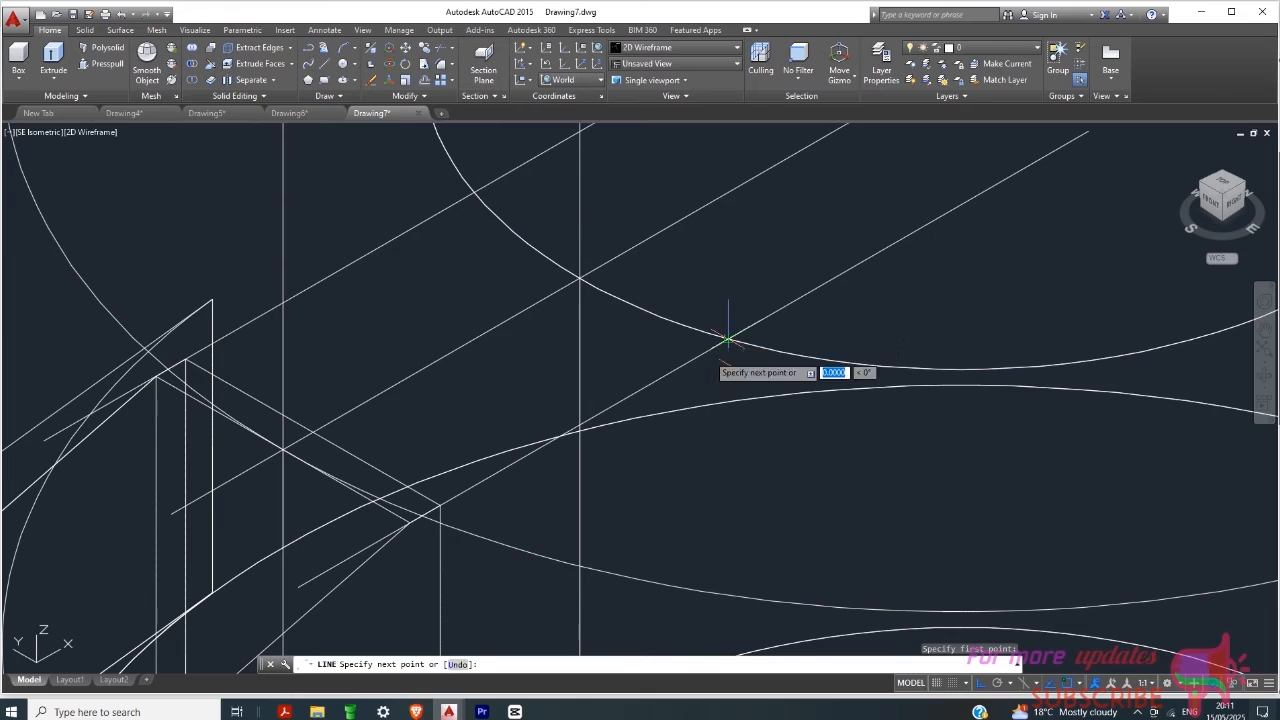
click(667, 375)
text(4)
key(Return)
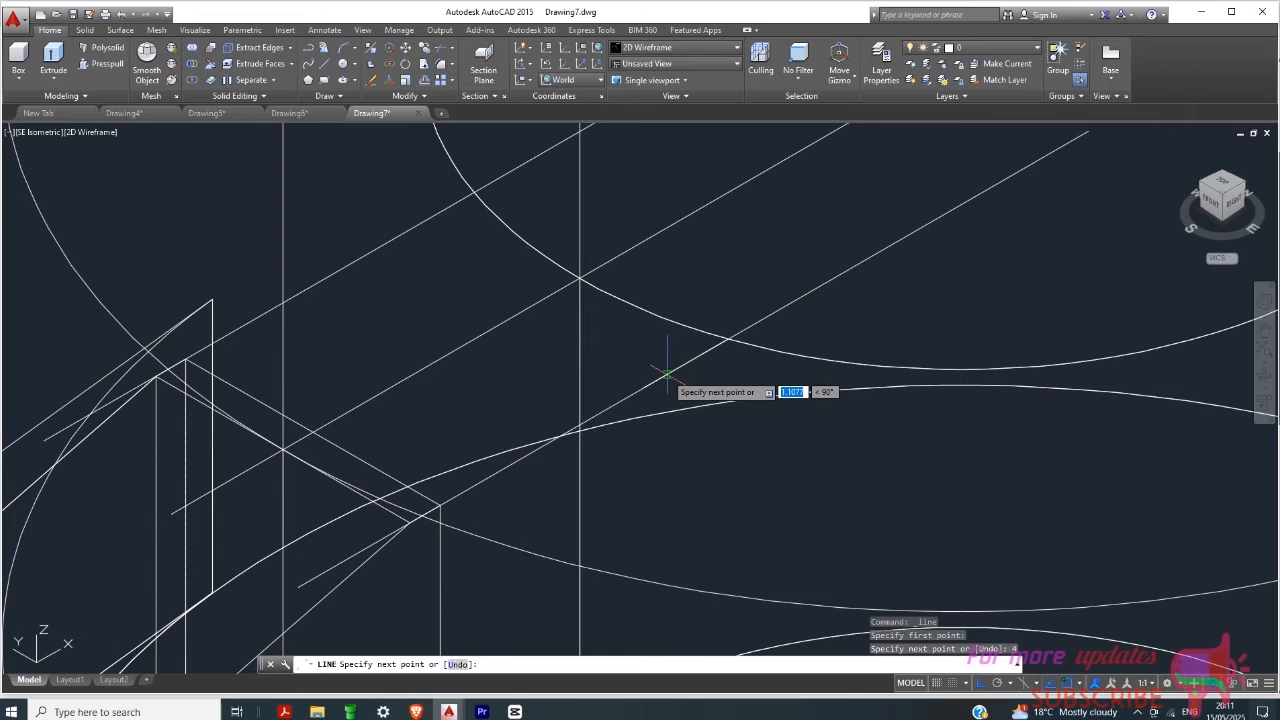
click(389, 241)
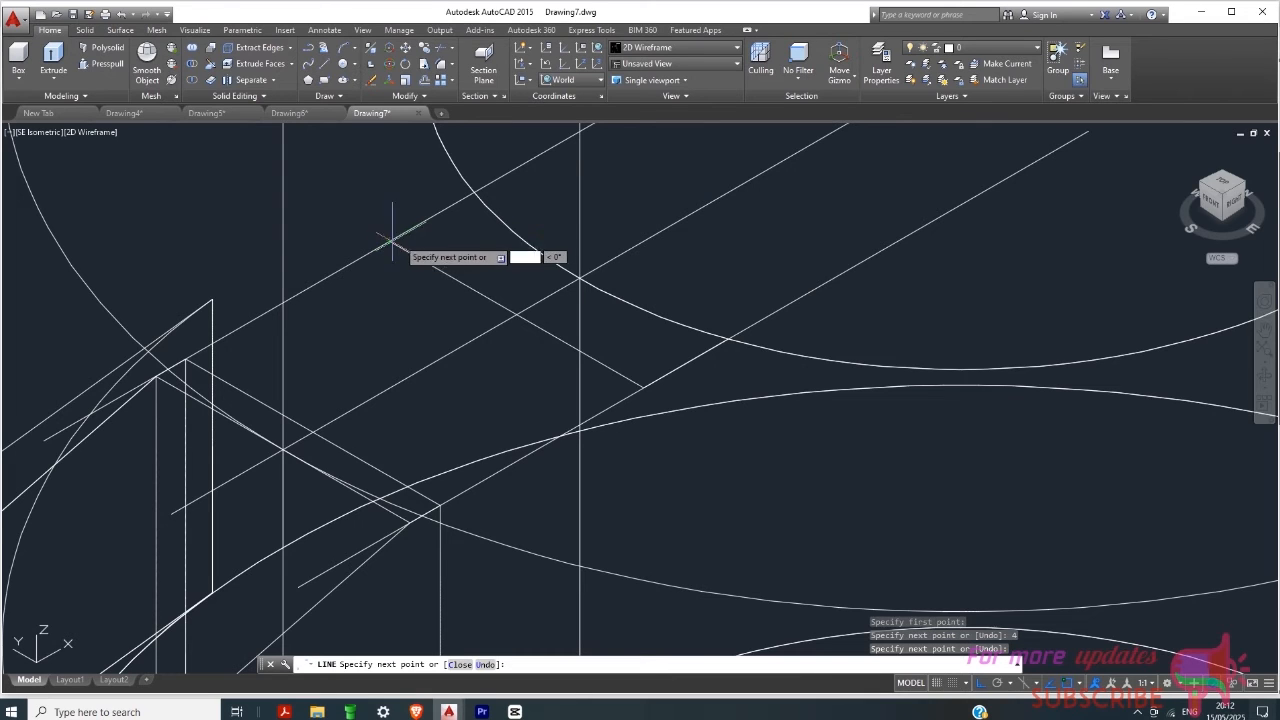
click(474, 192)
right_click(504, 234)
click(536, 242)
Step: Delete the centre line and the two offset construction lines on the large boss's top face
scroll(595, 415, down, 2)
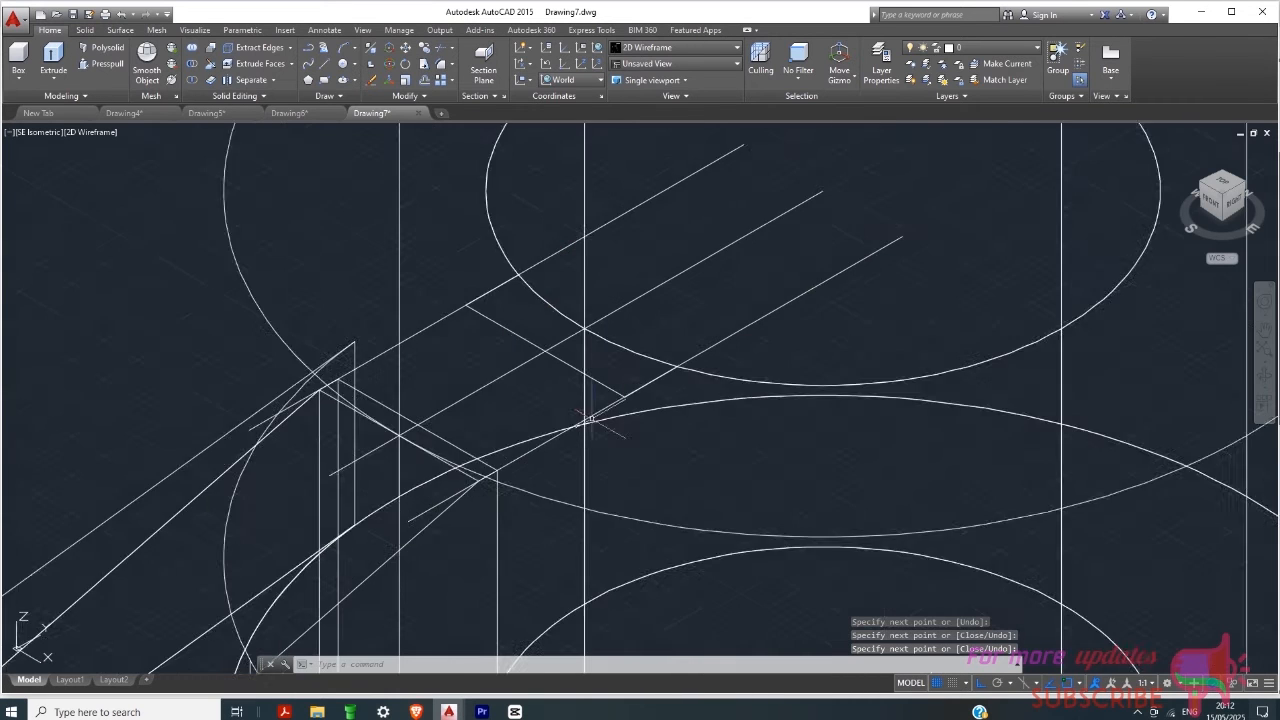
scroll(590, 420, down, 2)
click(805, 206)
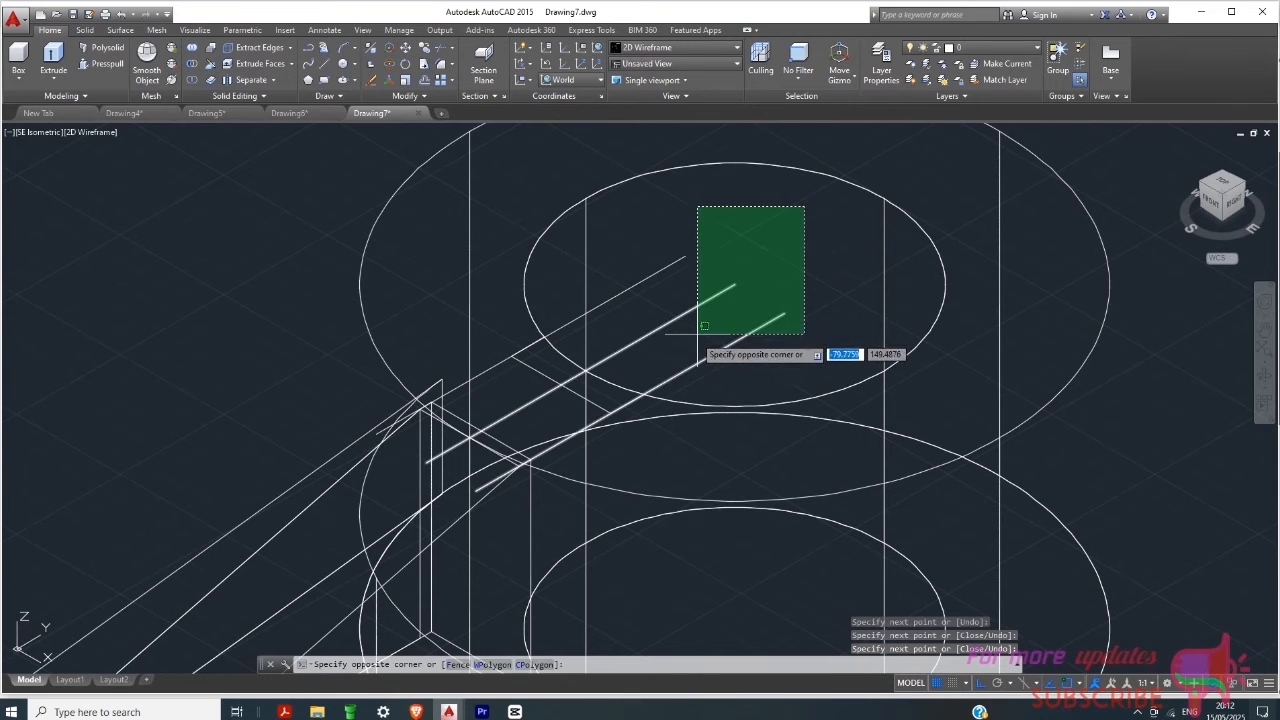
click(677, 378)
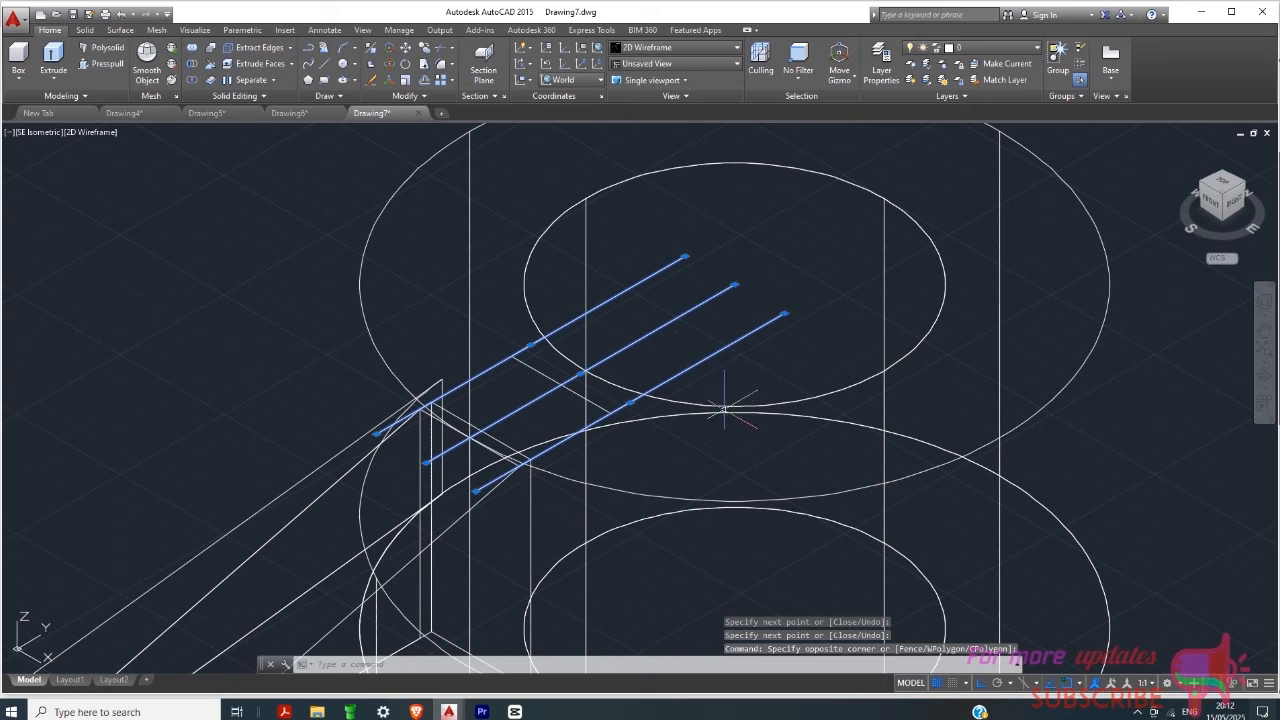
key(Delete)
Step: Presspull the keyway area between the outline and the bore circle down 36 through the large boss
scroll(573, 363, up, 2)
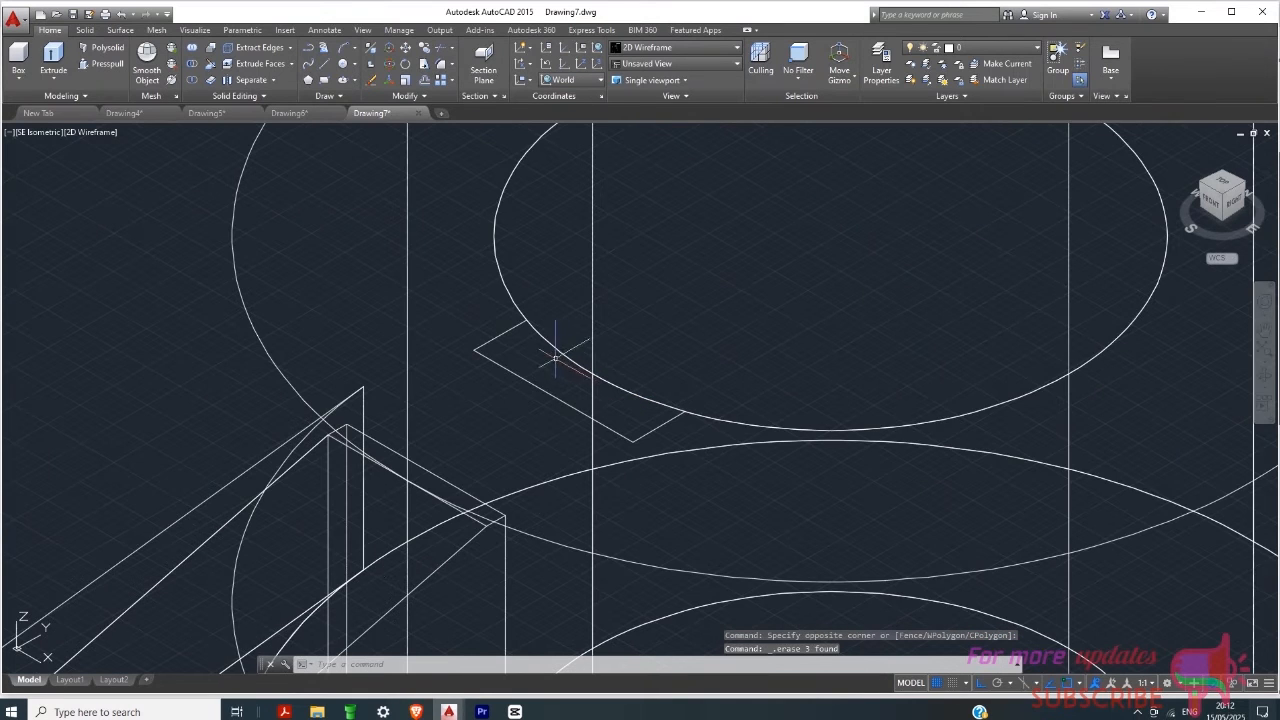
click(104, 63)
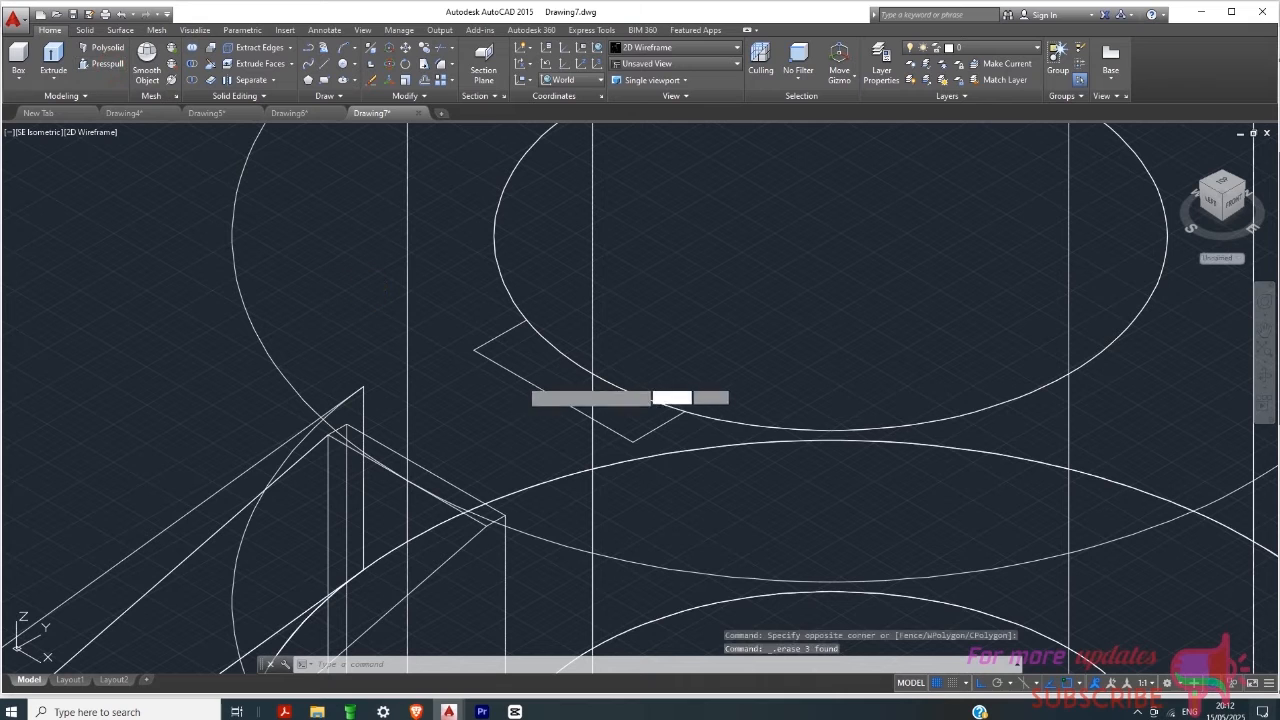
click(555, 378)
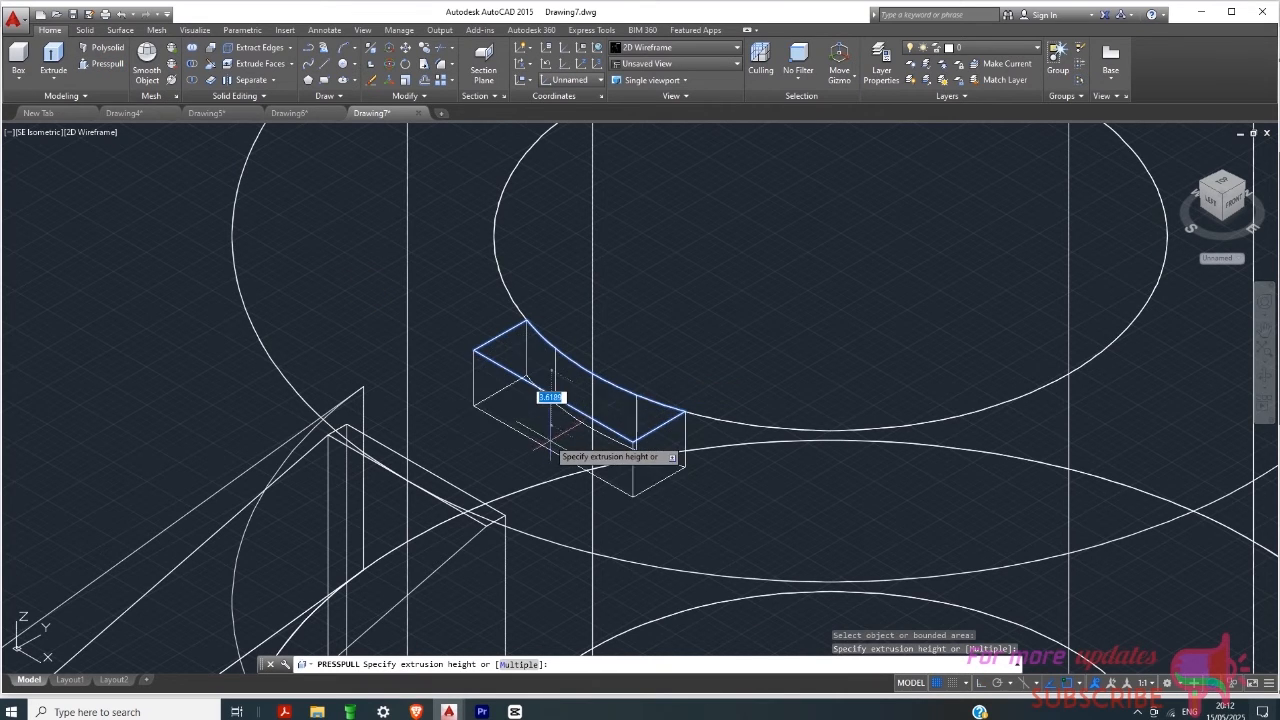
scroll(543, 400, down, 2)
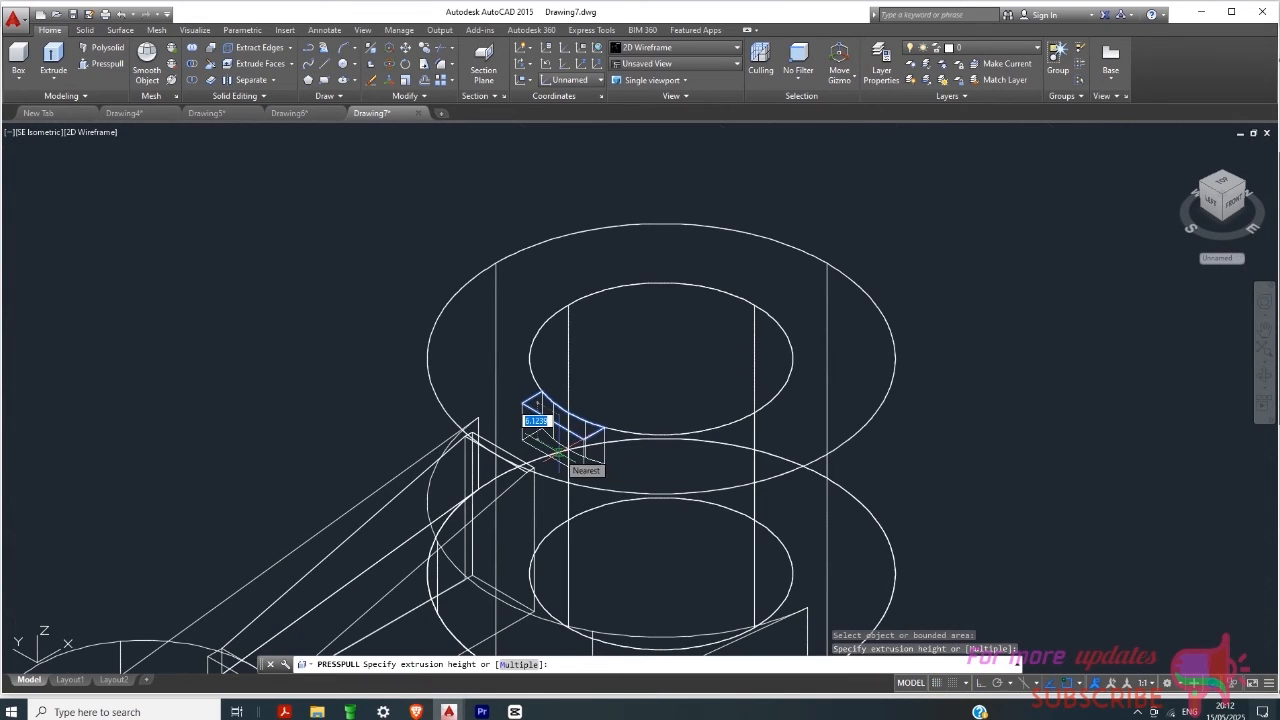
click(560, 458)
key(Return)
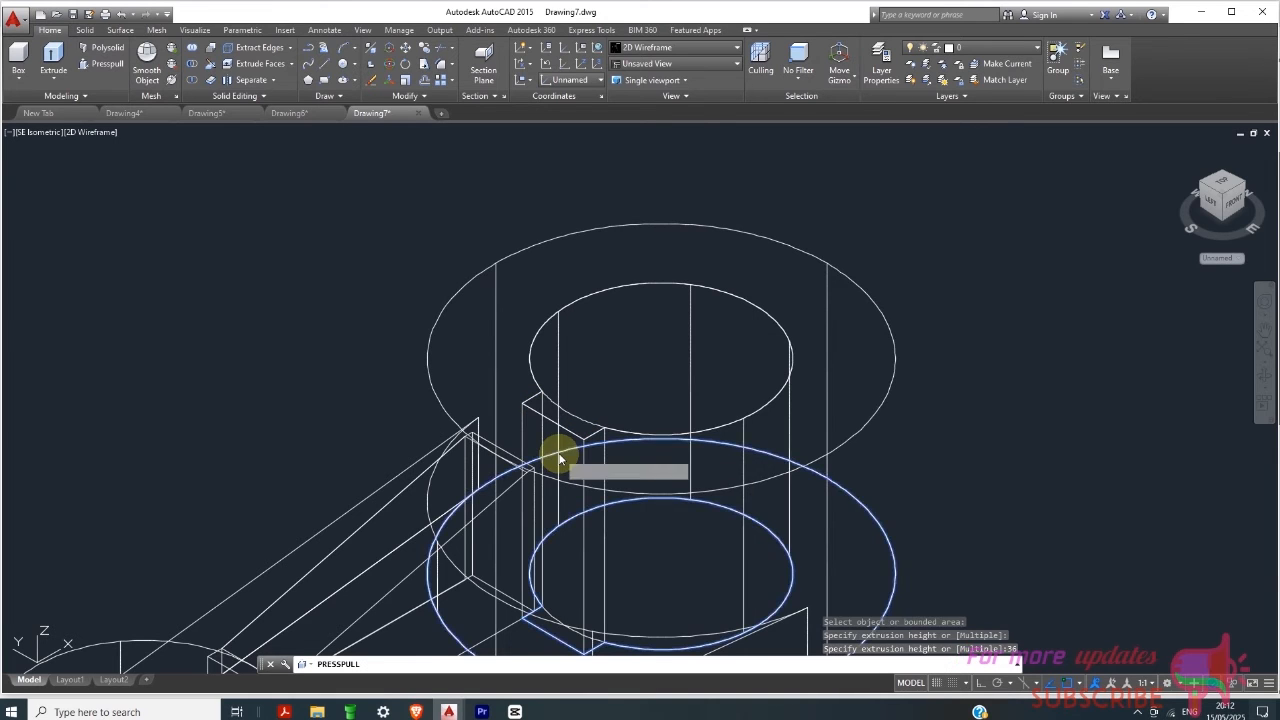
key(Return)
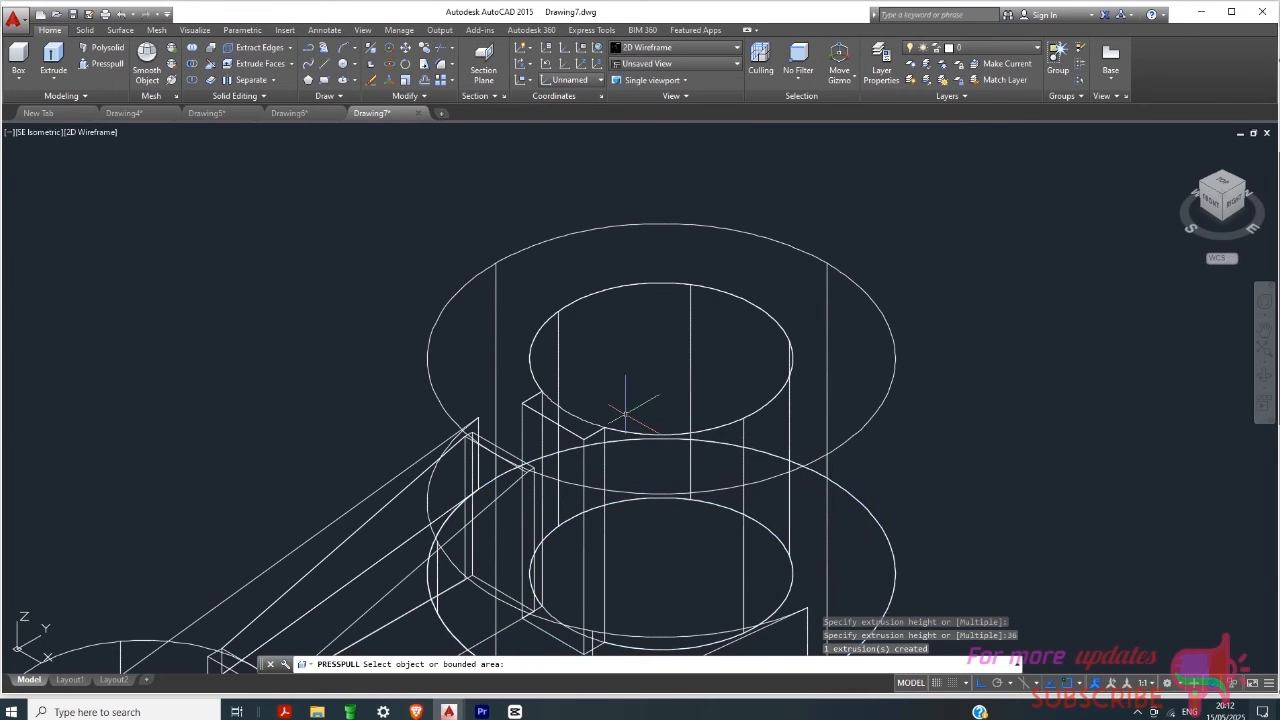
Step: Set the visual style to Shades of Gray and inspect the cut keyway up close
click(697, 51)
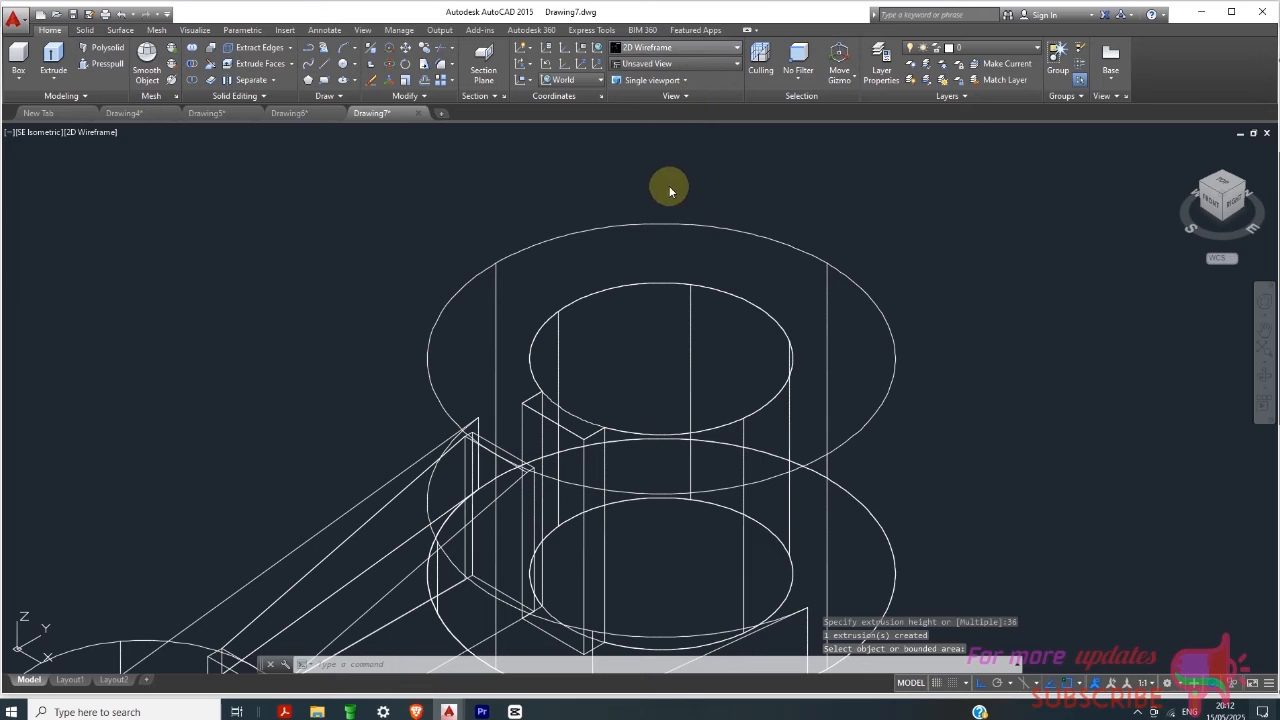
click(659, 137)
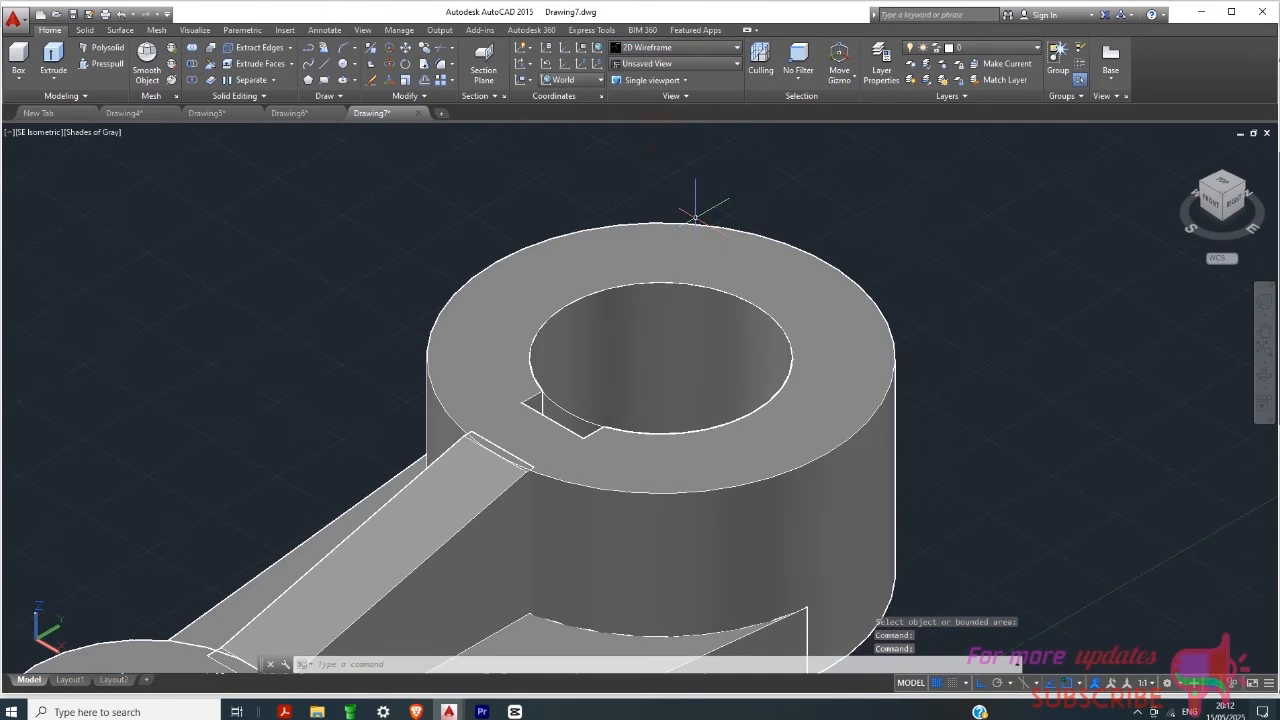
scroll(552, 442, up, 5)
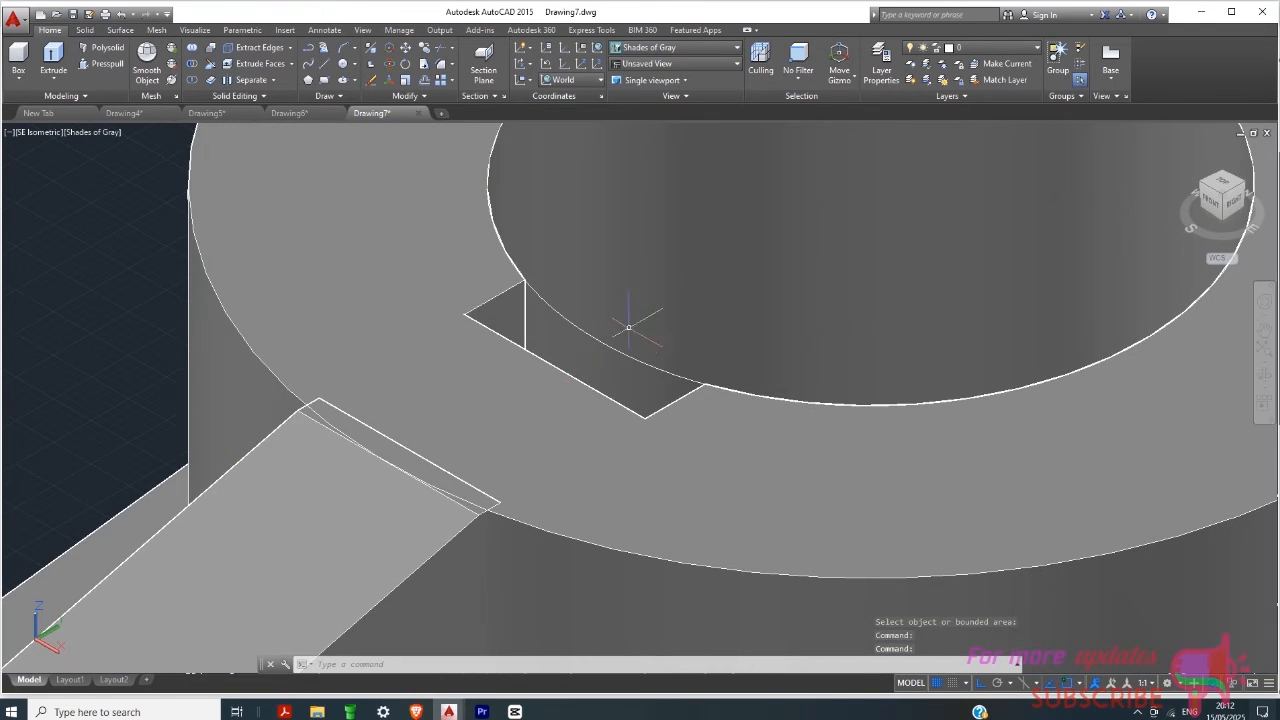
Step: Delete the leftover bore circle crossing the keyway on the large boss's top face and check the lever around both bosses
scroll(628, 327, down, 3)
click(630, 385)
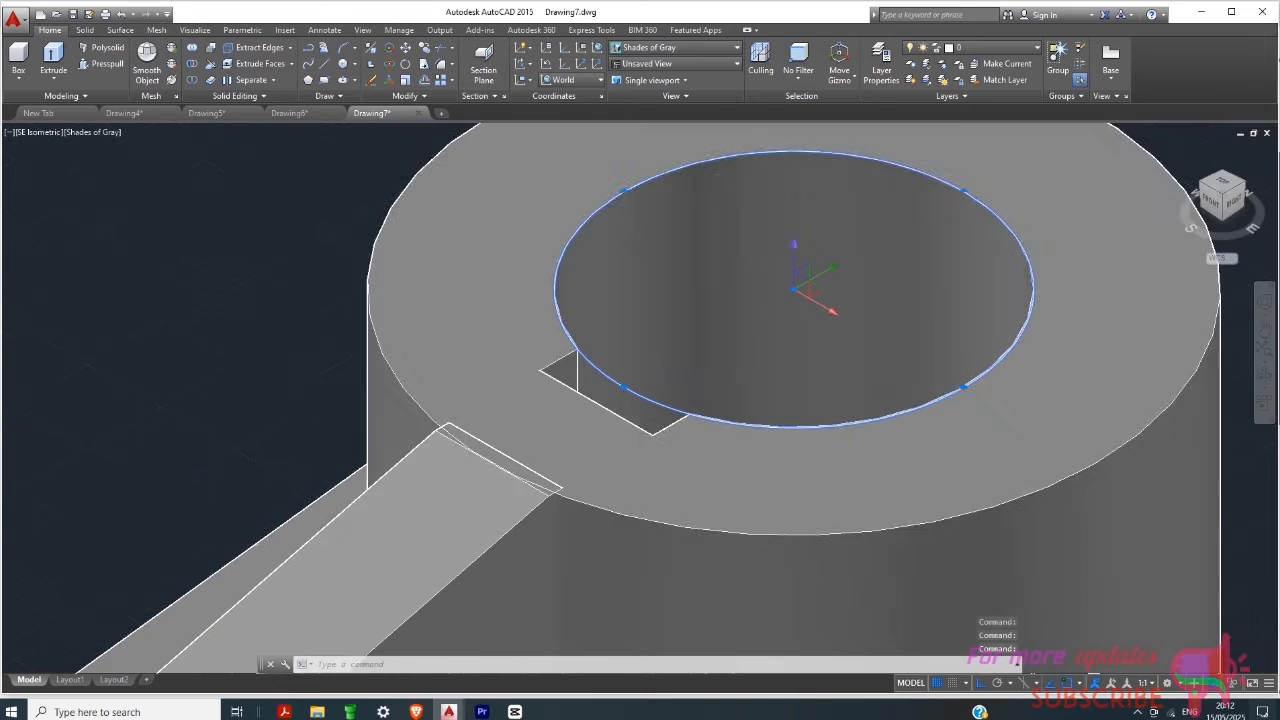
scroll(631, 497, down, 2)
key(Delete)
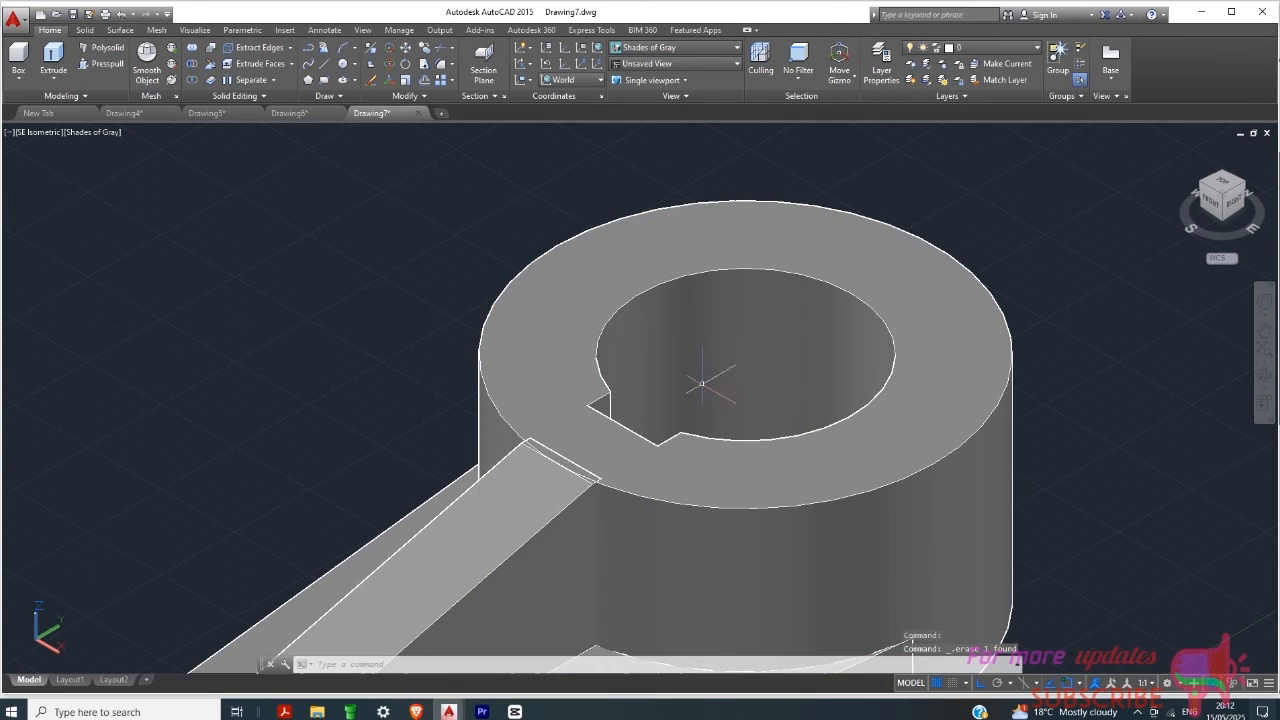
scroll(702, 383, down, 4)
scroll(548, 431, up, 5)
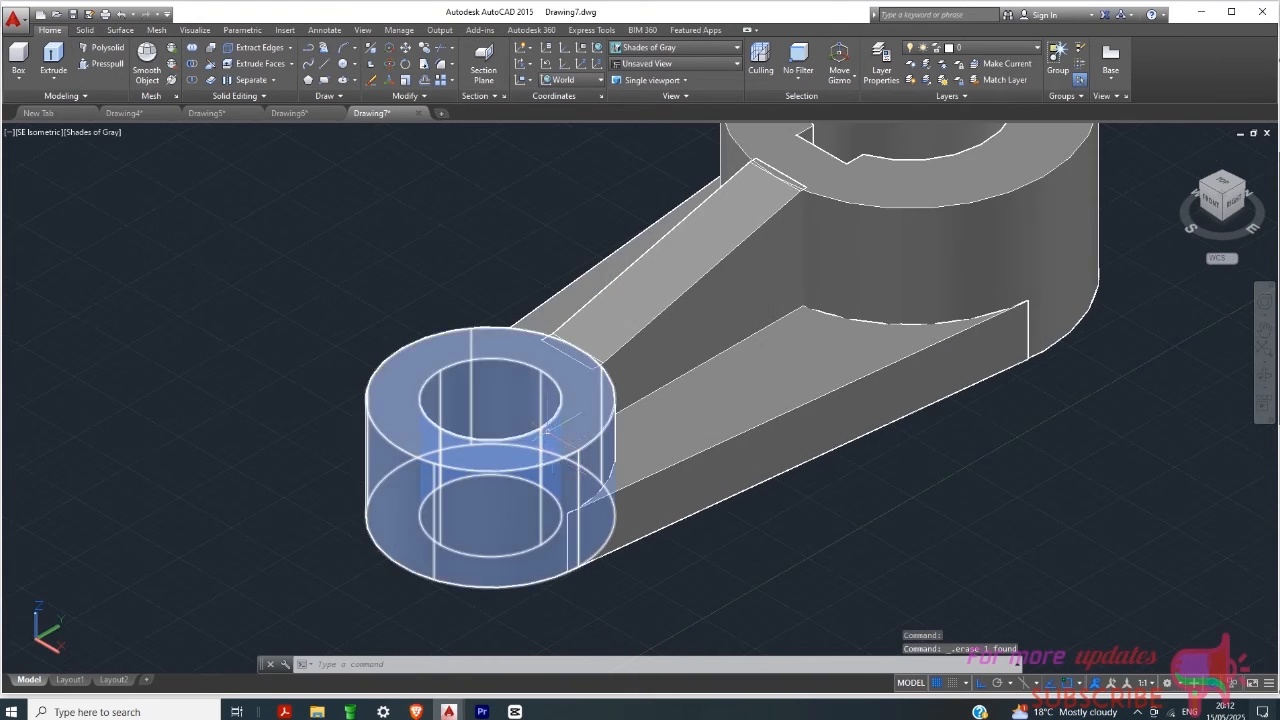
scroll(566, 493, down, 2)
scroll(814, 288, up, 2)
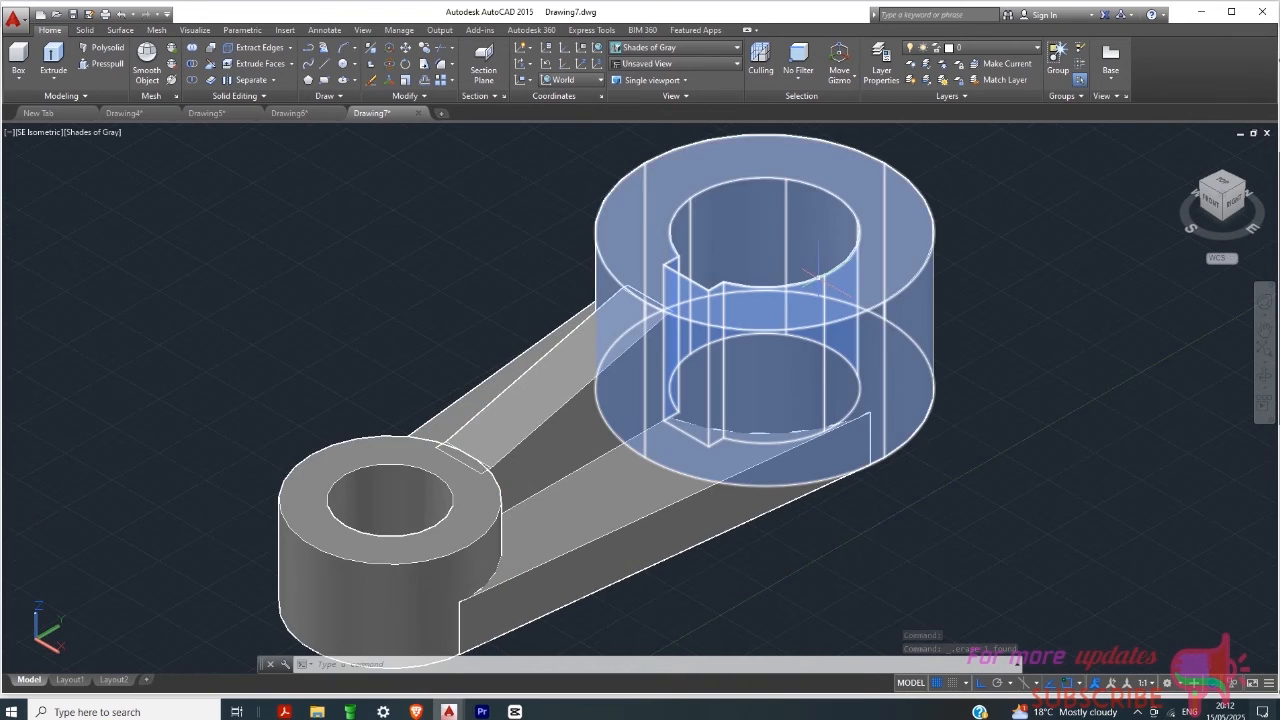
scroll(800, 305, down, 2)
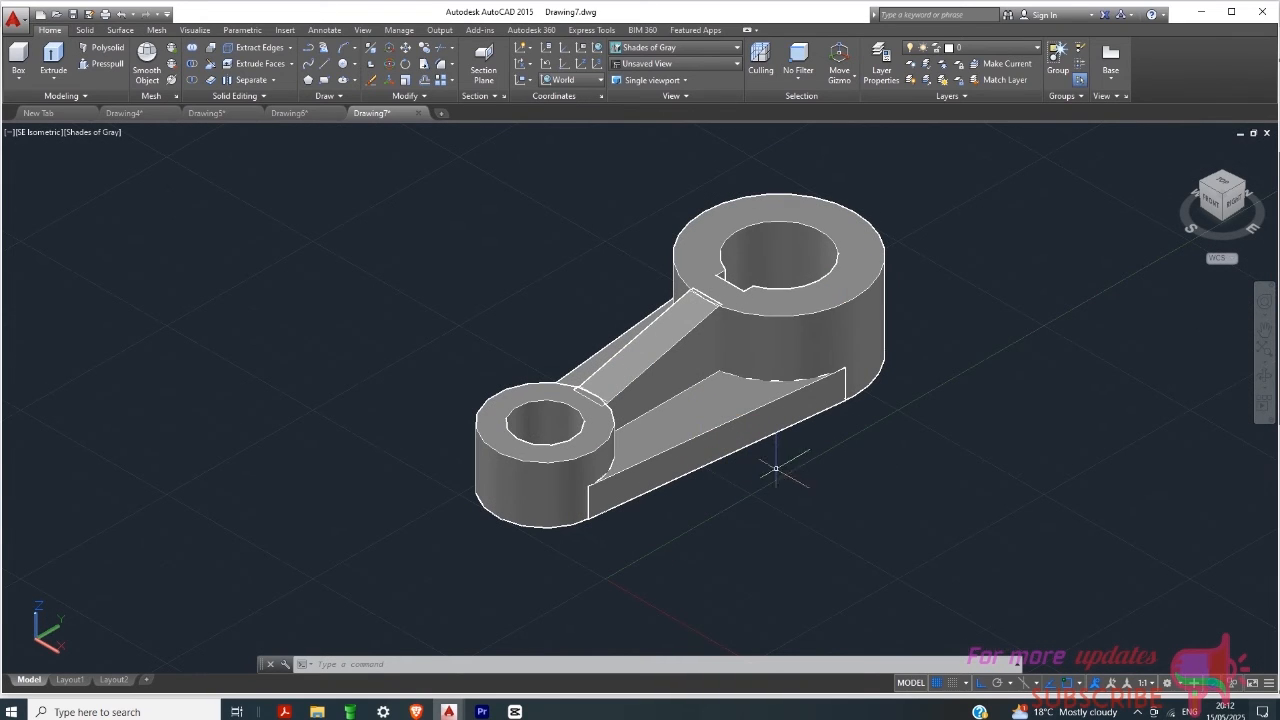
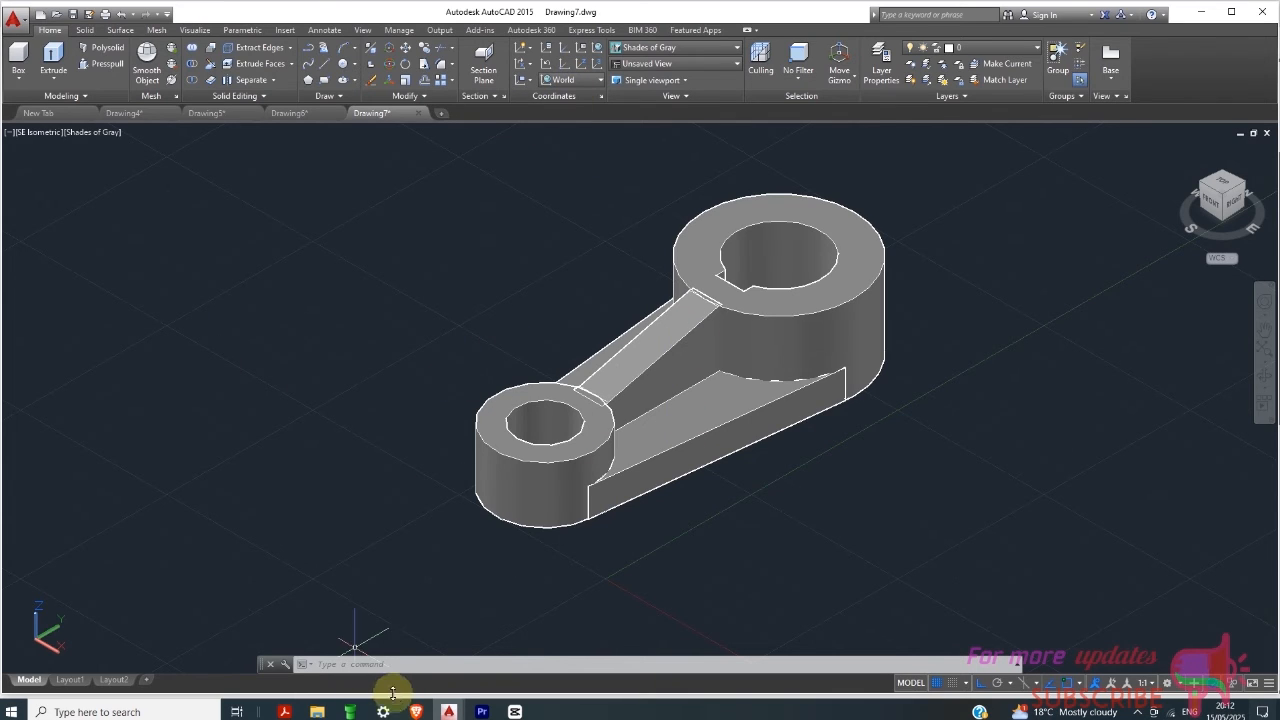
scroll(471, 544, down, 2)
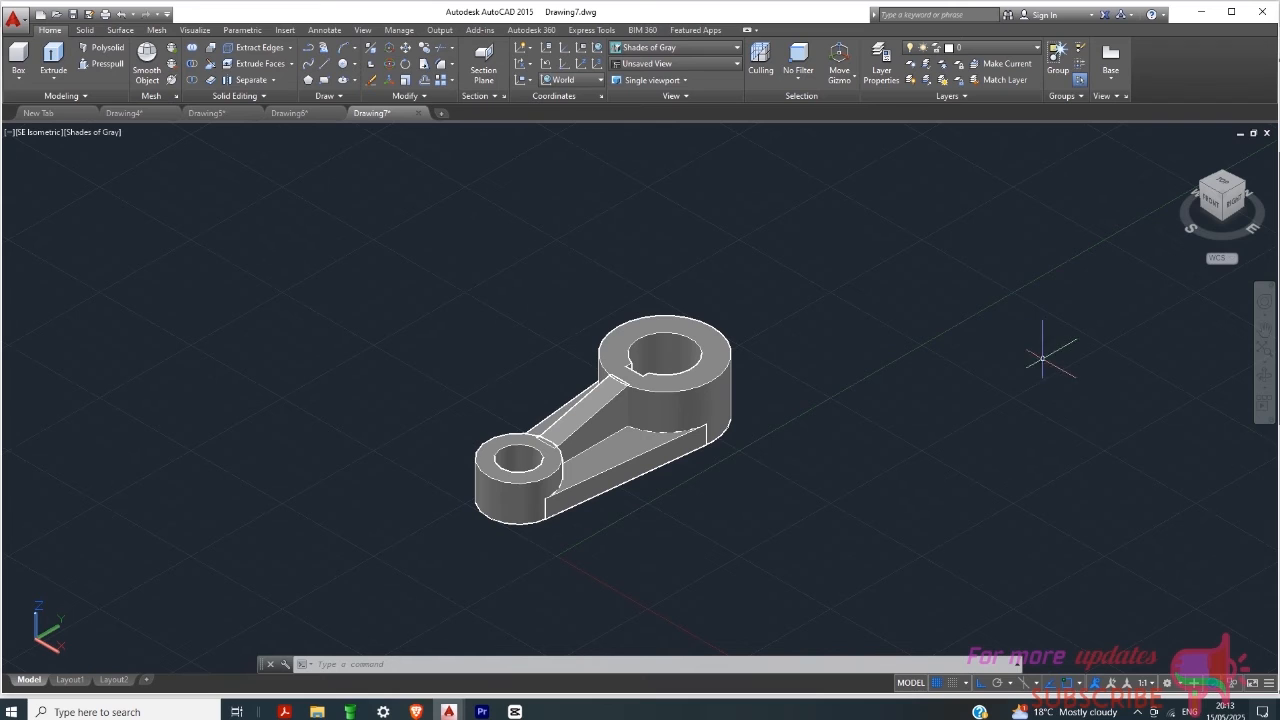
click(1039, 343)
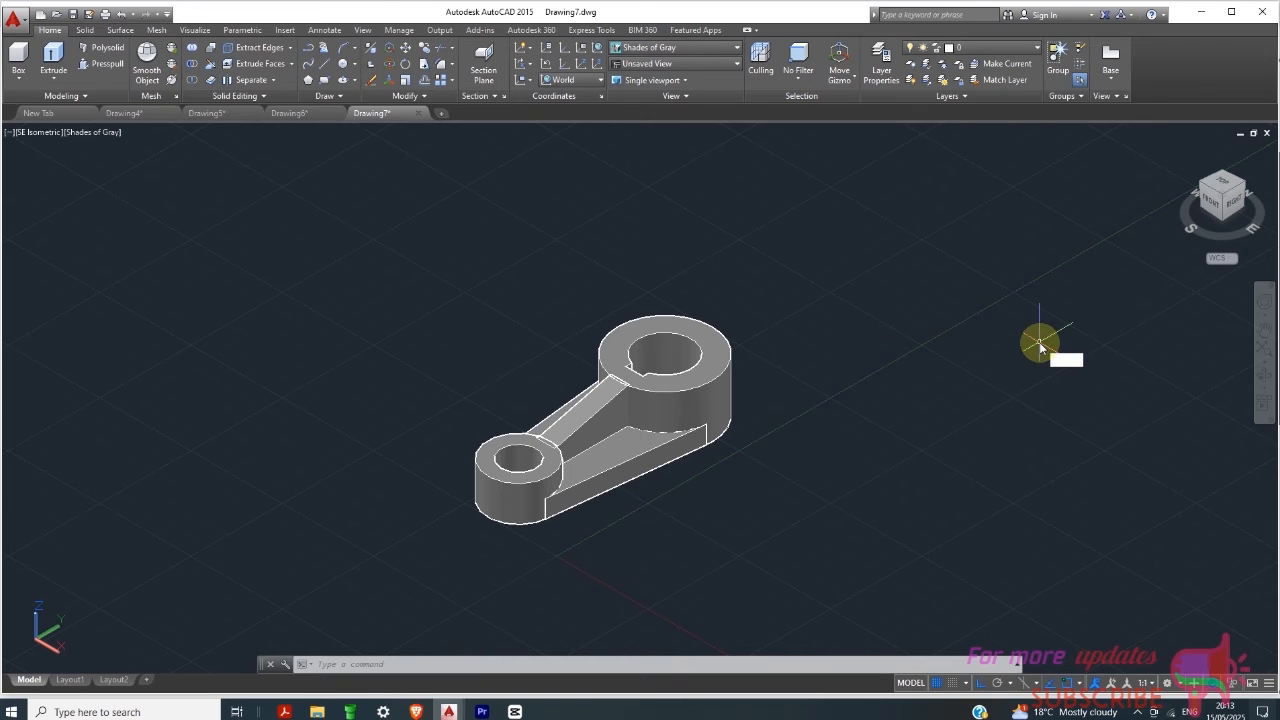
text(DWG)
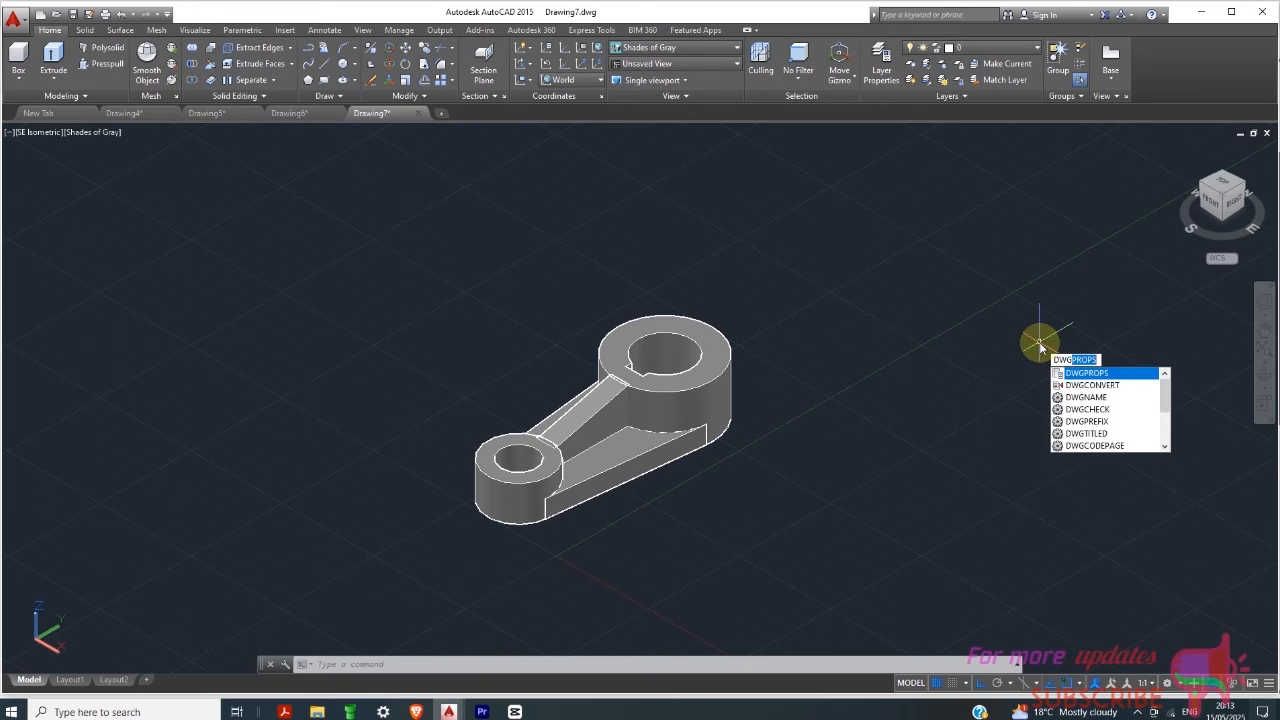
text(UNIT)
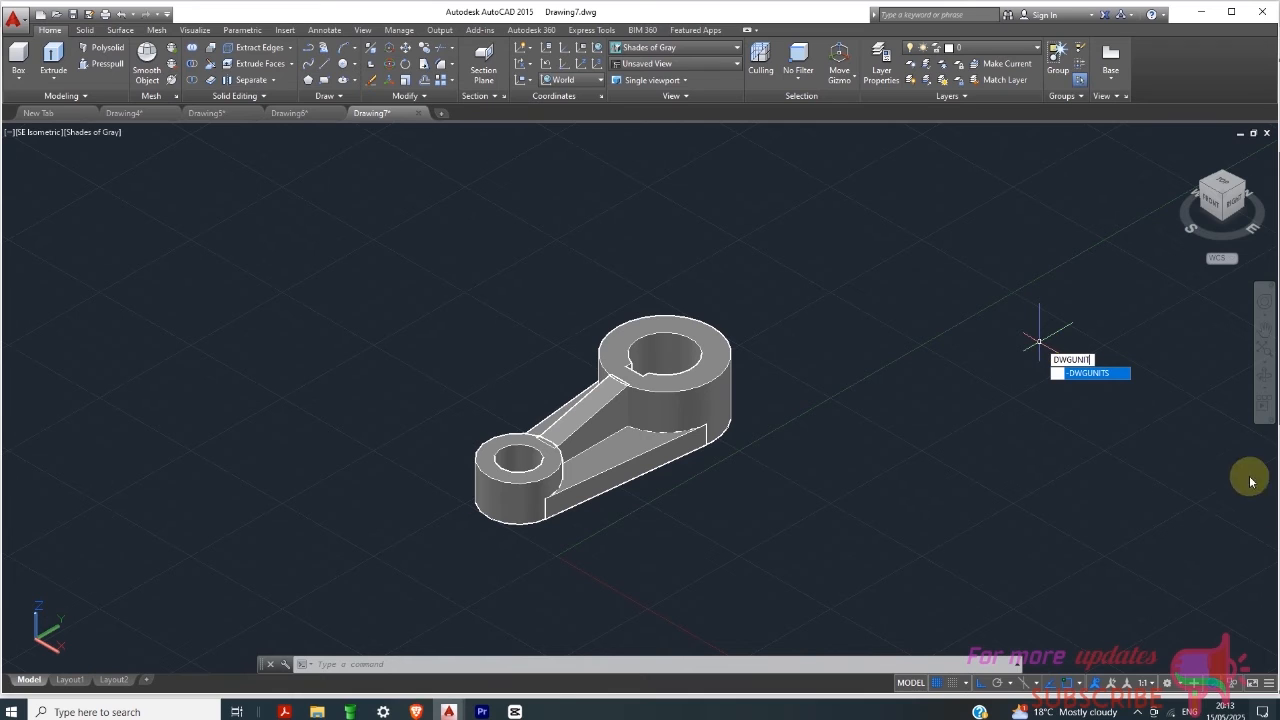
click(1092, 373)
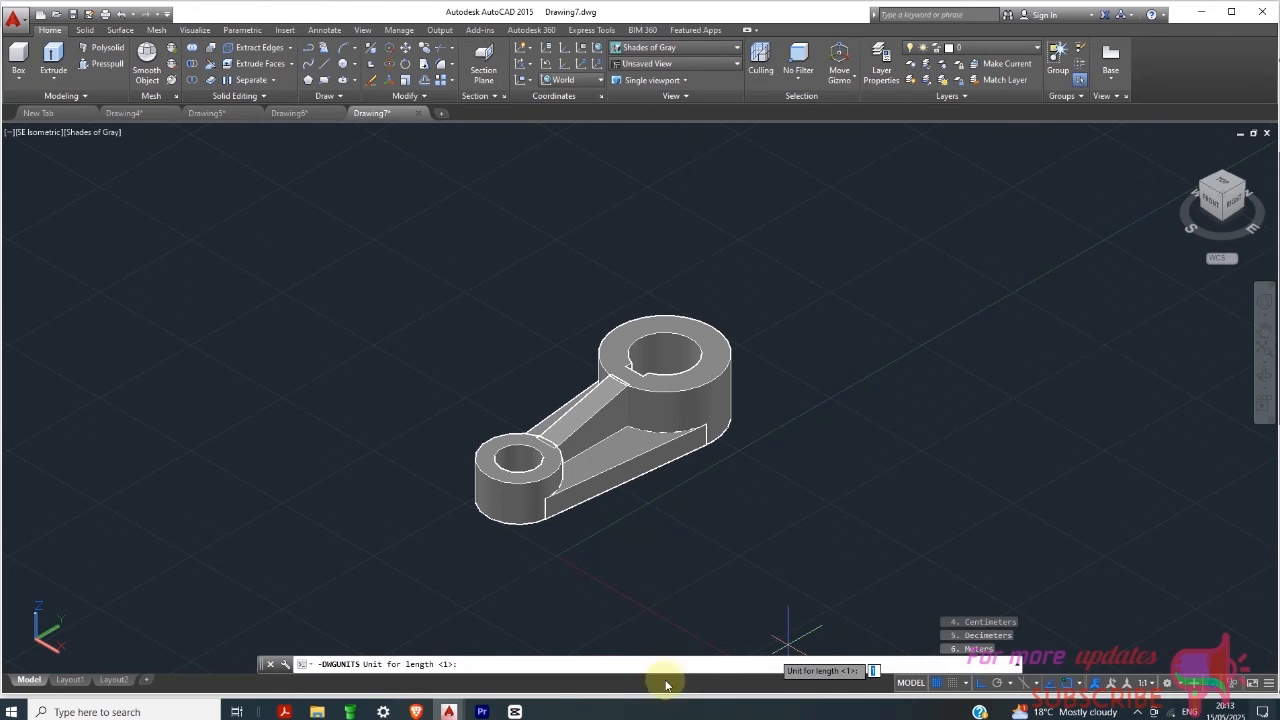
click(1016, 665)
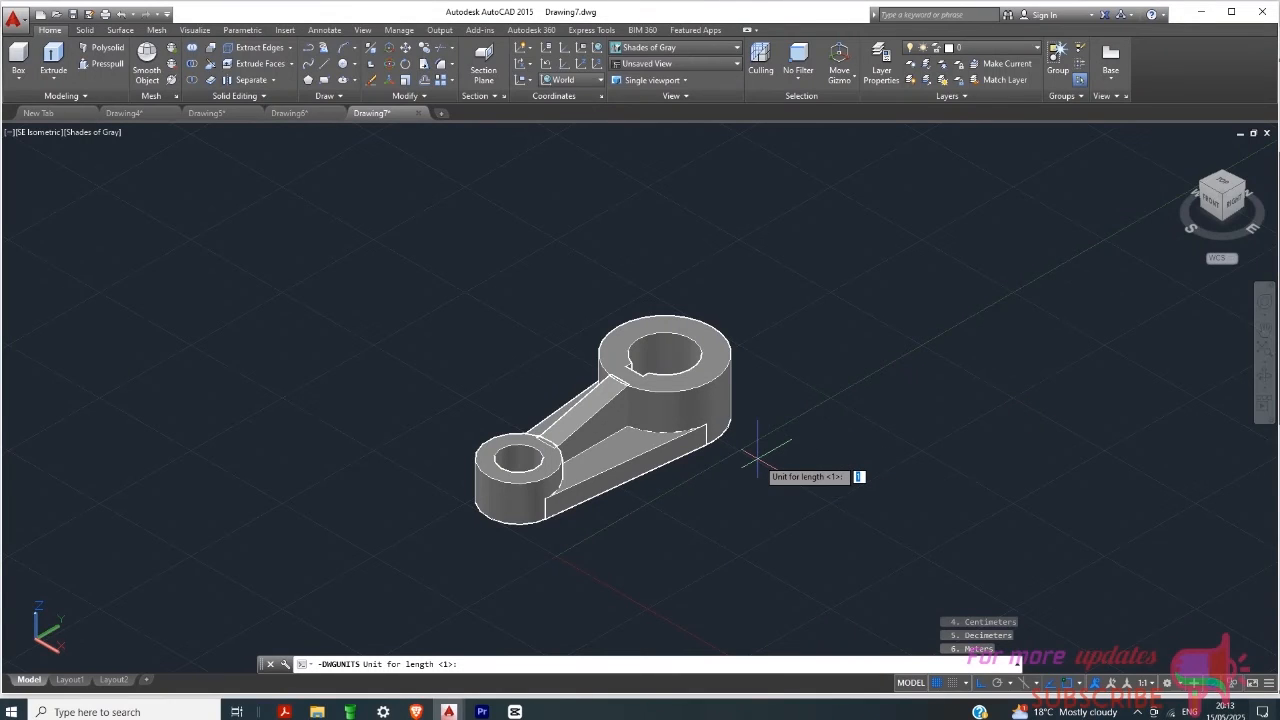
key(Escape)
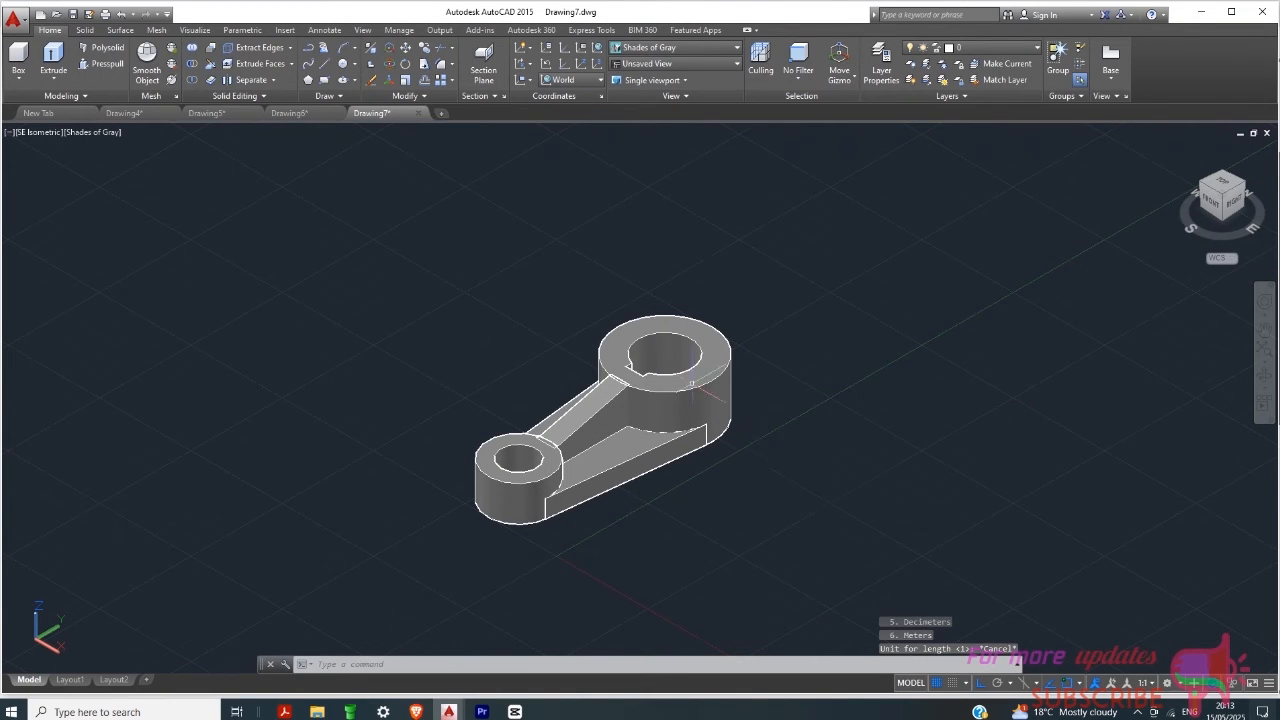
Step: Union both bosses, the base web and the sloping rib into a single solid
scroll(691, 383, up, 3)
scroll(690, 447, down, 2)
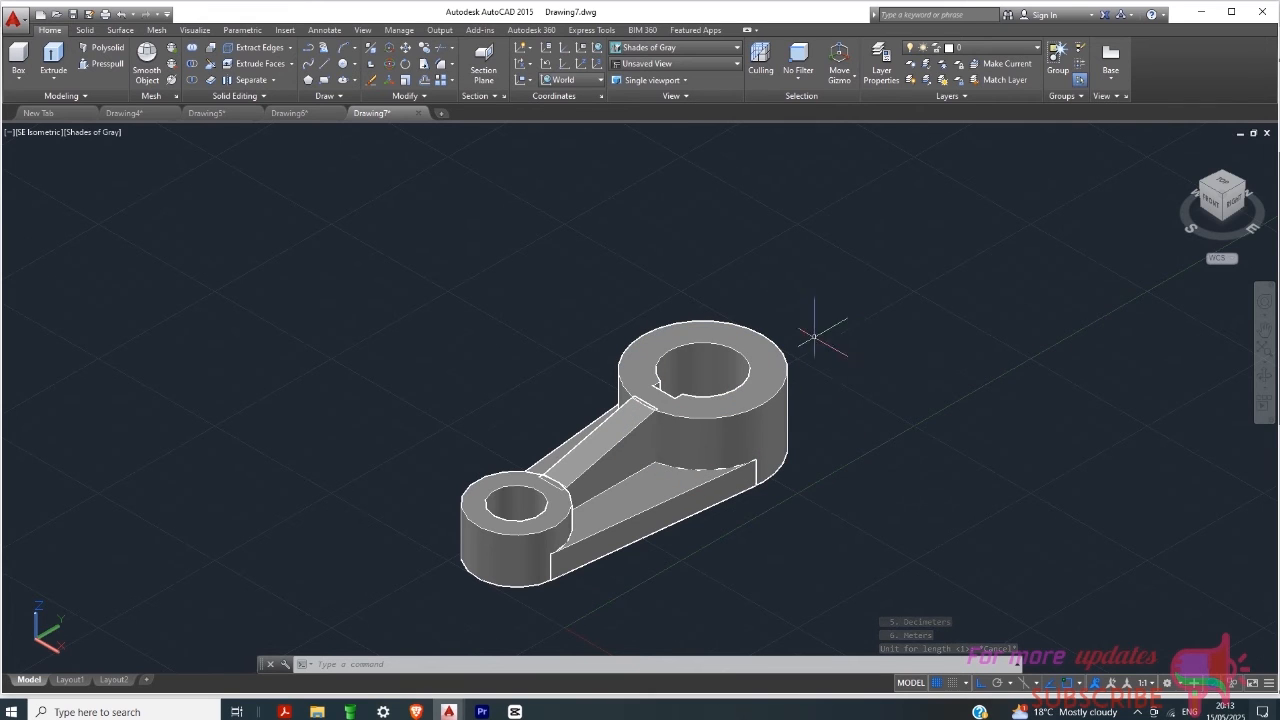
click(868, 251)
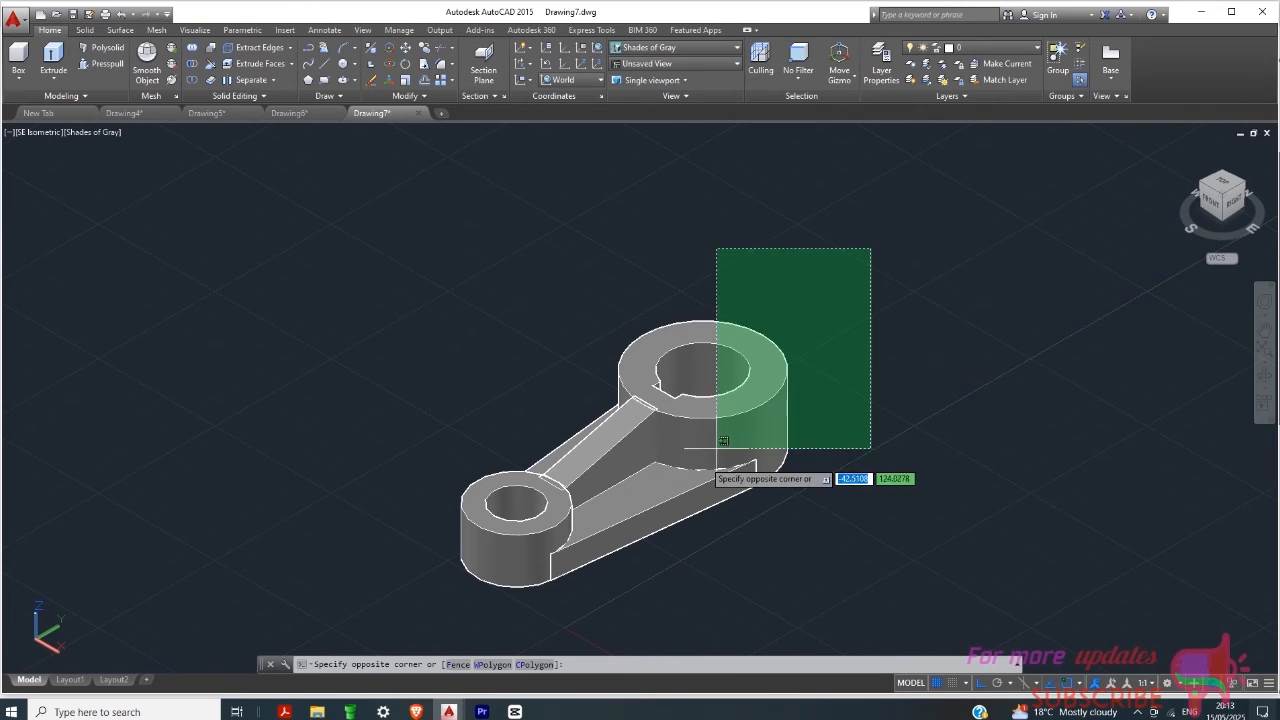
key(Escape)
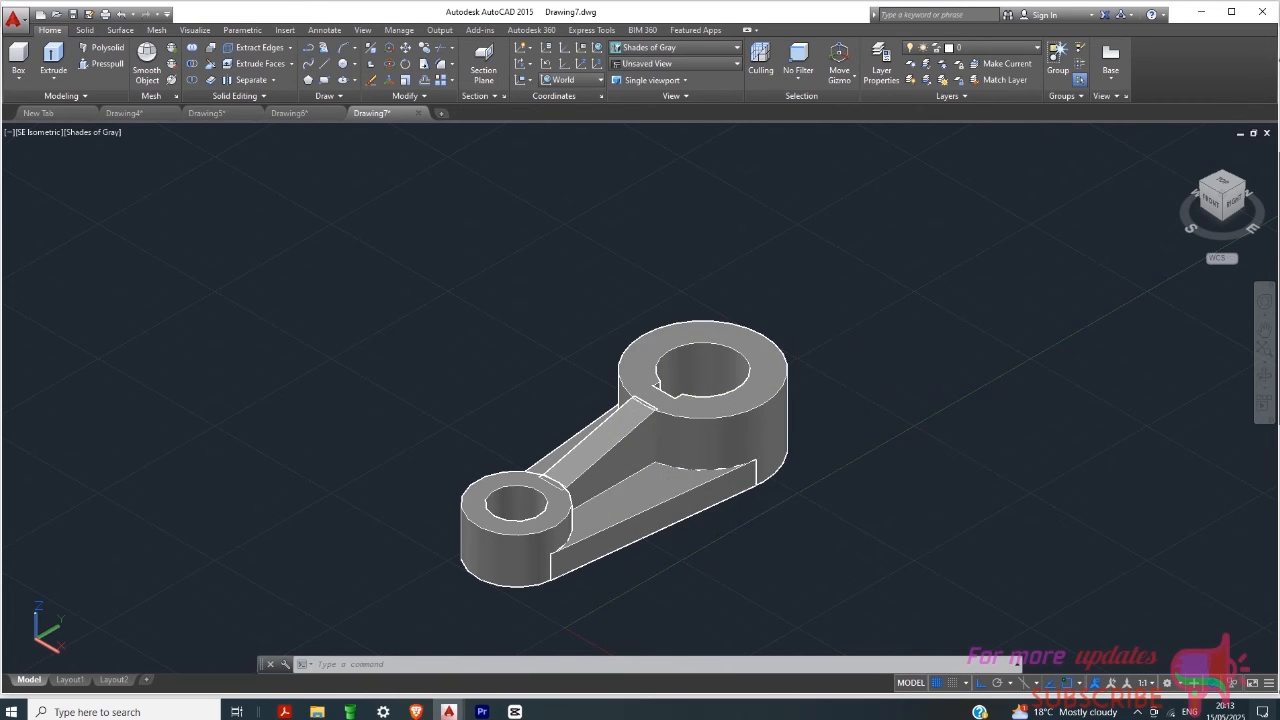
click(192, 55)
click(834, 216)
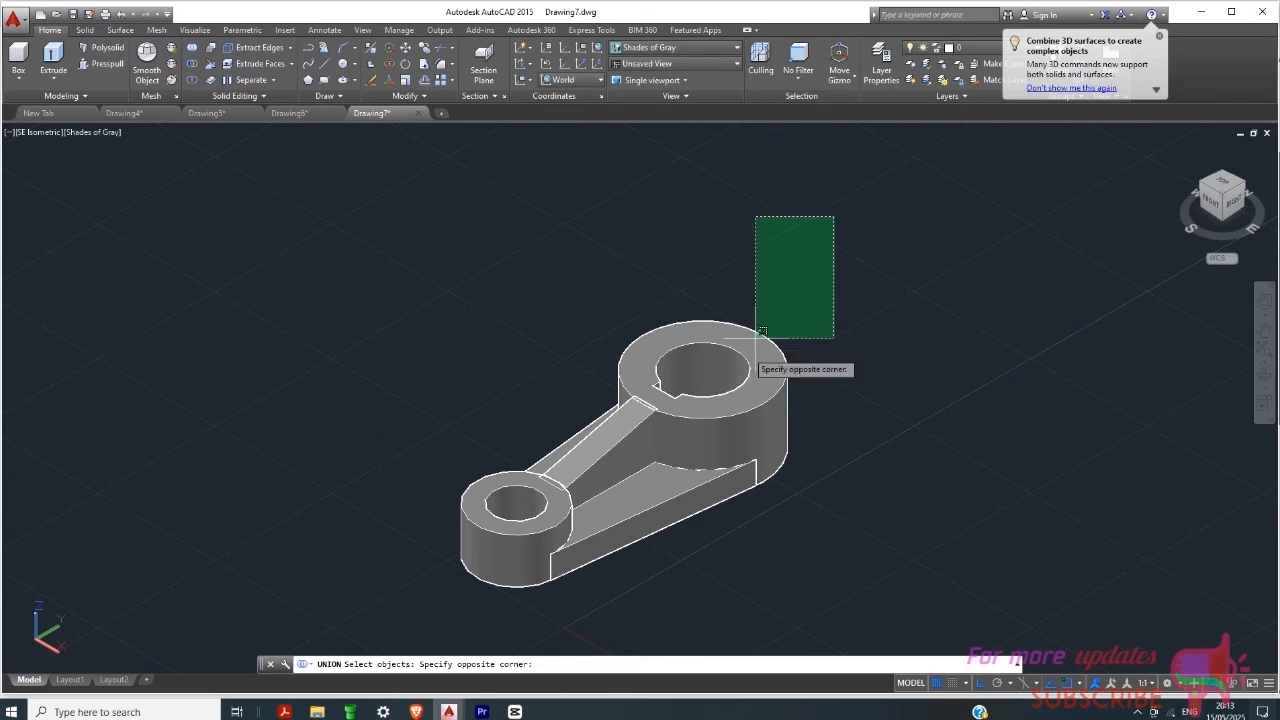
click(342, 628)
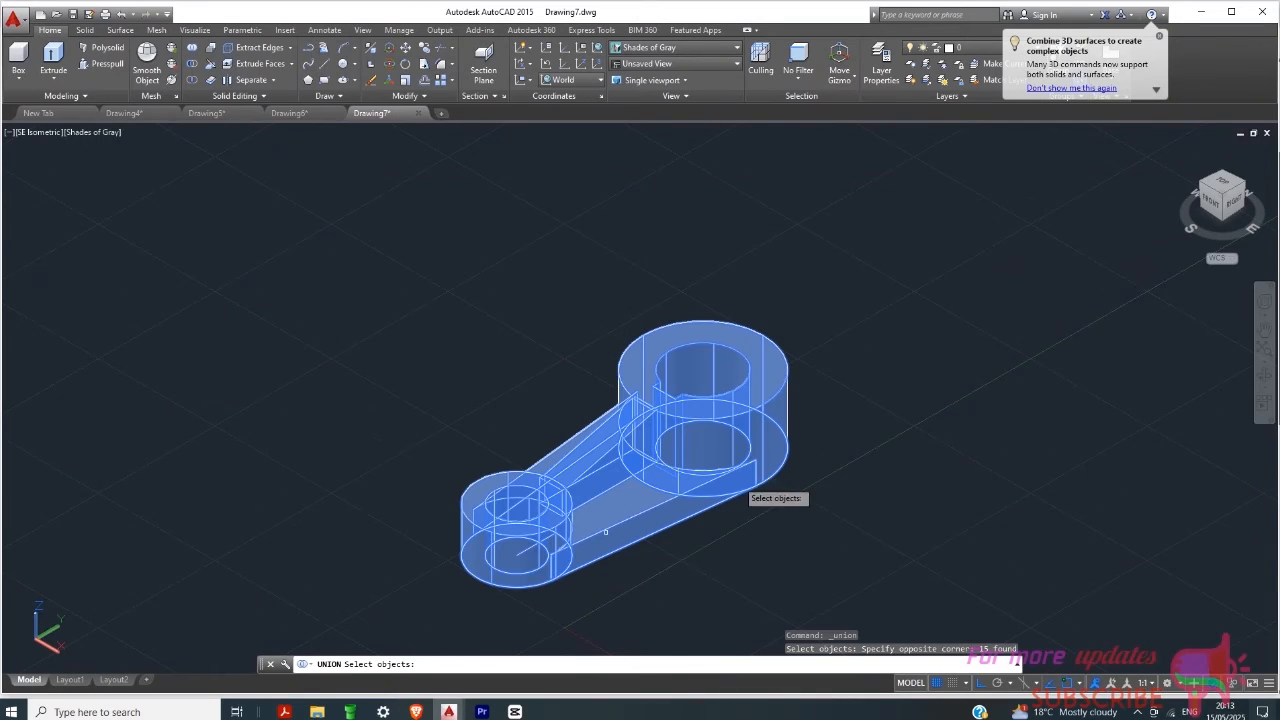
key(Return)
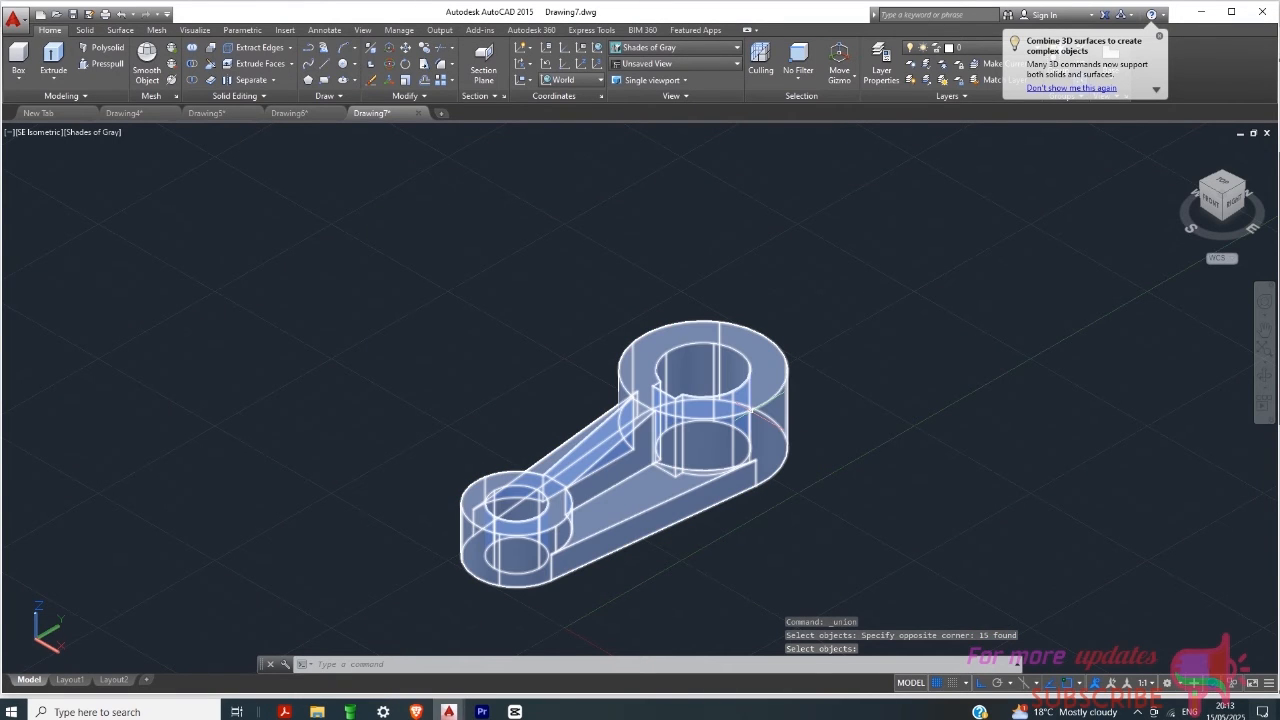
scroll(682, 454, up, 3)
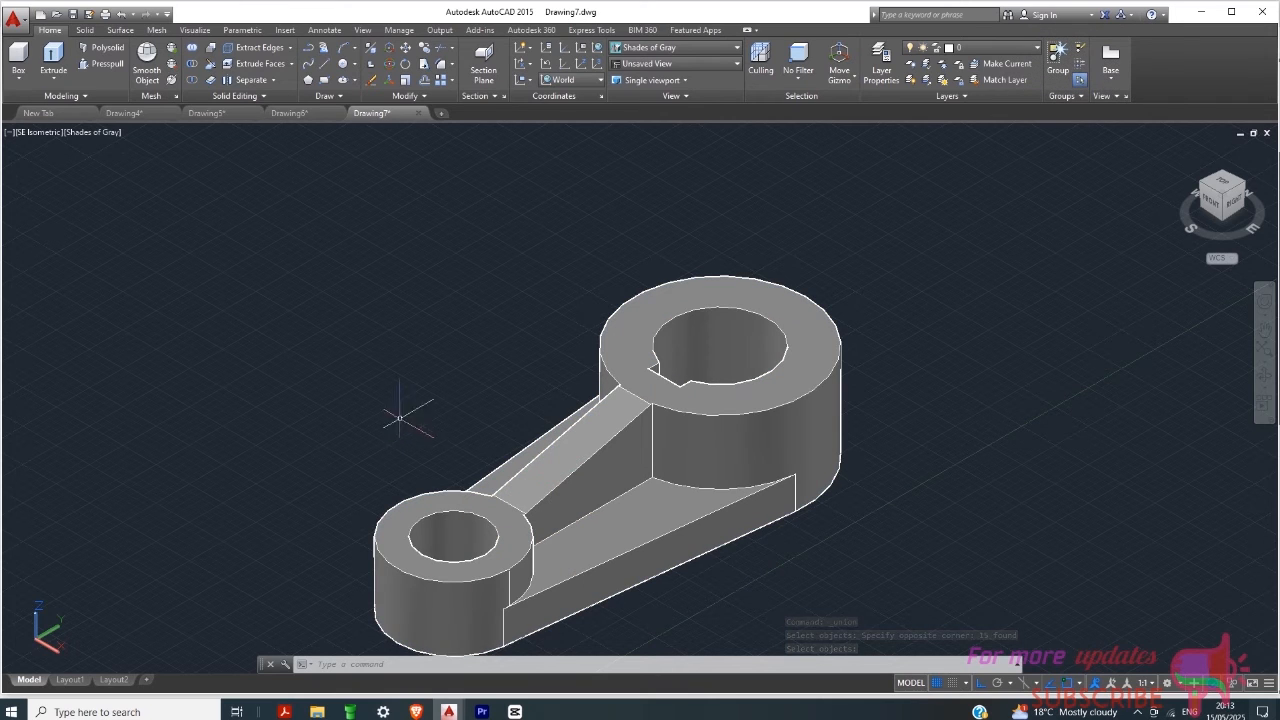
Step: Check the dimensioned reference image in Drawing6 and return to the Drawing7 model
click(300, 121)
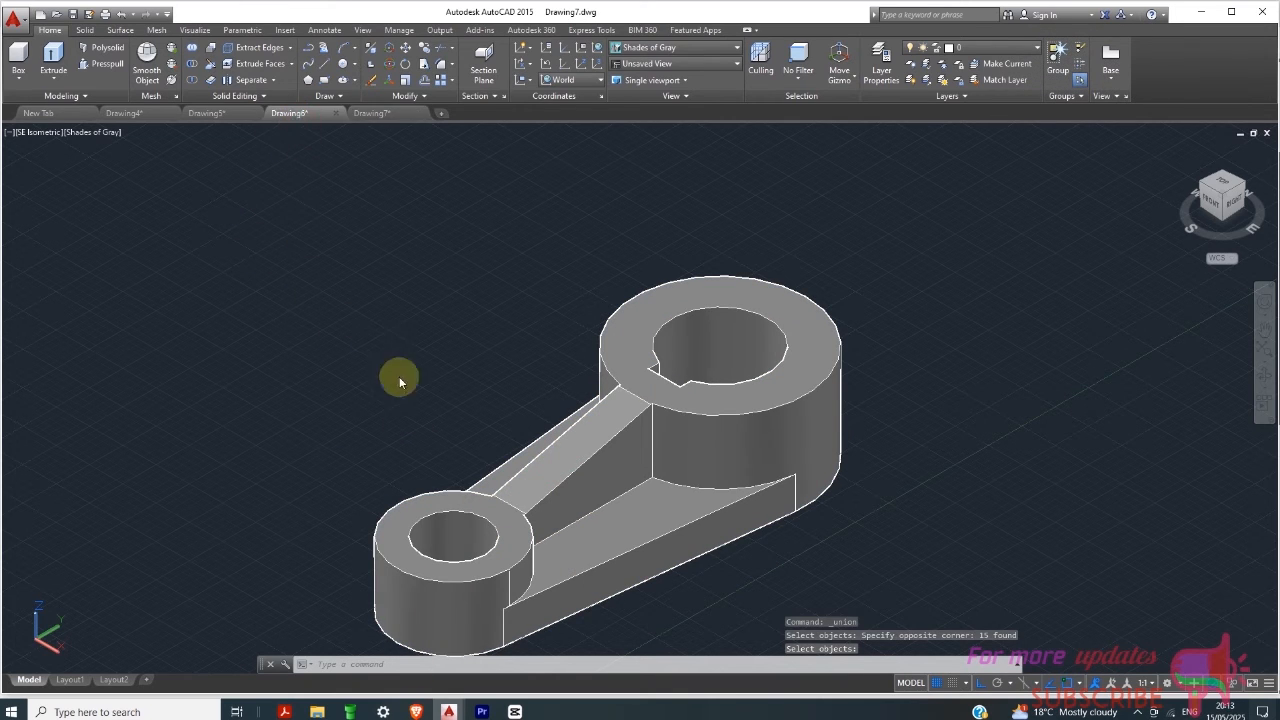
scroll(751, 337, down, 4)
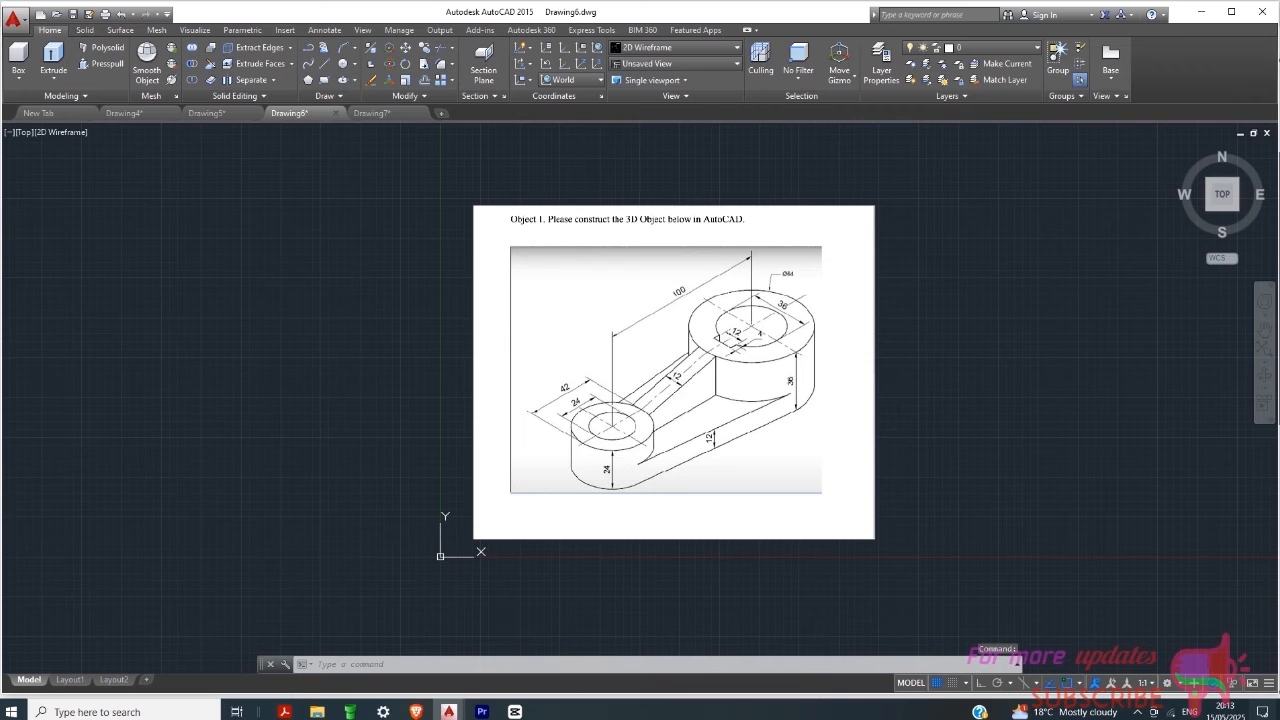
click(378, 113)
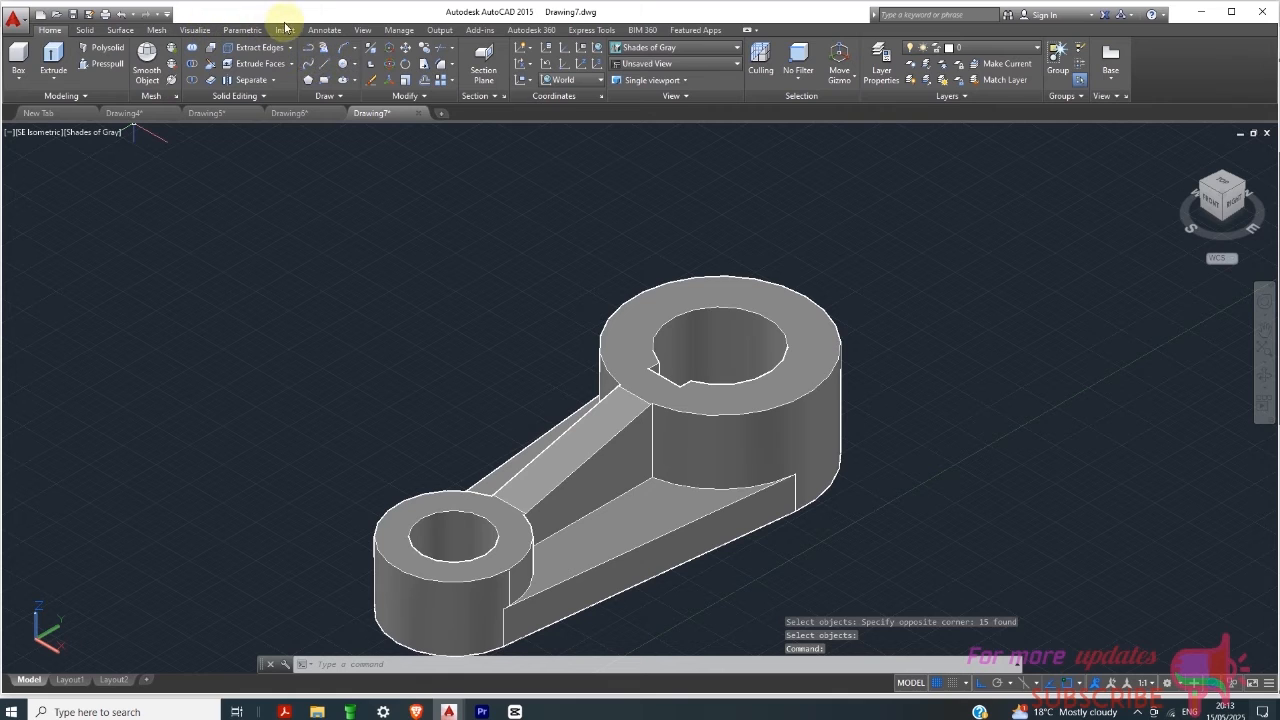
Step: Try to place a linear dimension from the small boss's bore centre to the large boss's bore centre
click(324, 30)
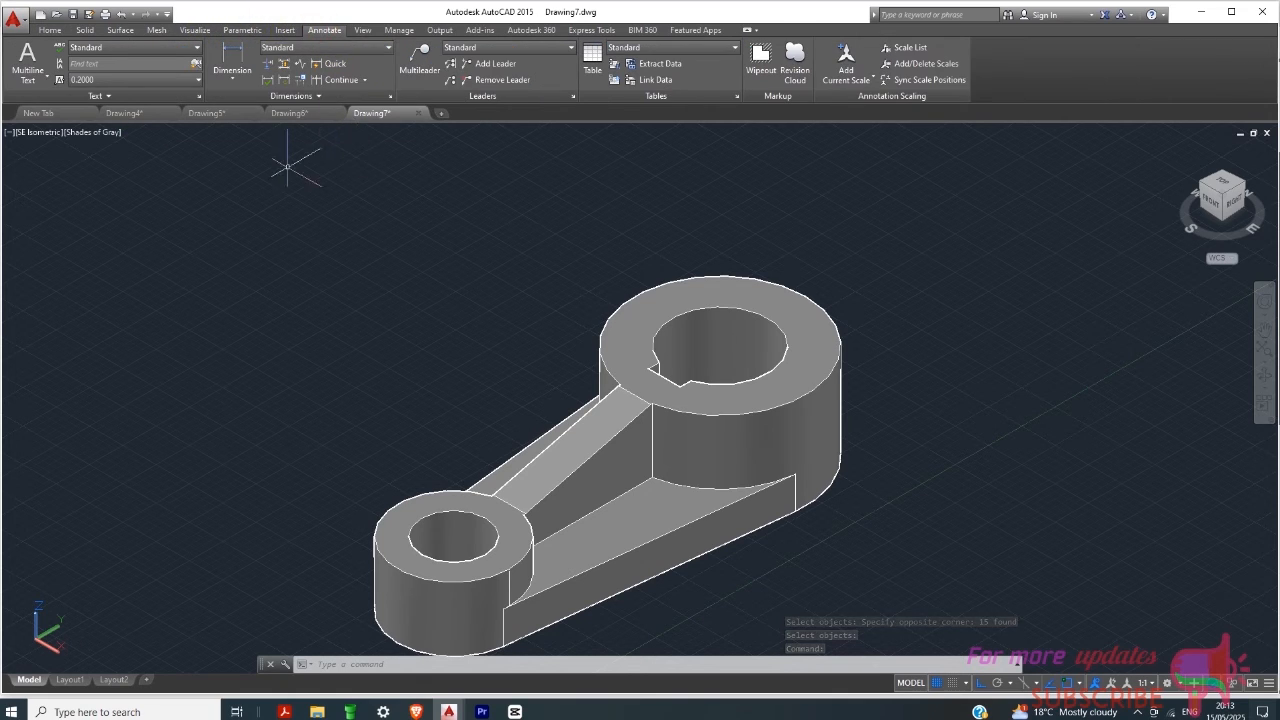
click(232, 57)
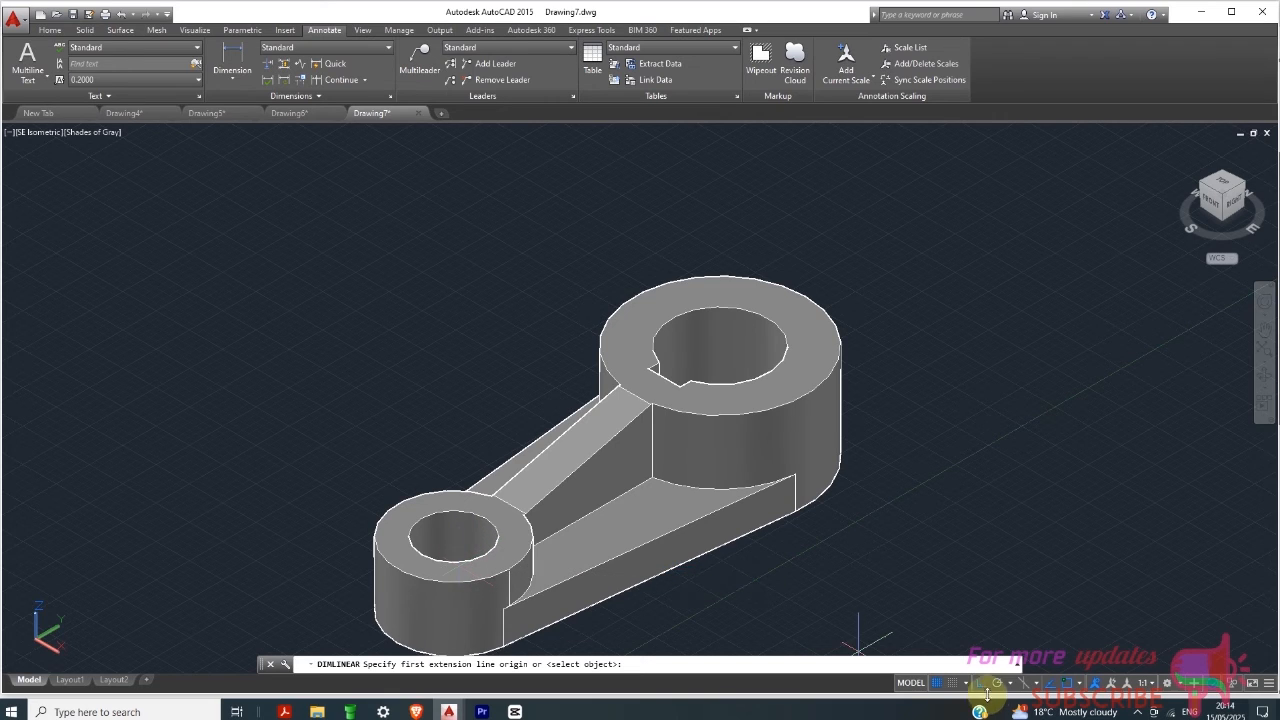
click(1082, 681)
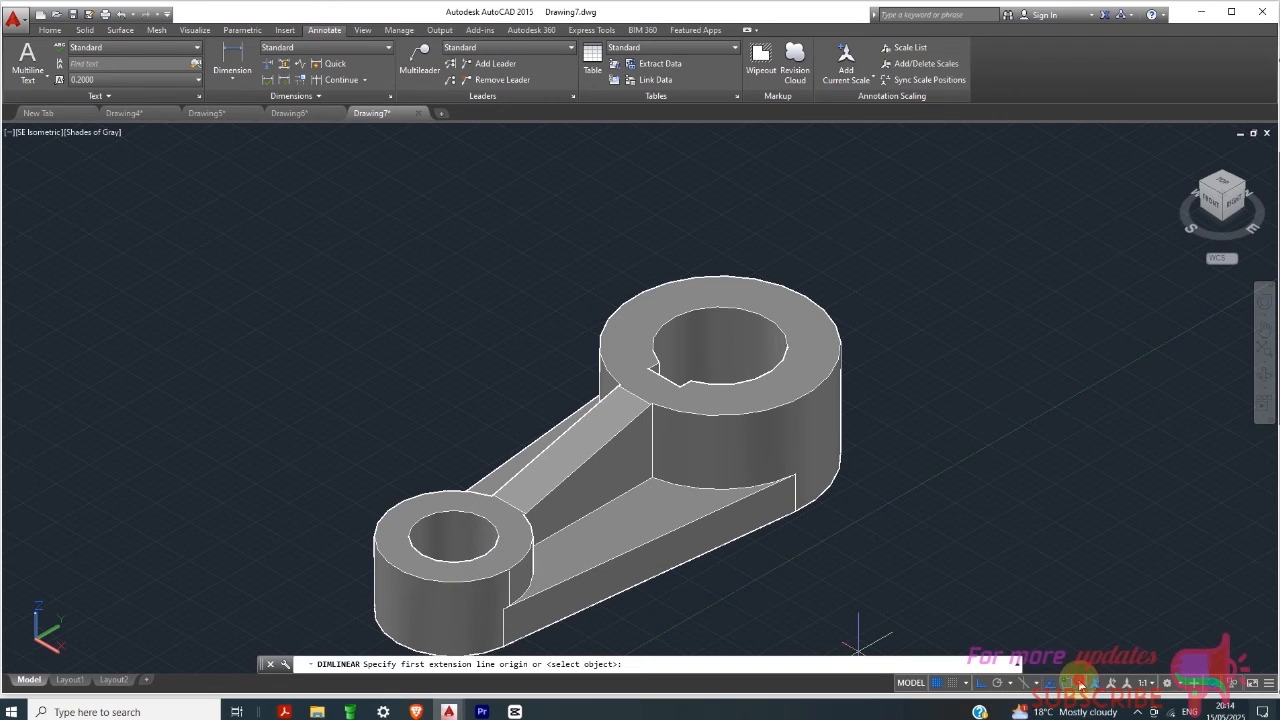
click(1009, 487)
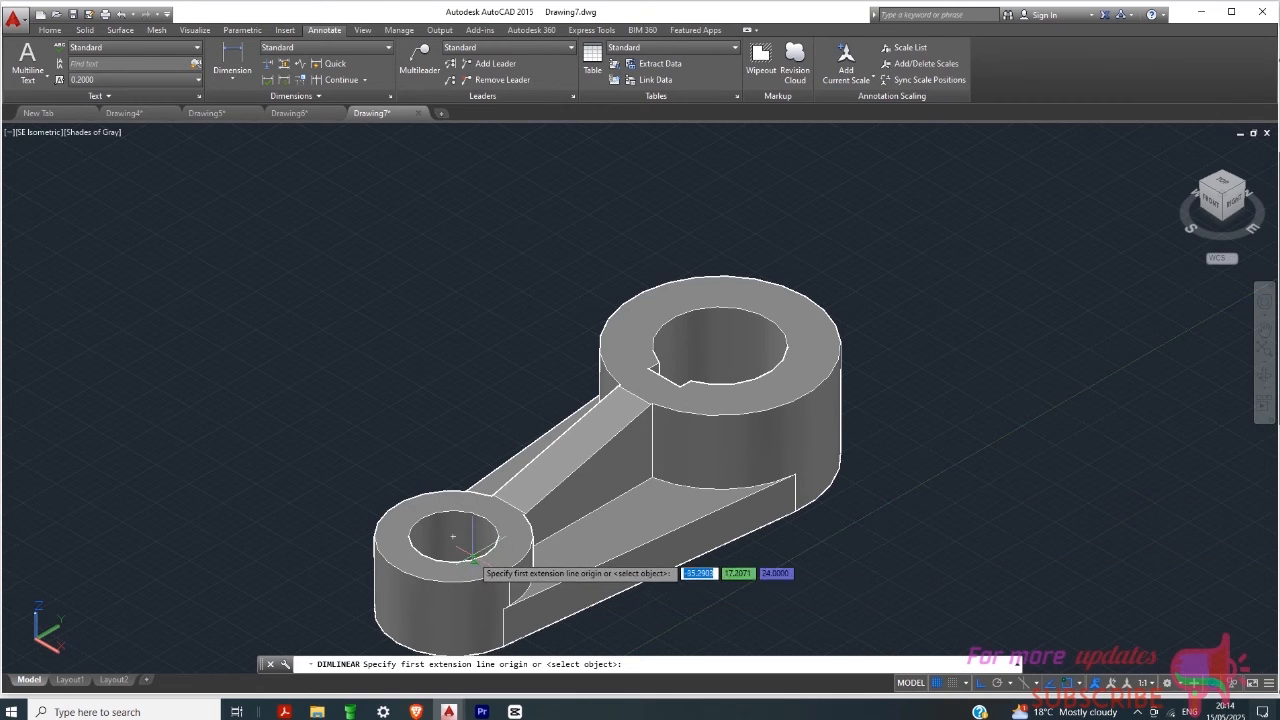
click(453, 537)
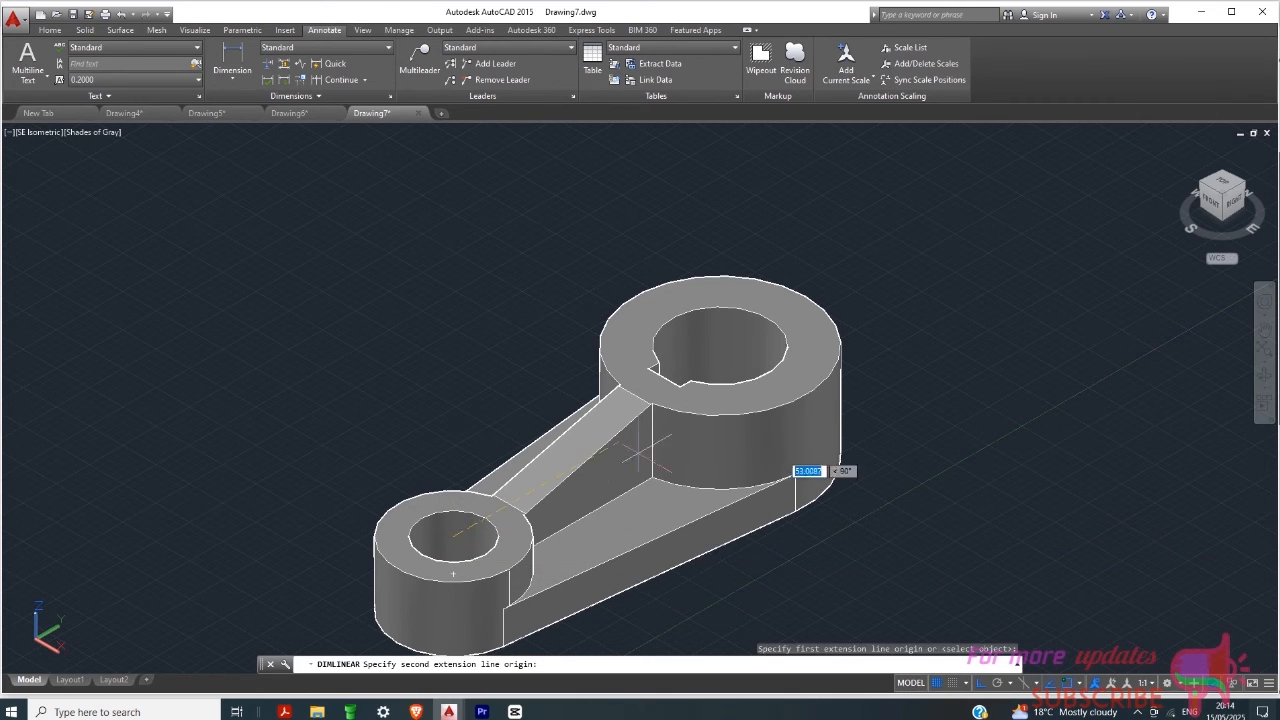
click(719, 345)
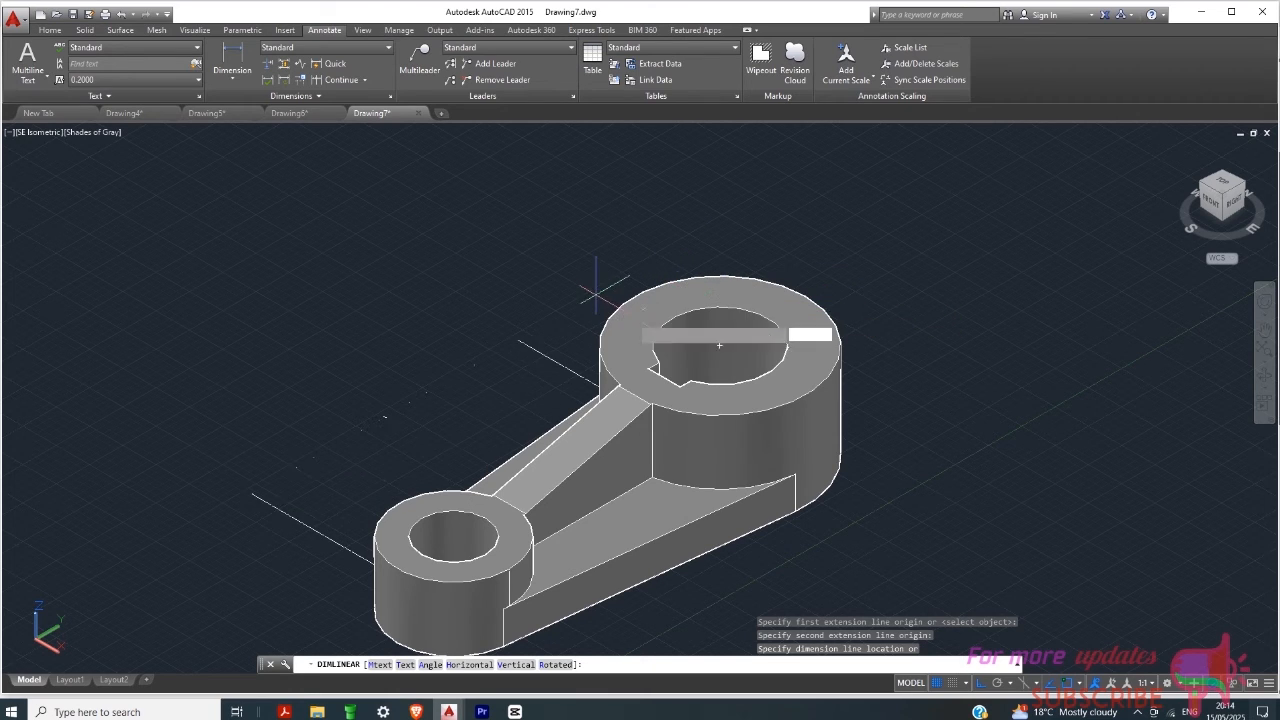
key(Escape)
scroll(530, 388, down, 2)
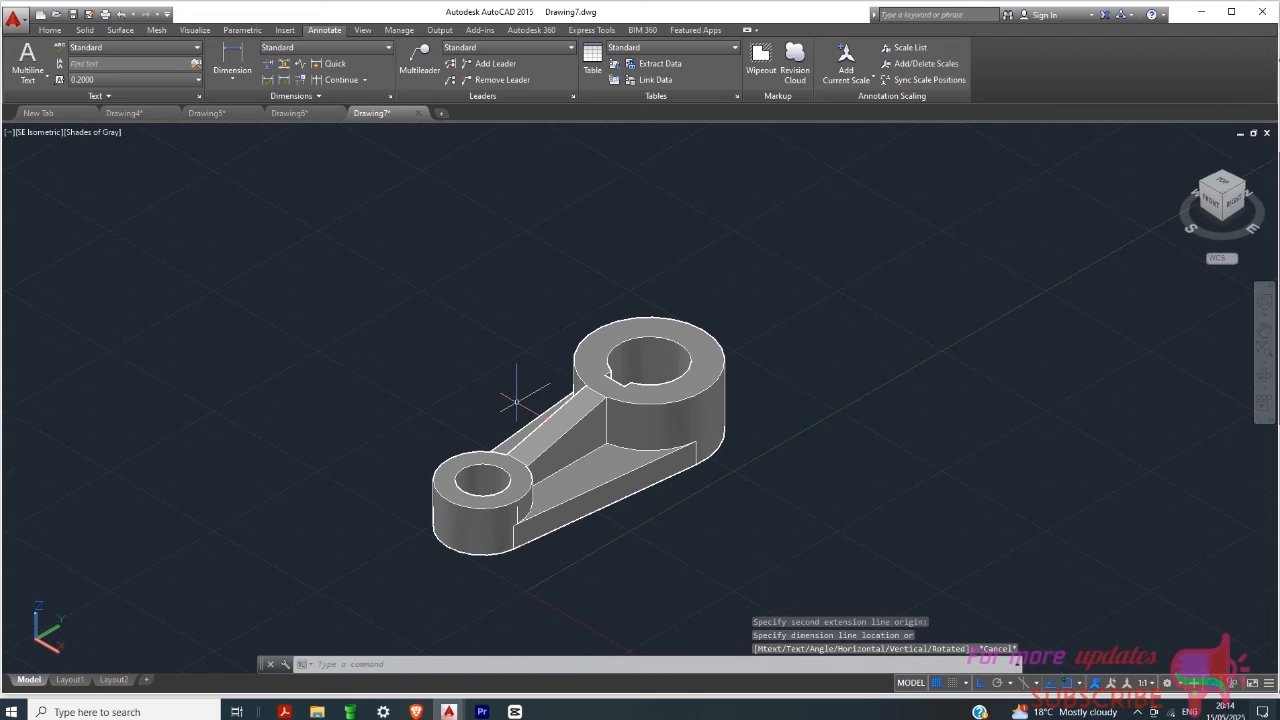
Step: Try the Front UCS preset on the lever model and set the coordinate system to the Right preset
click(49, 29)
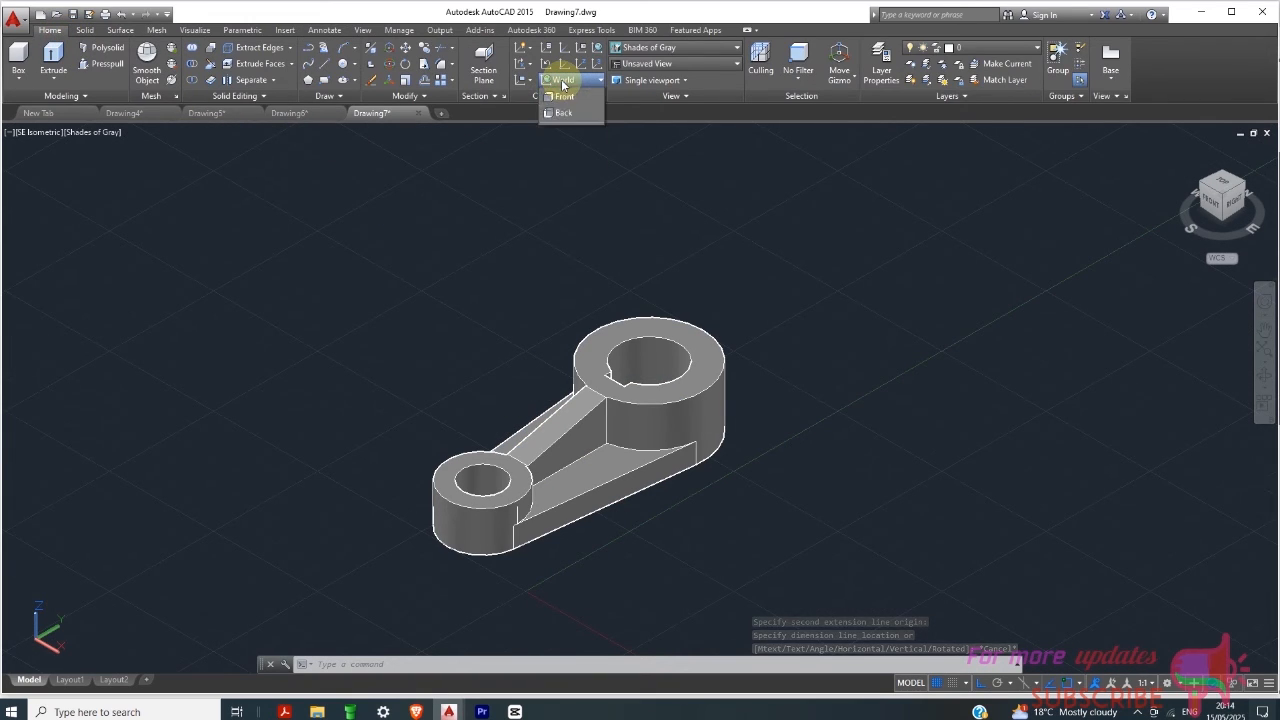
click(563, 80)
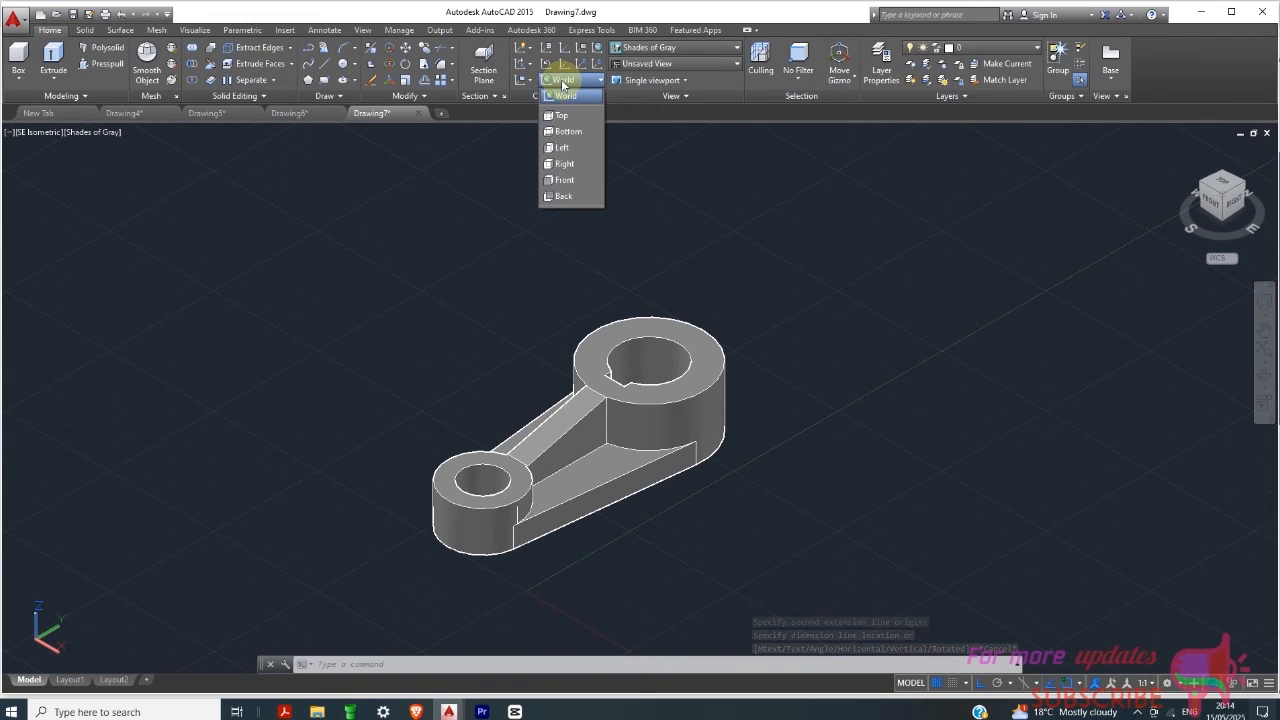
click(566, 181)
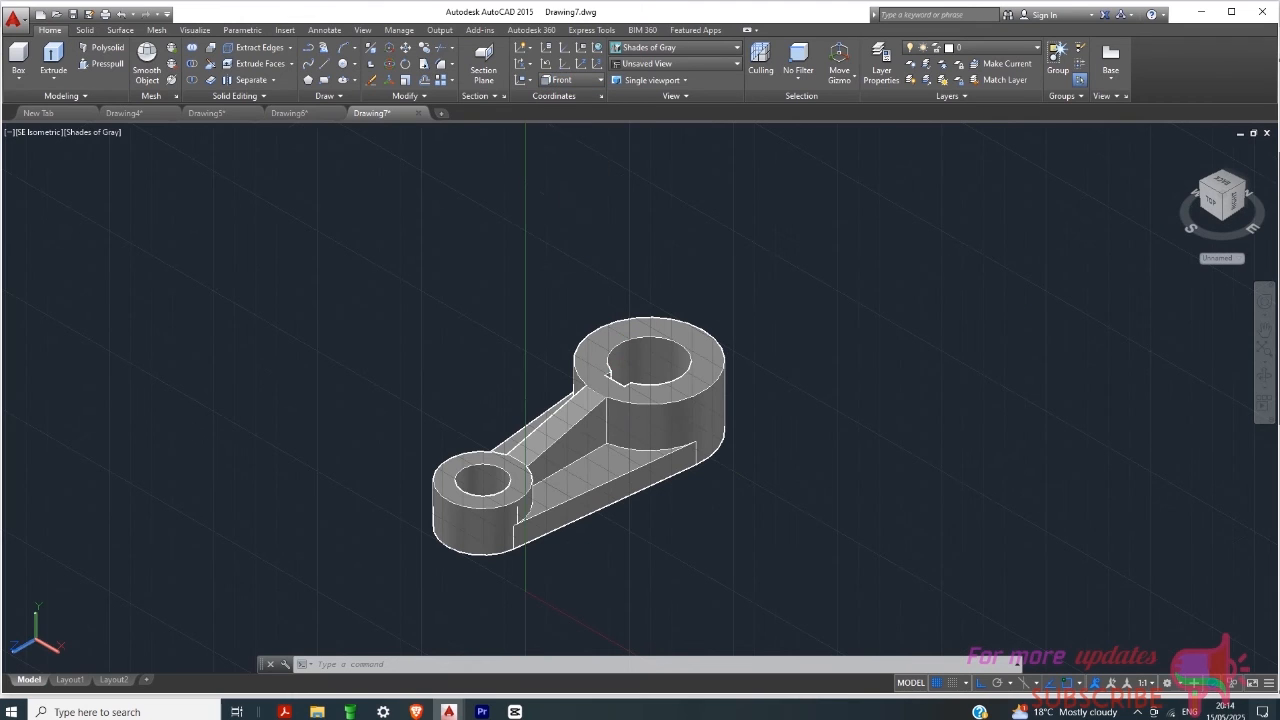
click(571, 79)
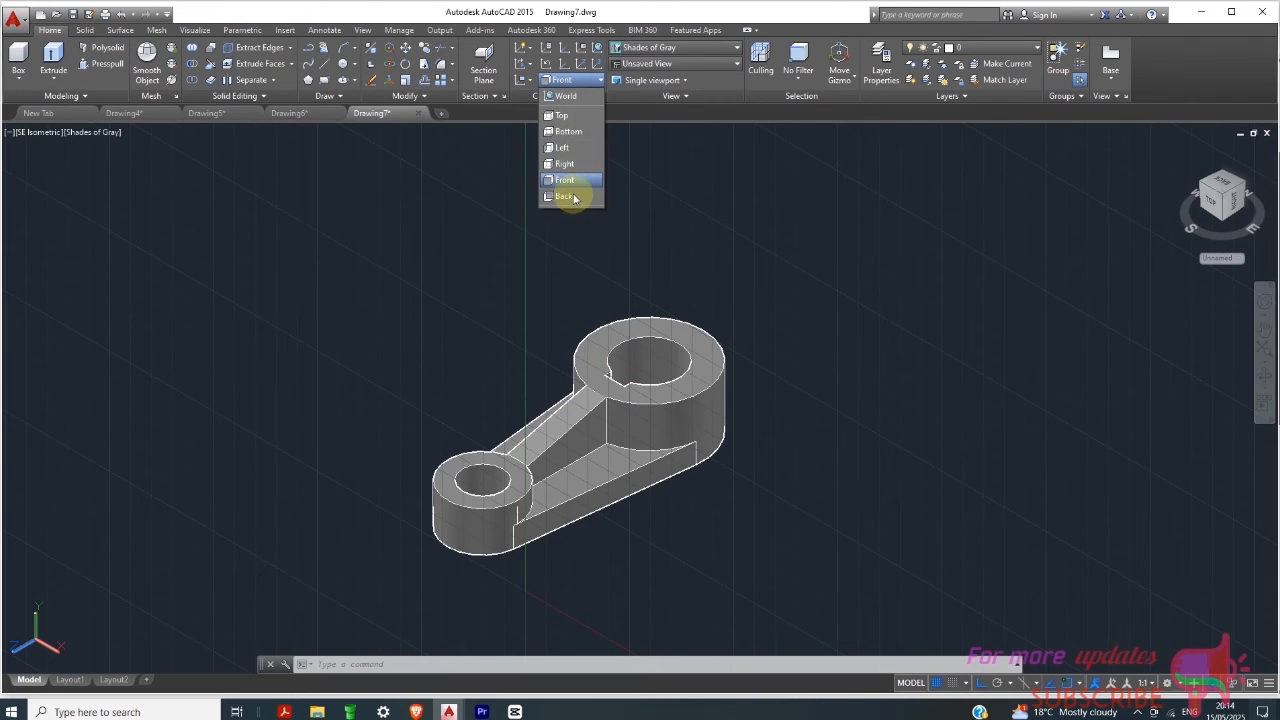
click(565, 163)
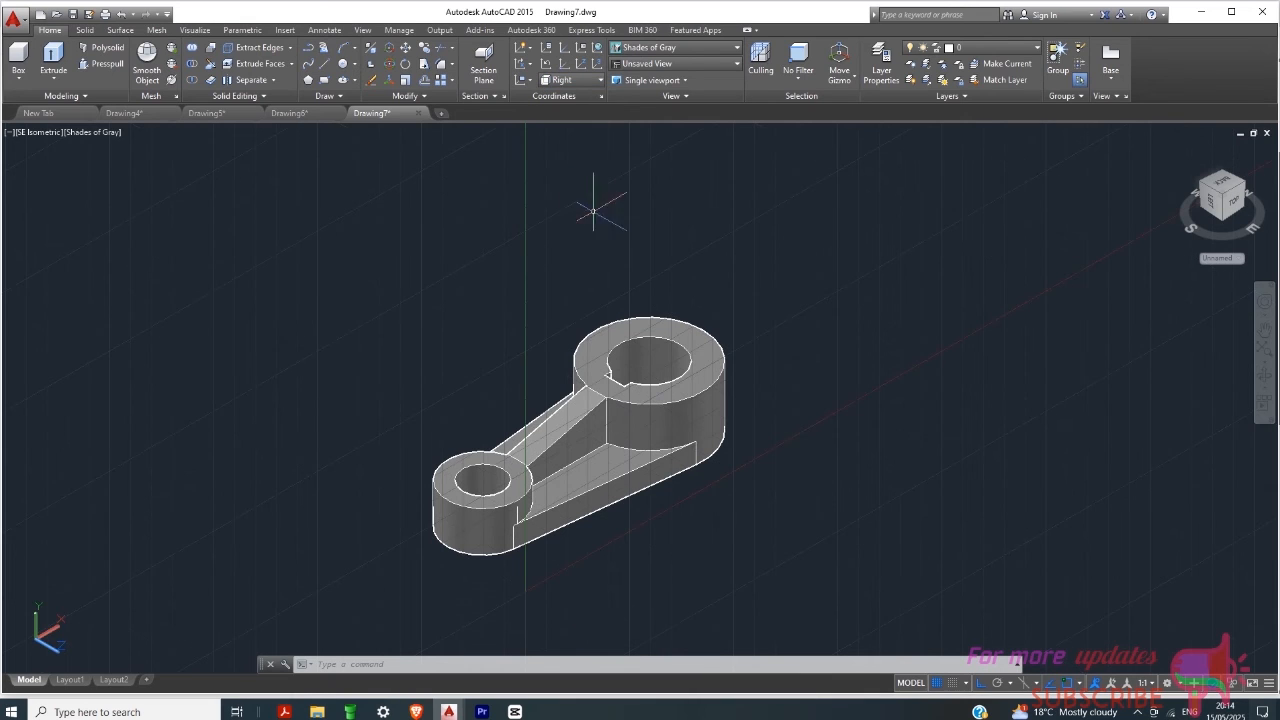
Step: Place a linear dimension from the small boss's bore centre to the large boss's bore centre, with its line above the lever
click(324, 30)
click(230, 60)
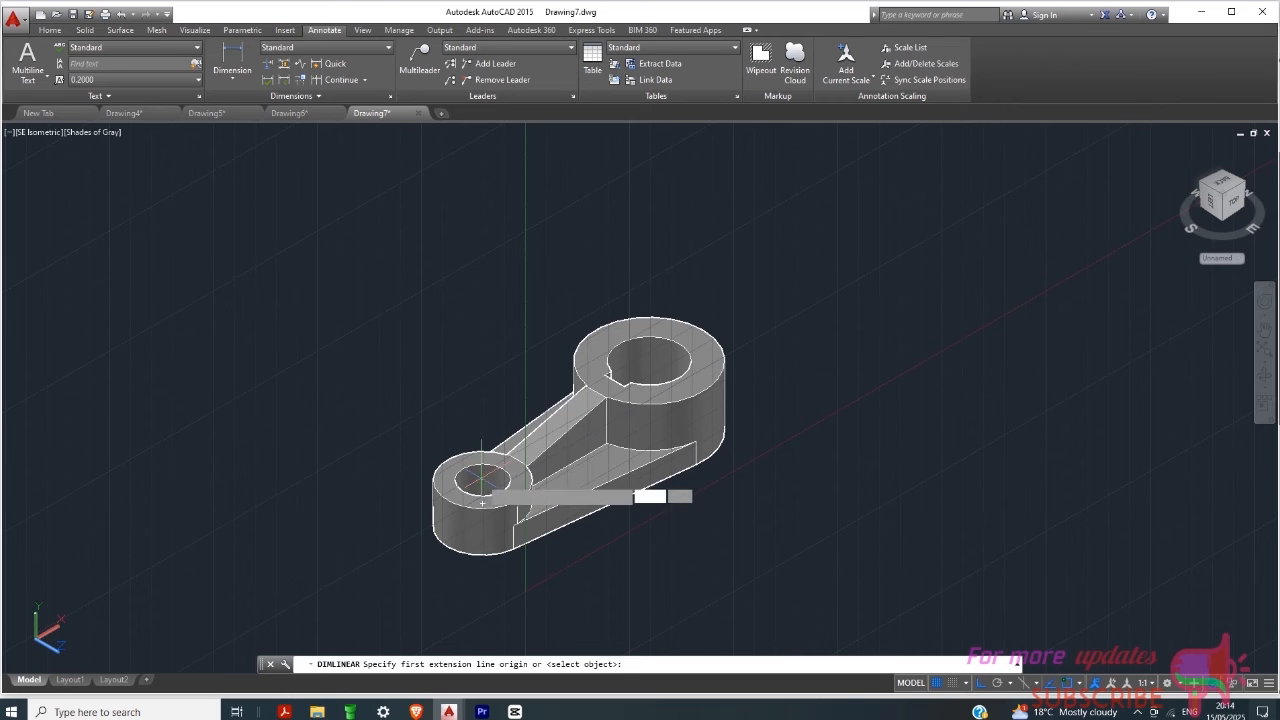
click(481, 481)
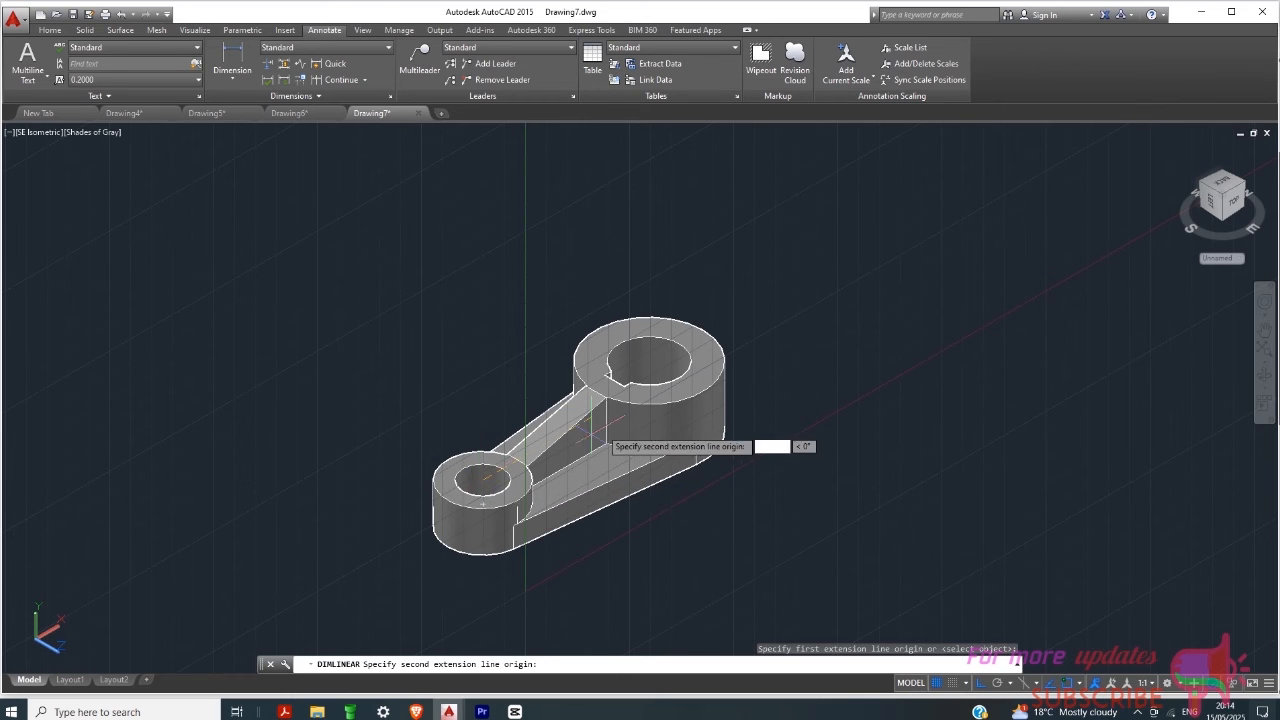
click(649, 361)
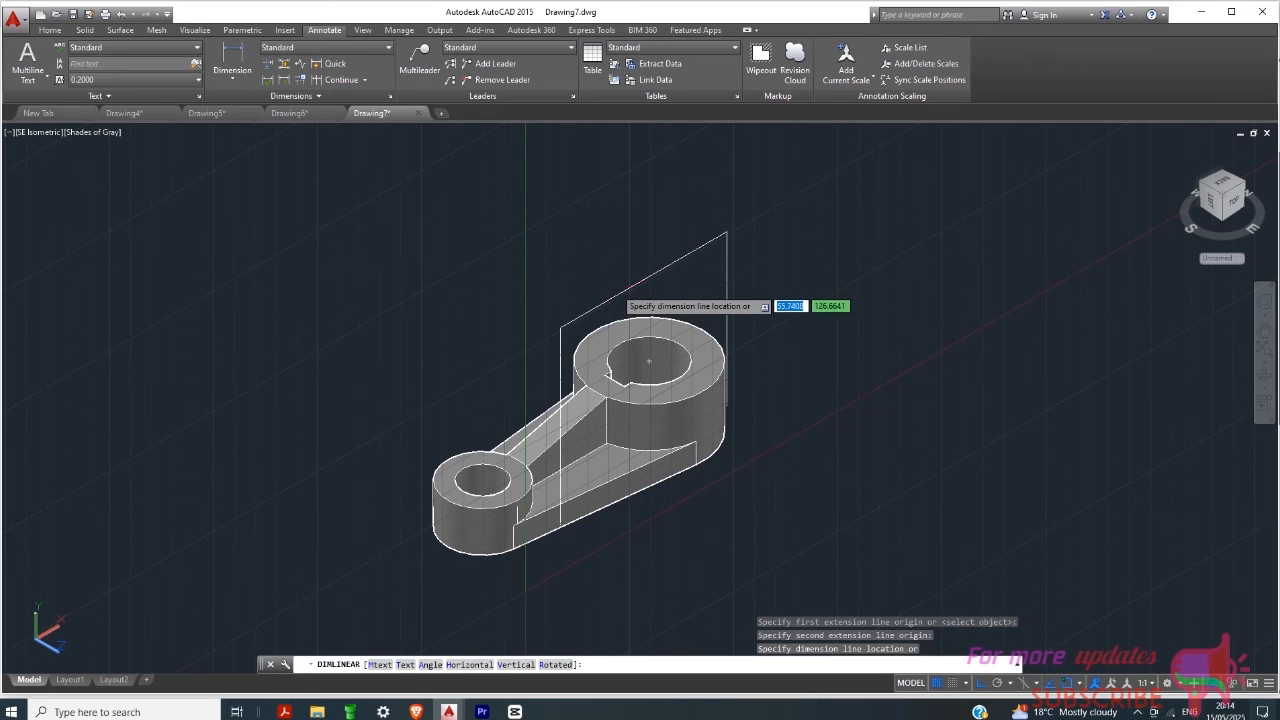
click(618, 291)
Step: Examine the size of the text and arrowheads on the centre-to-centre dimension
scroll(618, 291, up, 2)
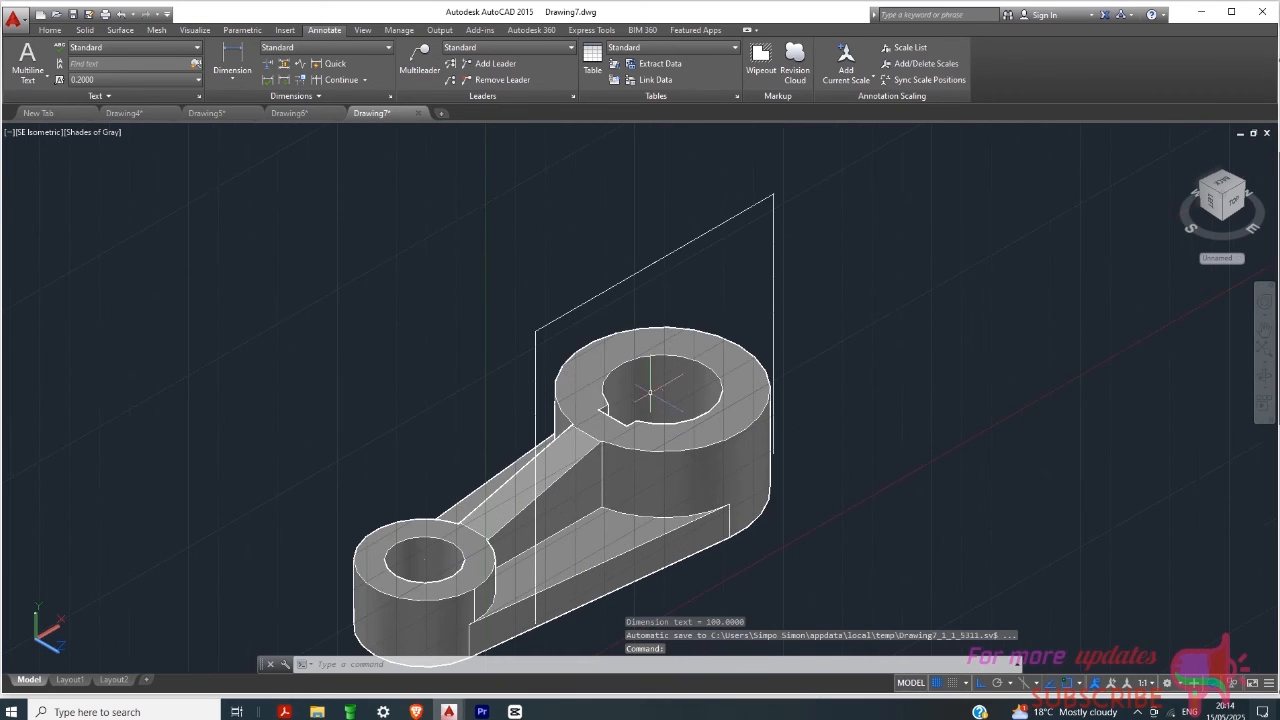
click(642, 270)
scroll(655, 275, up, 5)
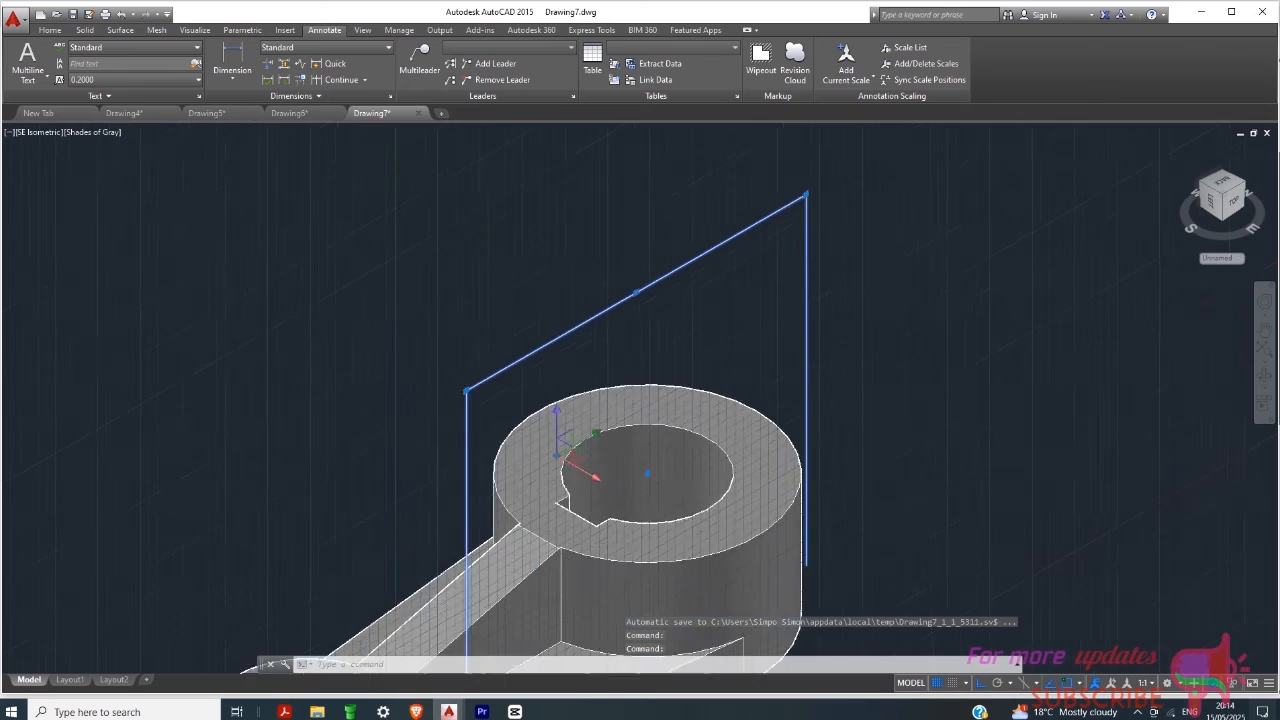
scroll(600, 370, up, 3)
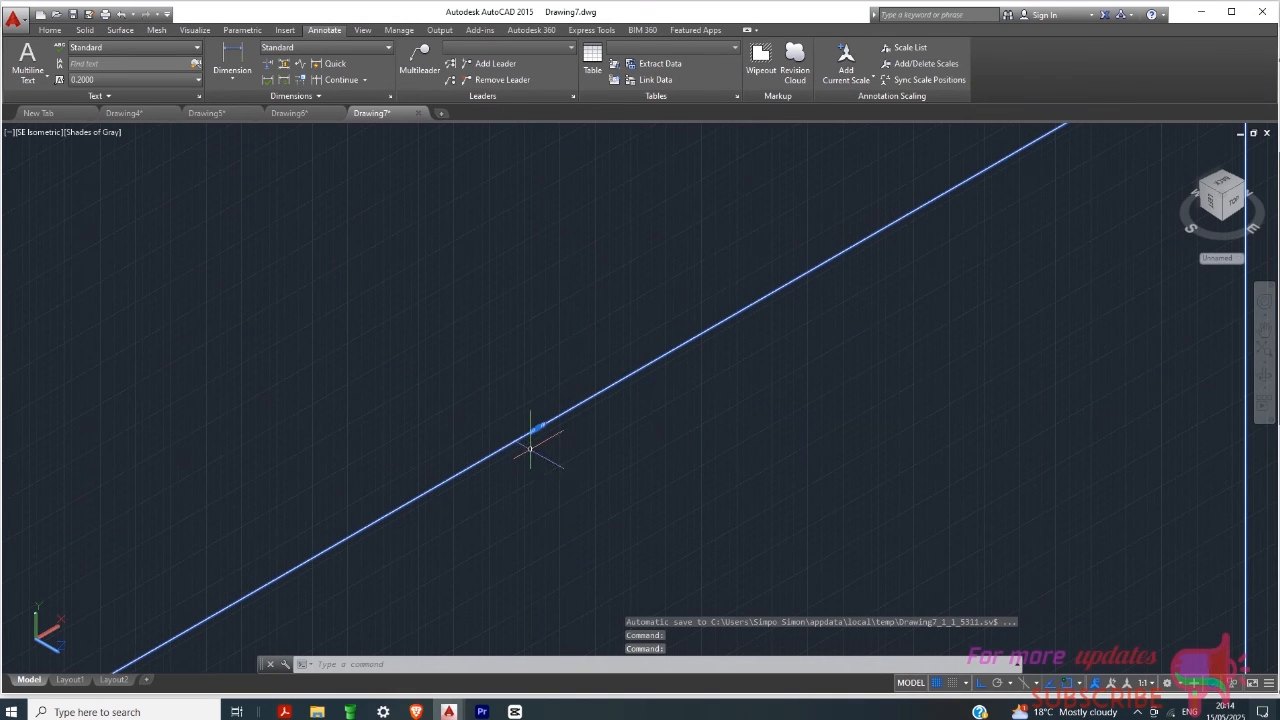
scroll(530, 449, up, 2)
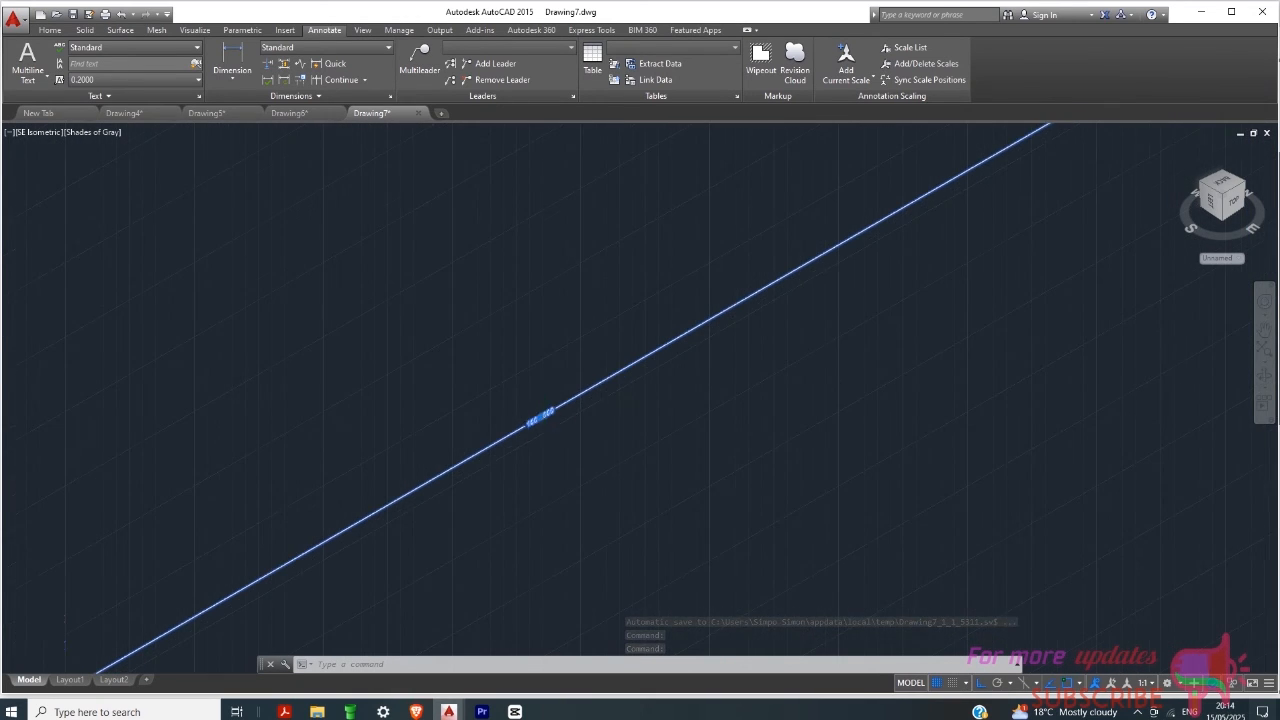
scroll(540, 432, up, 4)
scroll(629, 343, down, 5)
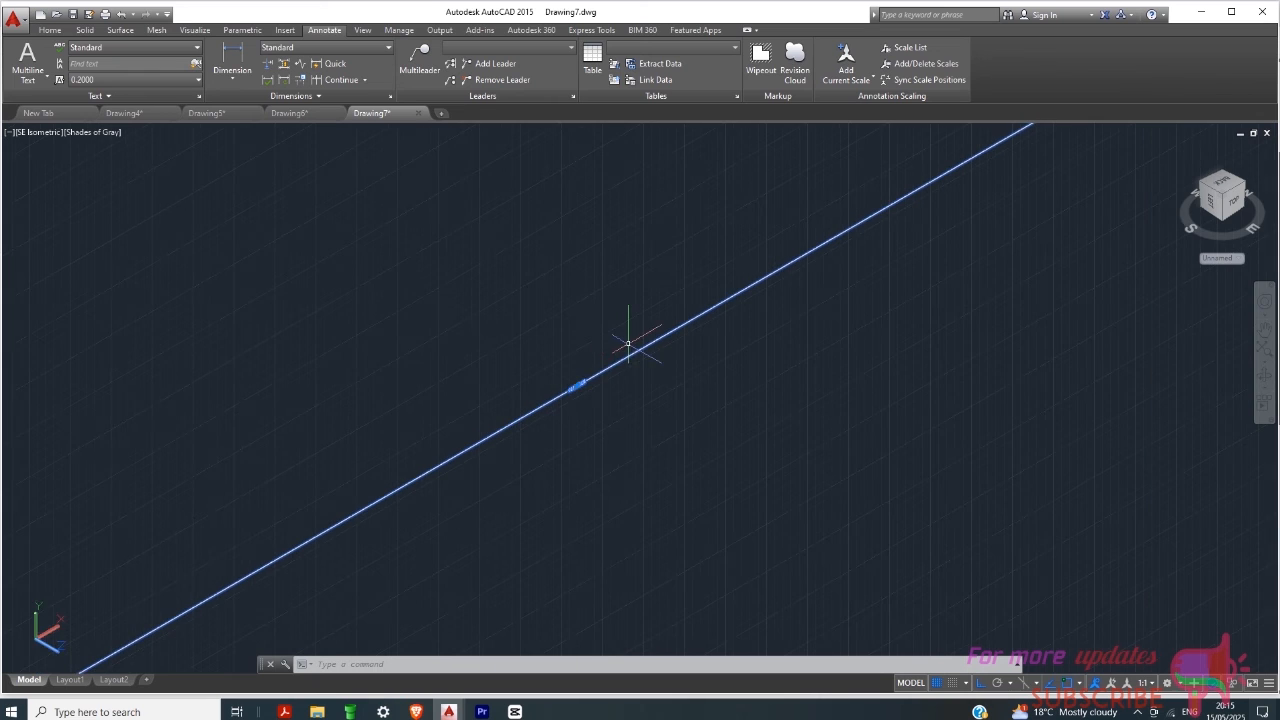
scroll(617, 356, down, 7)
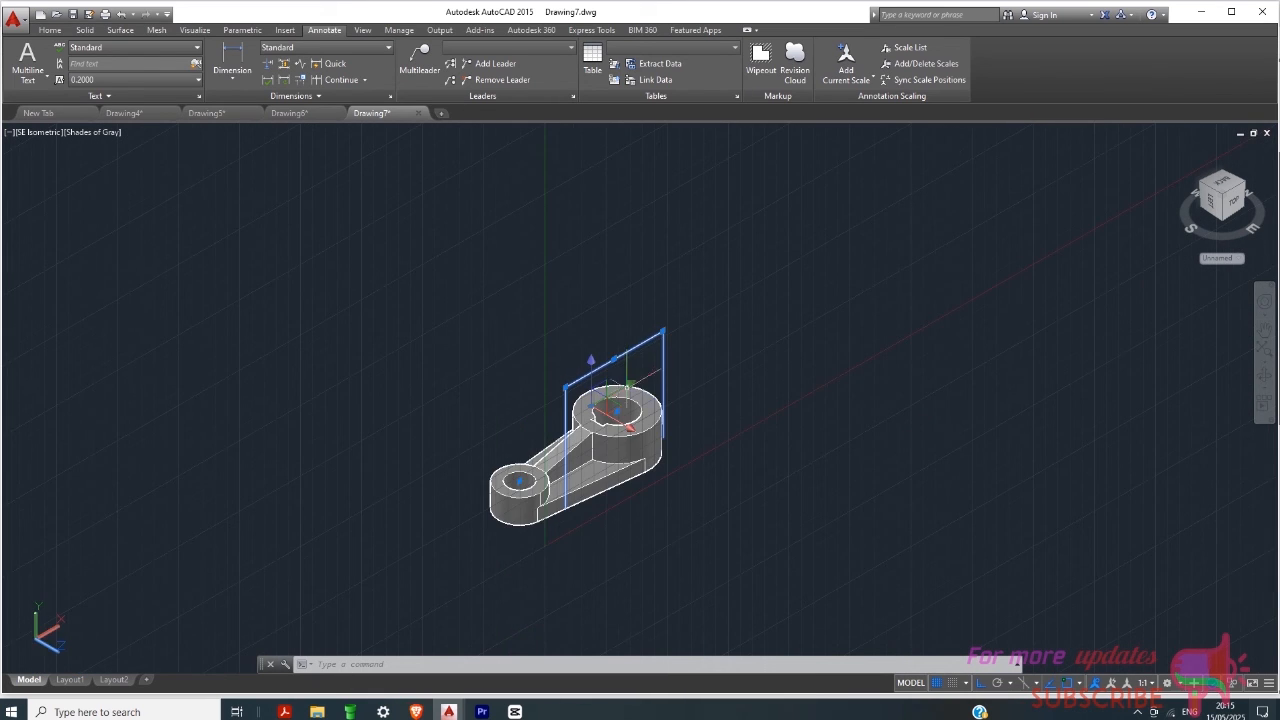
scroll(573, 478, up, 4)
scroll(605, 457, down, 2)
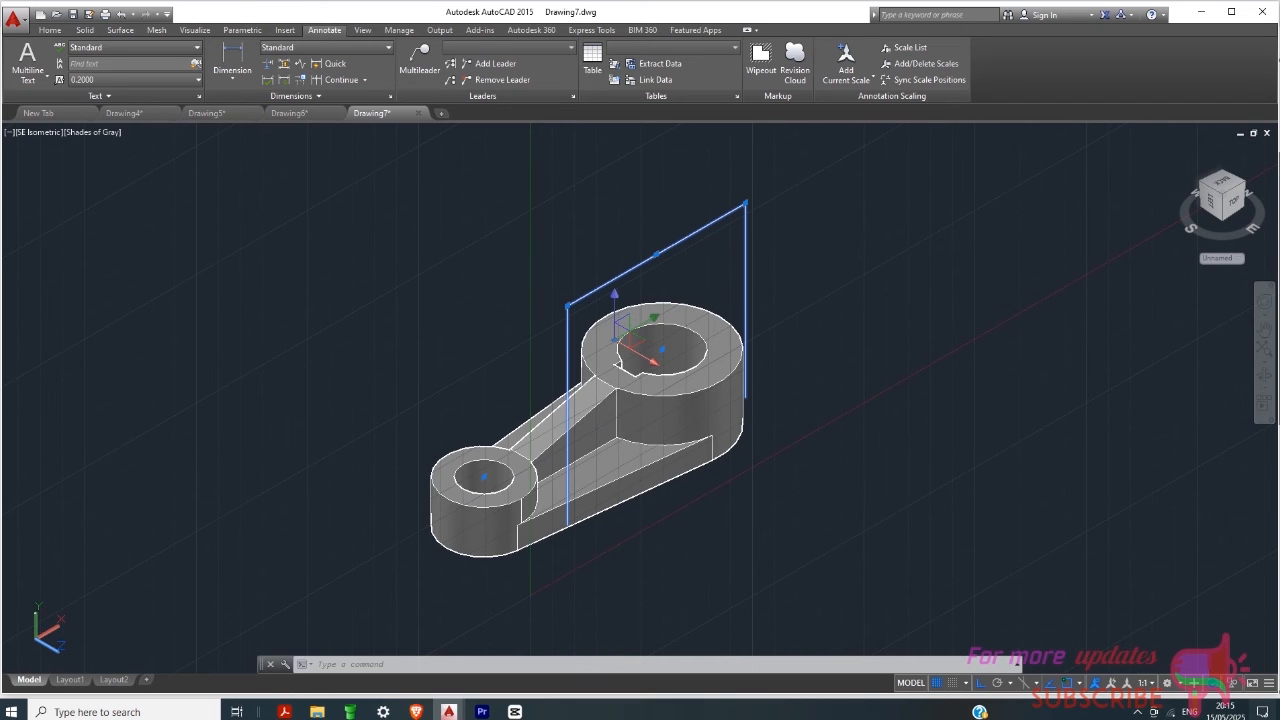
key(Escape)
text(DG)
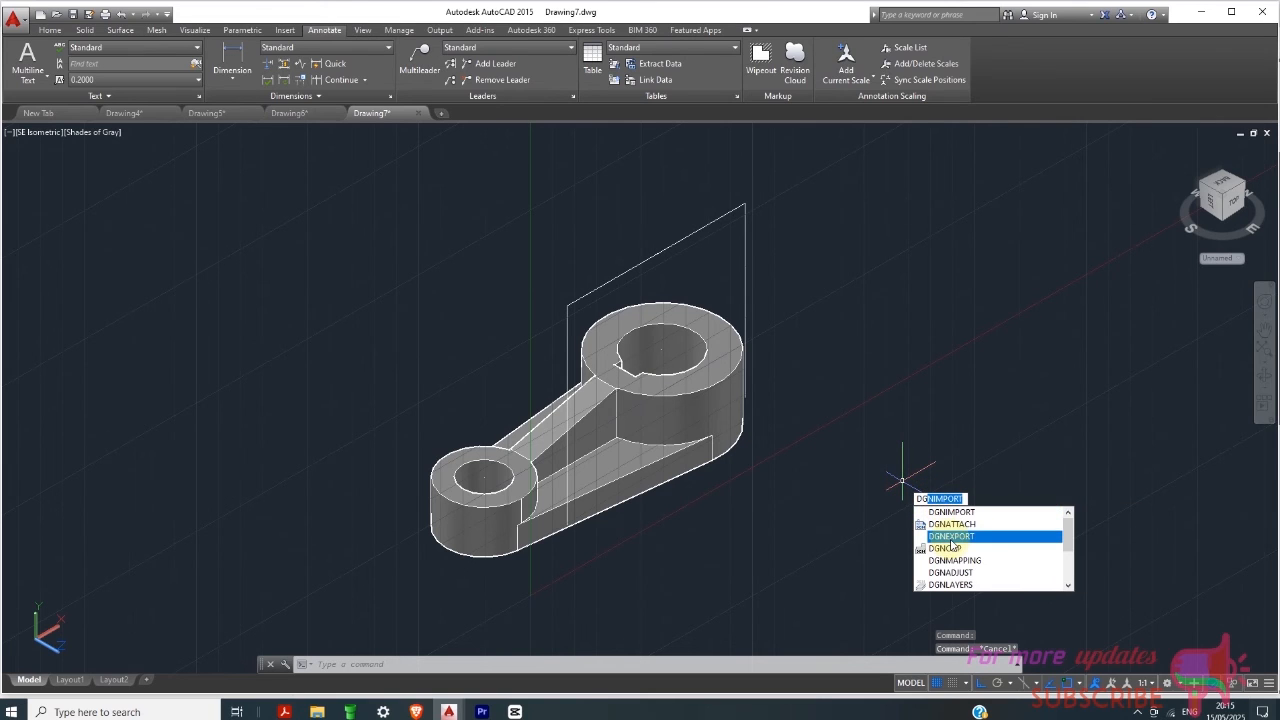
text(GU)
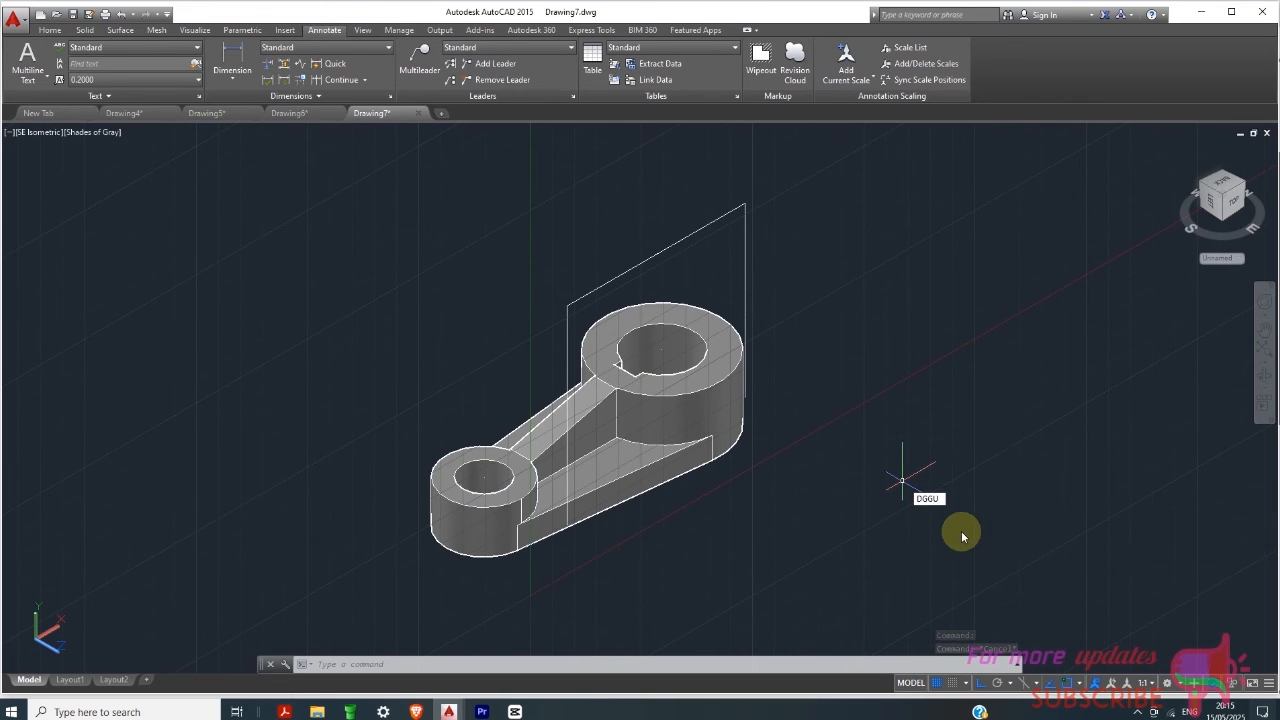
key(Escape)
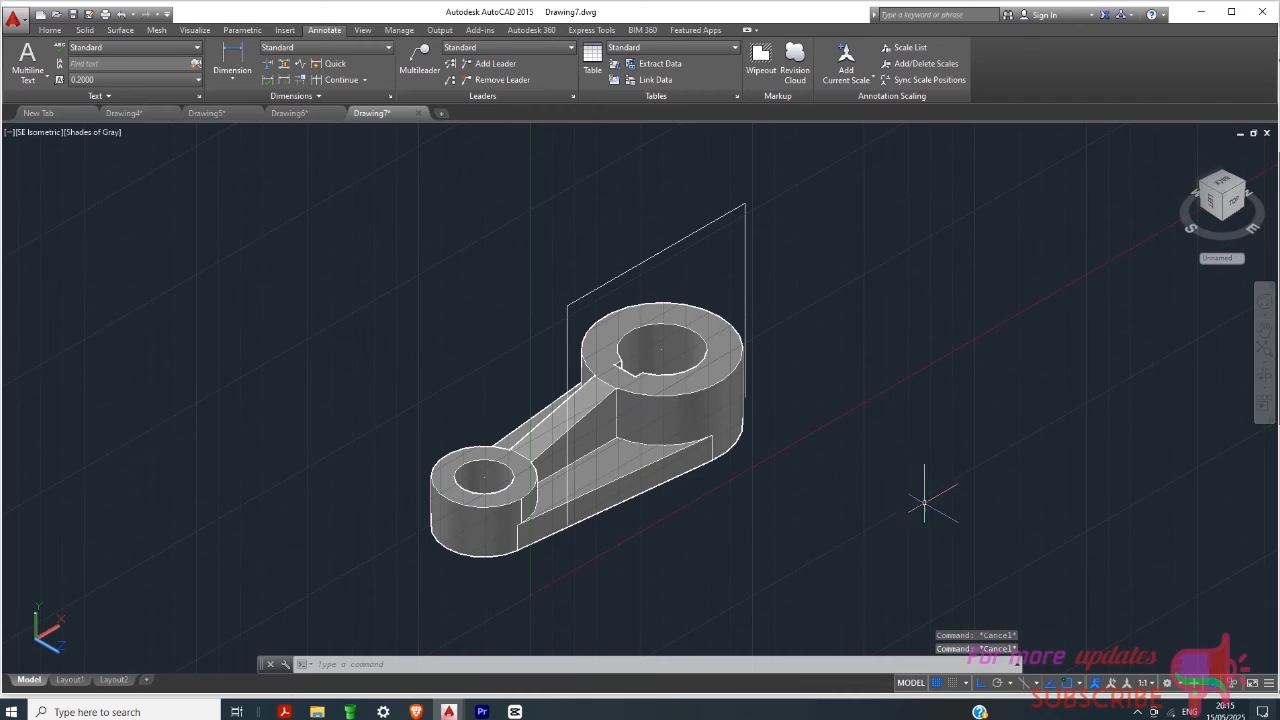
Step: Open the Standard dimension style for modification with DIMSTYLE and set its arrow size to 150
text(DYM)
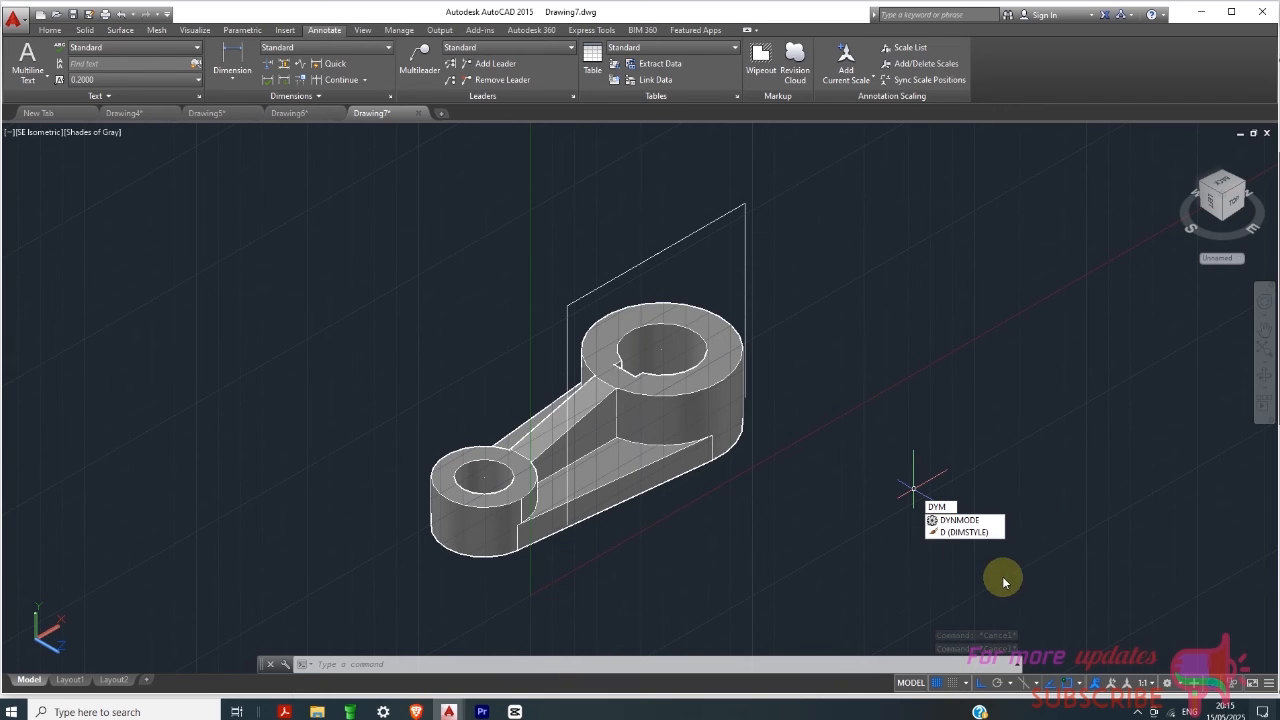
text(STY)
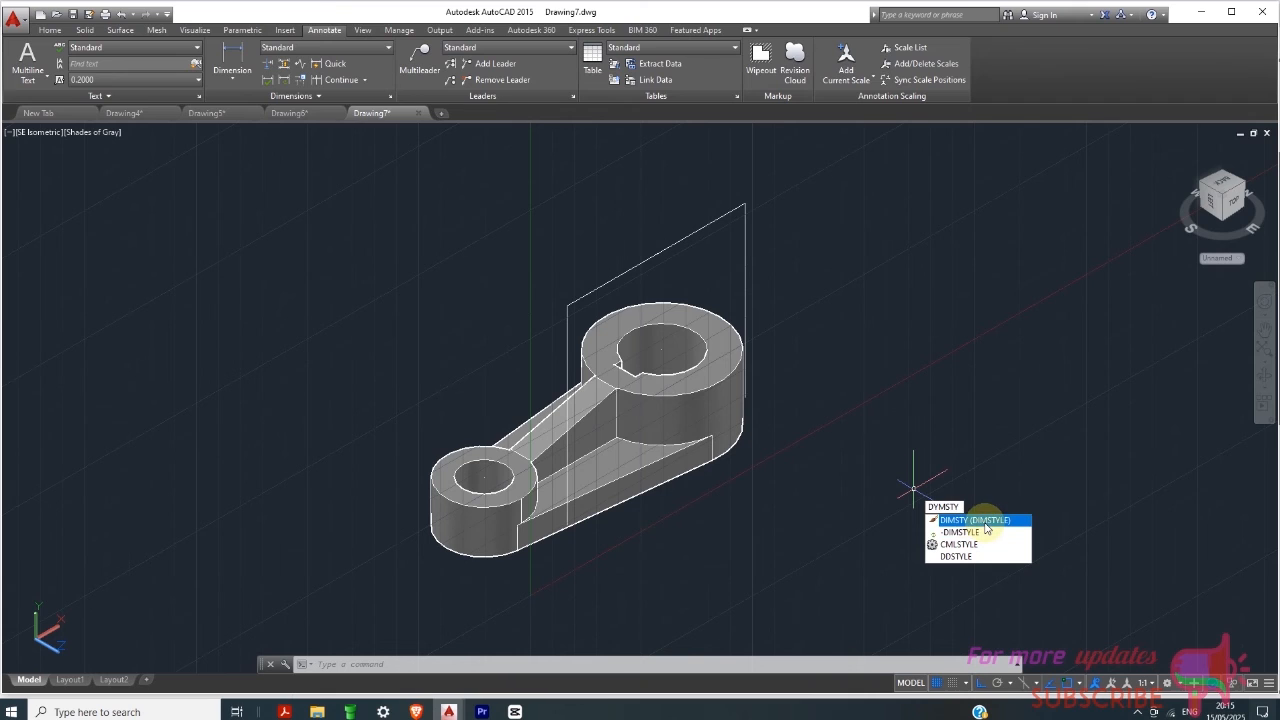
click(983, 521)
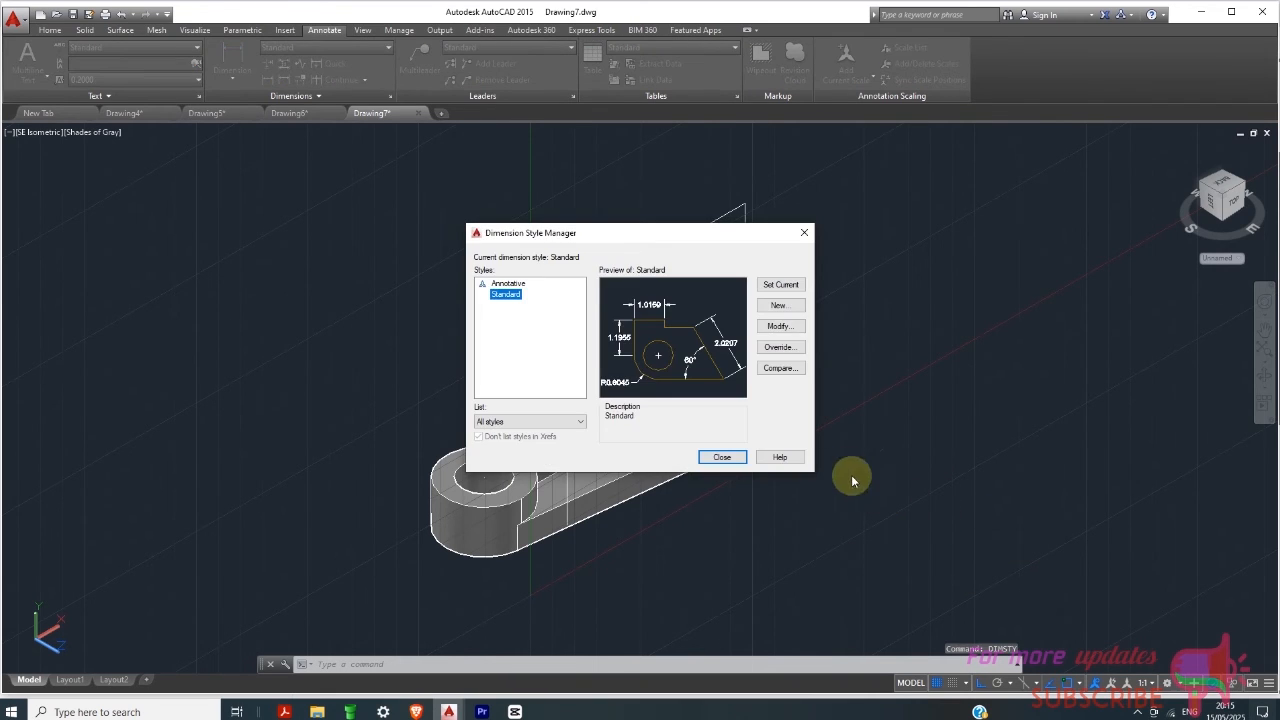
click(781, 326)
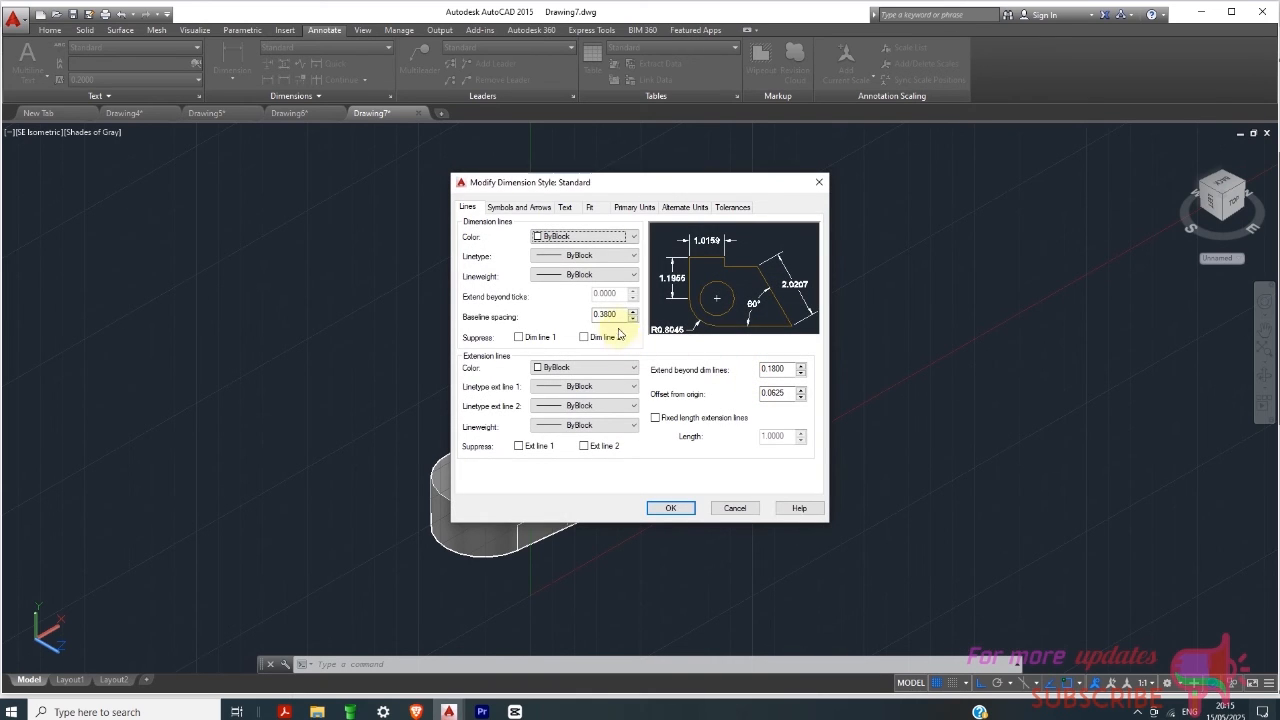
click(527, 207)
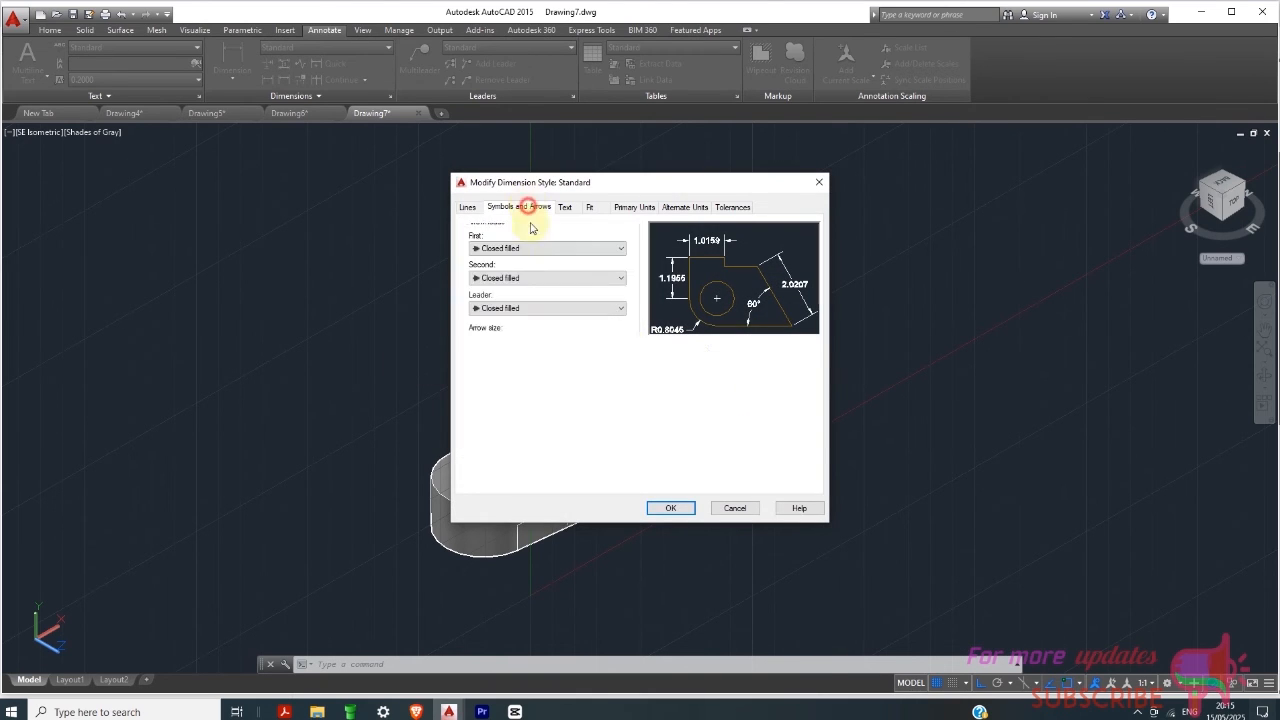
double_click(489, 342)
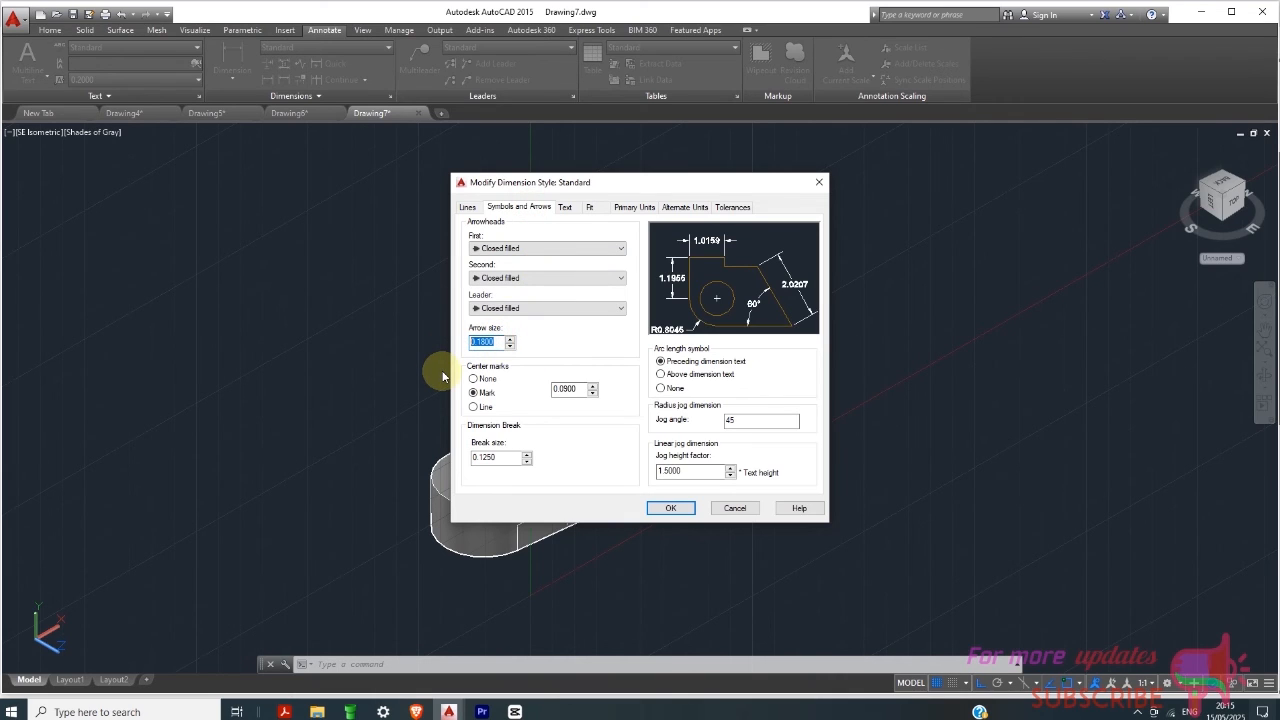
text(100)
double_click(485, 342)
text(15)
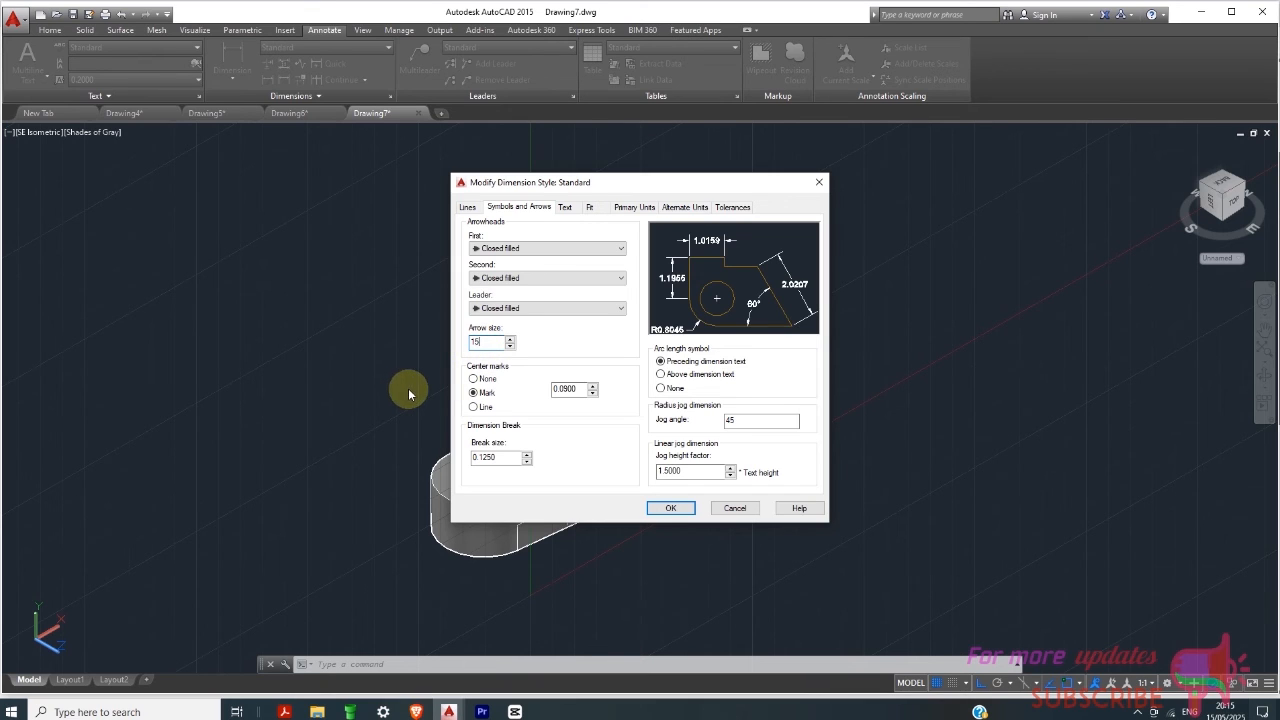
text(0)
Step: Set the Standard style's text height to 150 and its linear dimension precision to 0, and apply the changes
click(566, 209)
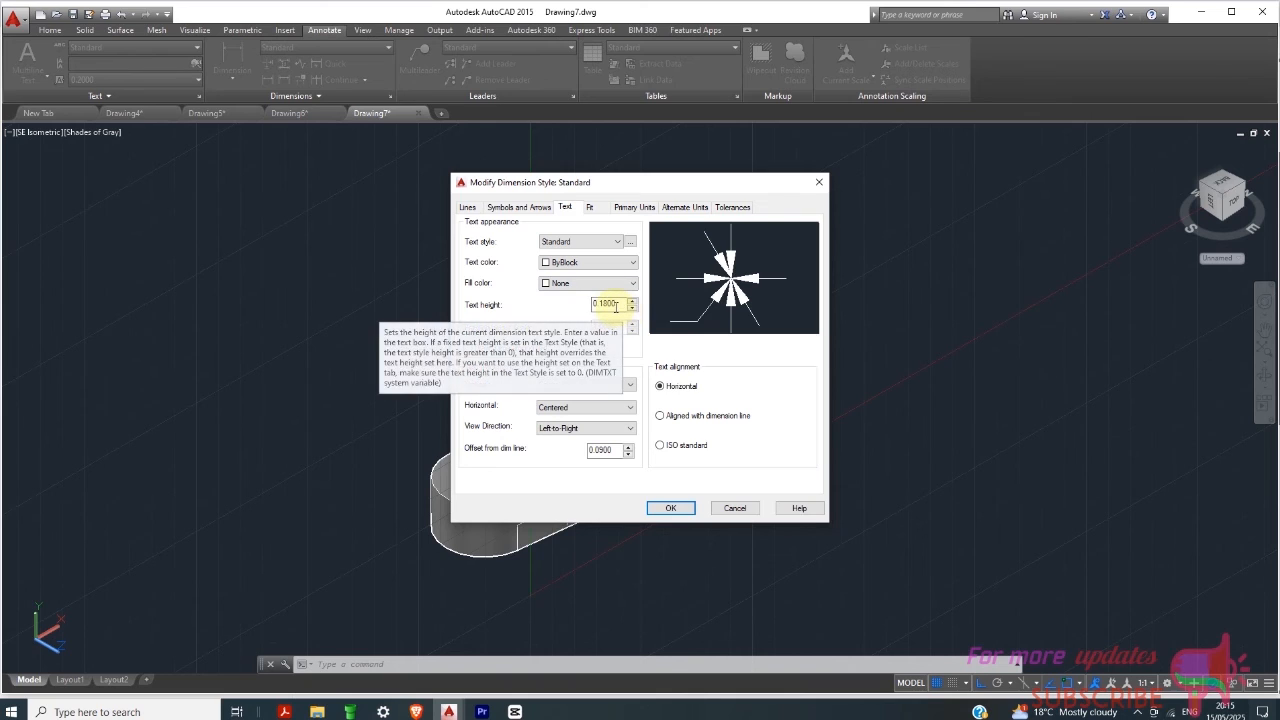
drag(624, 306, 575, 317)
text(150)
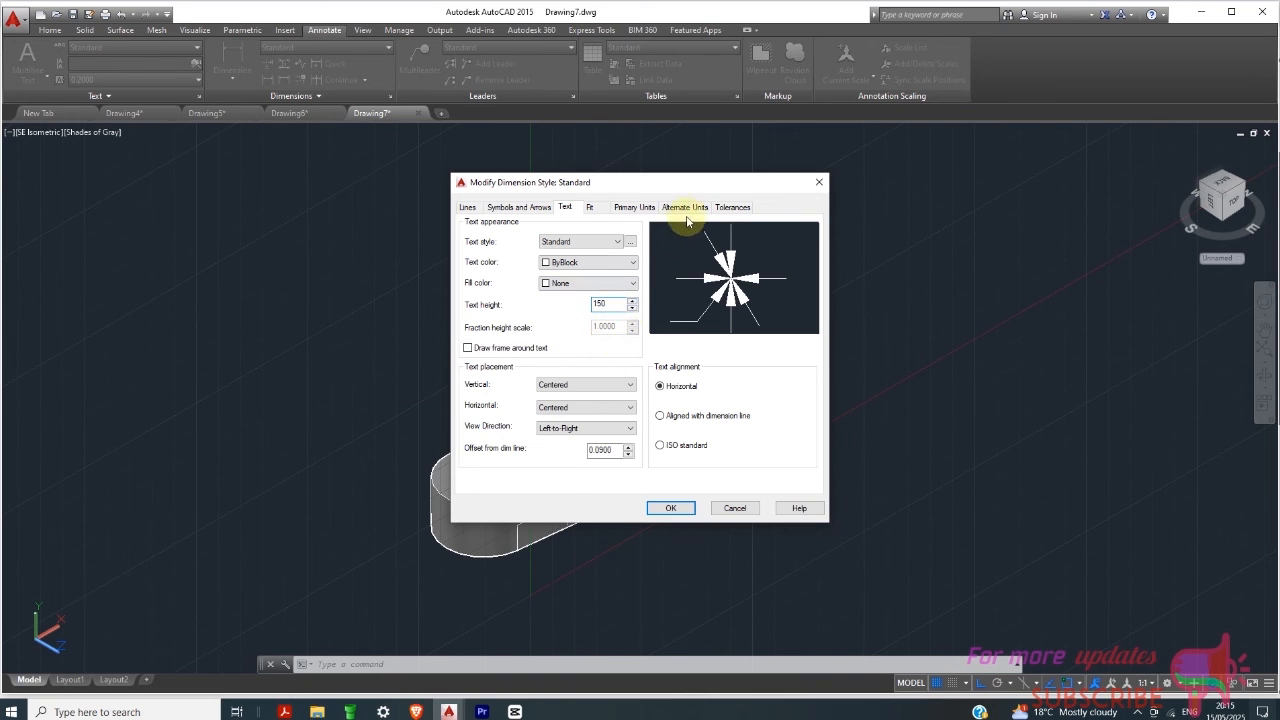
click(634, 208)
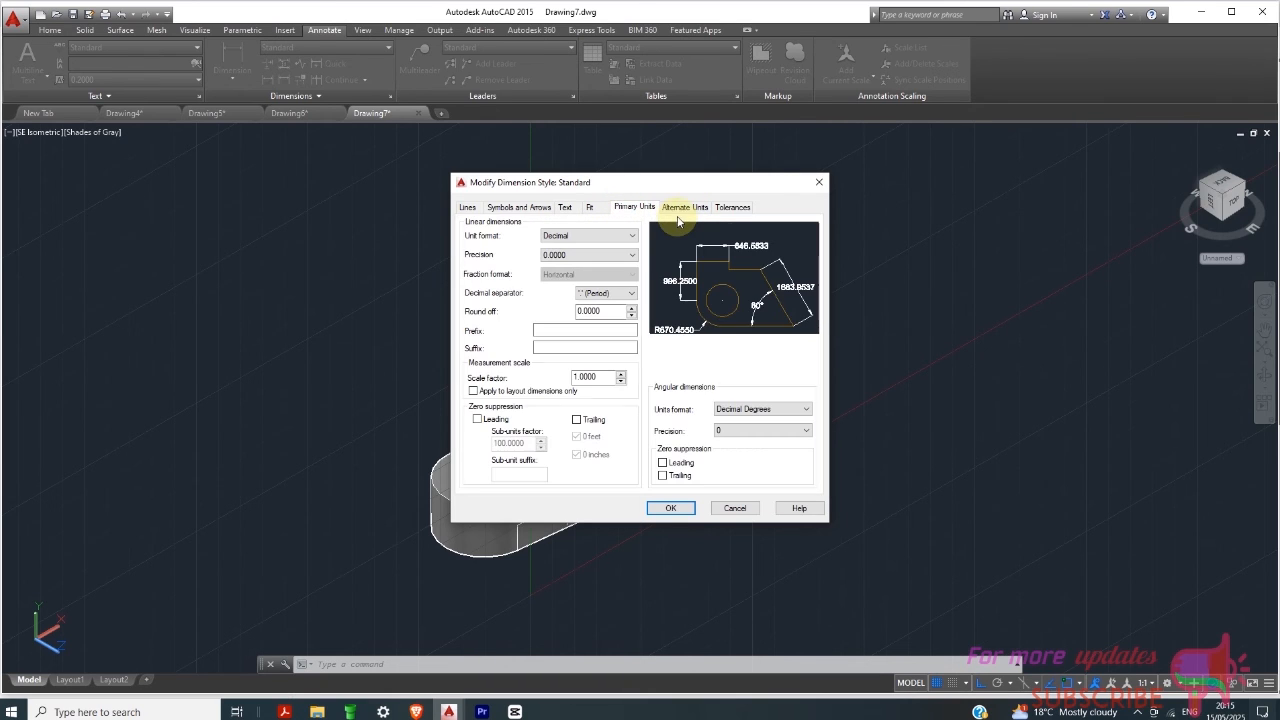
click(633, 256)
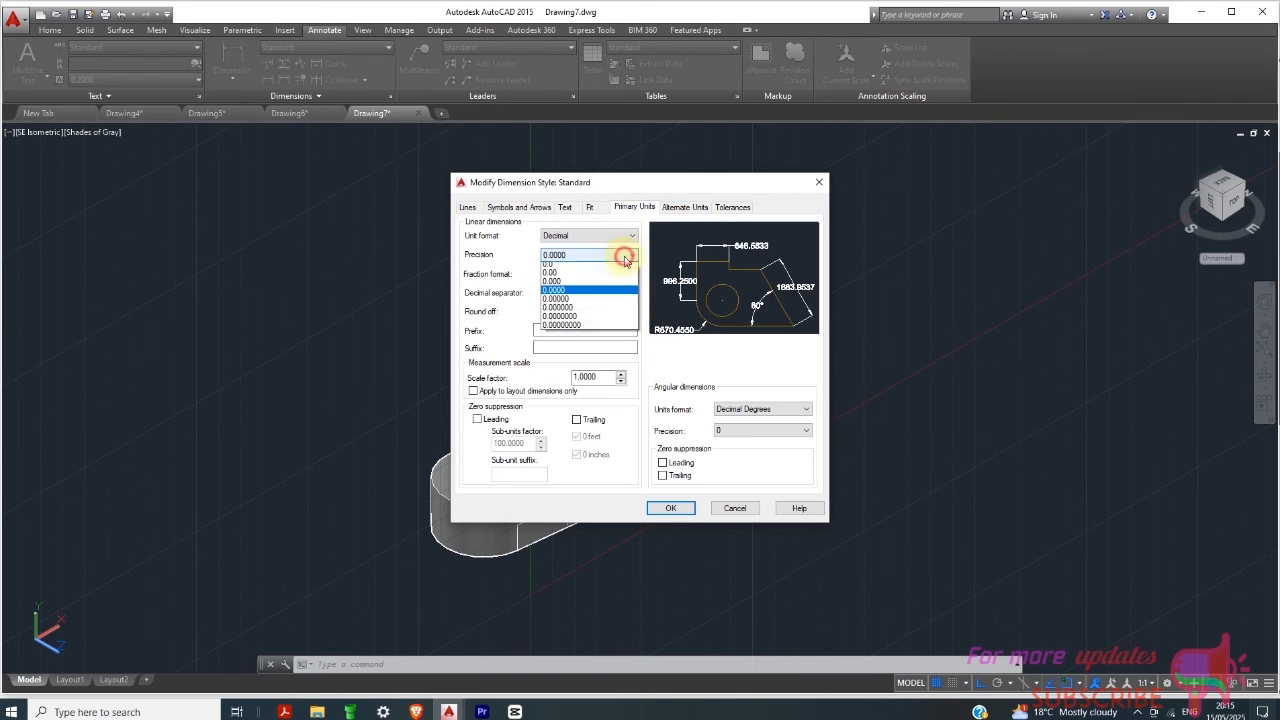
click(601, 268)
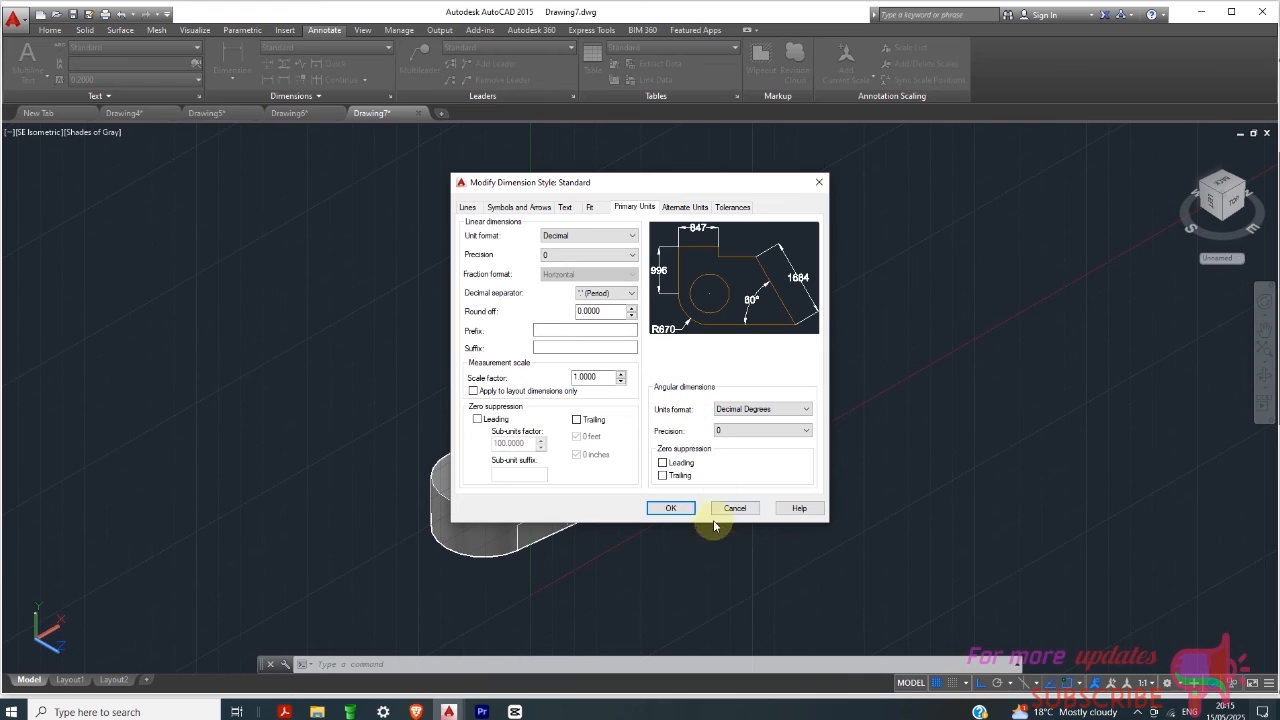
click(672, 508)
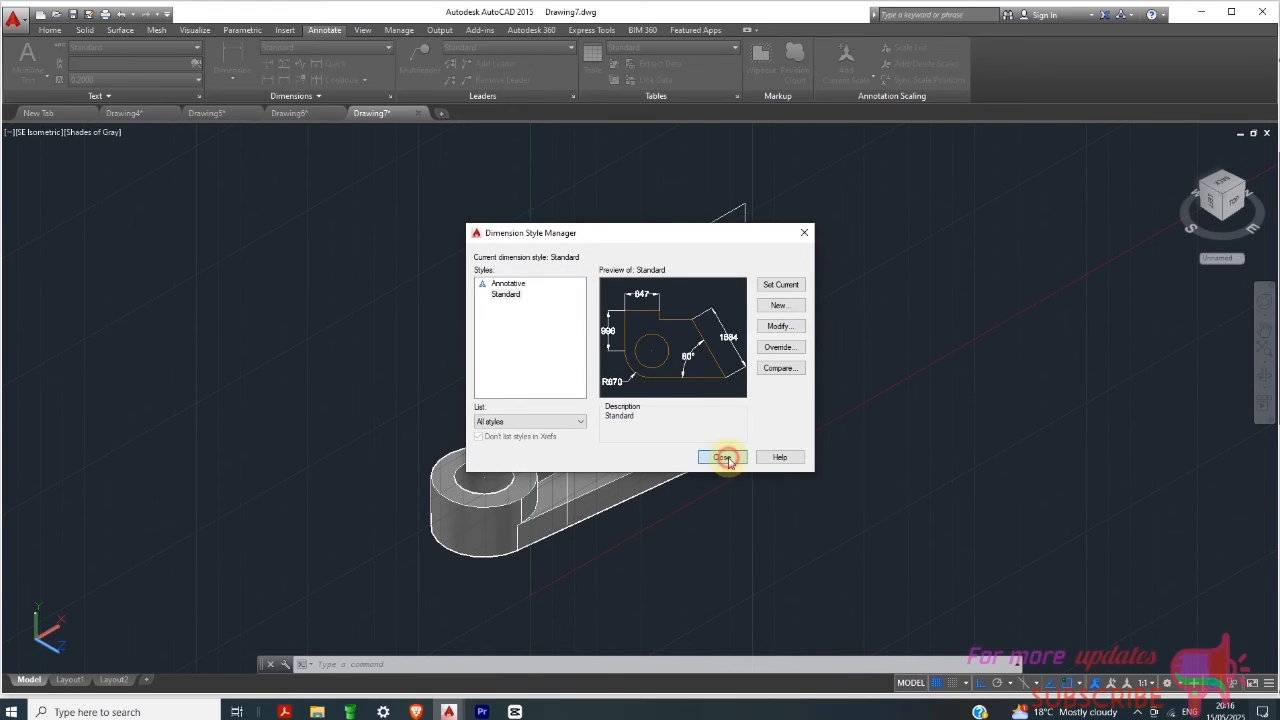
click(722, 457)
Step: Reopen the Standard dimension style for modification and set its arrow size to 4
scroll(720, 463, down, 6)
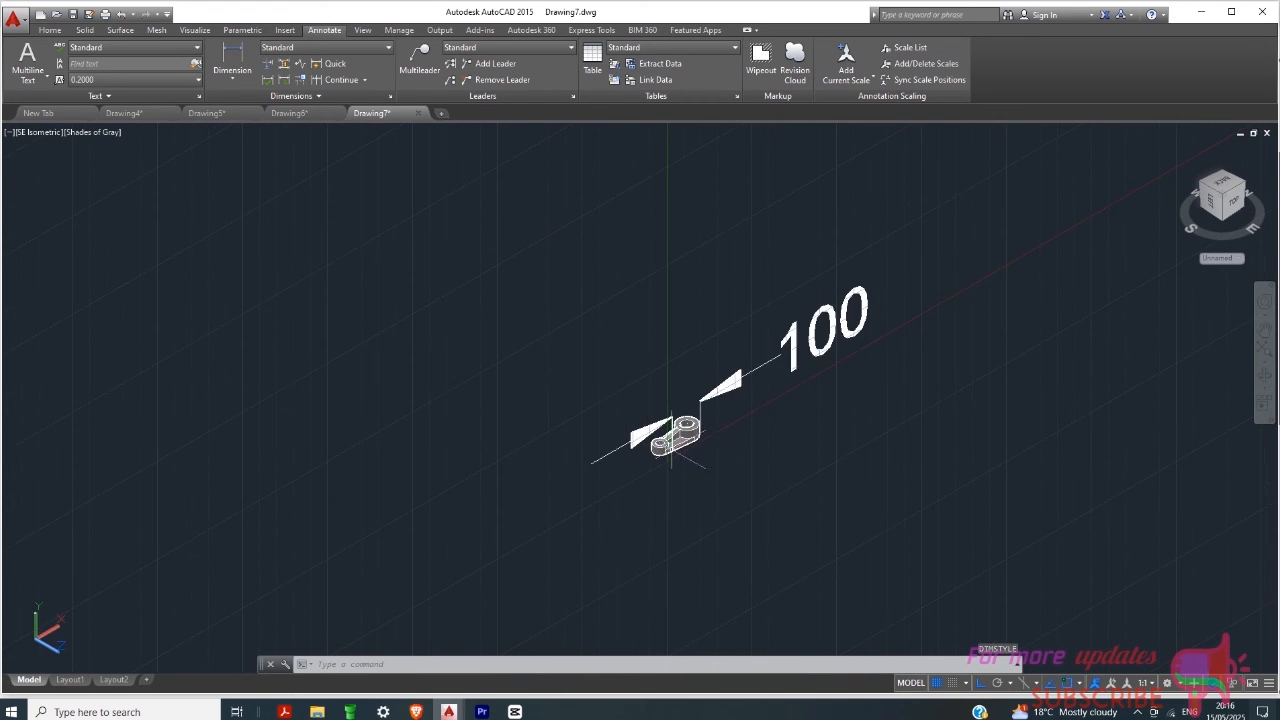
scroll(702, 400, up, 4)
text(DY)
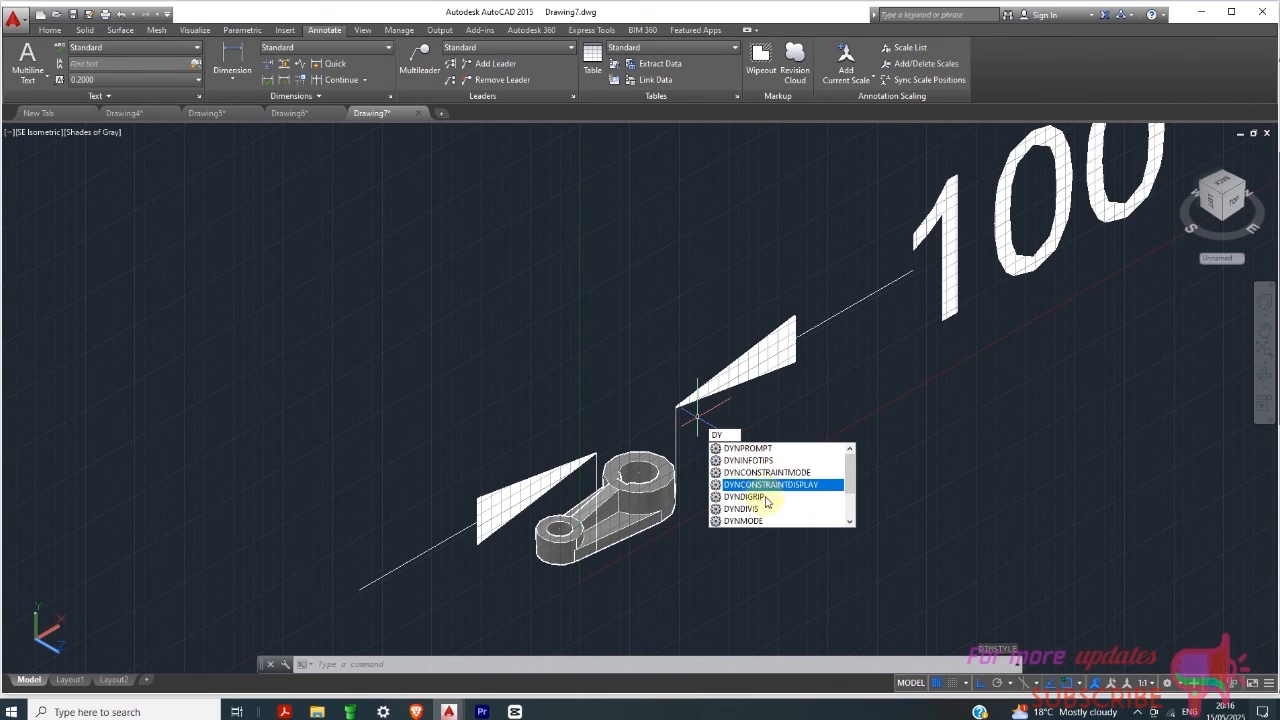
text(I)
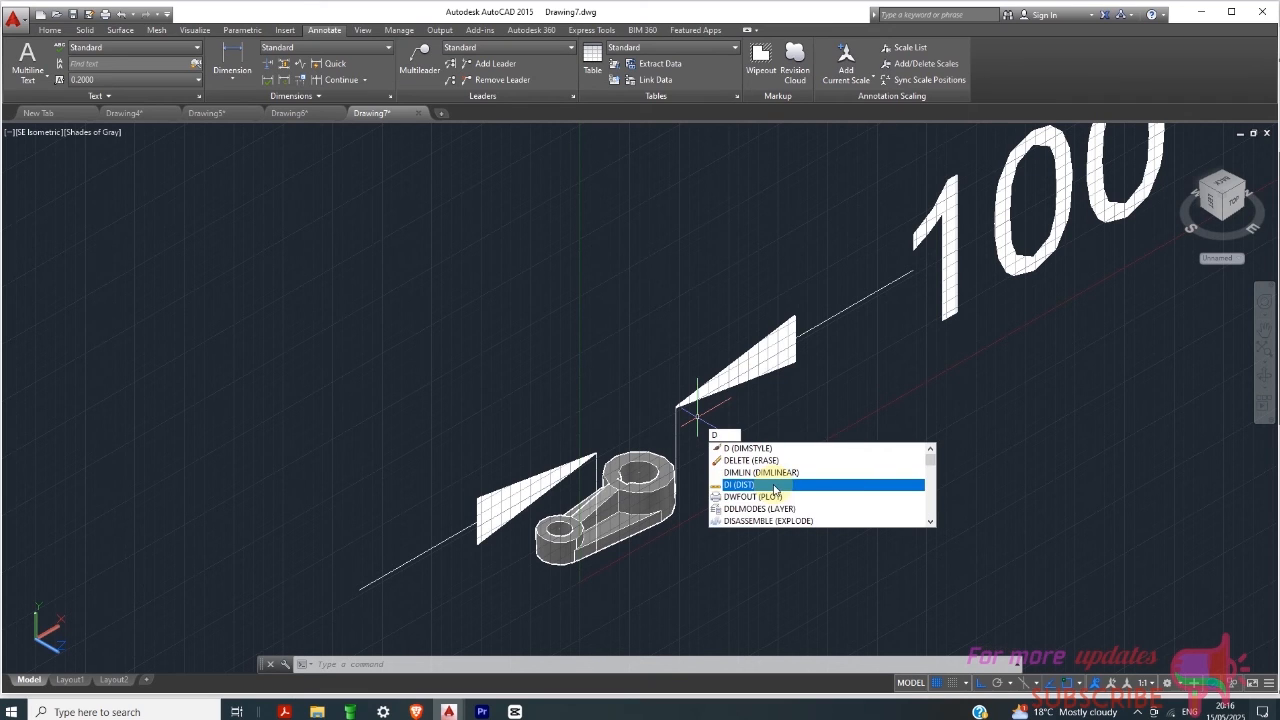
click(778, 464)
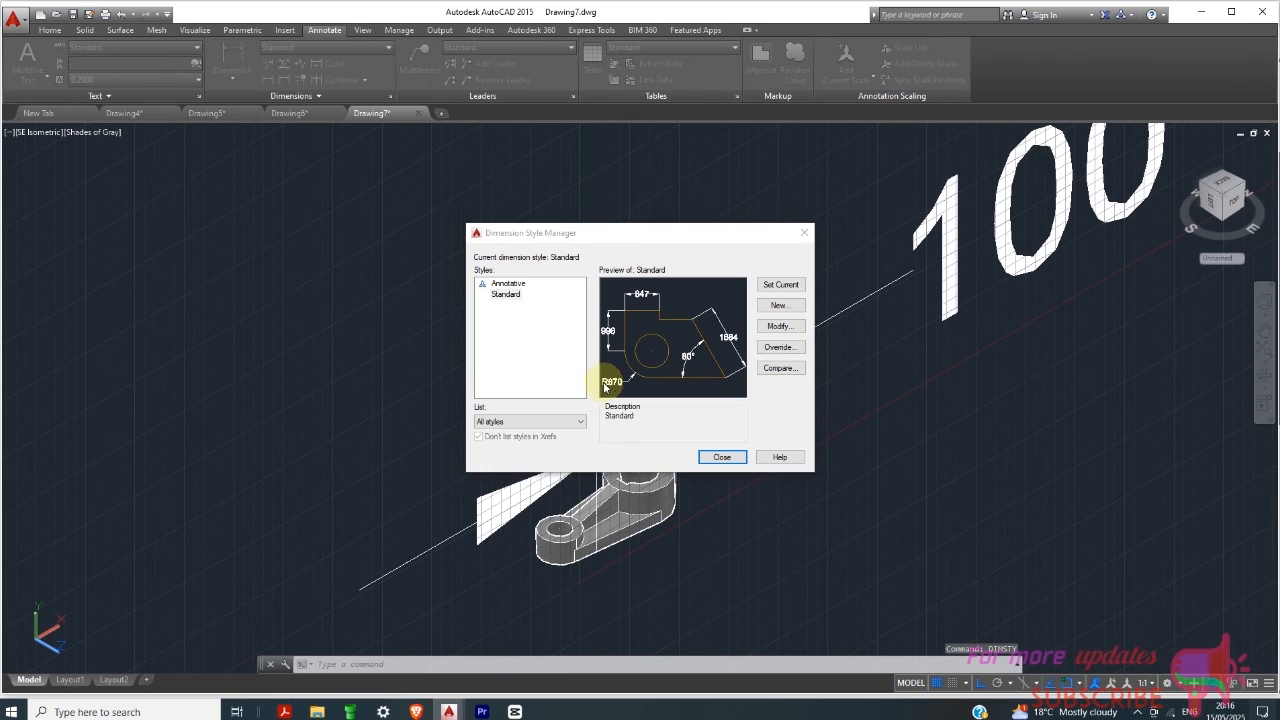
click(767, 328)
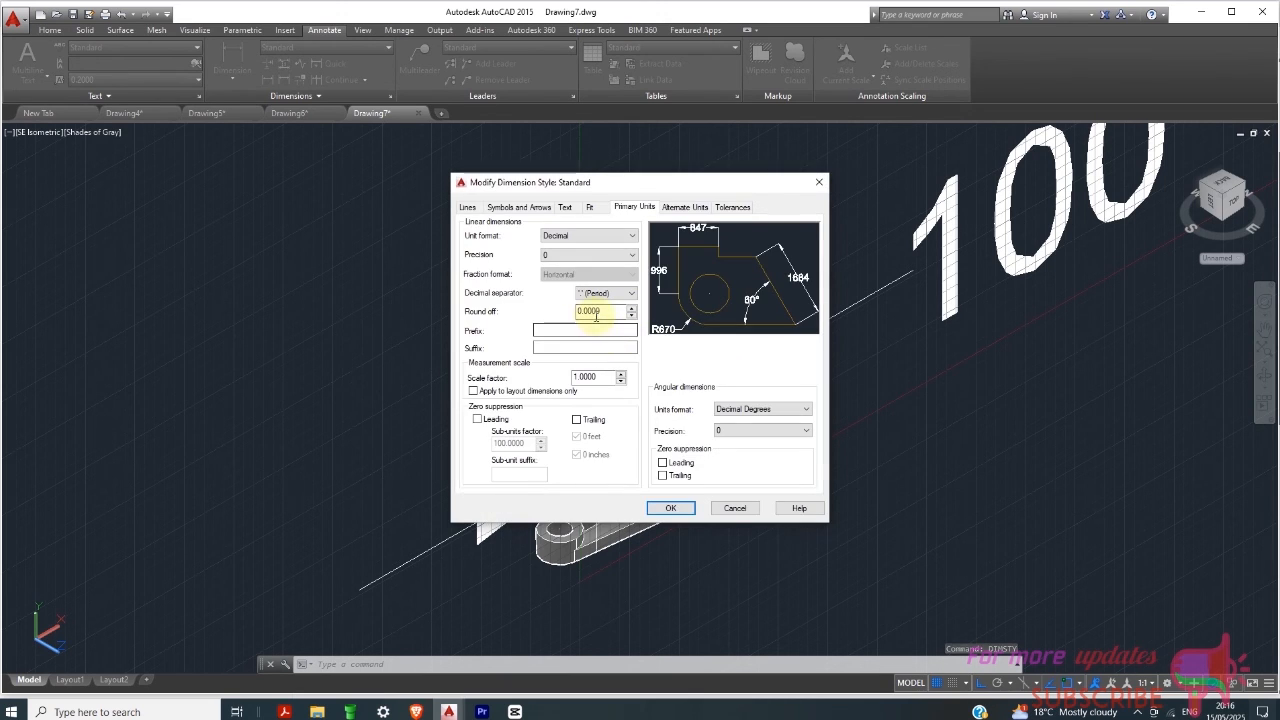
click(519, 207)
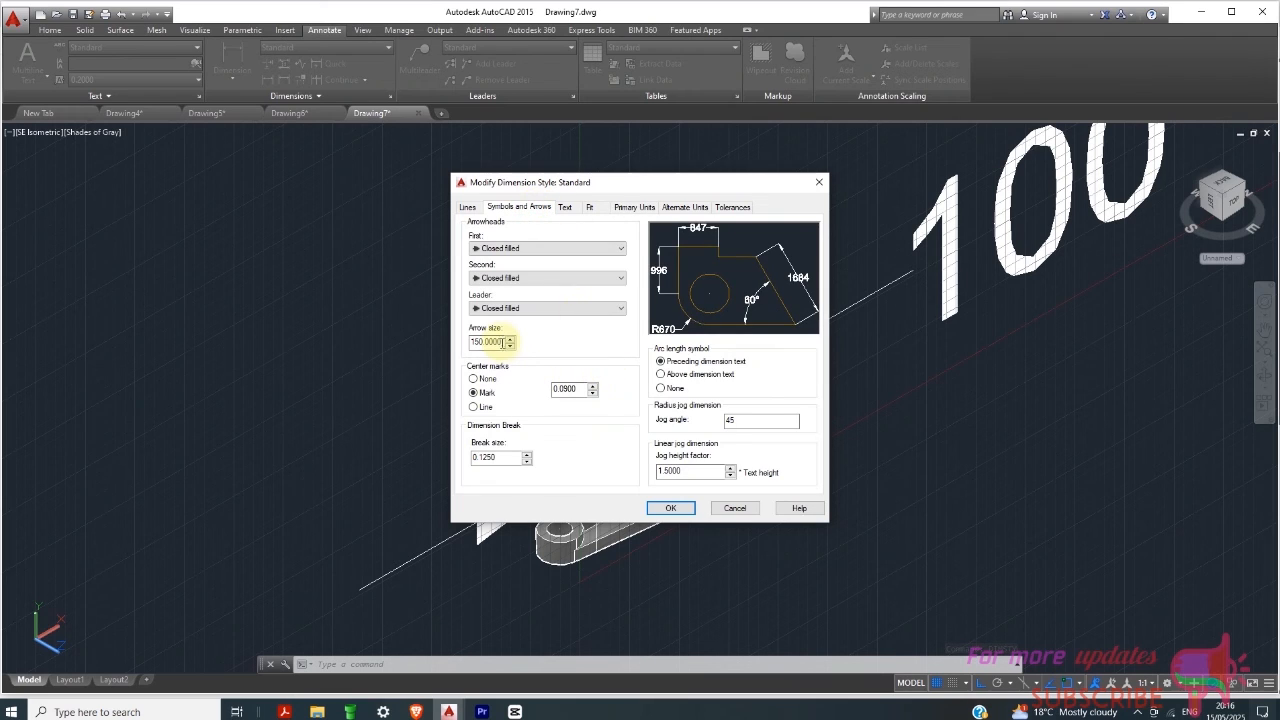
drag(477, 347, 447, 353)
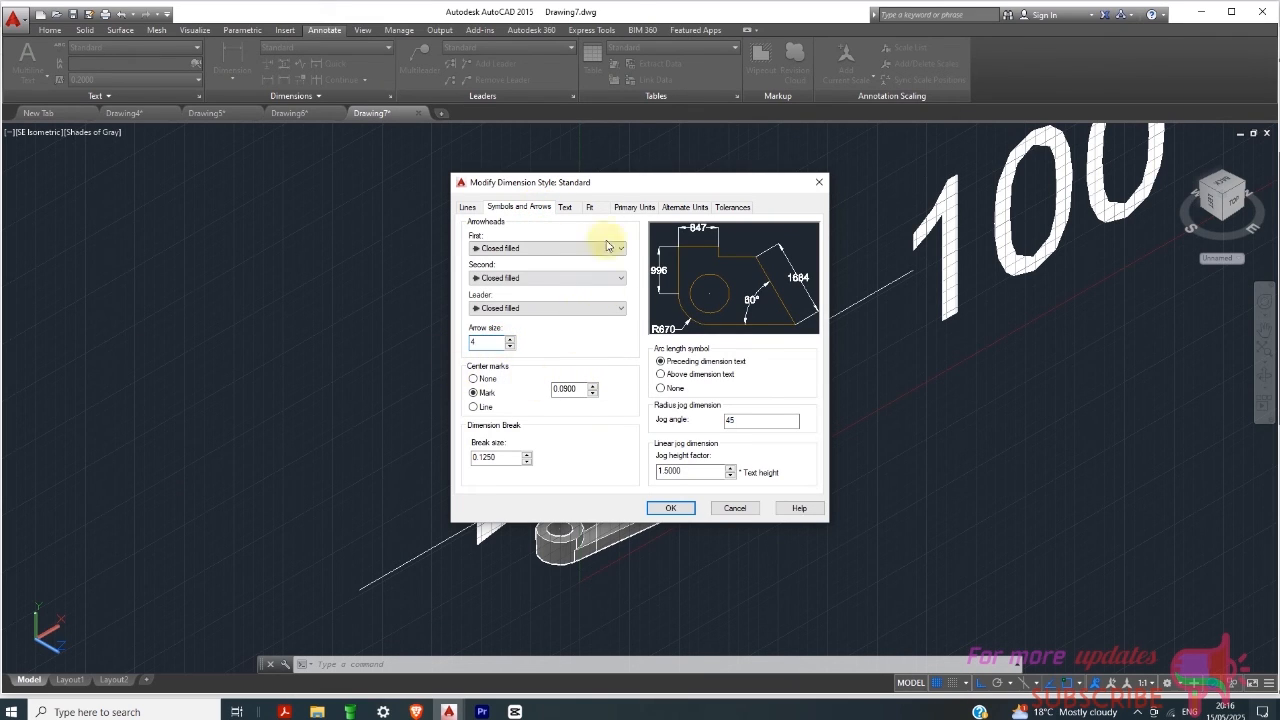
Step: Set the Standard dimension style's text height to 10 and apply the changes to the drawing
click(564, 207)
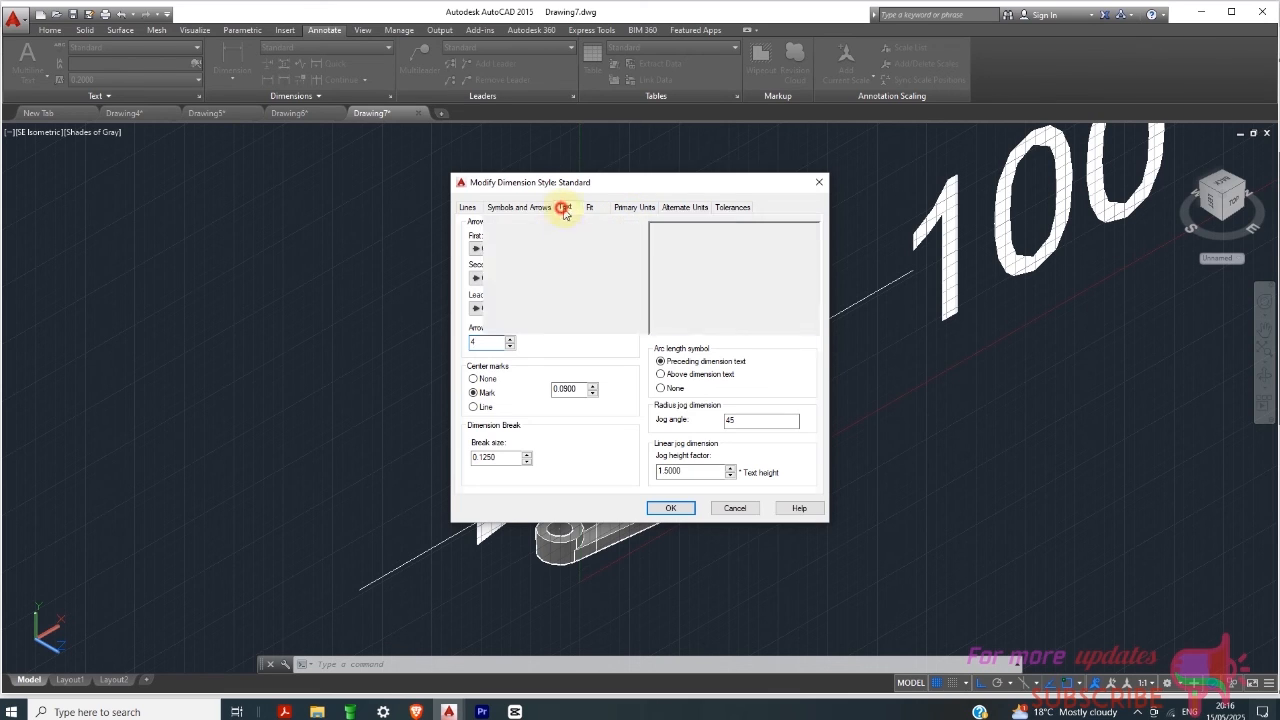
drag(624, 304, 566, 321)
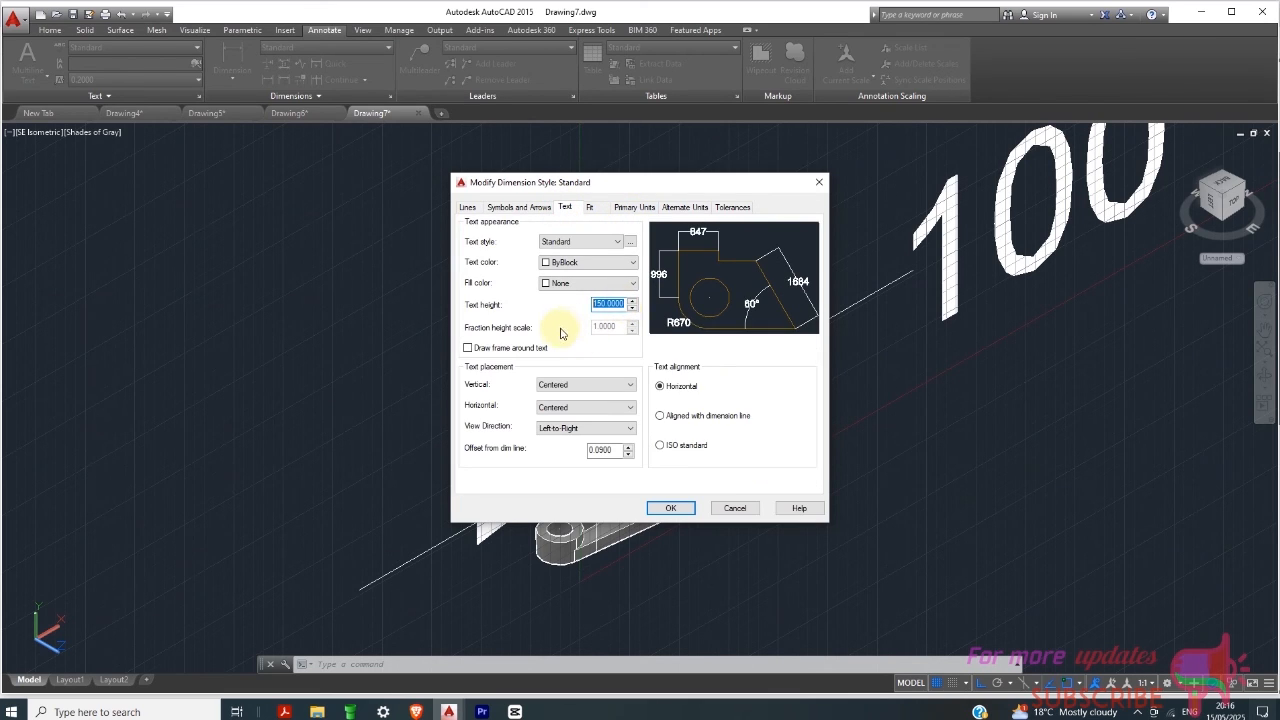
text(10)
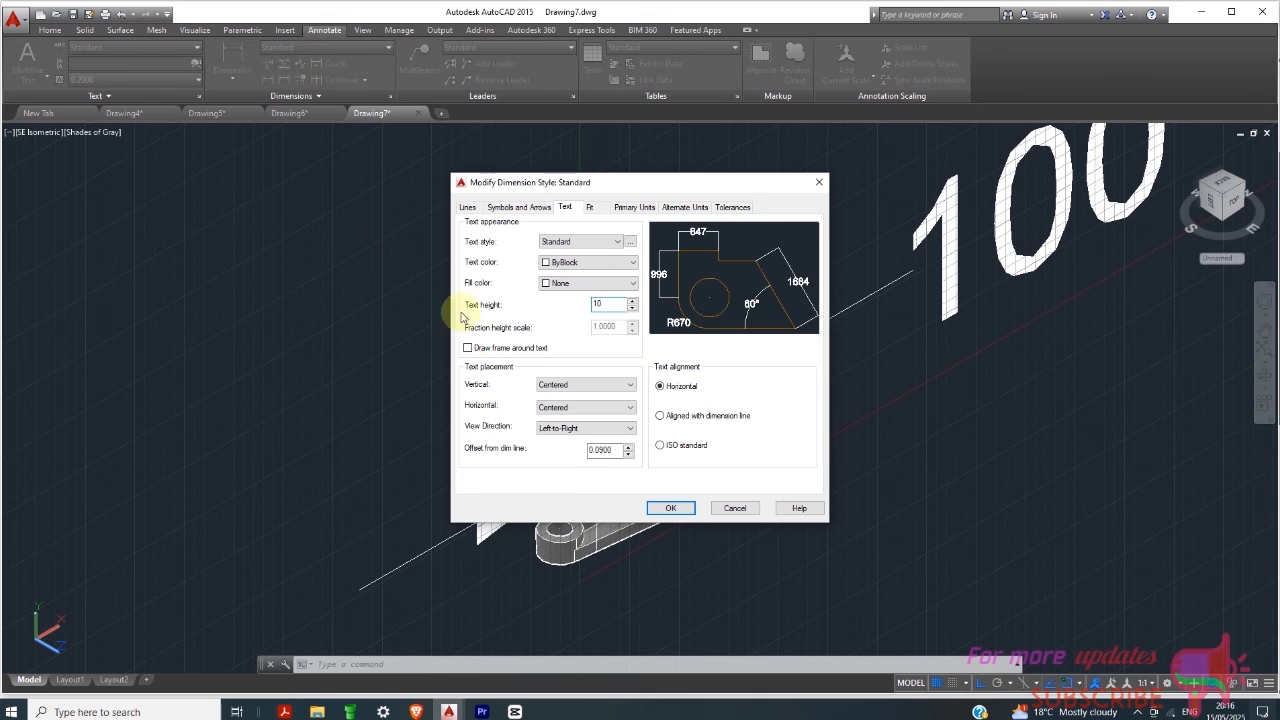
click(670, 508)
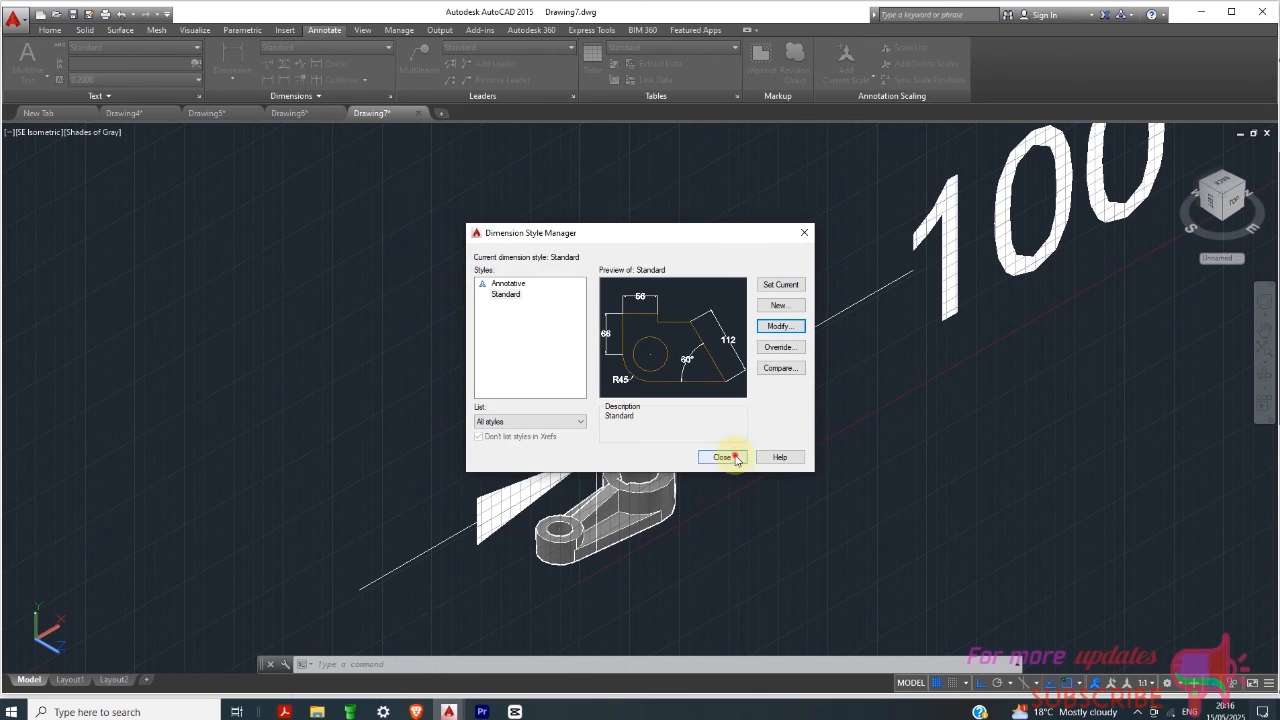
click(735, 457)
scroll(643, 433, up, 5)
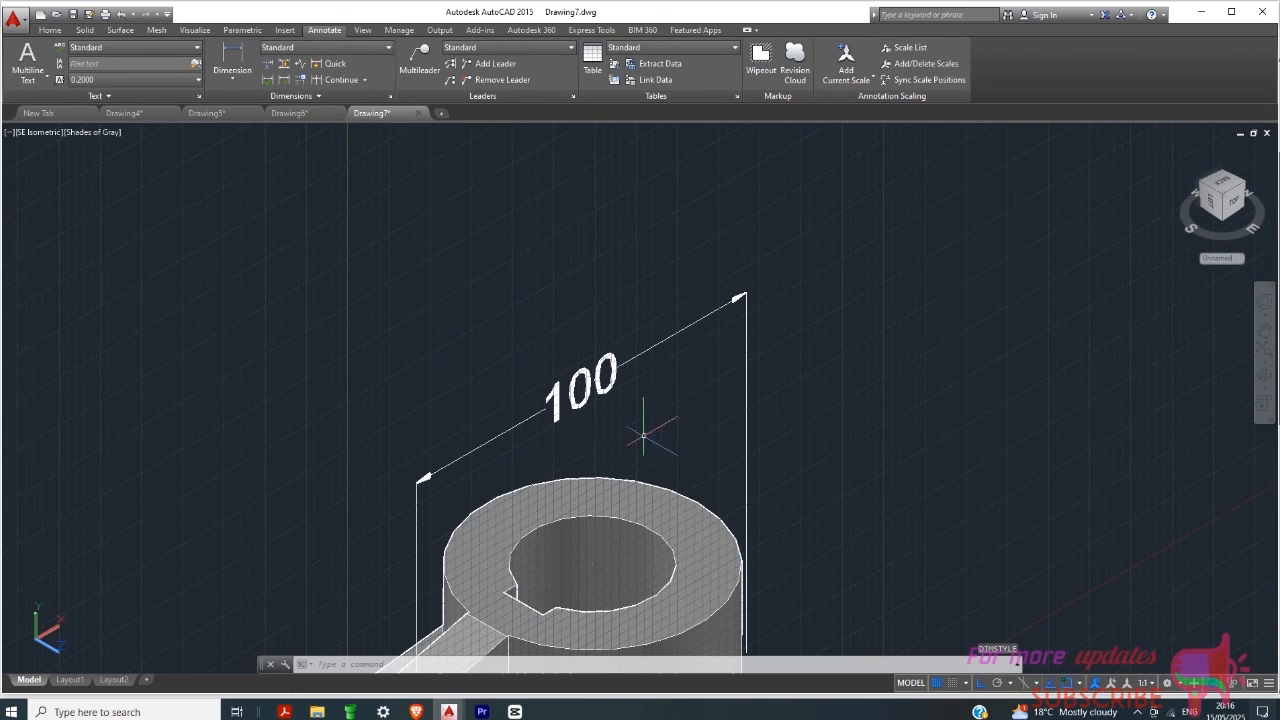
scroll(663, 383, down, 2)
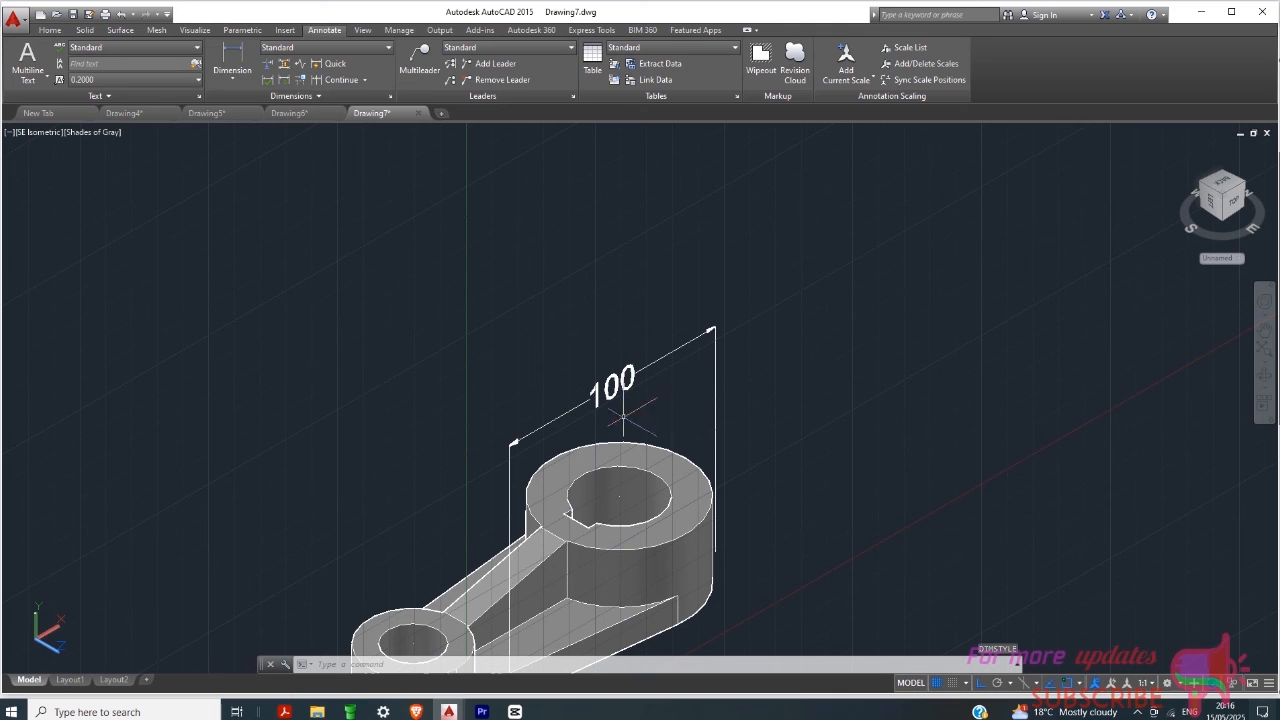
Step: Try to reposition the 100 centre-to-centre dimension line and its text by stretching their grips
click(509, 480)
scroll(529, 409, down, 2)
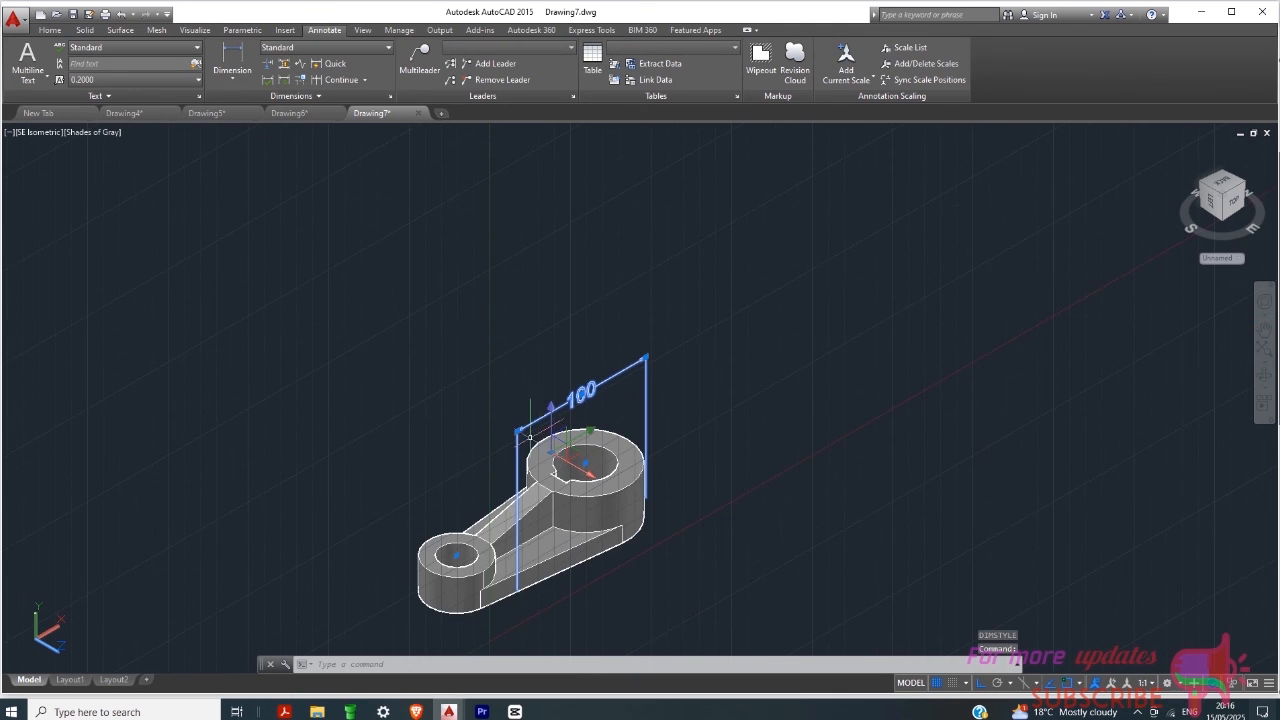
scroll(519, 590, up, 3)
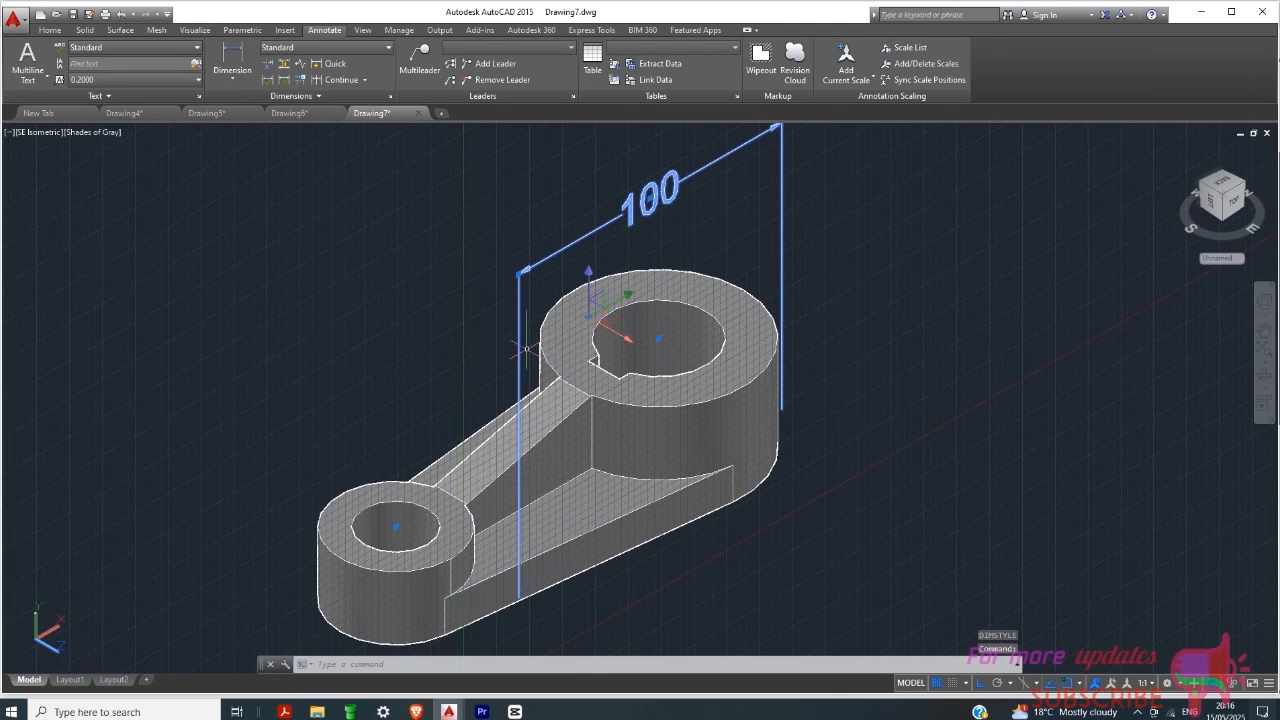
click(520, 270)
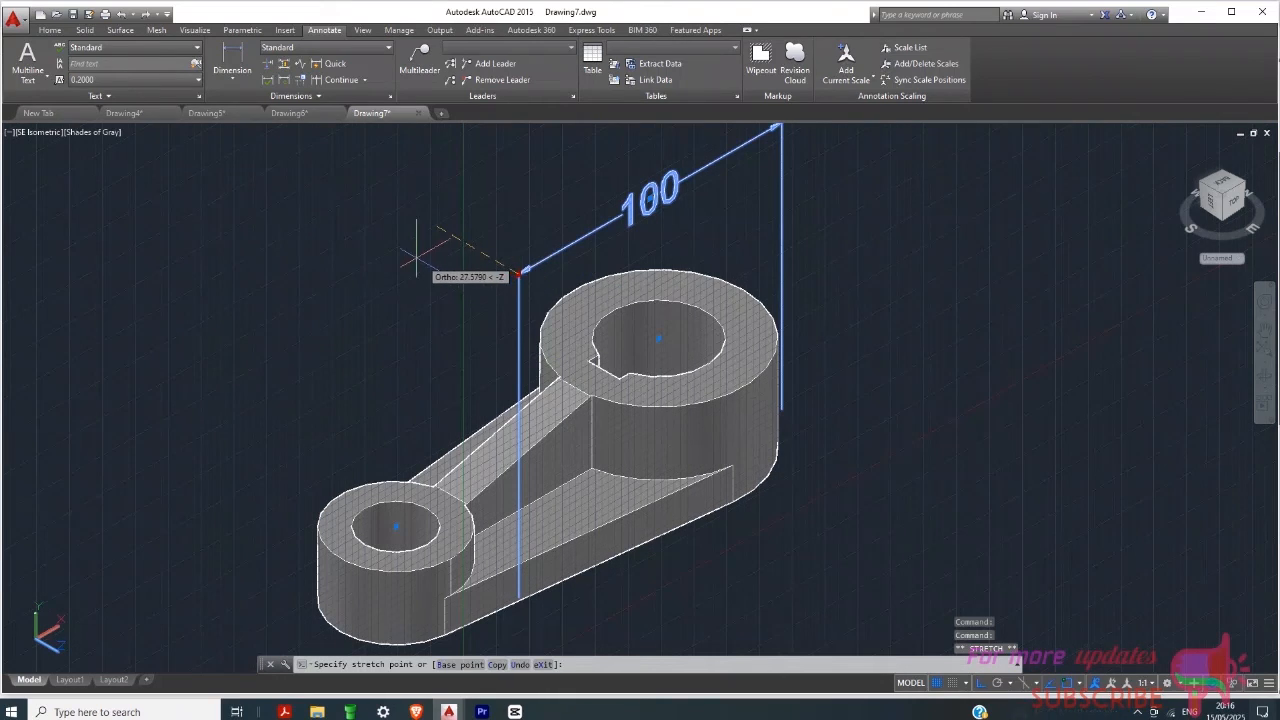
click(410, 246)
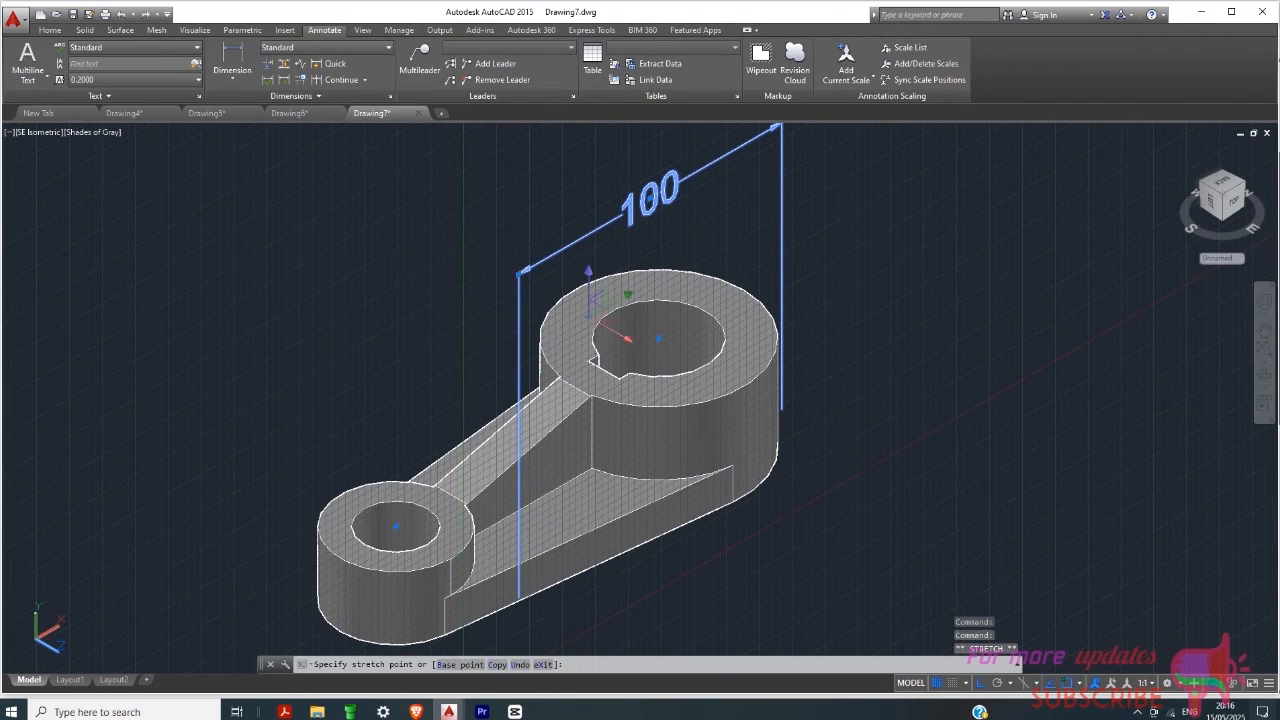
click(649, 198)
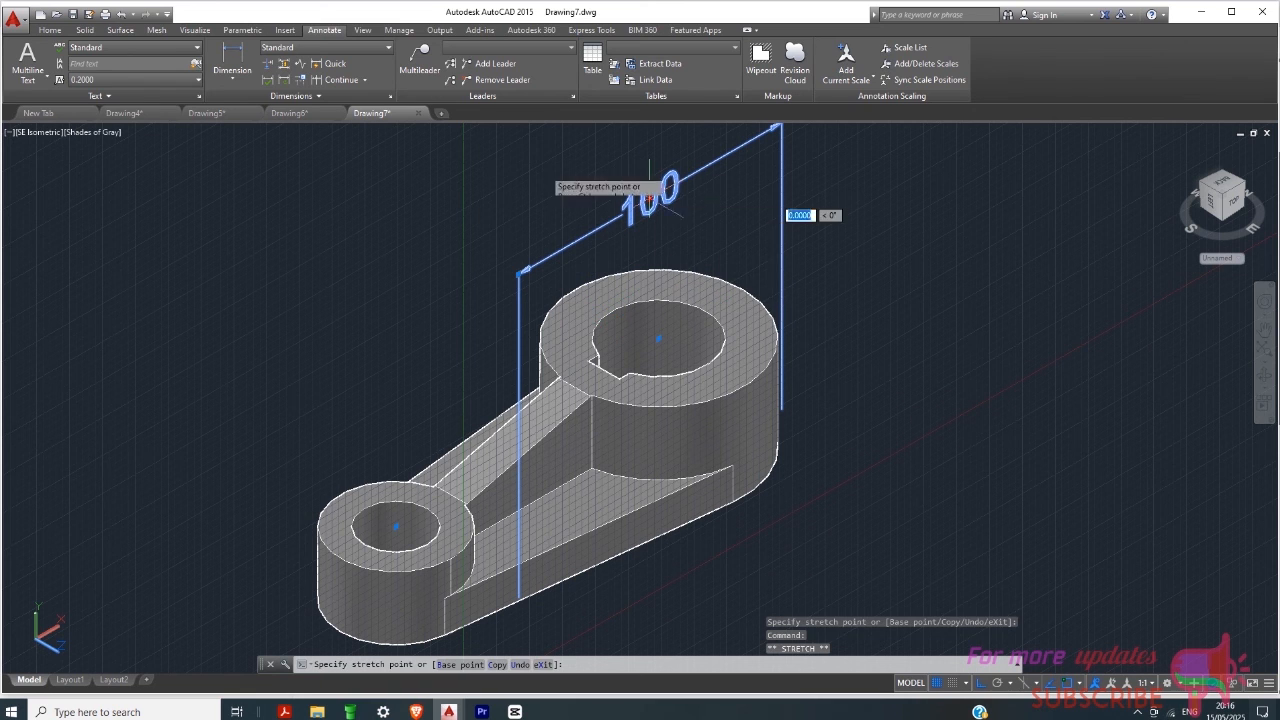
click(523, 163)
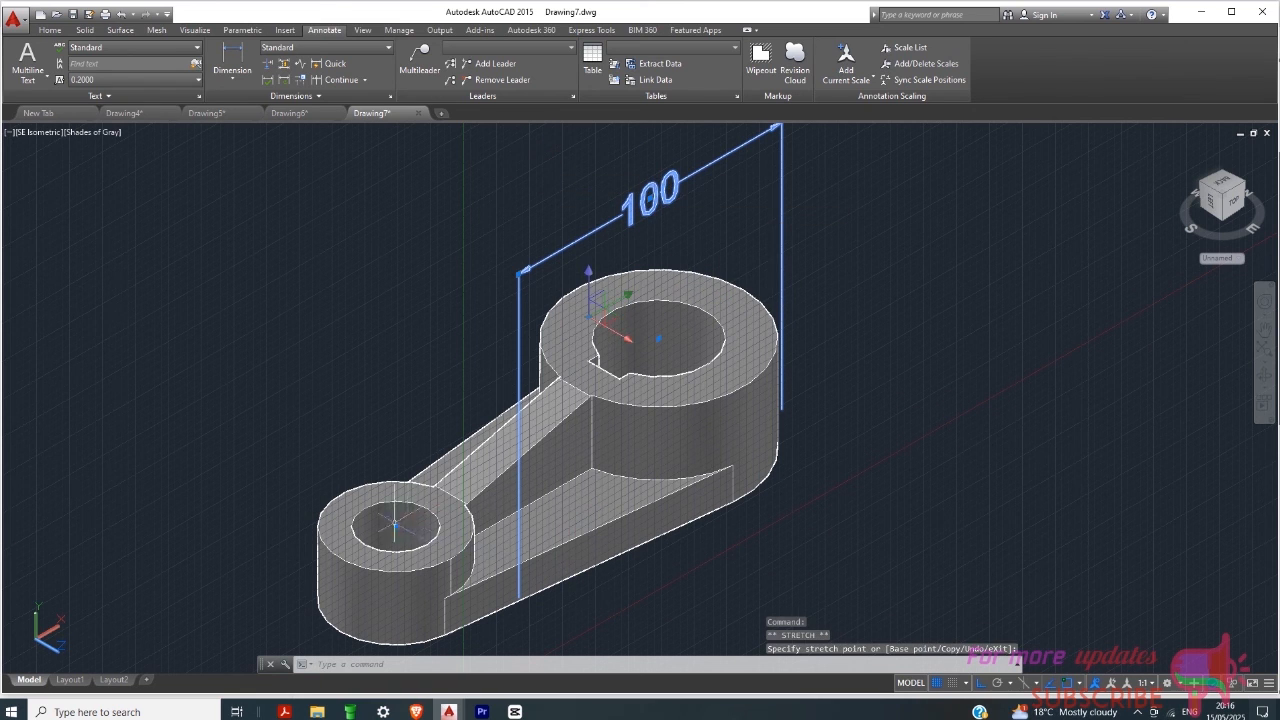
scroll(608, 476, down, 5)
key(Escape)
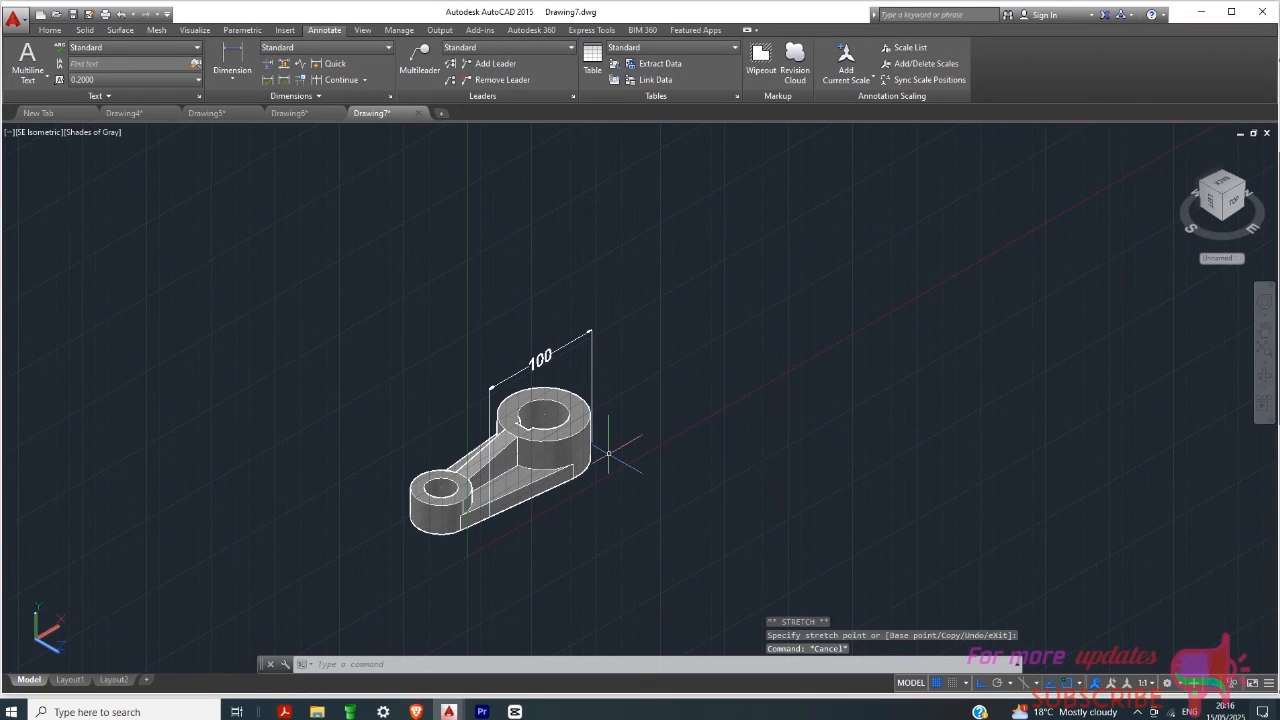
Step: Check the reference in Drawing6 and add a vertical linear dimension for the base web's thickness just below its lower edge in Drawing7
scroll(620, 455, up, 4)
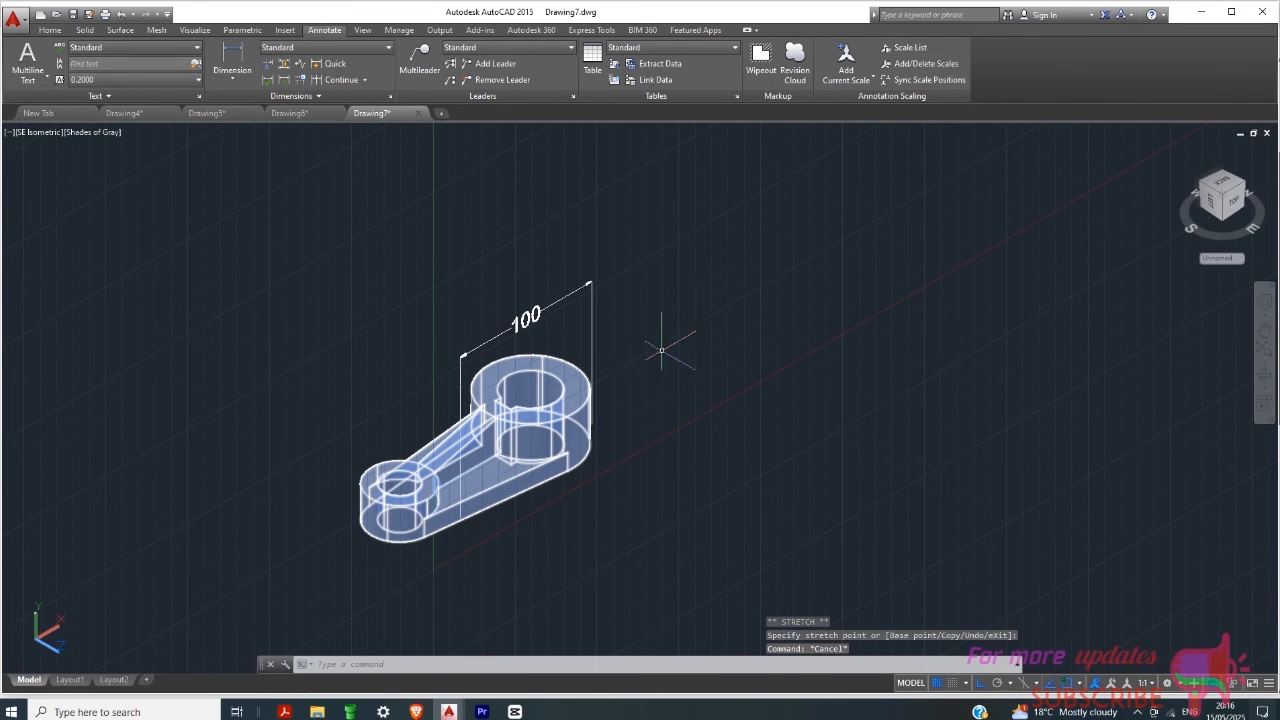
click(286, 114)
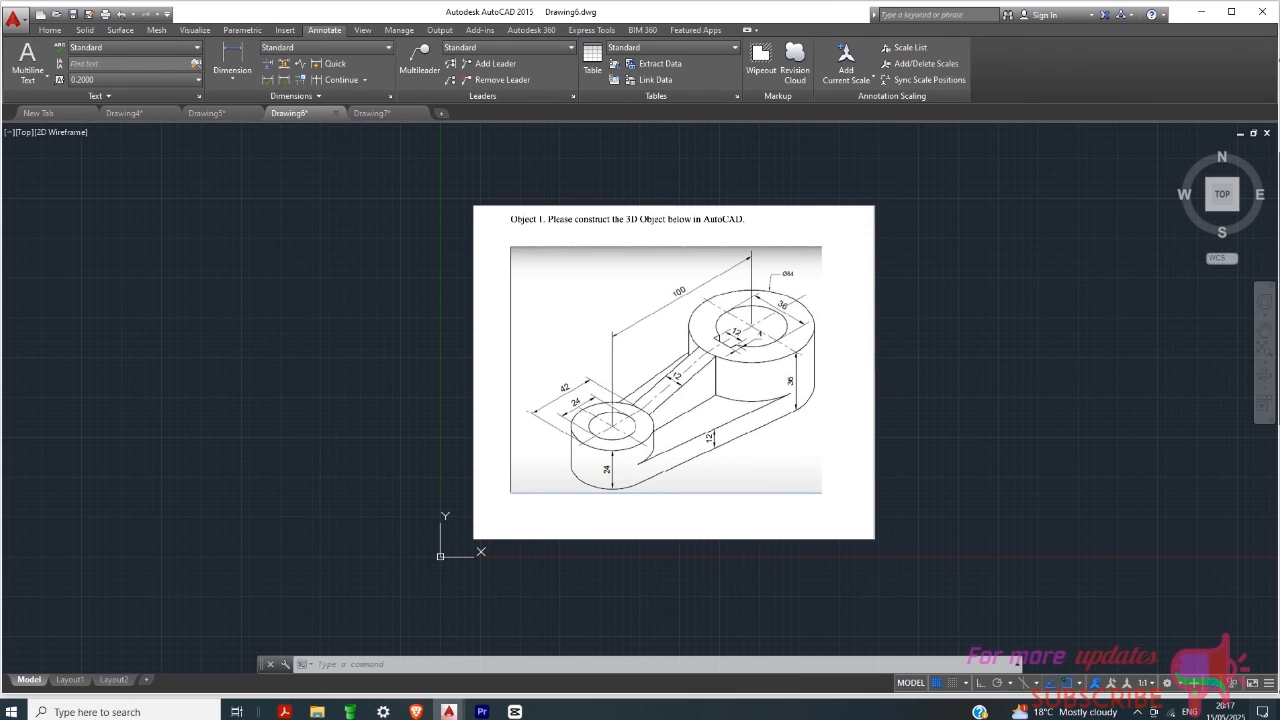
click(375, 113)
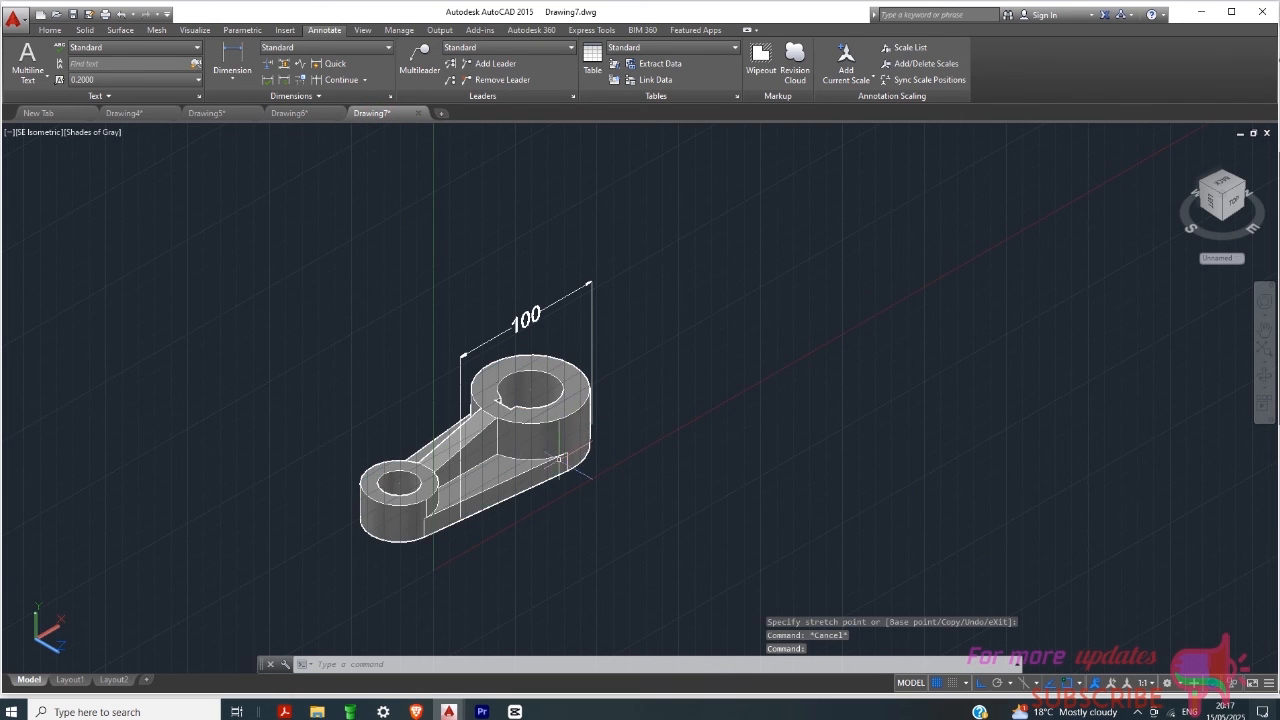
scroll(487, 513, up, 3)
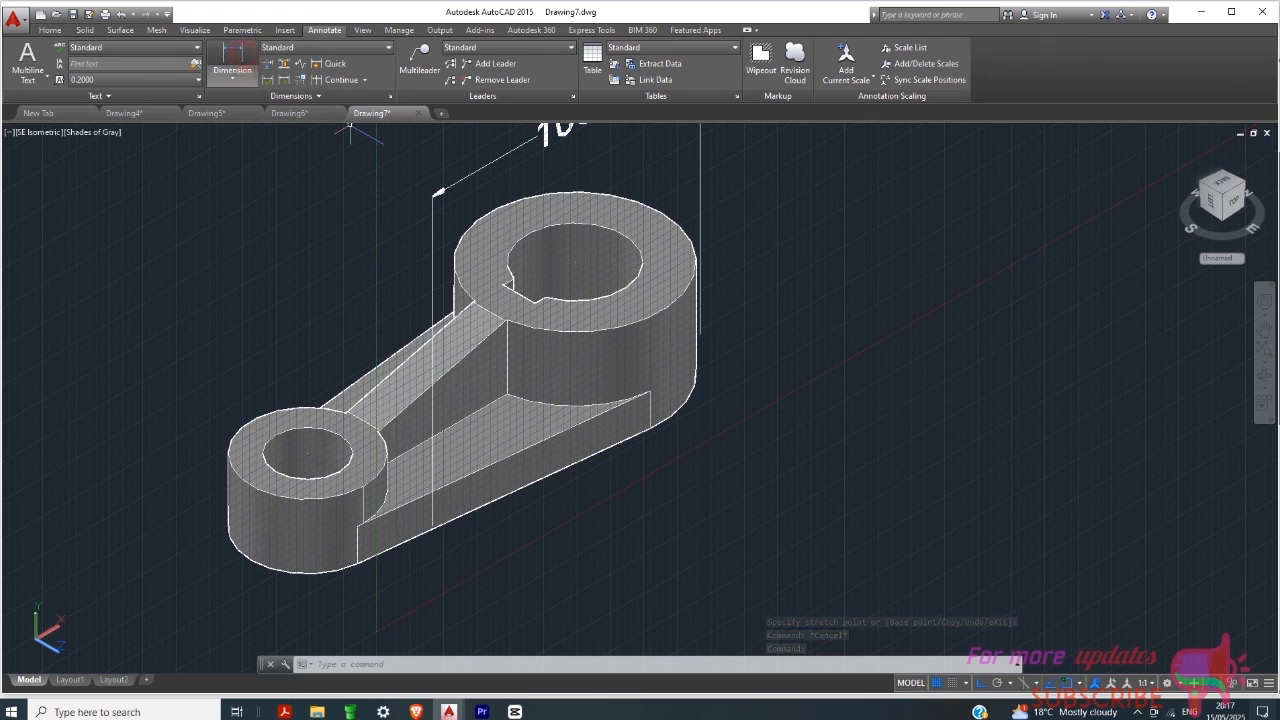
click(232, 58)
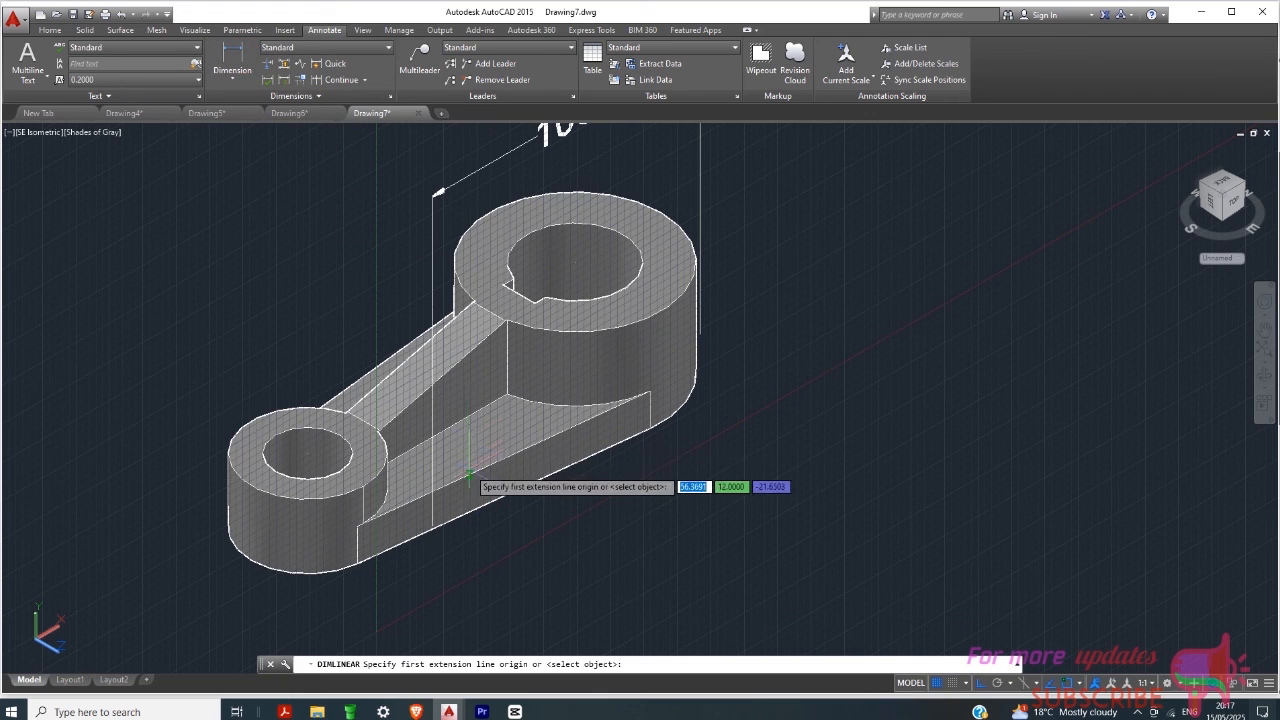
click(469, 510)
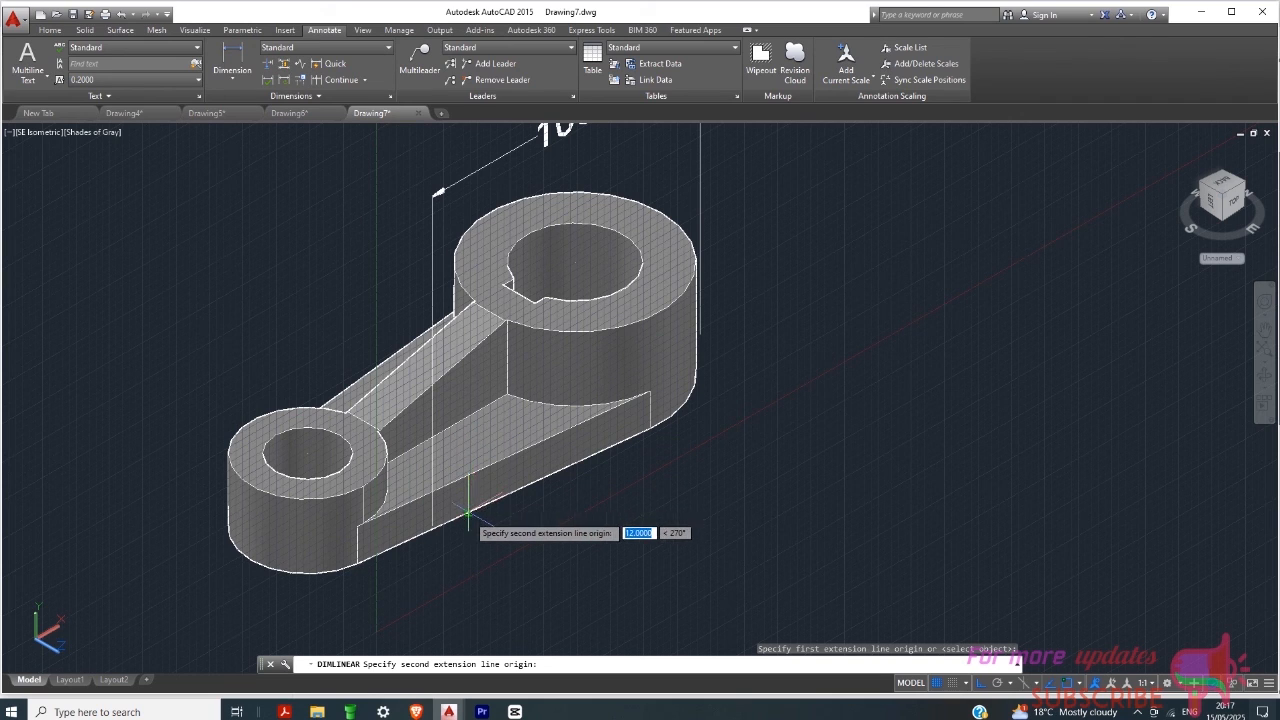
click(466, 518)
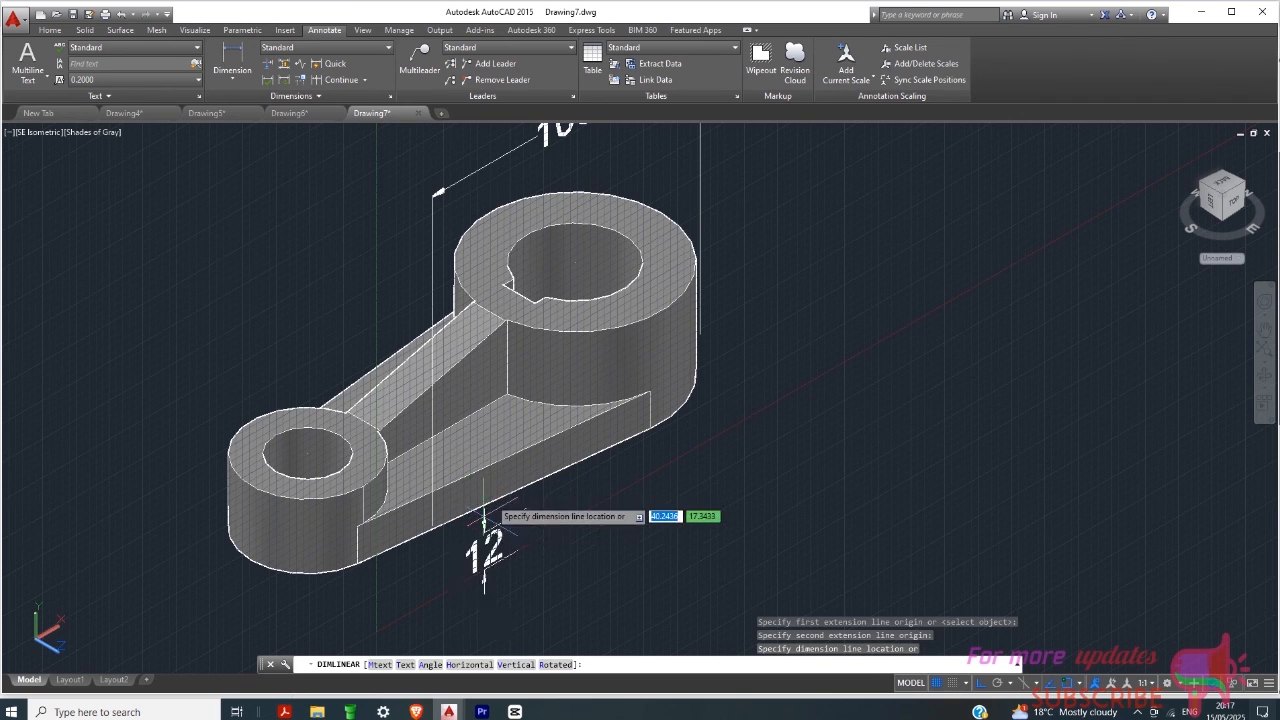
scroll(495, 515, up, 2)
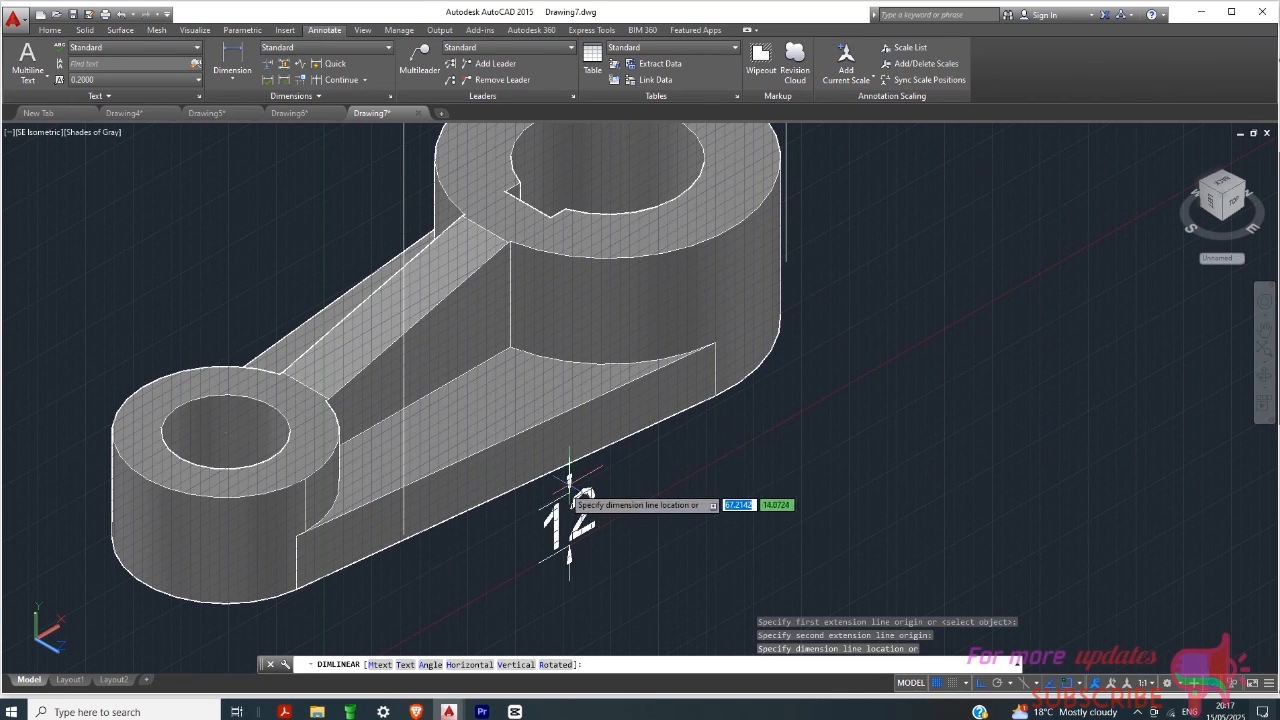
click(541, 510)
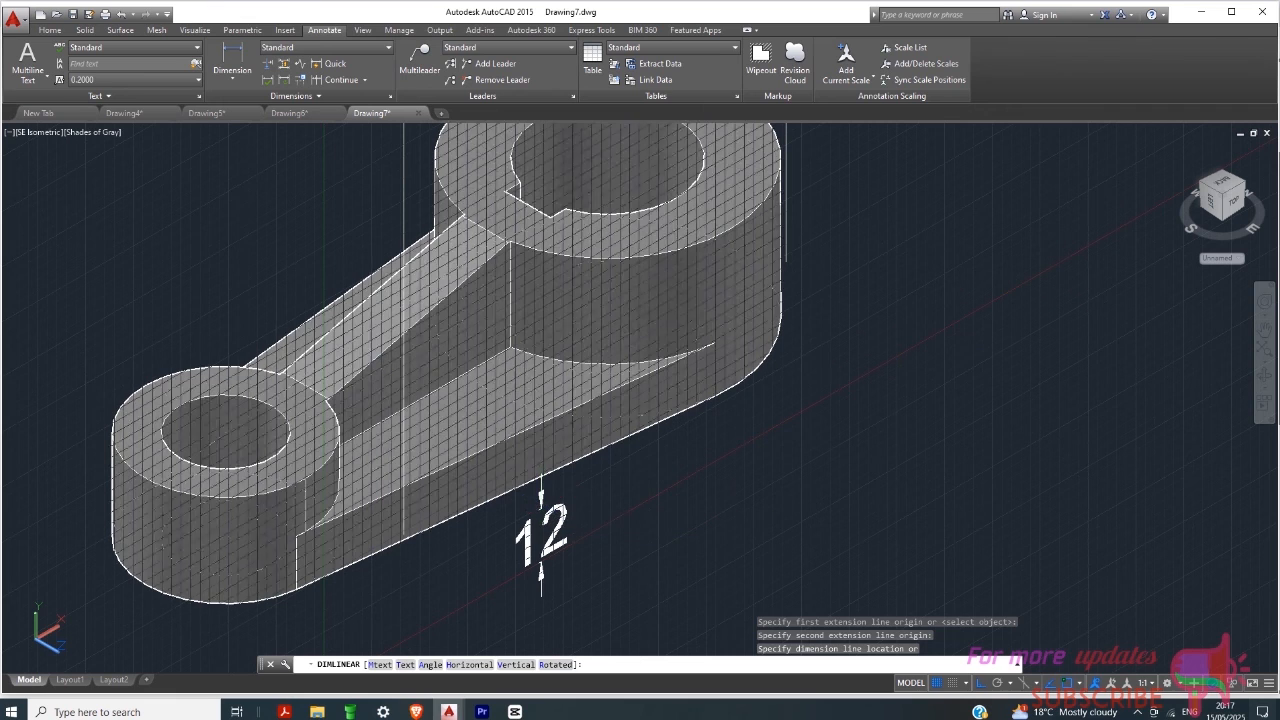
scroll(603, 431, down, 4)
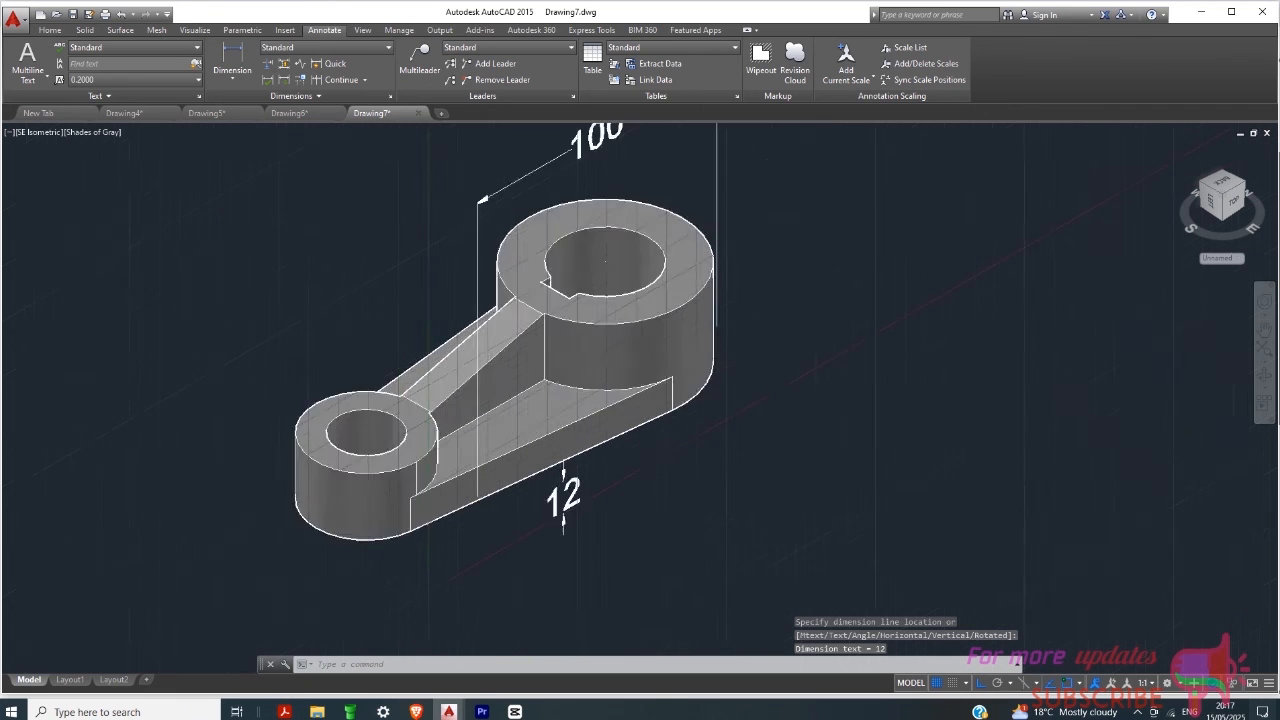
Step: Add a vertical linear dimension for the large boss's height along its outer side, and compare the lever with the reference in Drawing6
click(246, 56)
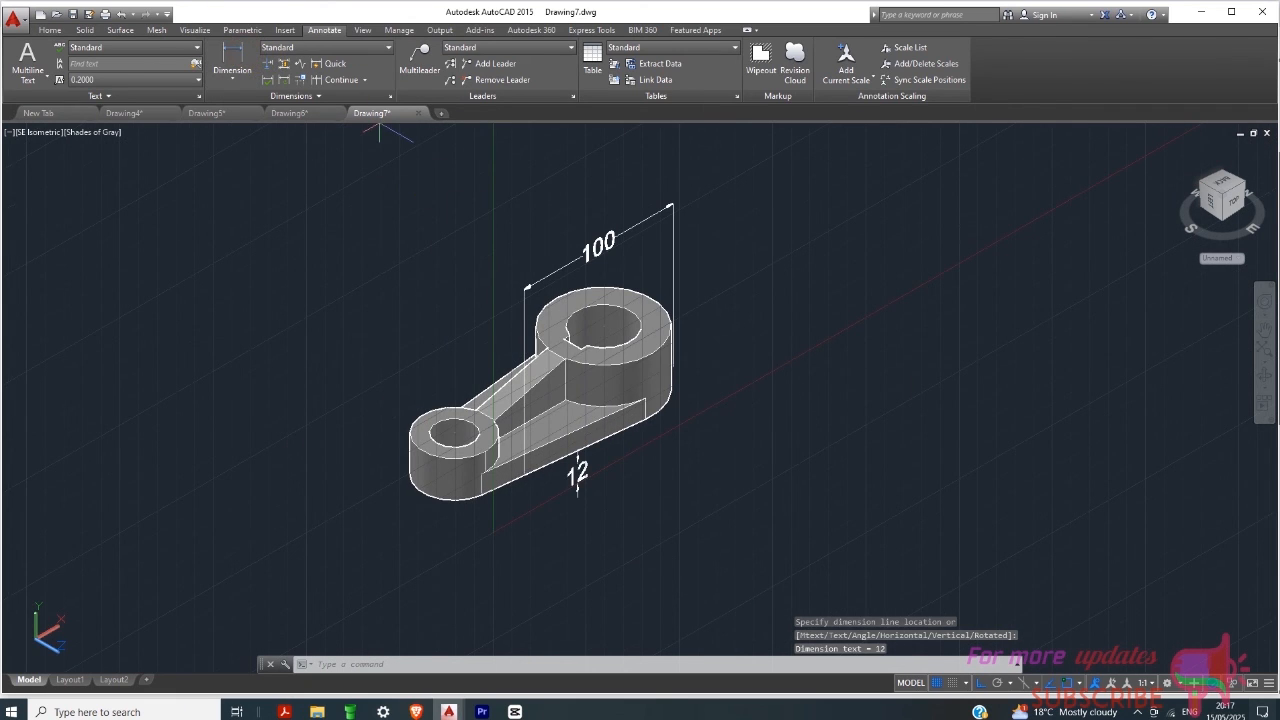
scroll(612, 340, up, 3)
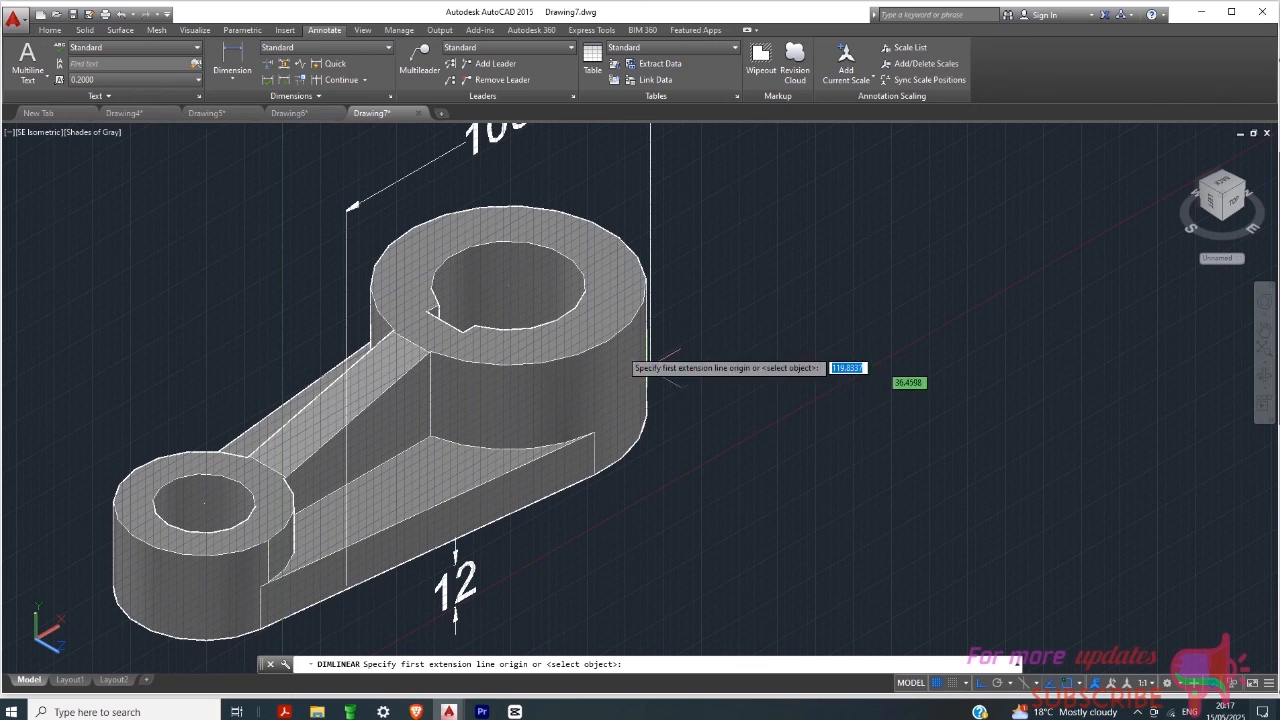
click(613, 338)
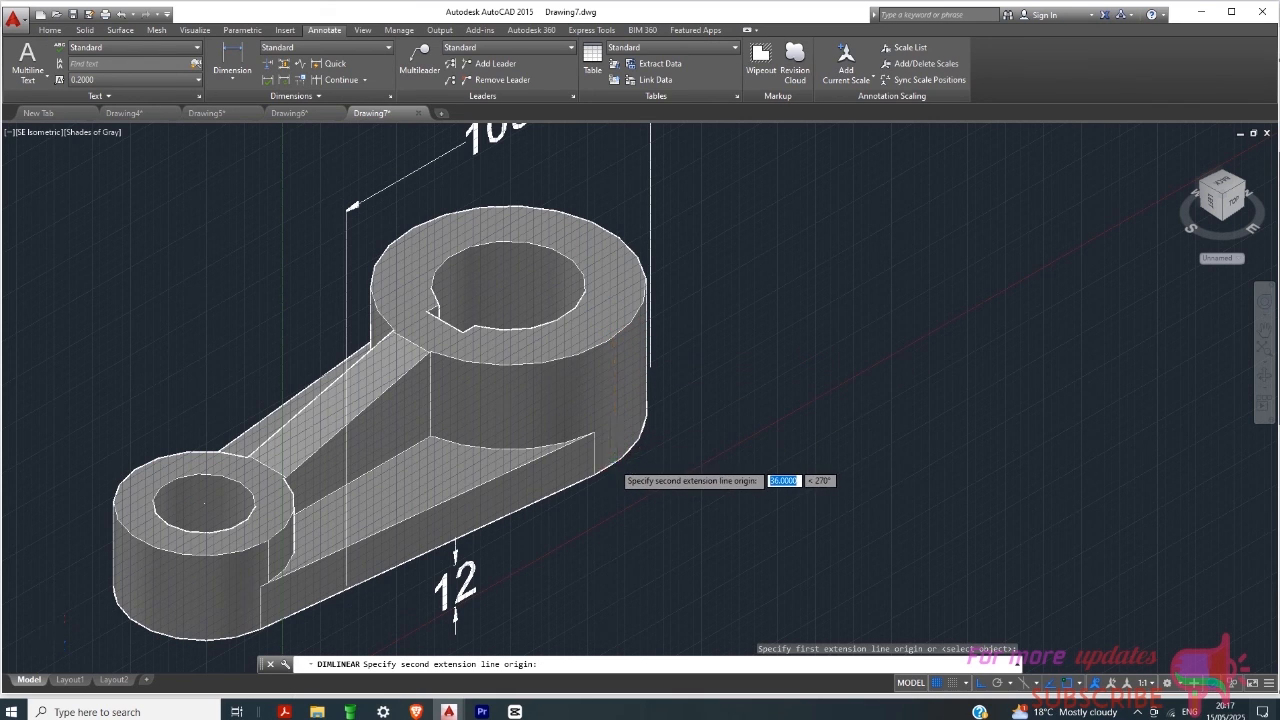
scroll(614, 465, up, 2)
click(614, 465)
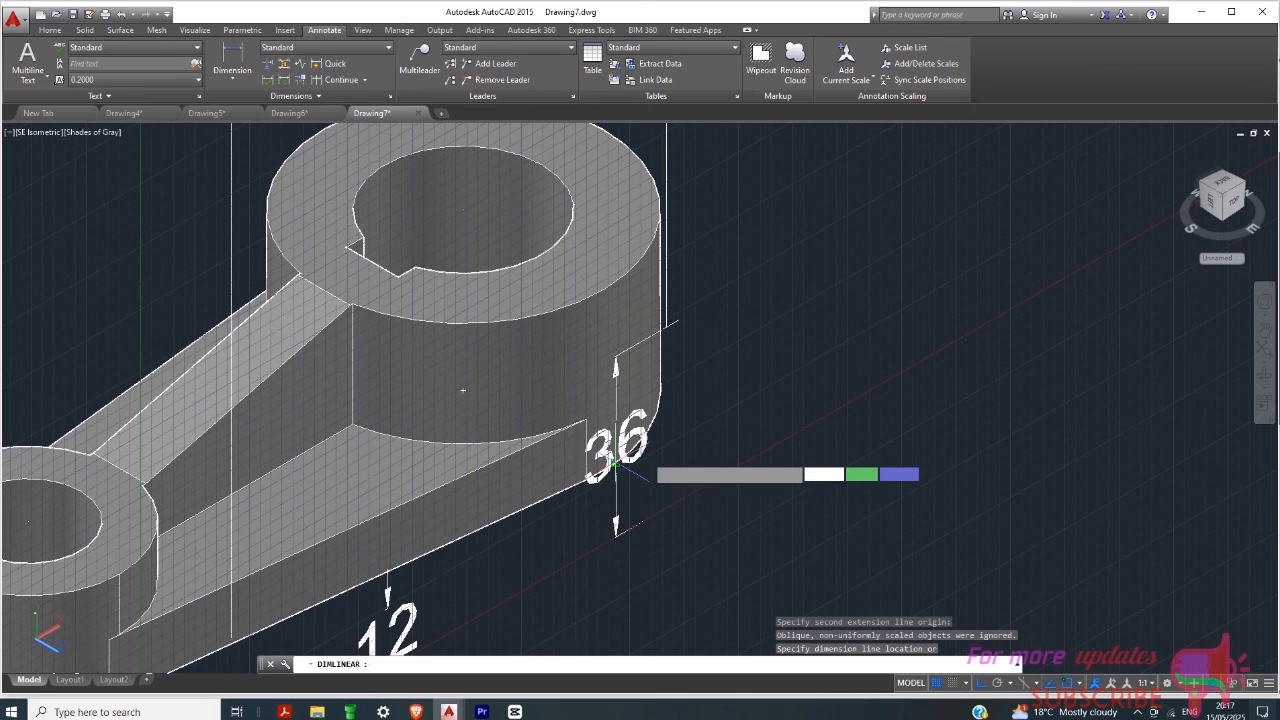
click(660, 420)
scroll(770, 390, down, 2)
scroll(768, 378, down, 1)
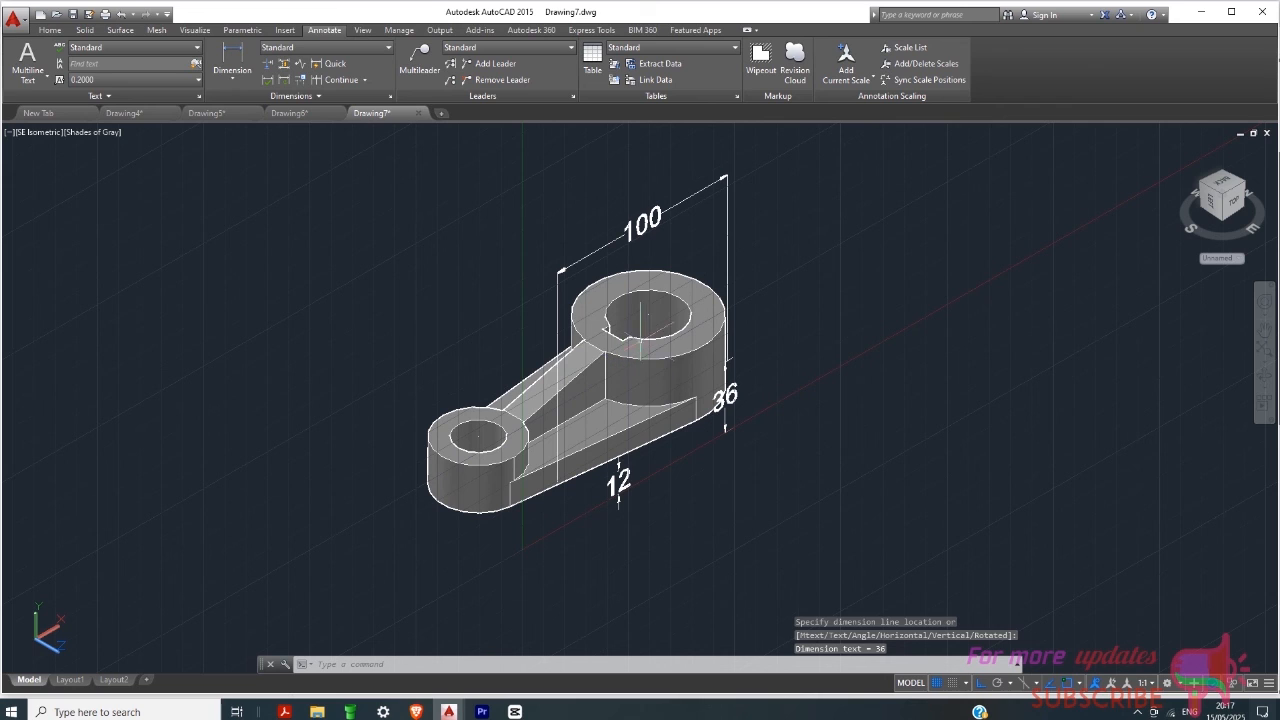
click(294, 120)
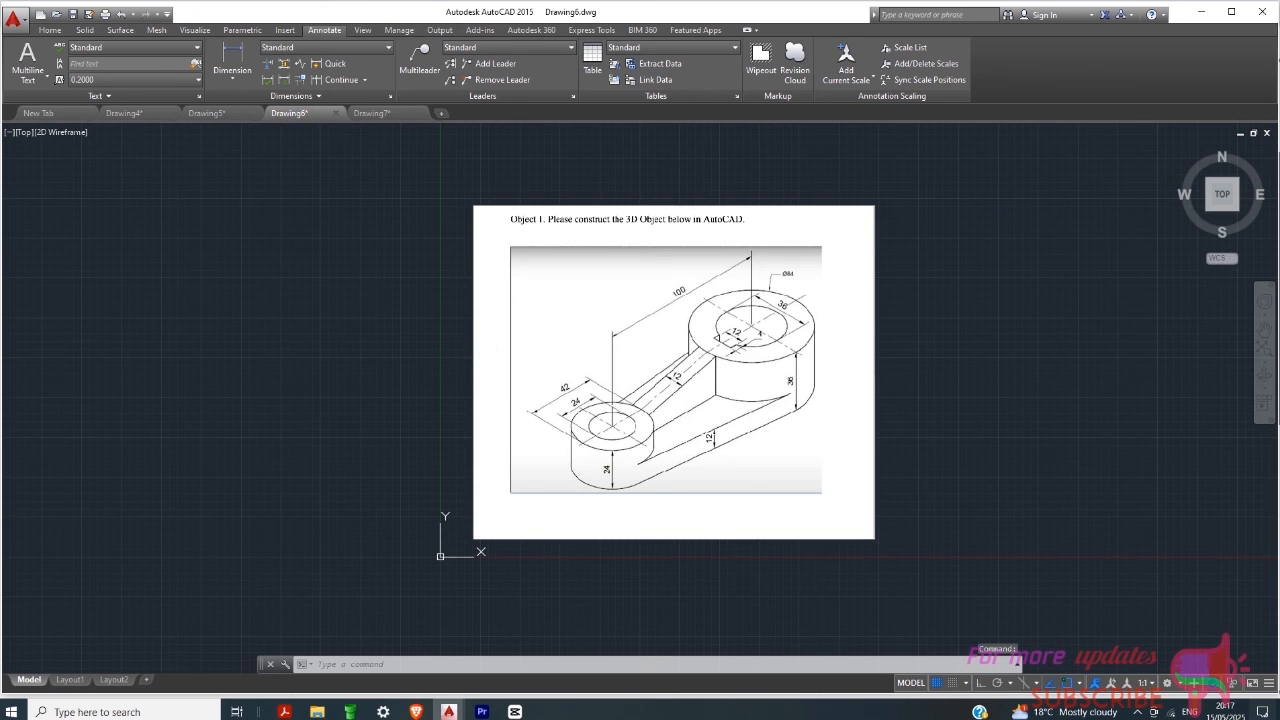
click(371, 113)
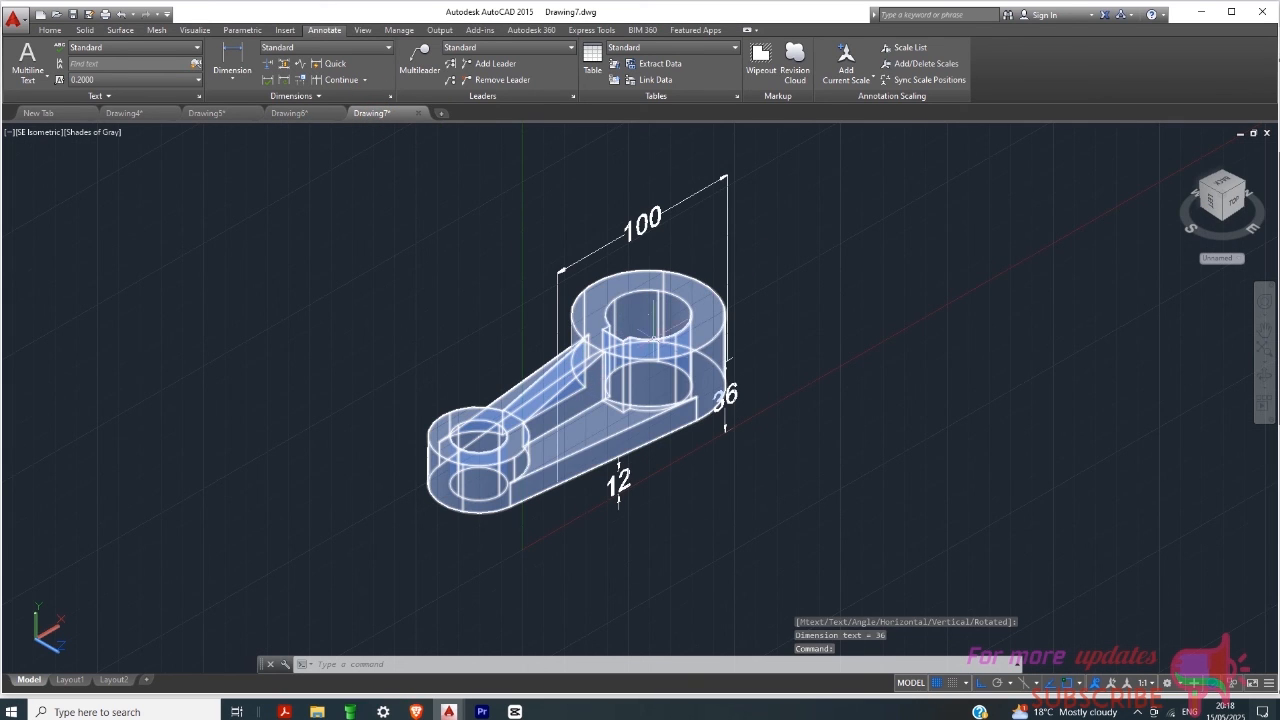
click(120, 32)
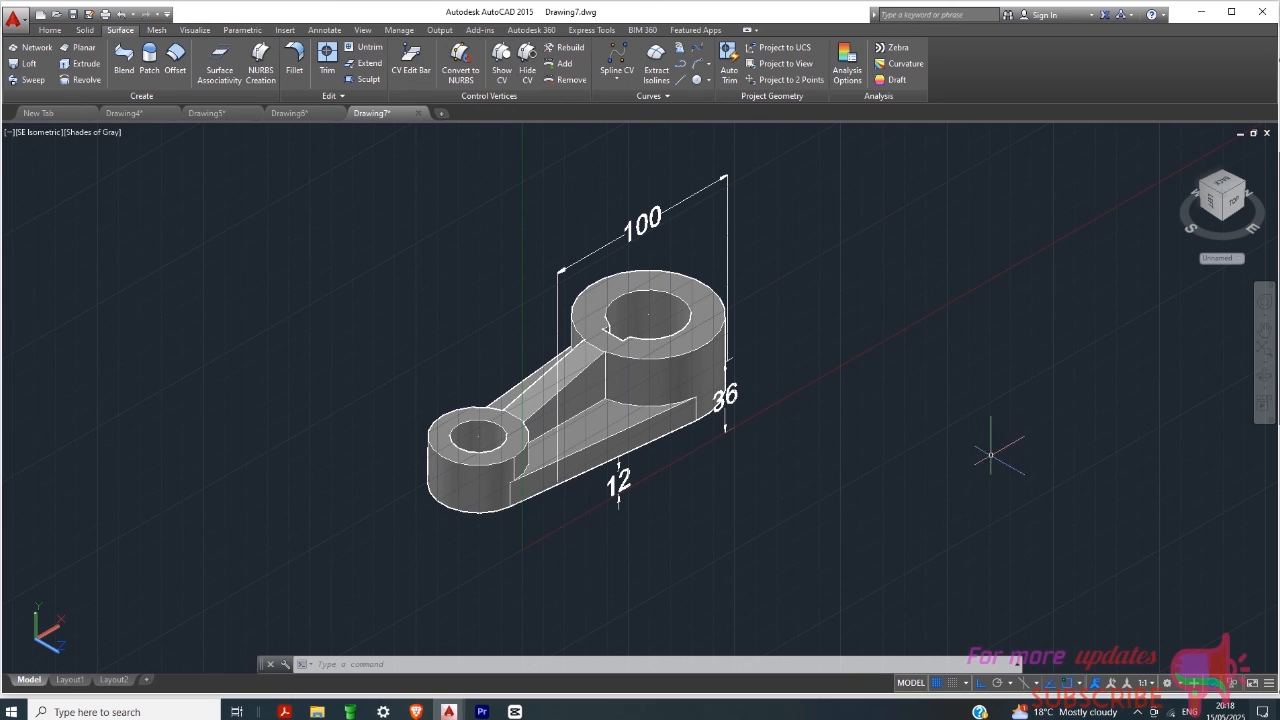
click(1137, 712)
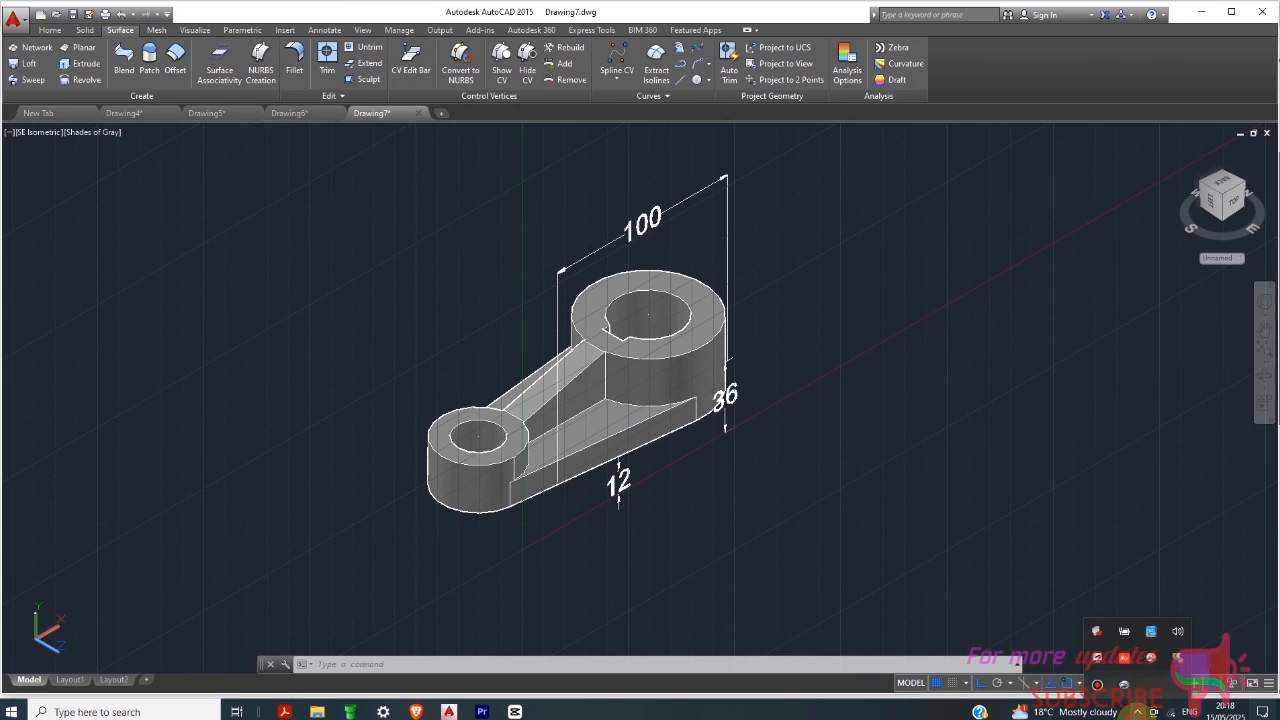
click(1097, 685)
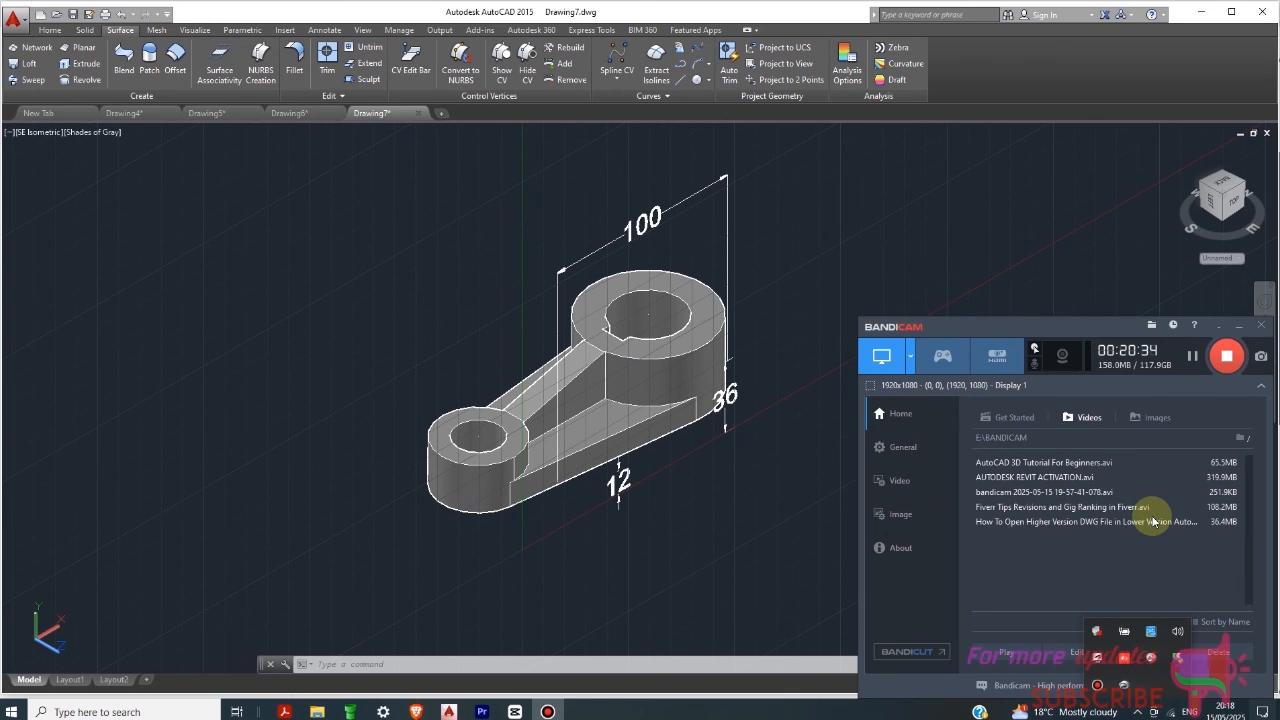